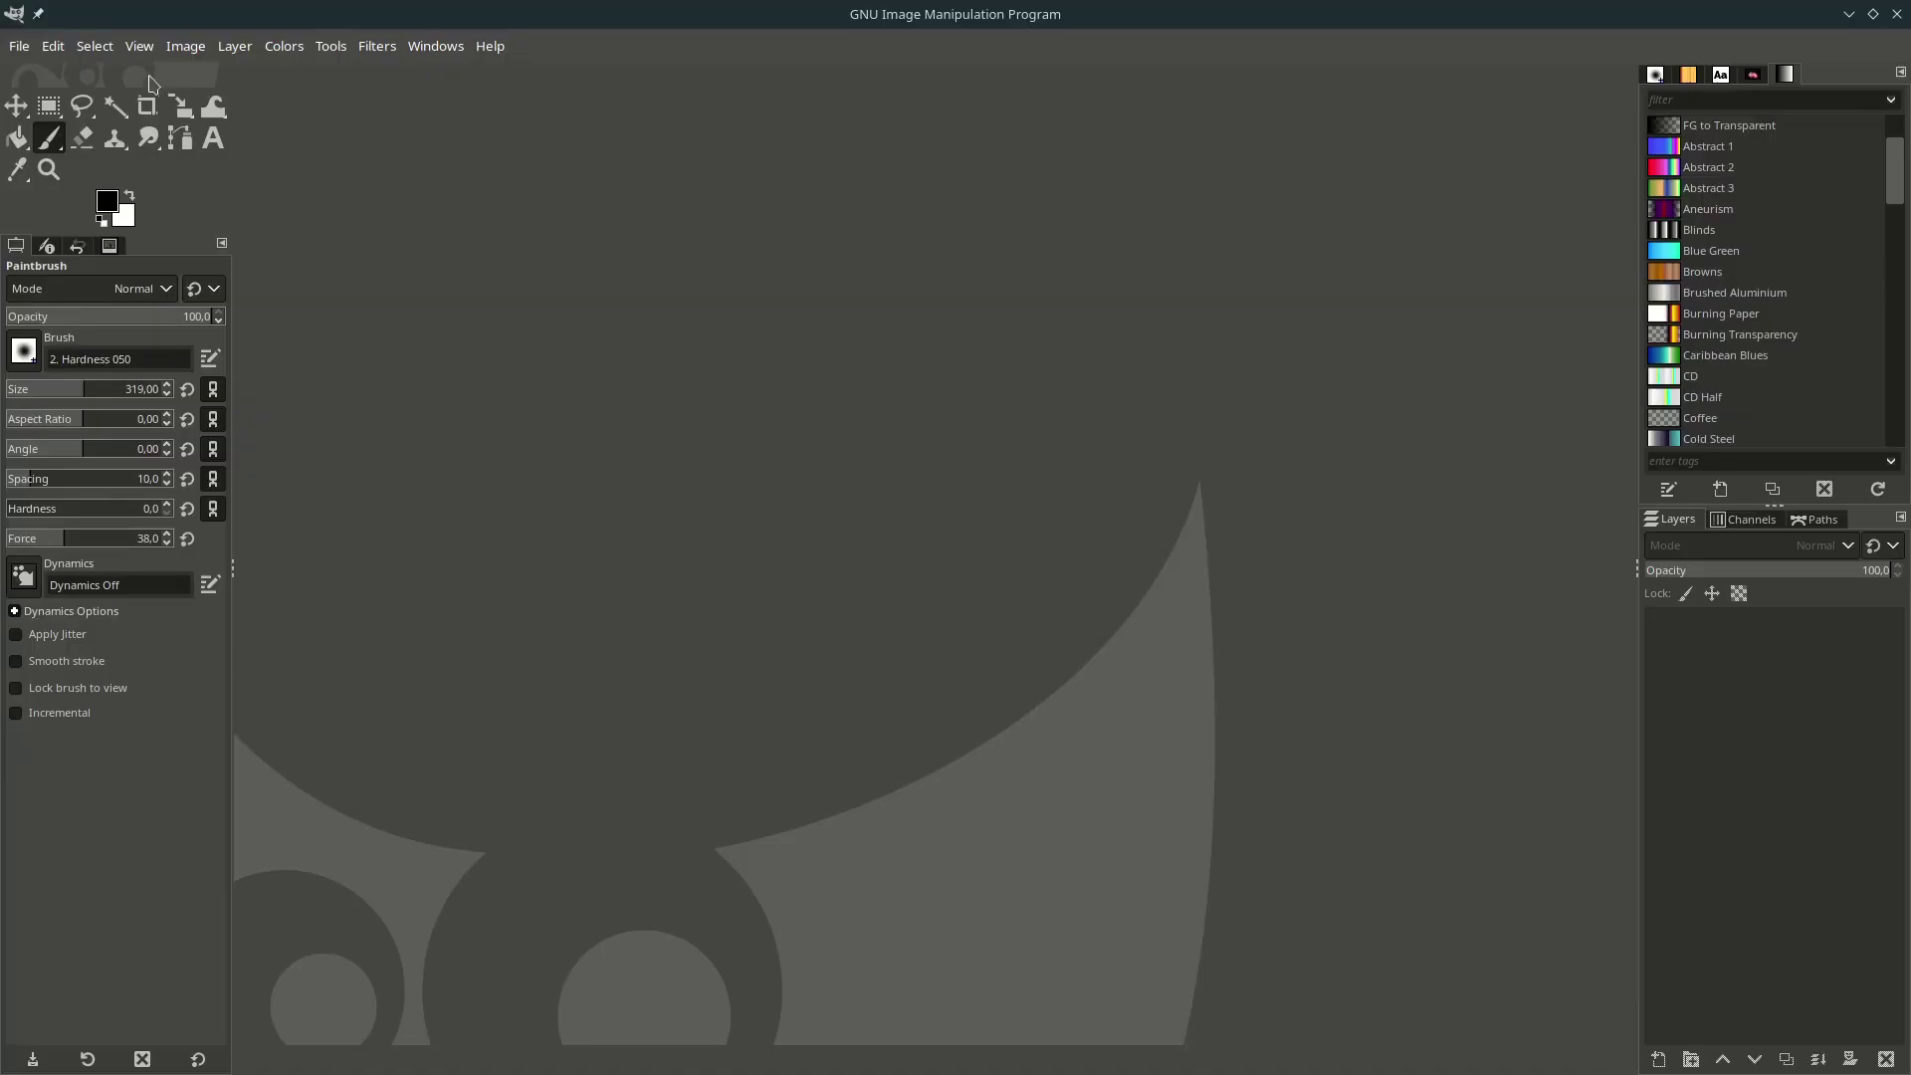
Open jackson-schaal-ryrtmah7f68-unsplash.jpg, convert it to sRGB, and duplicate its layer.
left_click(22, 46)
left_click(50, 126)
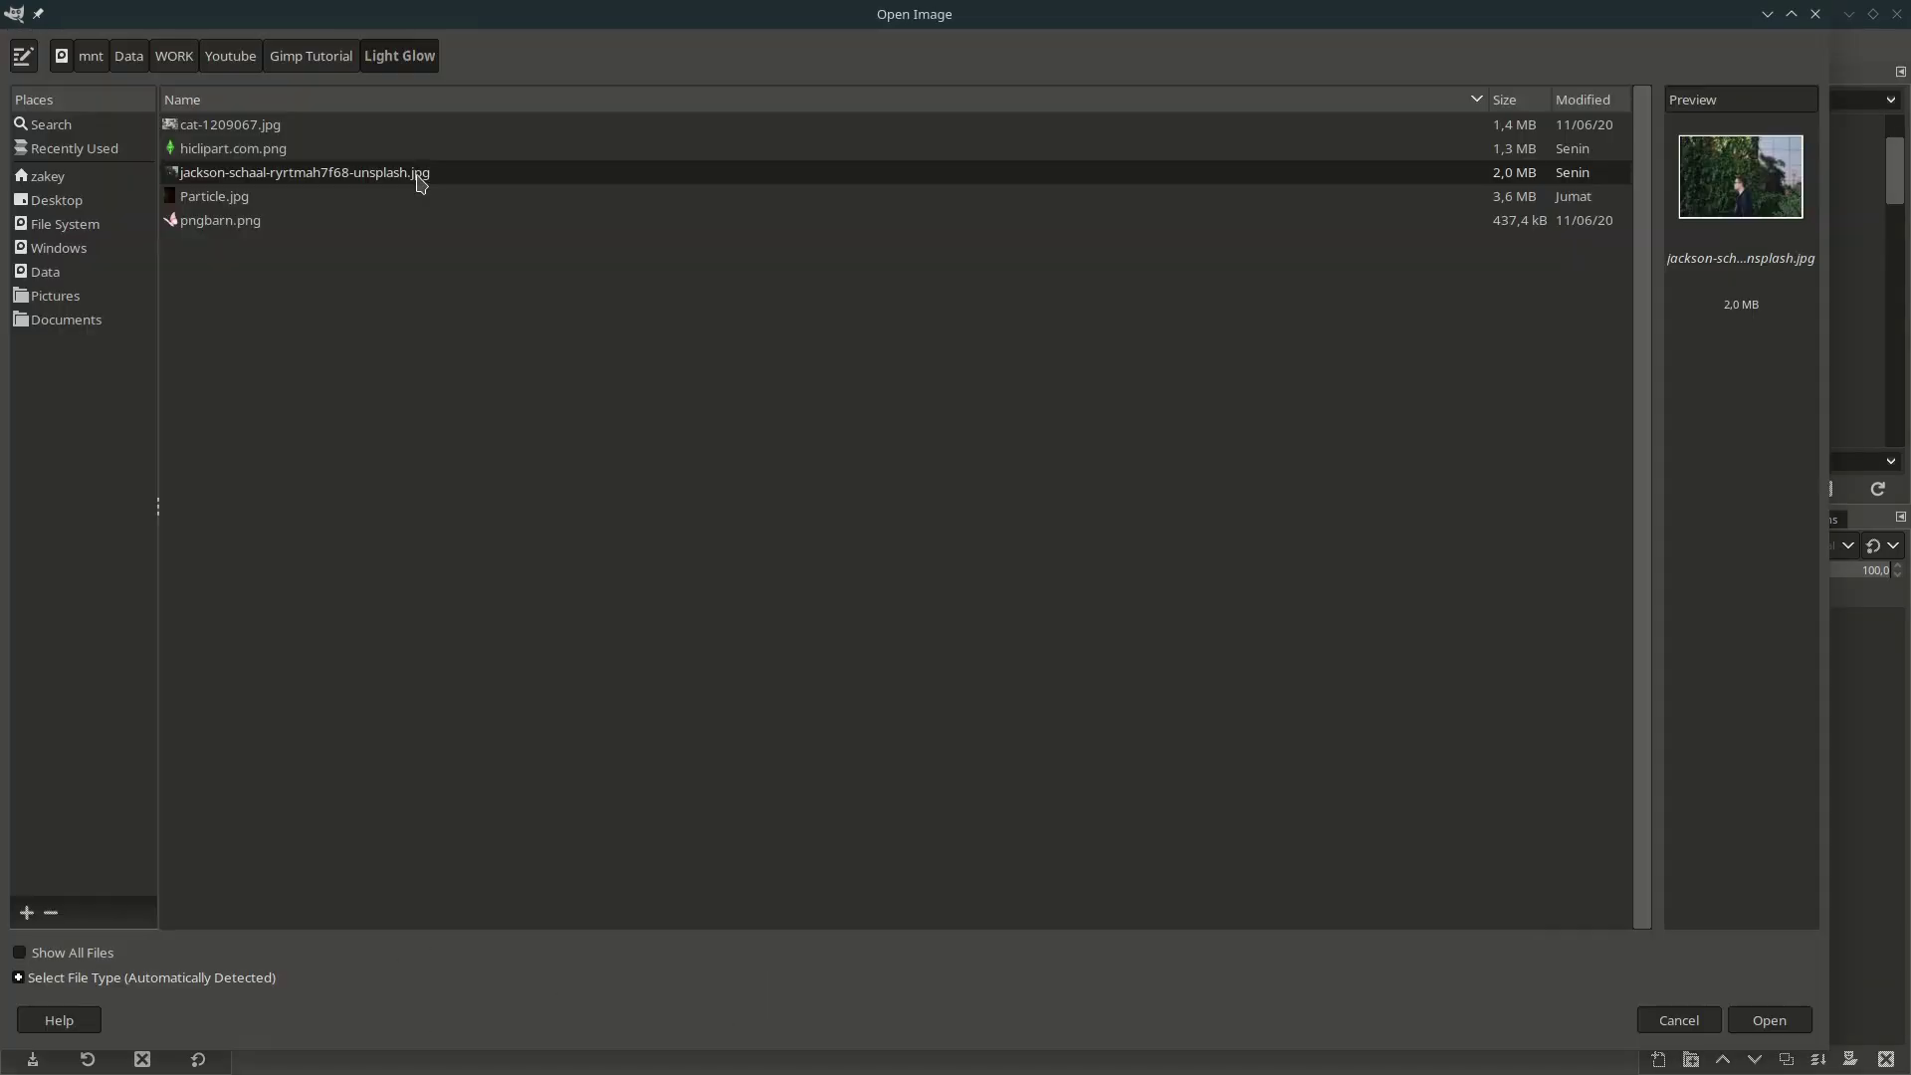
double_click(419, 176)
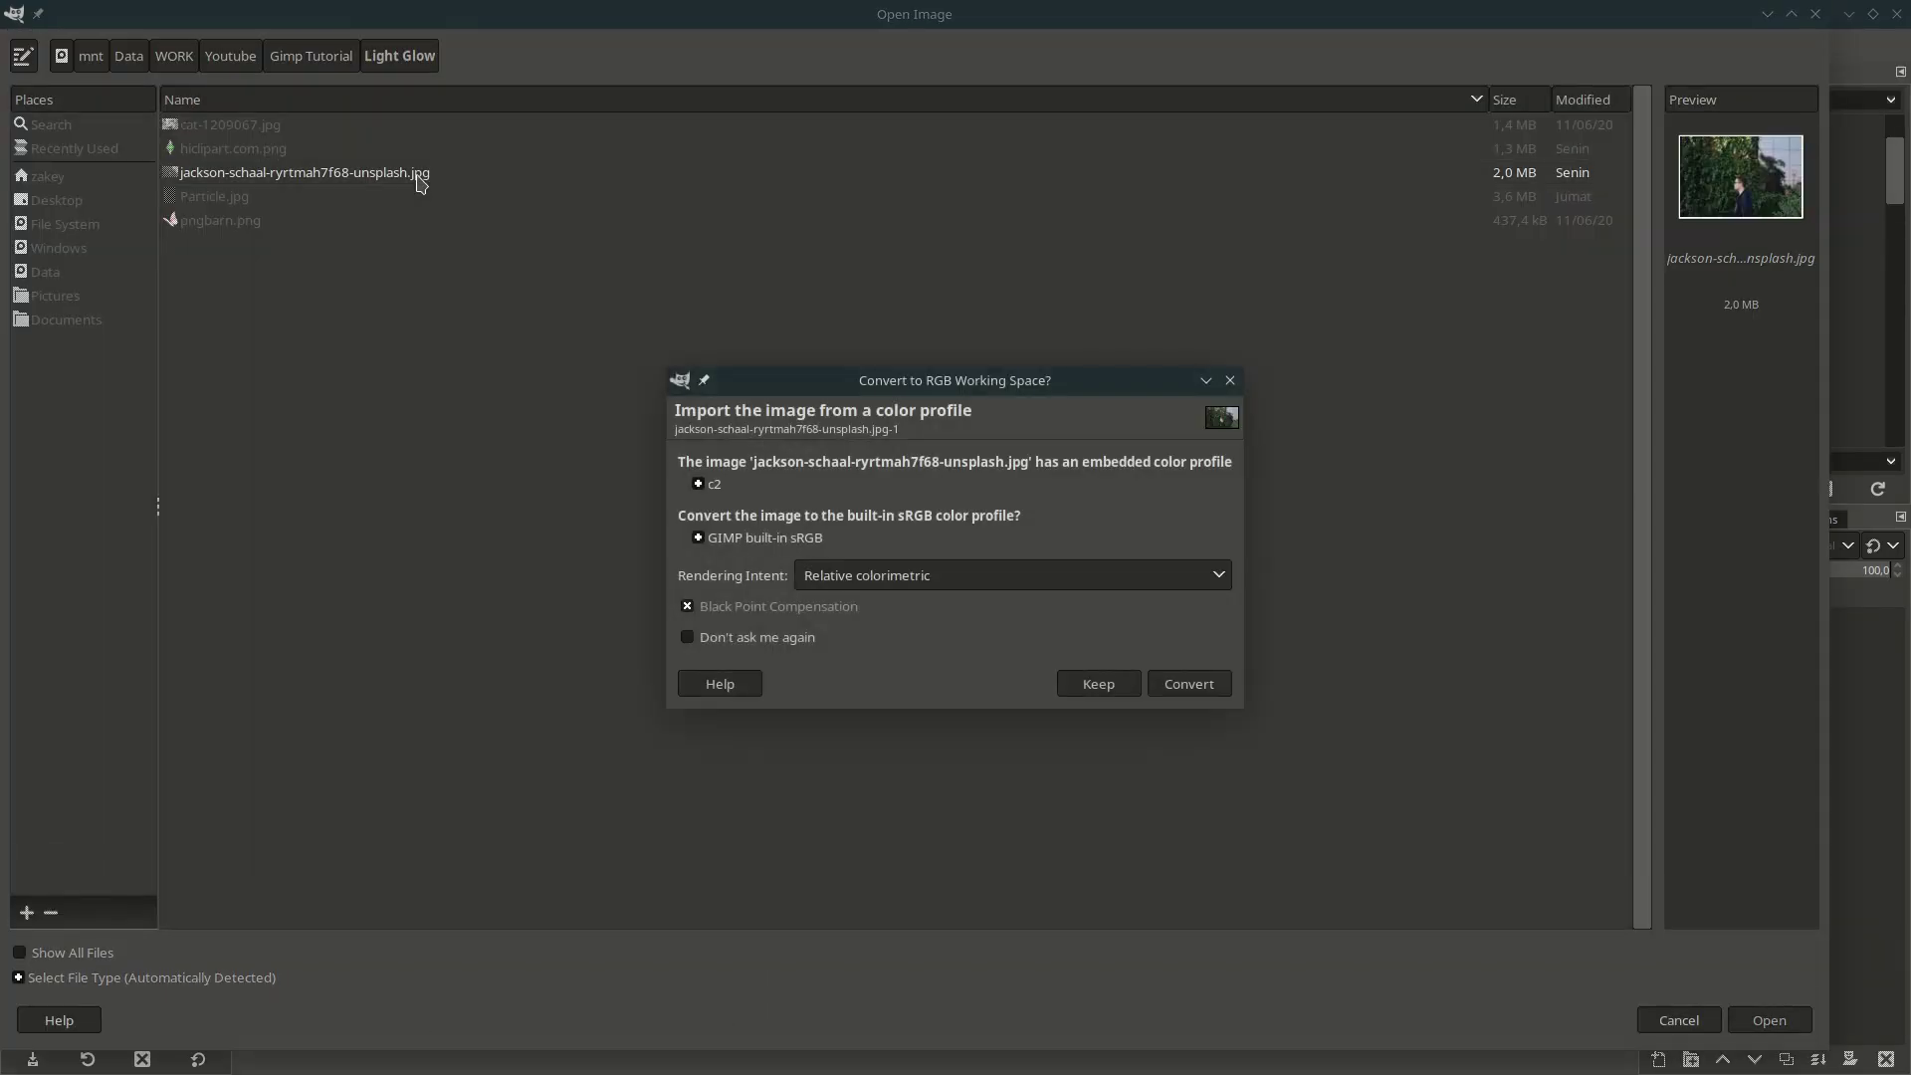
left_click(1186, 690)
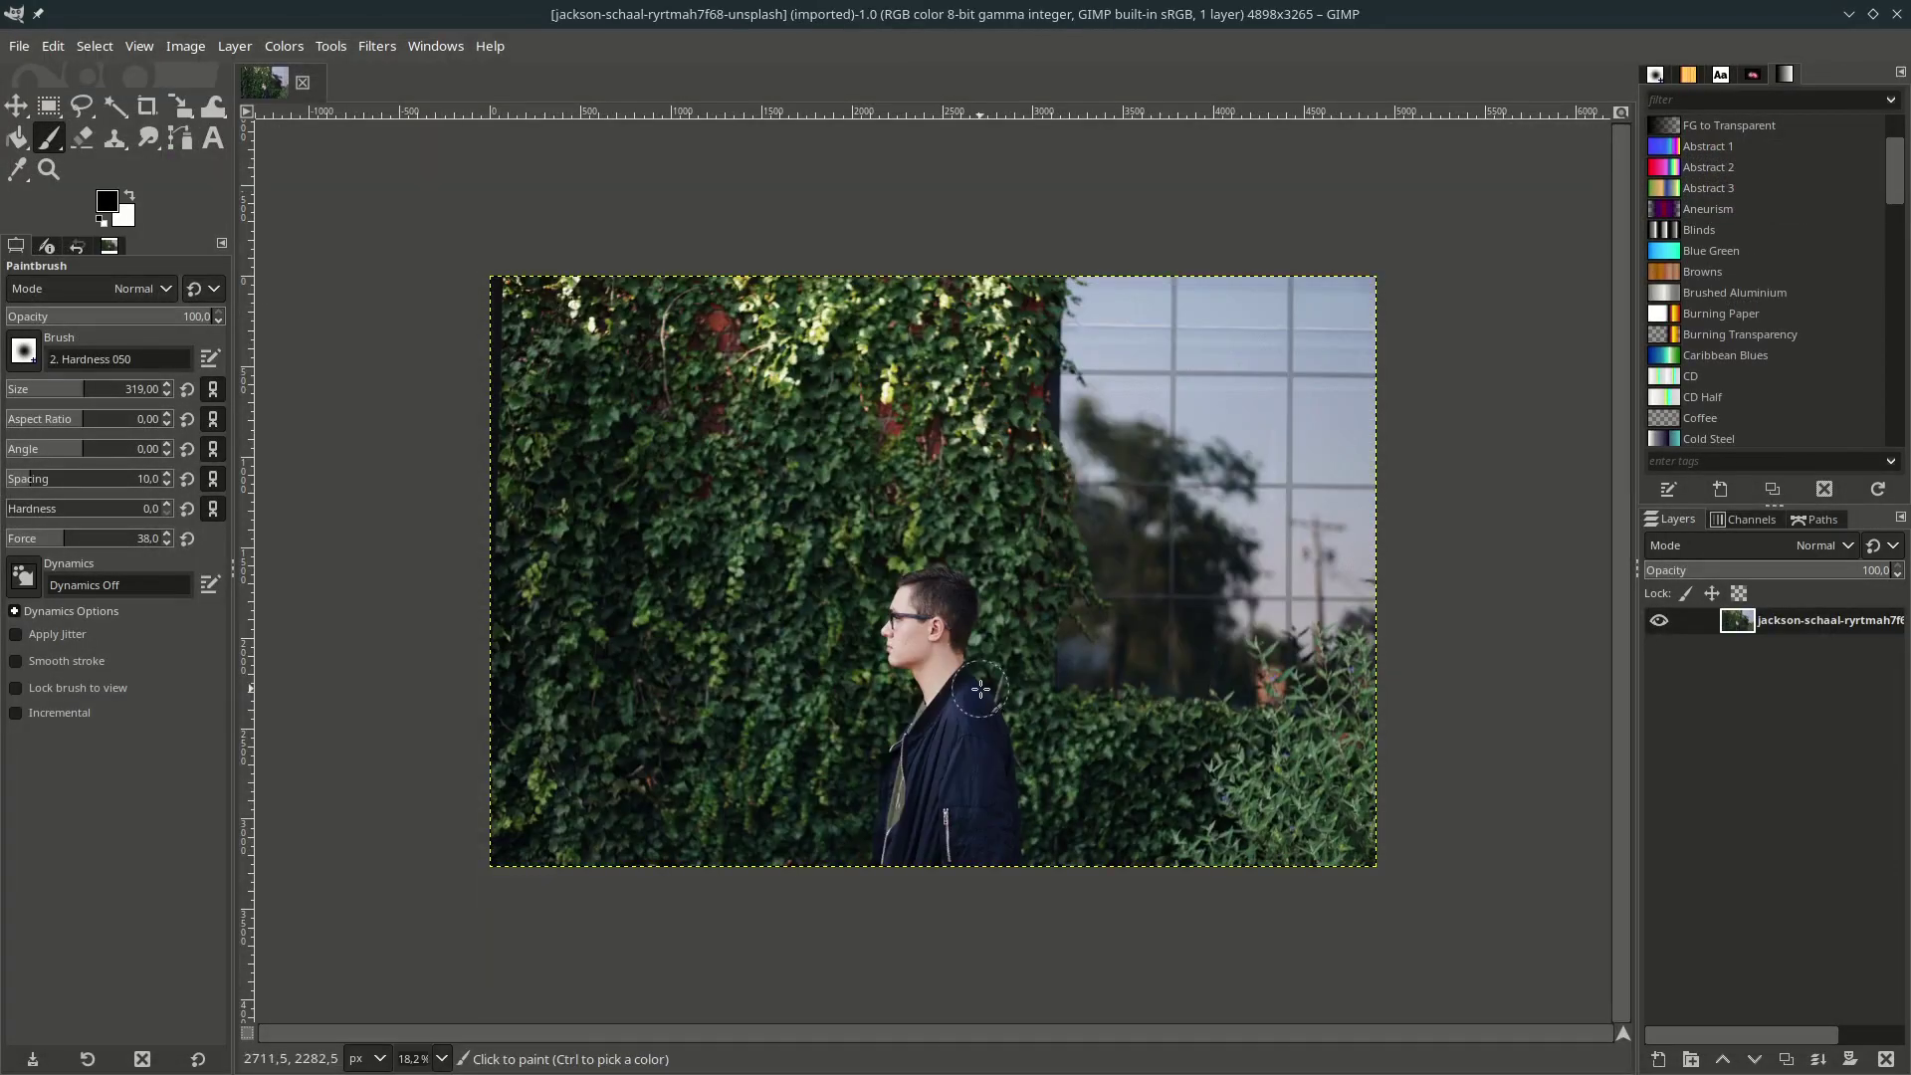
key("m")
left_click(1791, 1061)
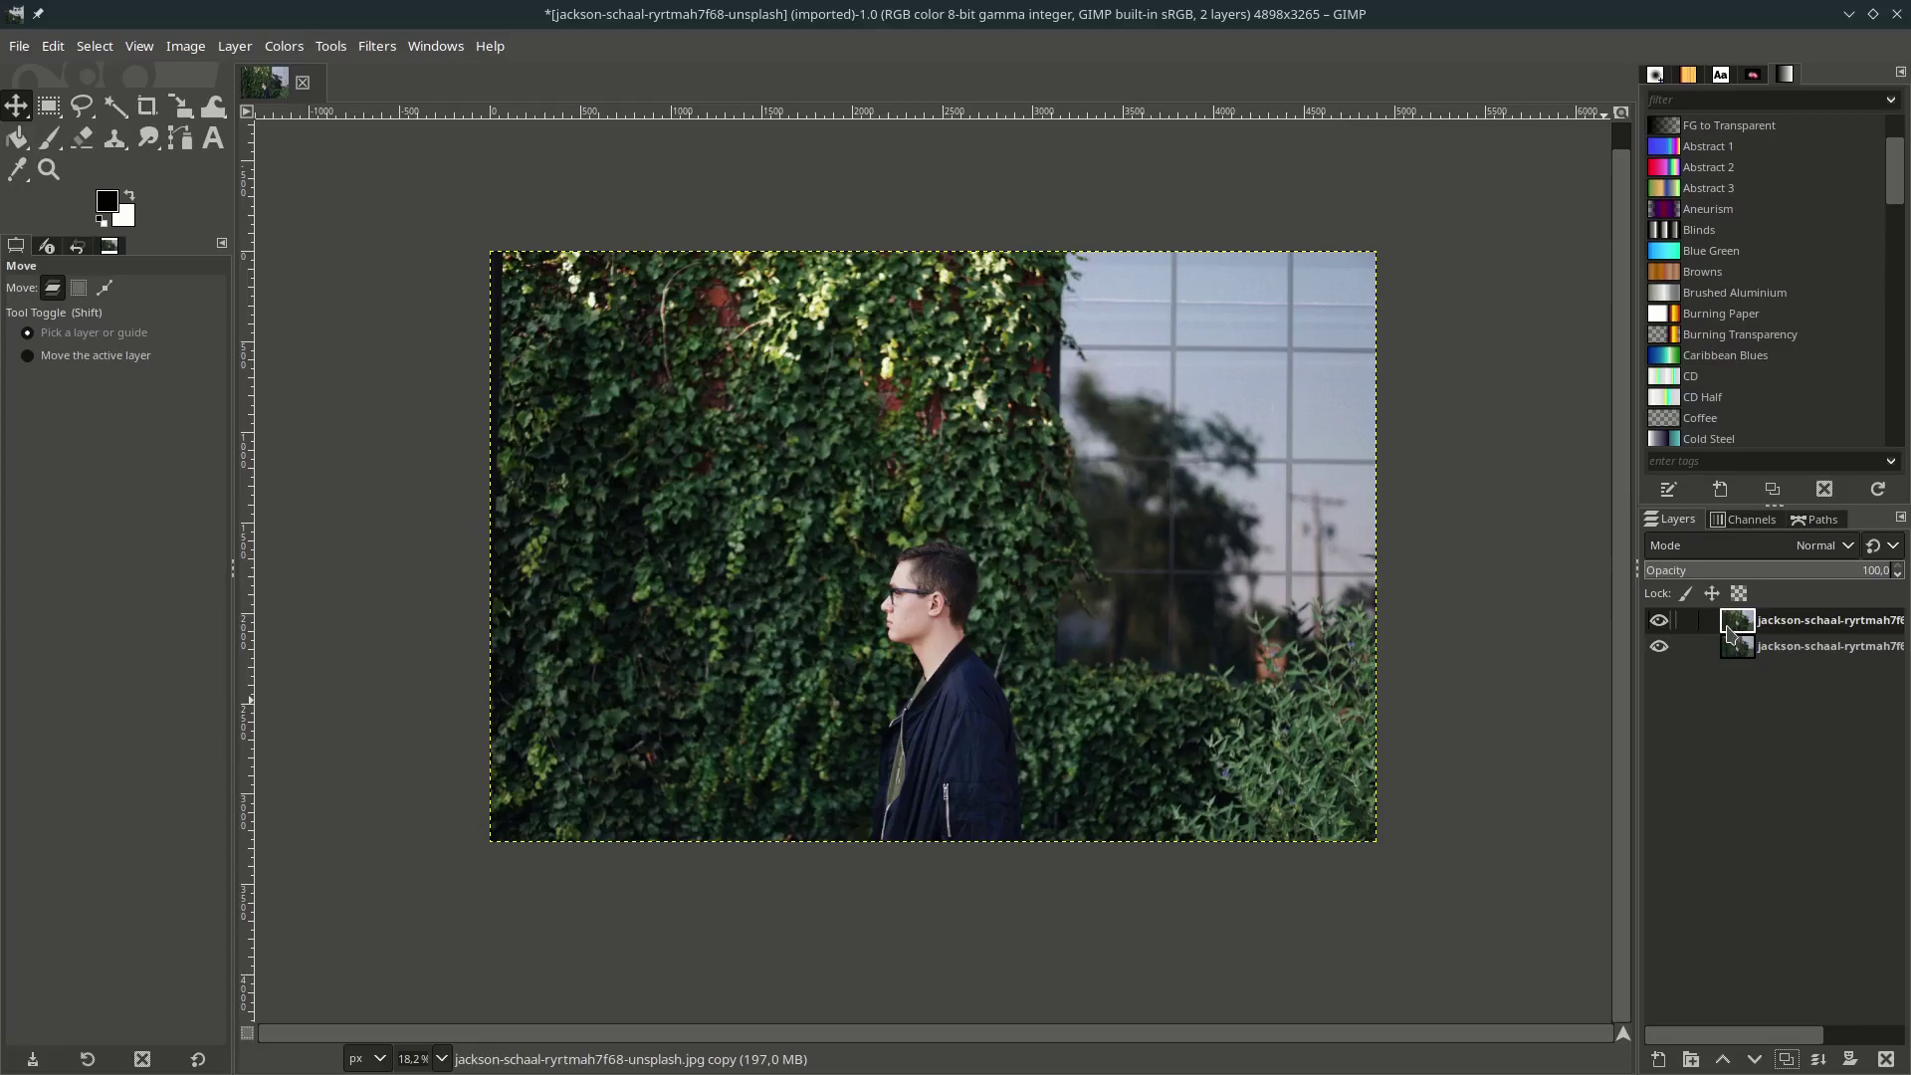
Darken the copy layer with Curves, pulling the top point down to about output 80.
left_click(280, 47)
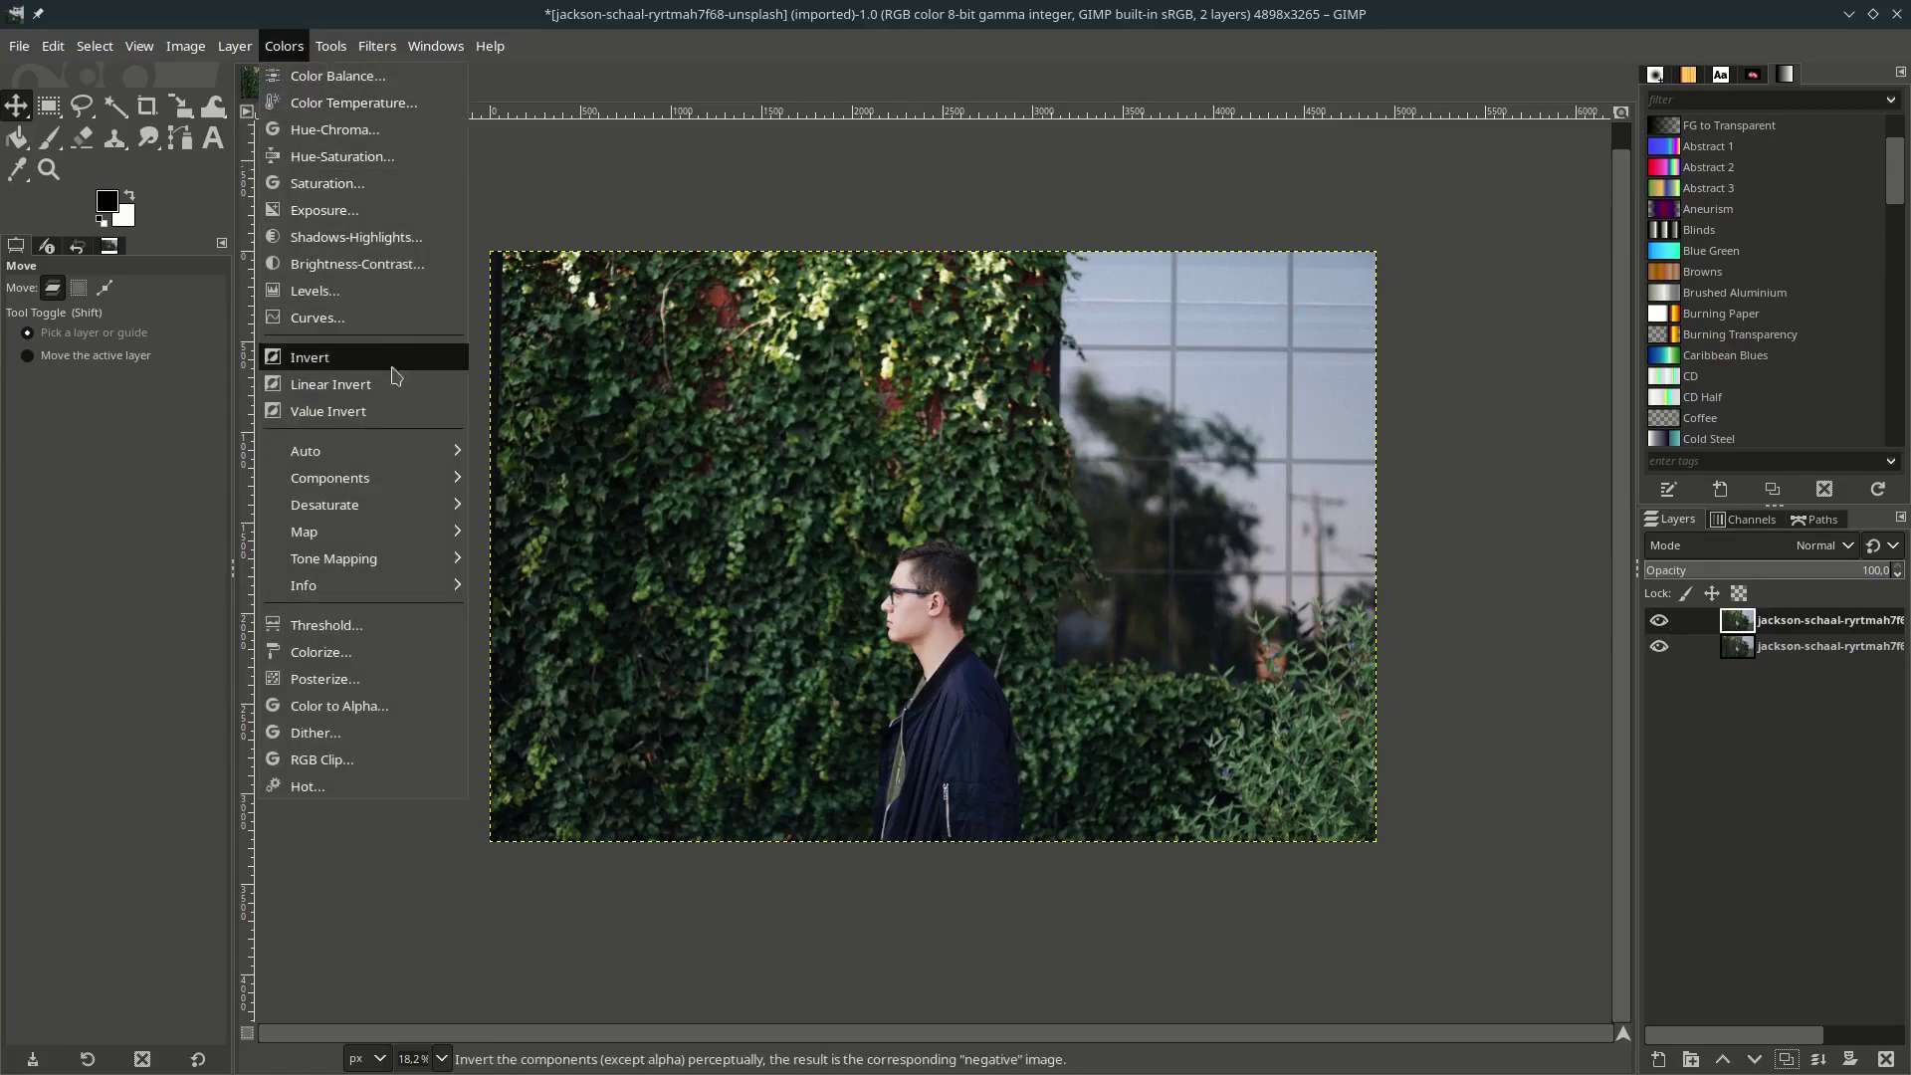
left_click(393, 317)
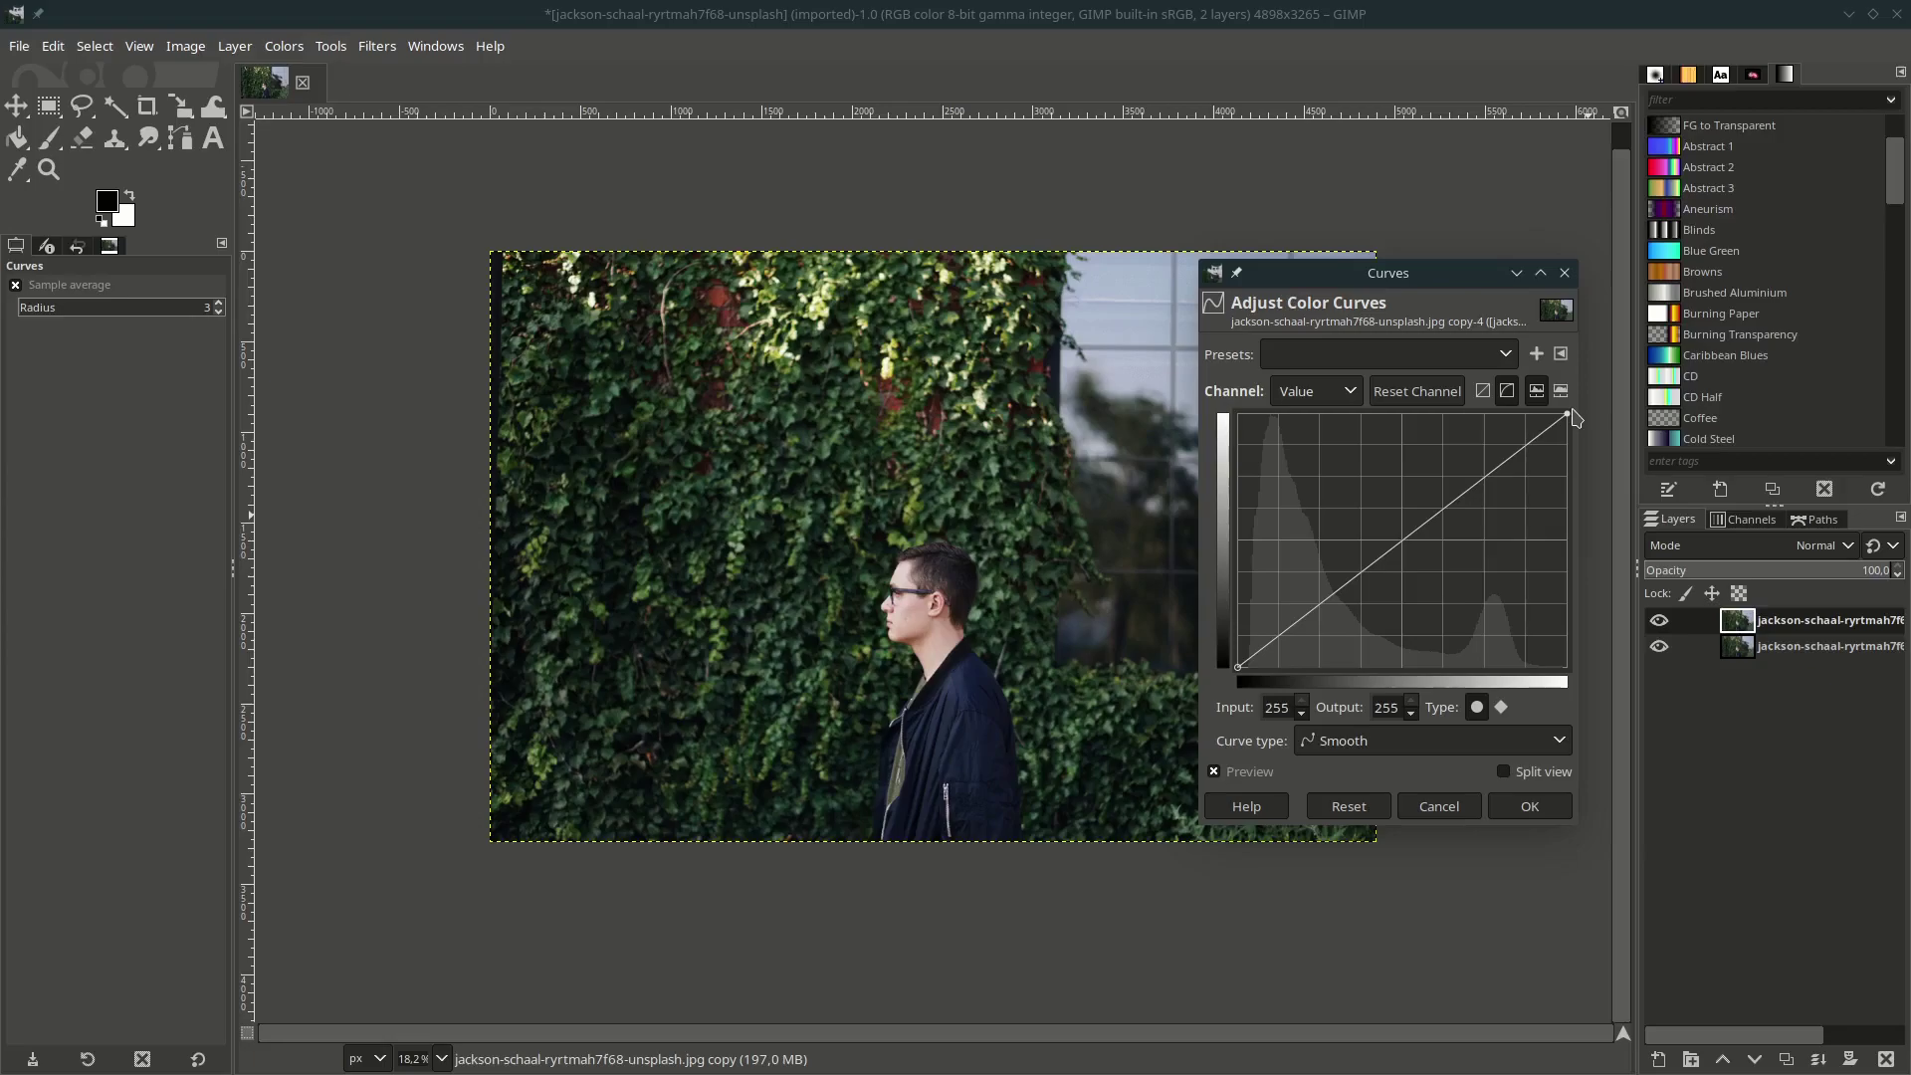
left_click_drag(1567, 414, 1601, 590)
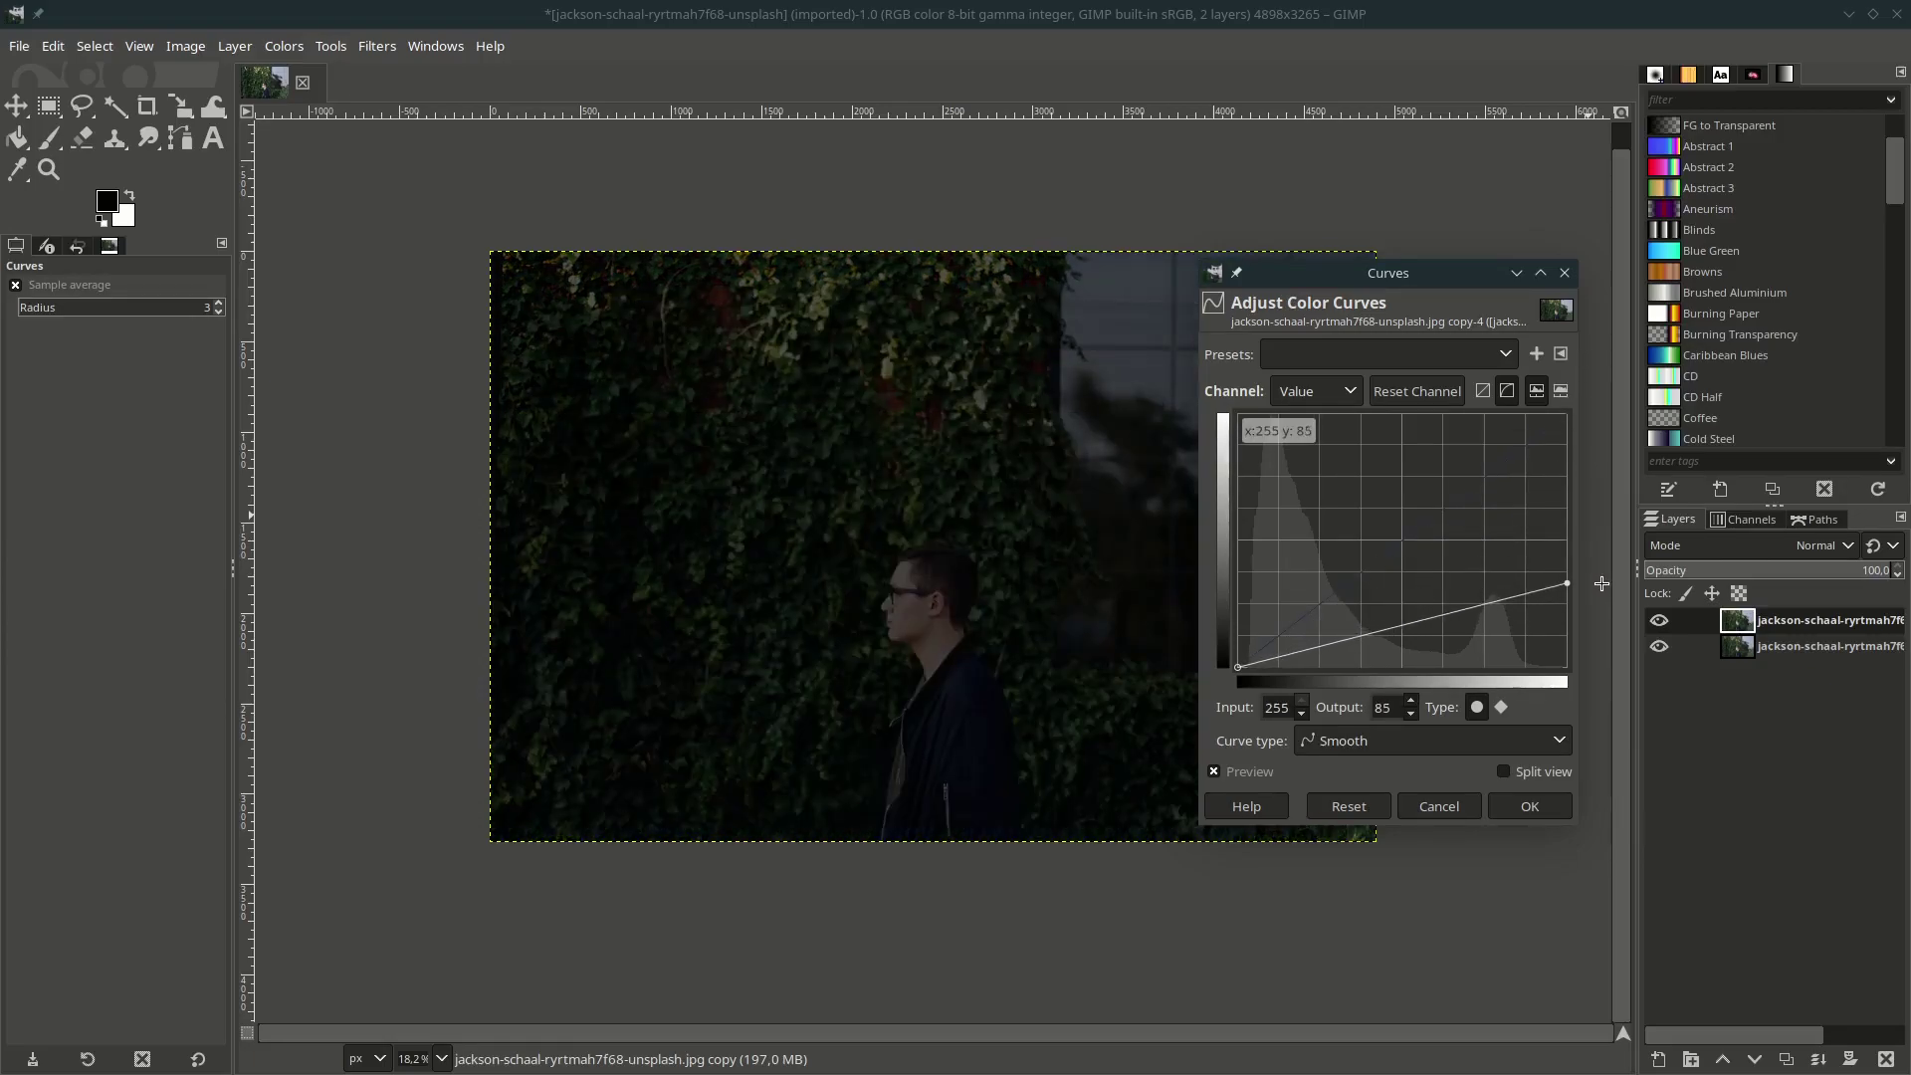
left_click(1529, 806)
key("Return")
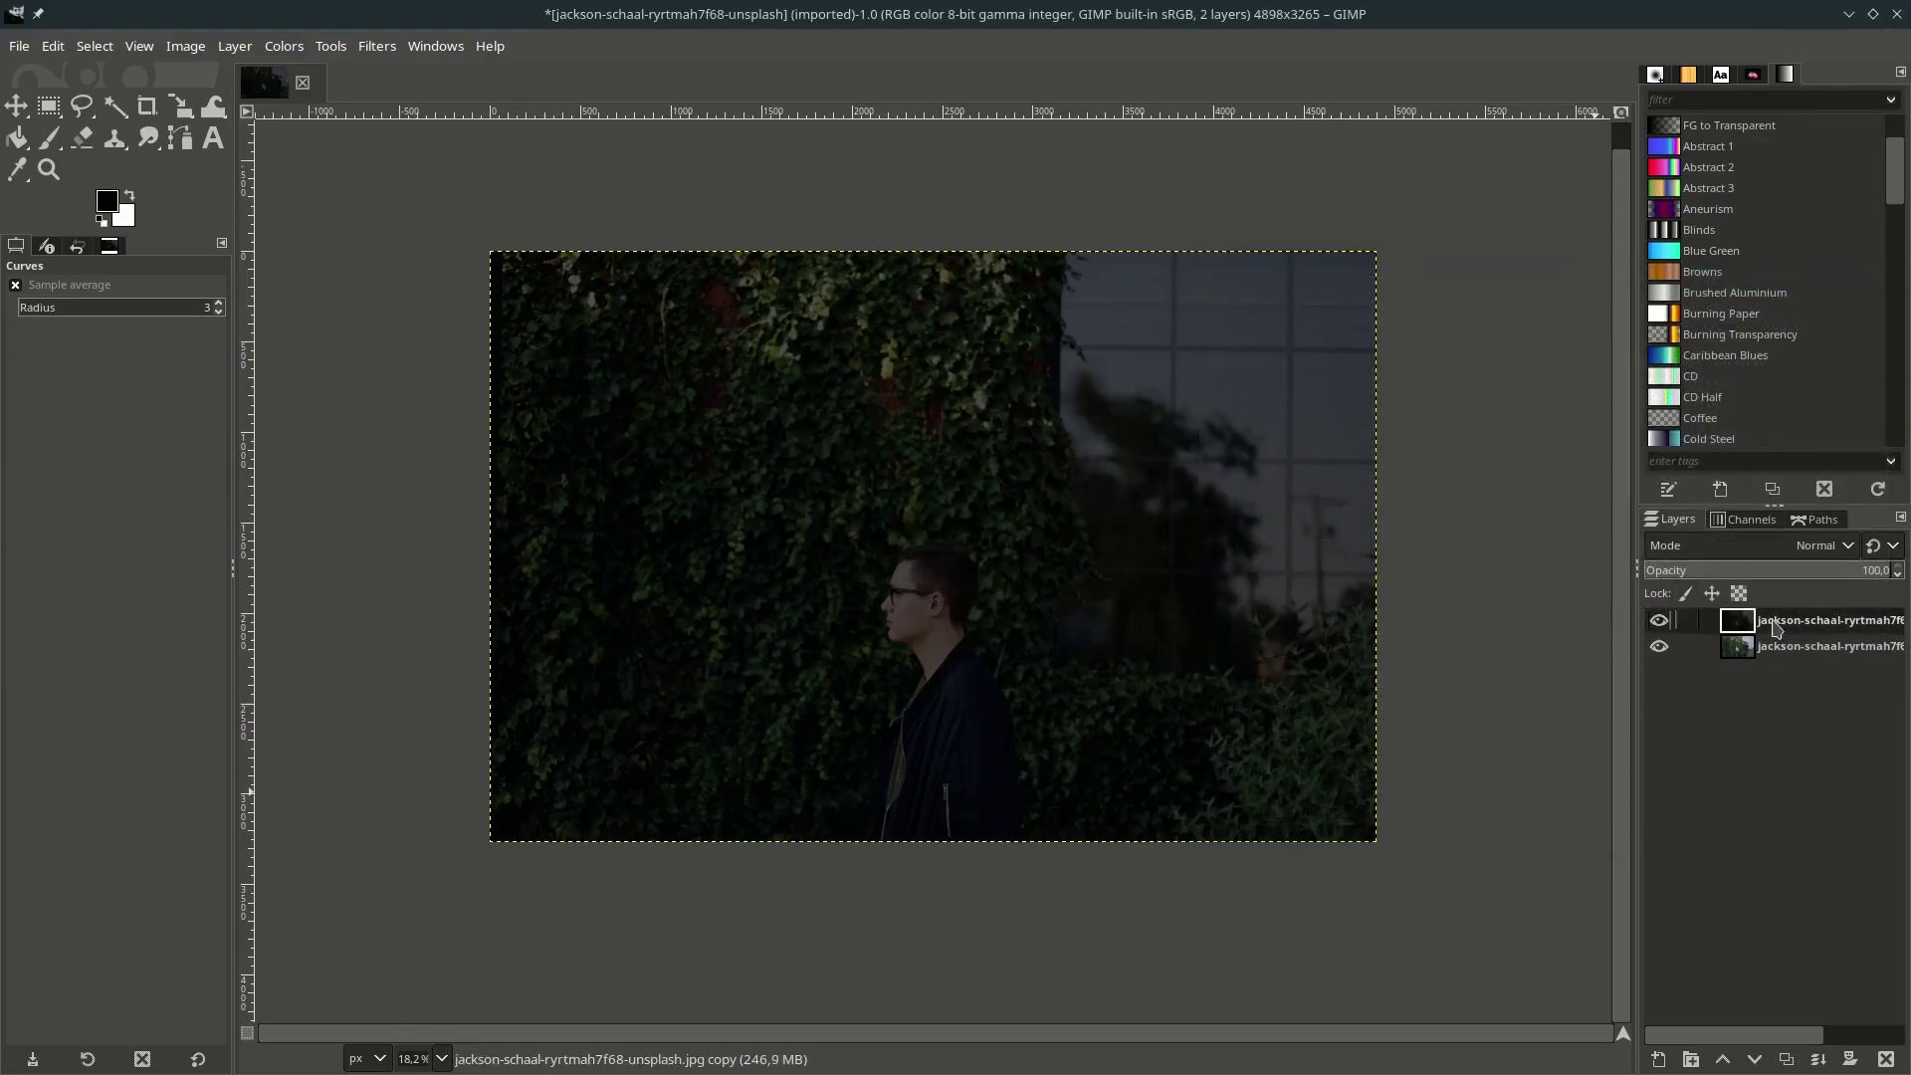
Add a white, full-opacity layer mask to the darkened layer.
right_click(1801, 637)
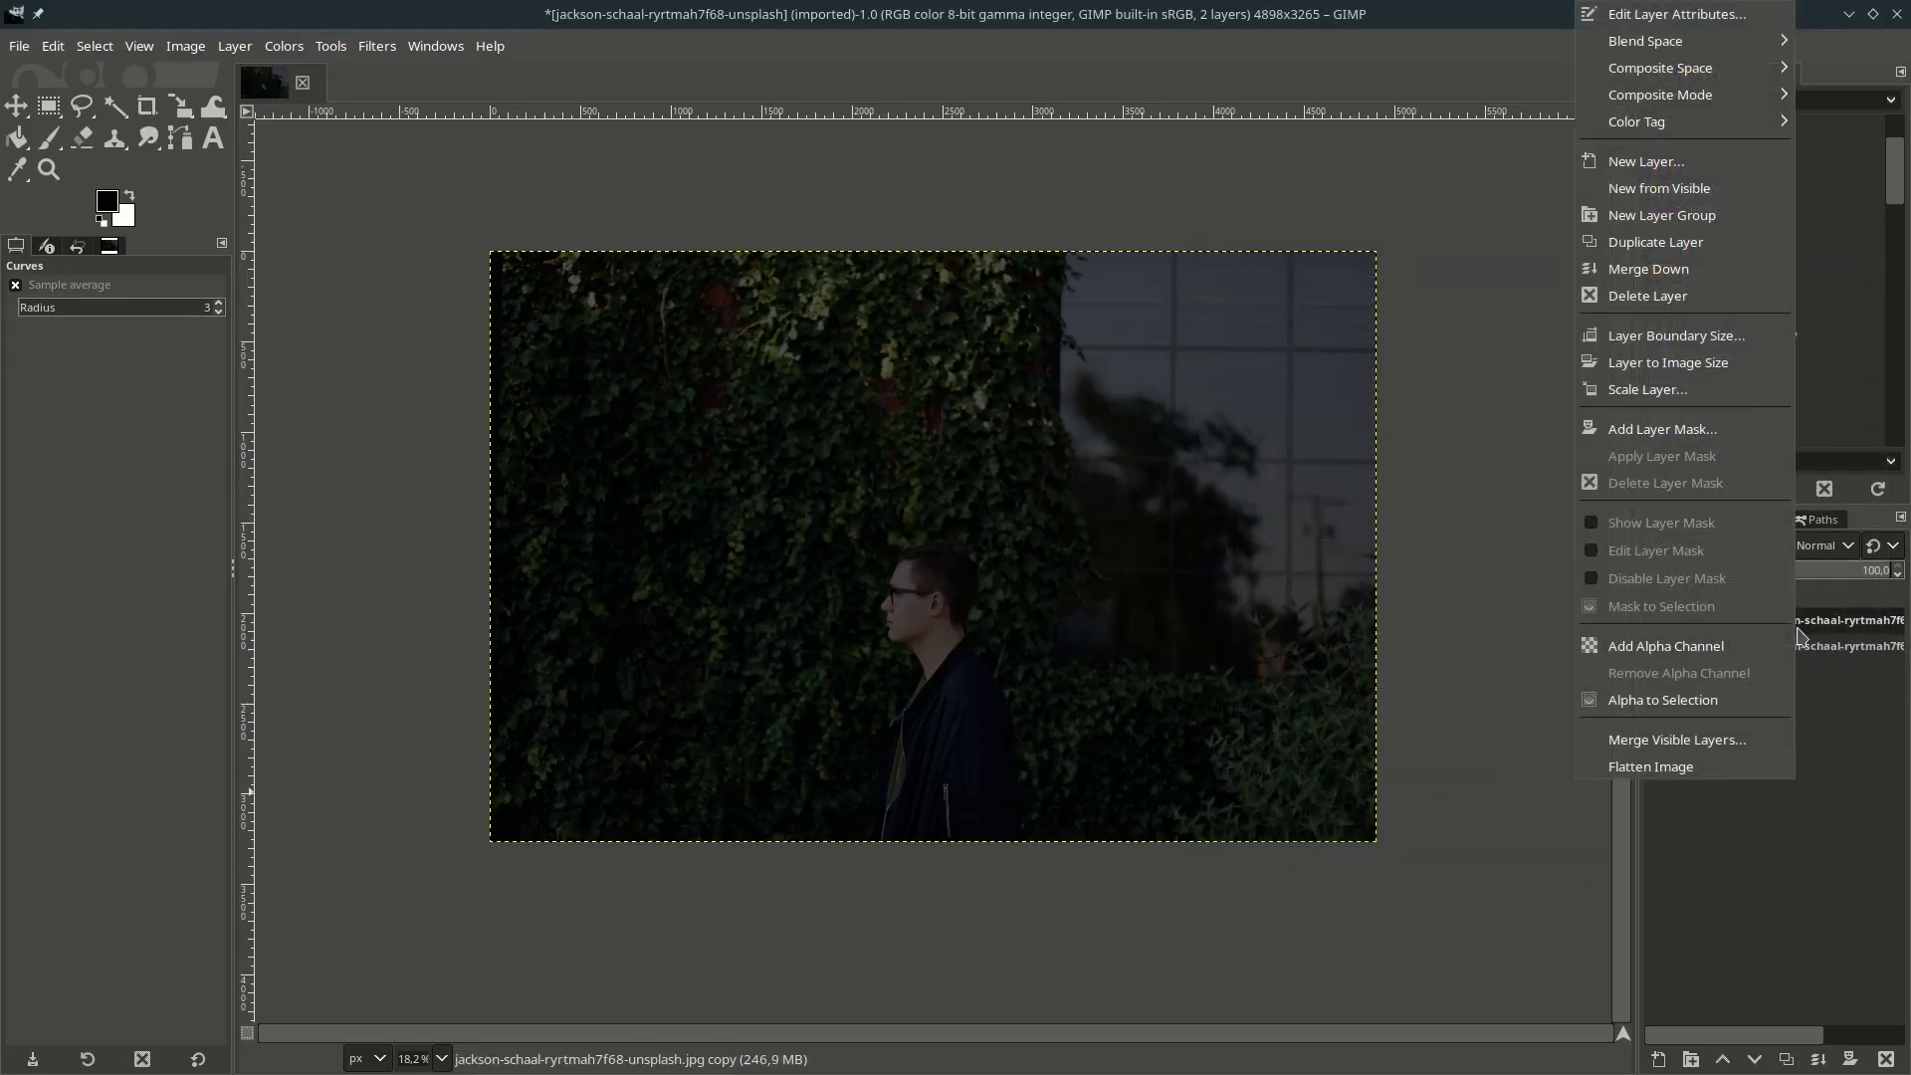
left_click(1726, 430)
left_click(1632, 384)
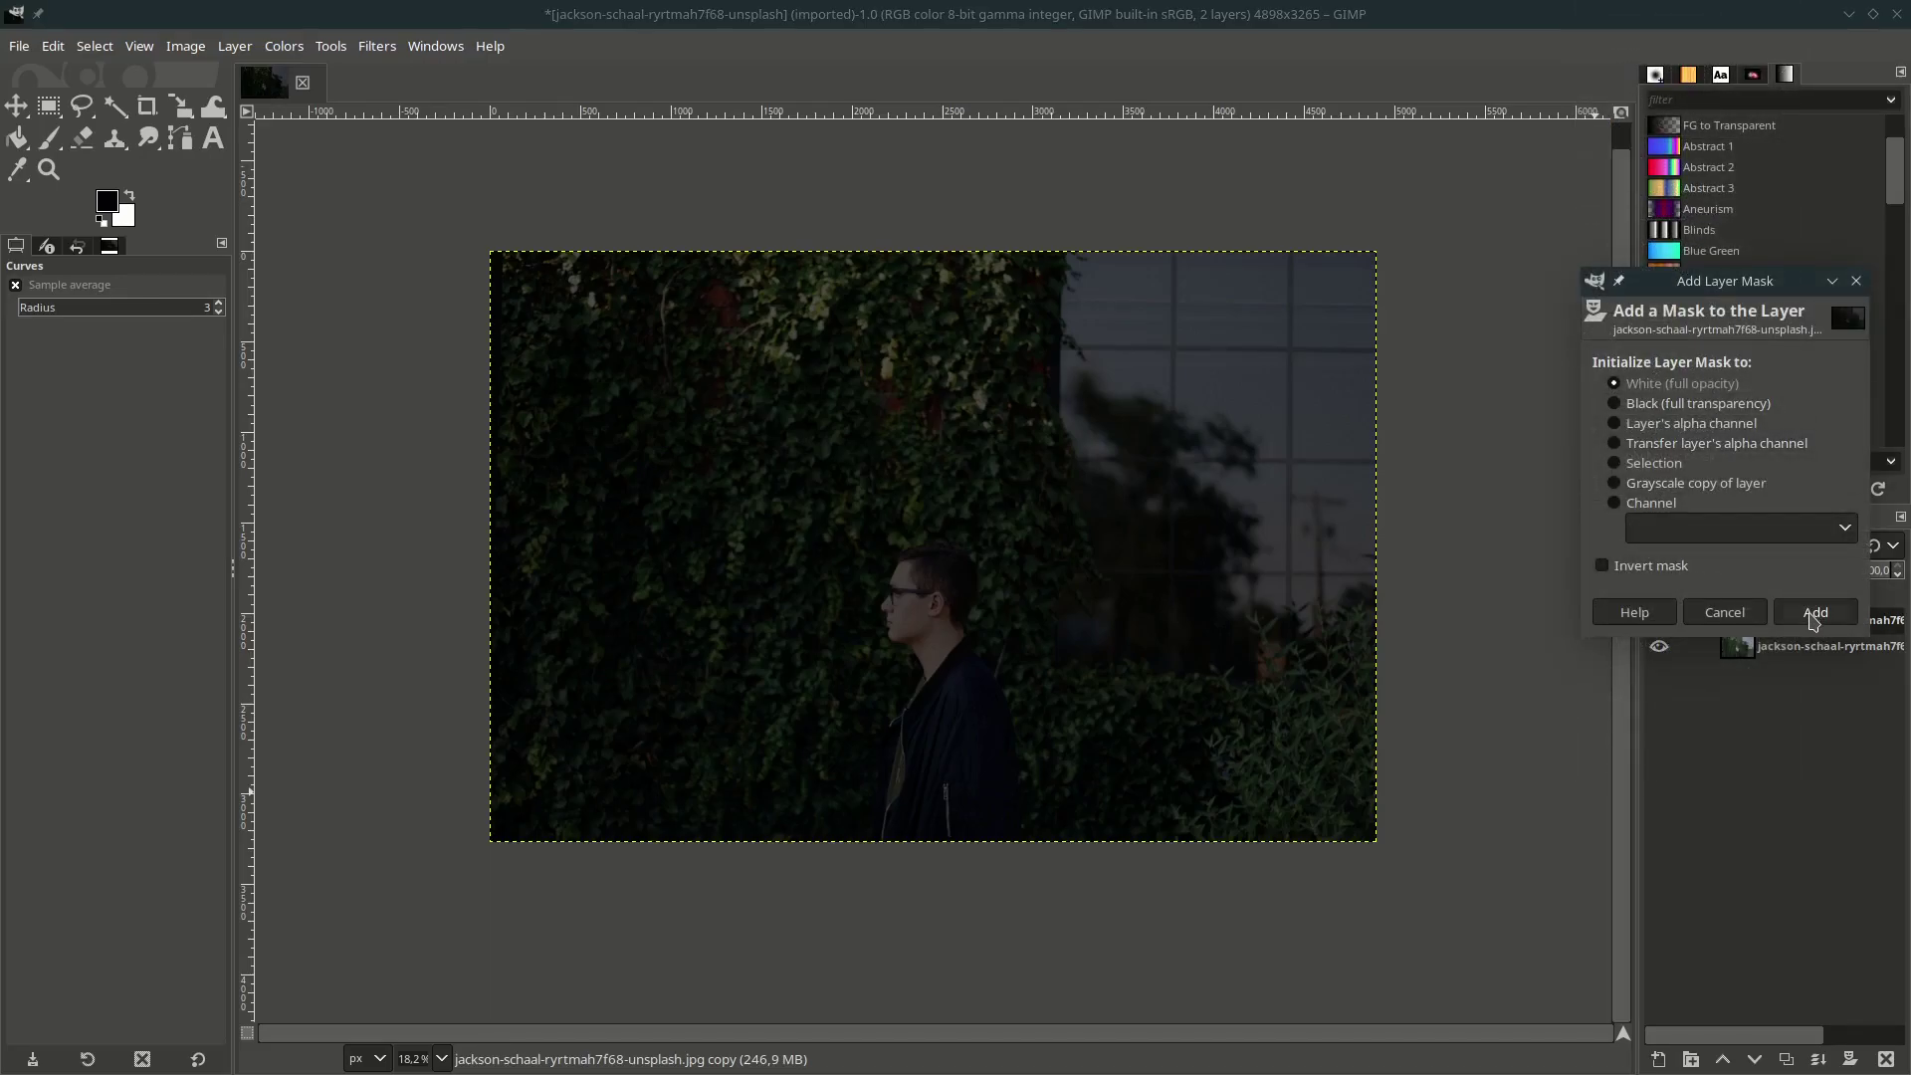
left_click(1813, 614)
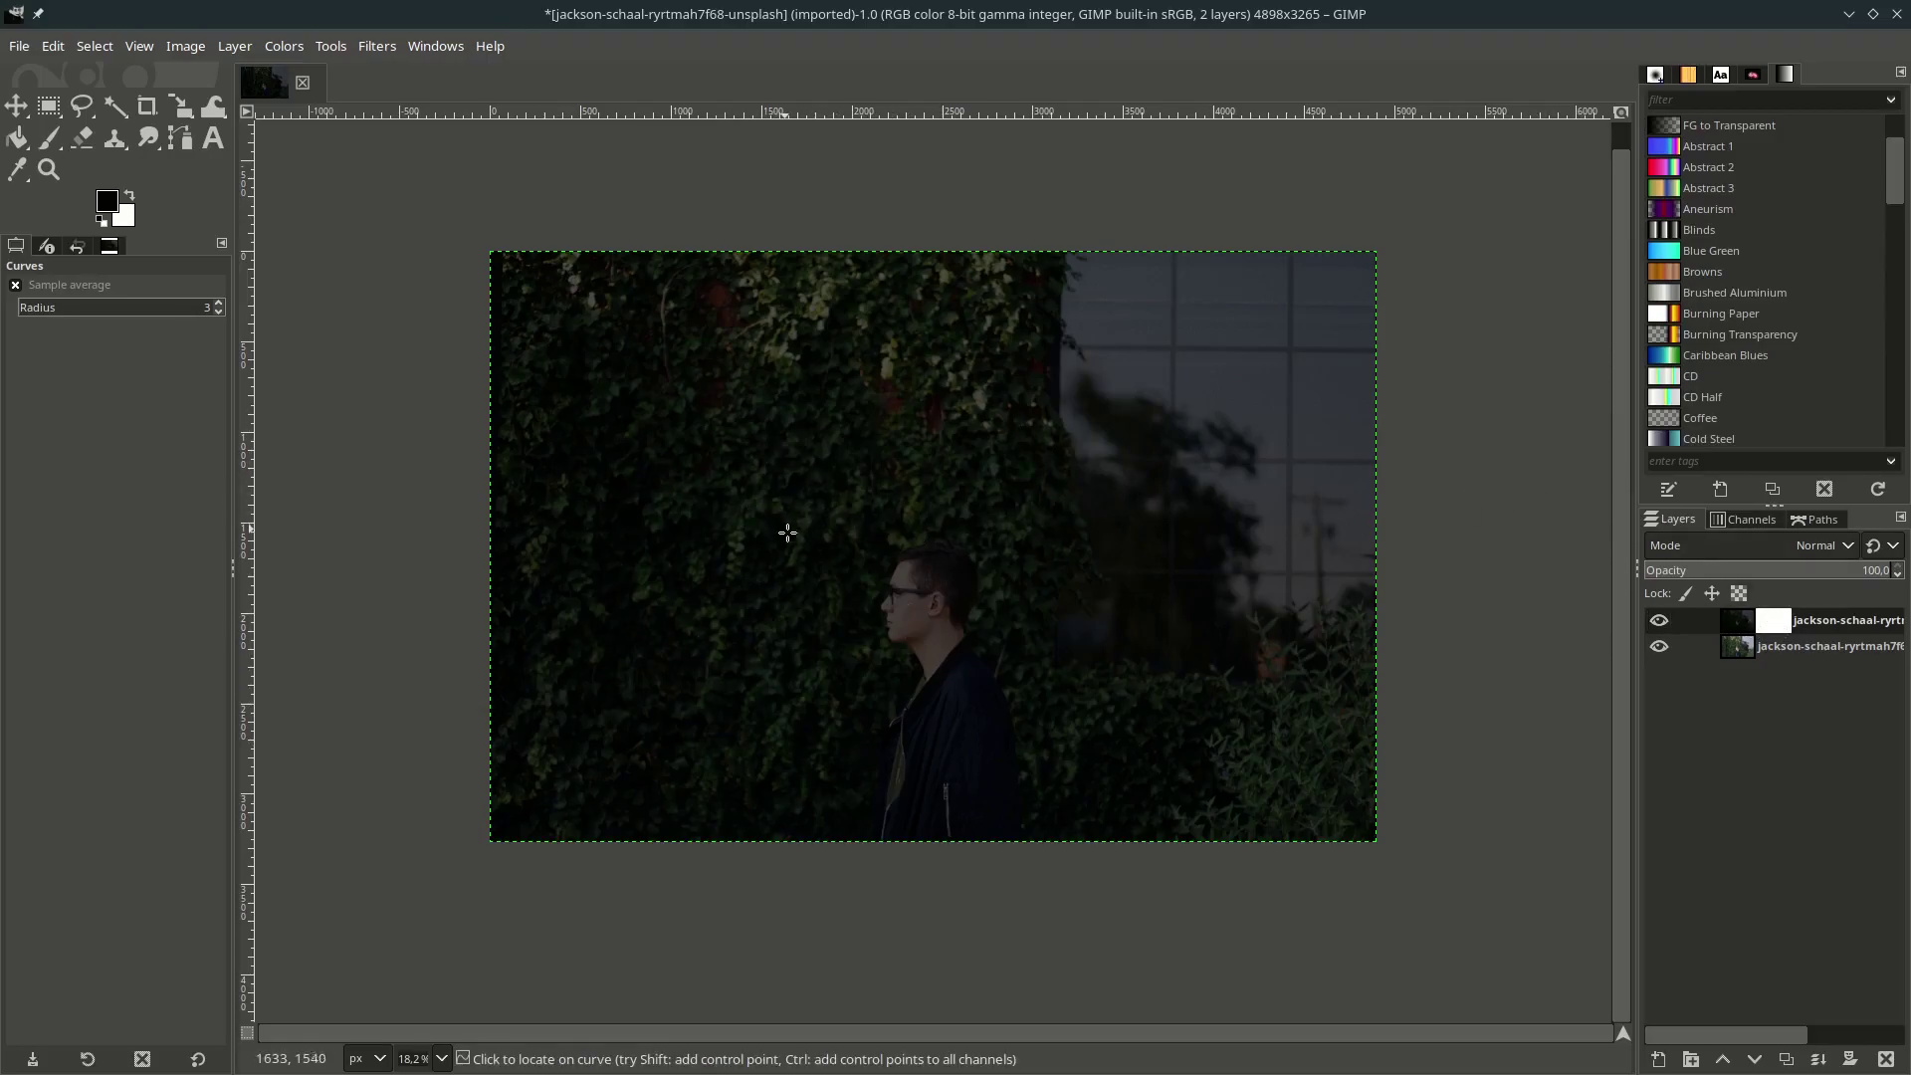
left_click(19, 46)
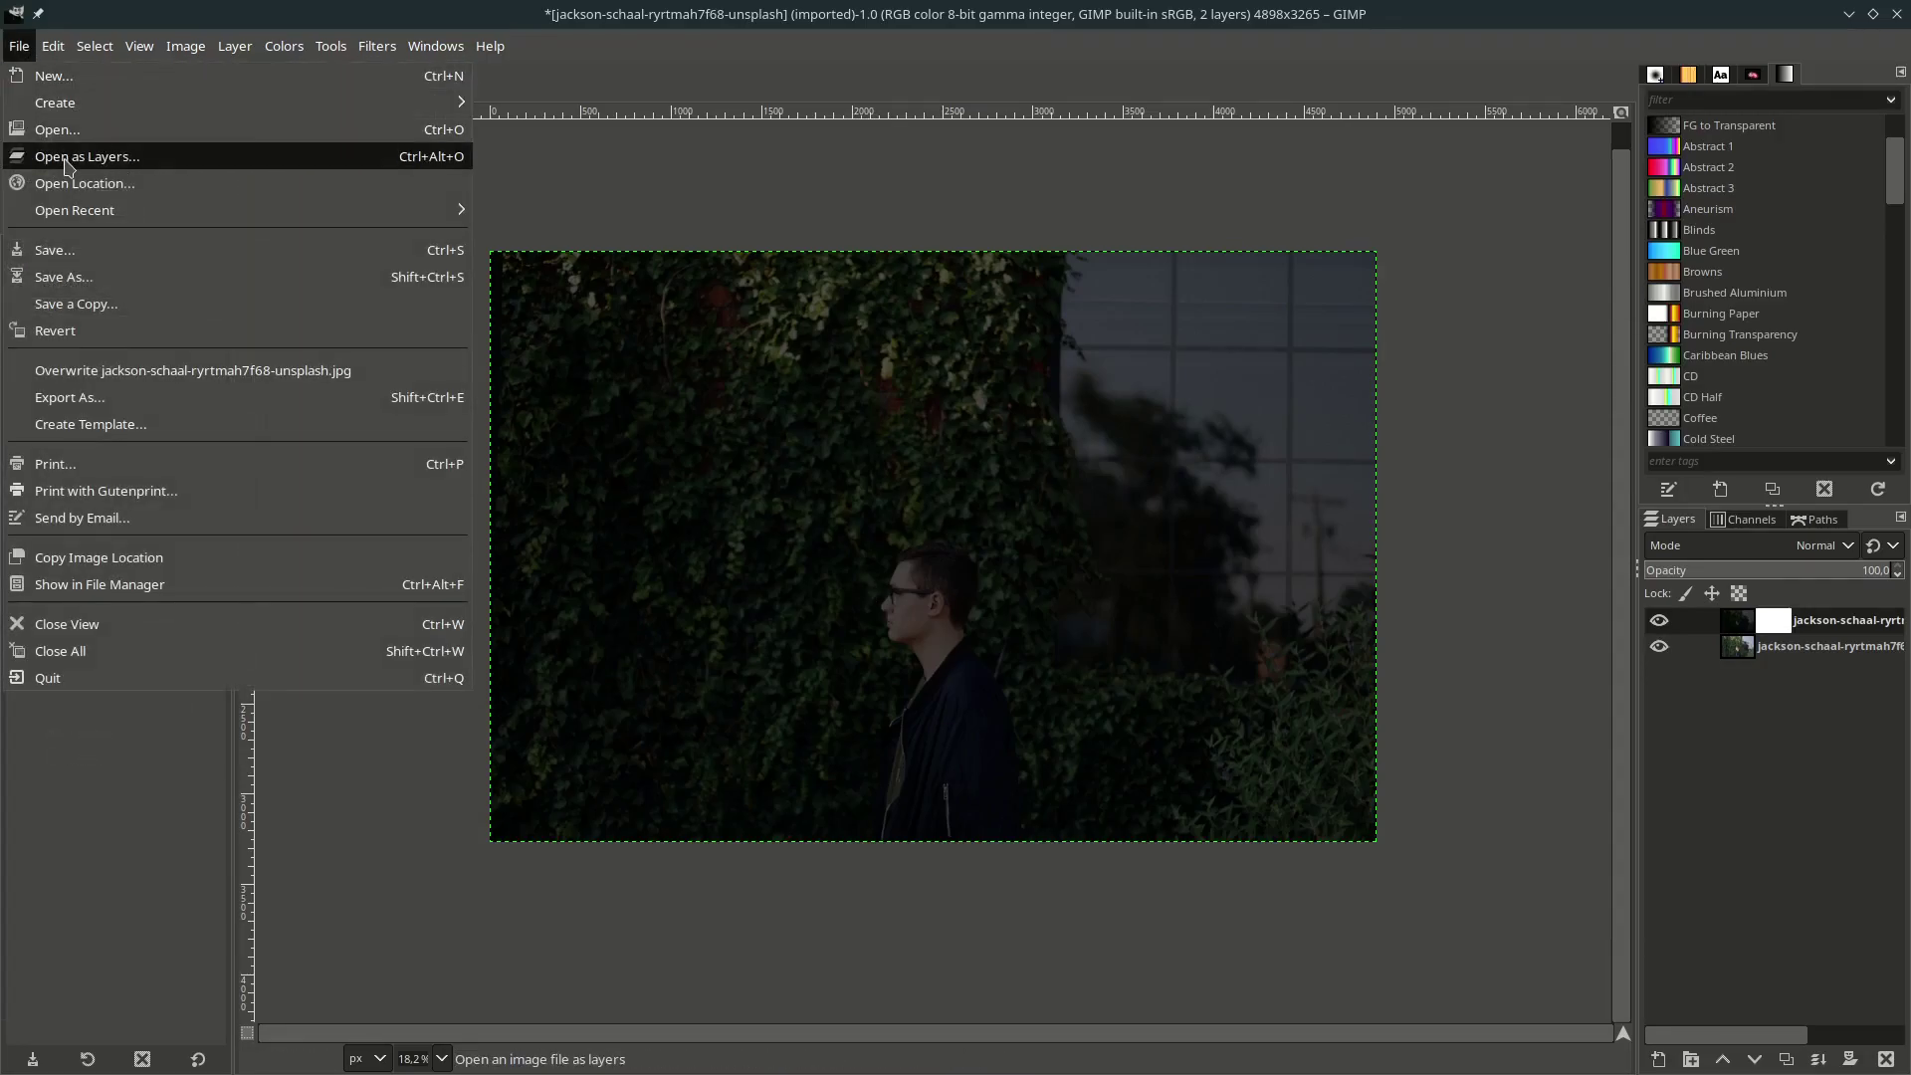
Add hiclipart.com.png as an sRGB layer and move it left of the man's face.
left_click(70, 157)
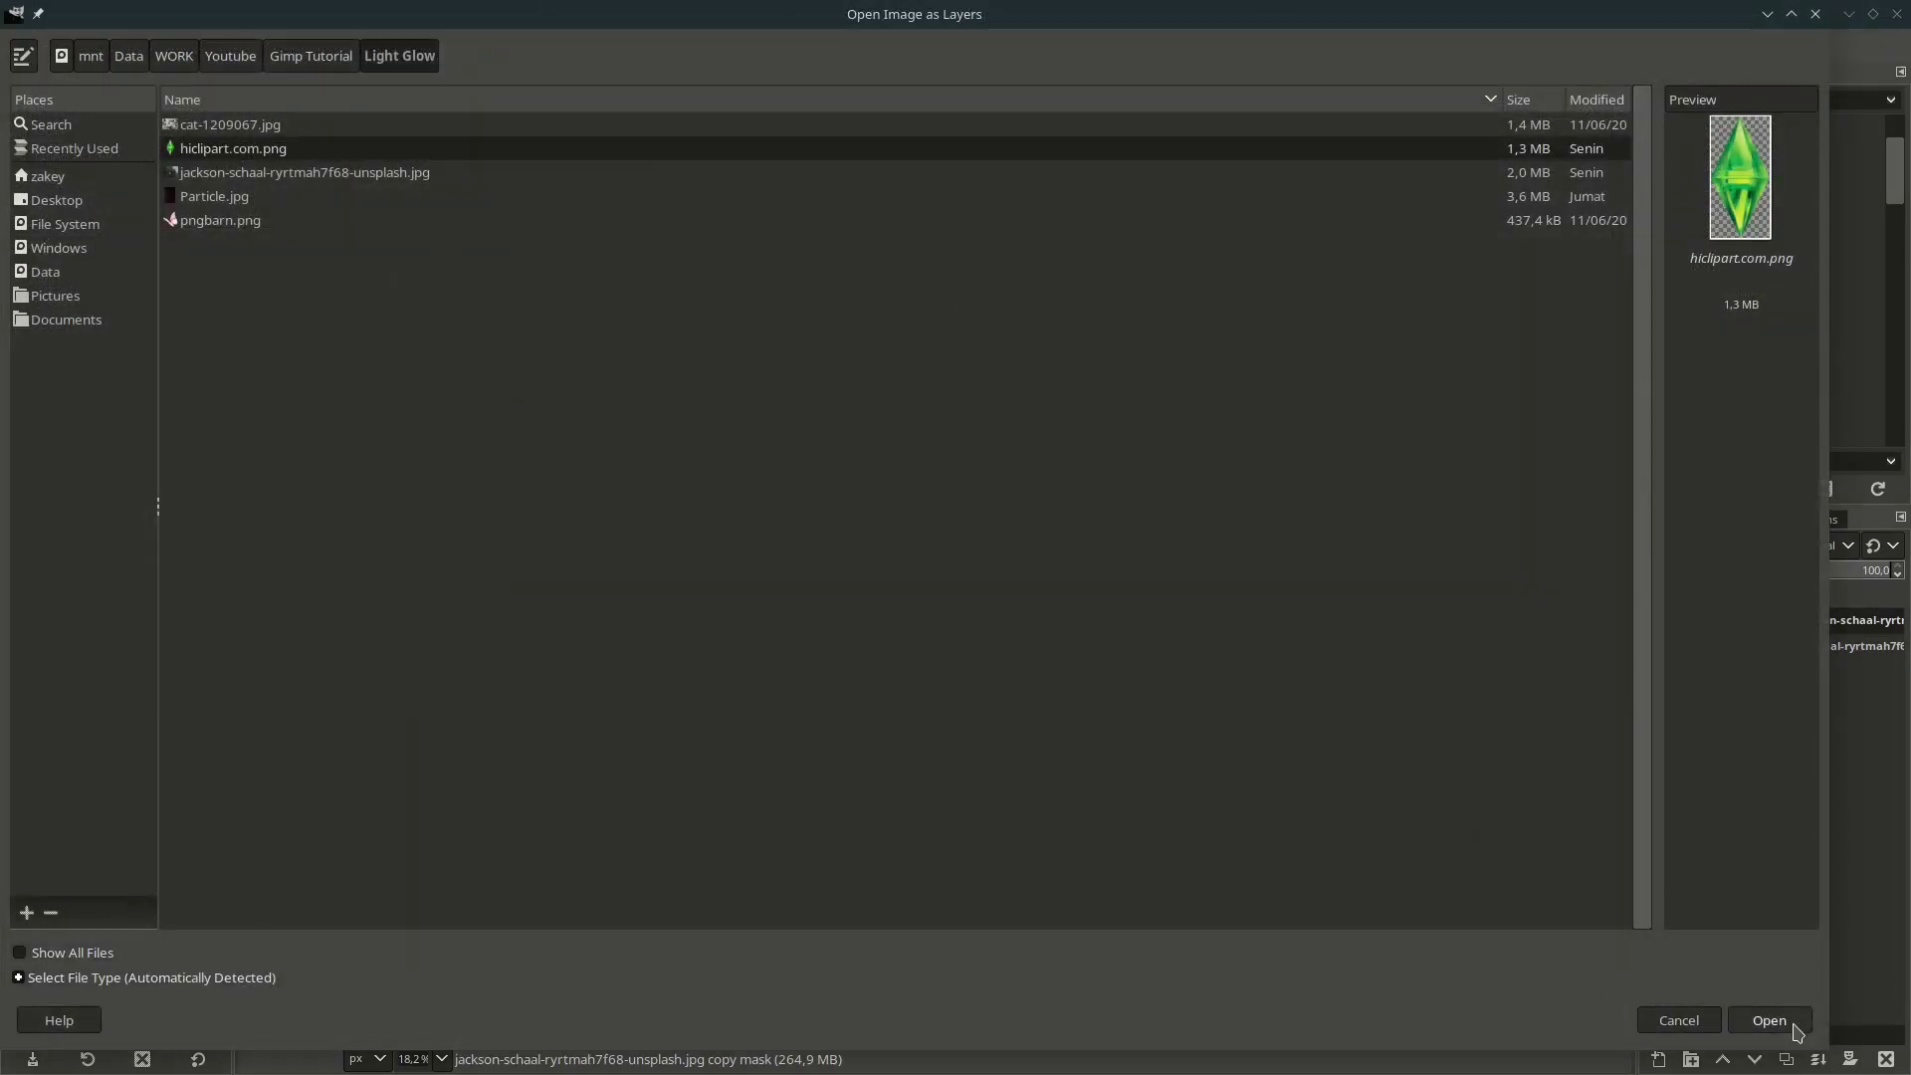
left_click(1769, 1019)
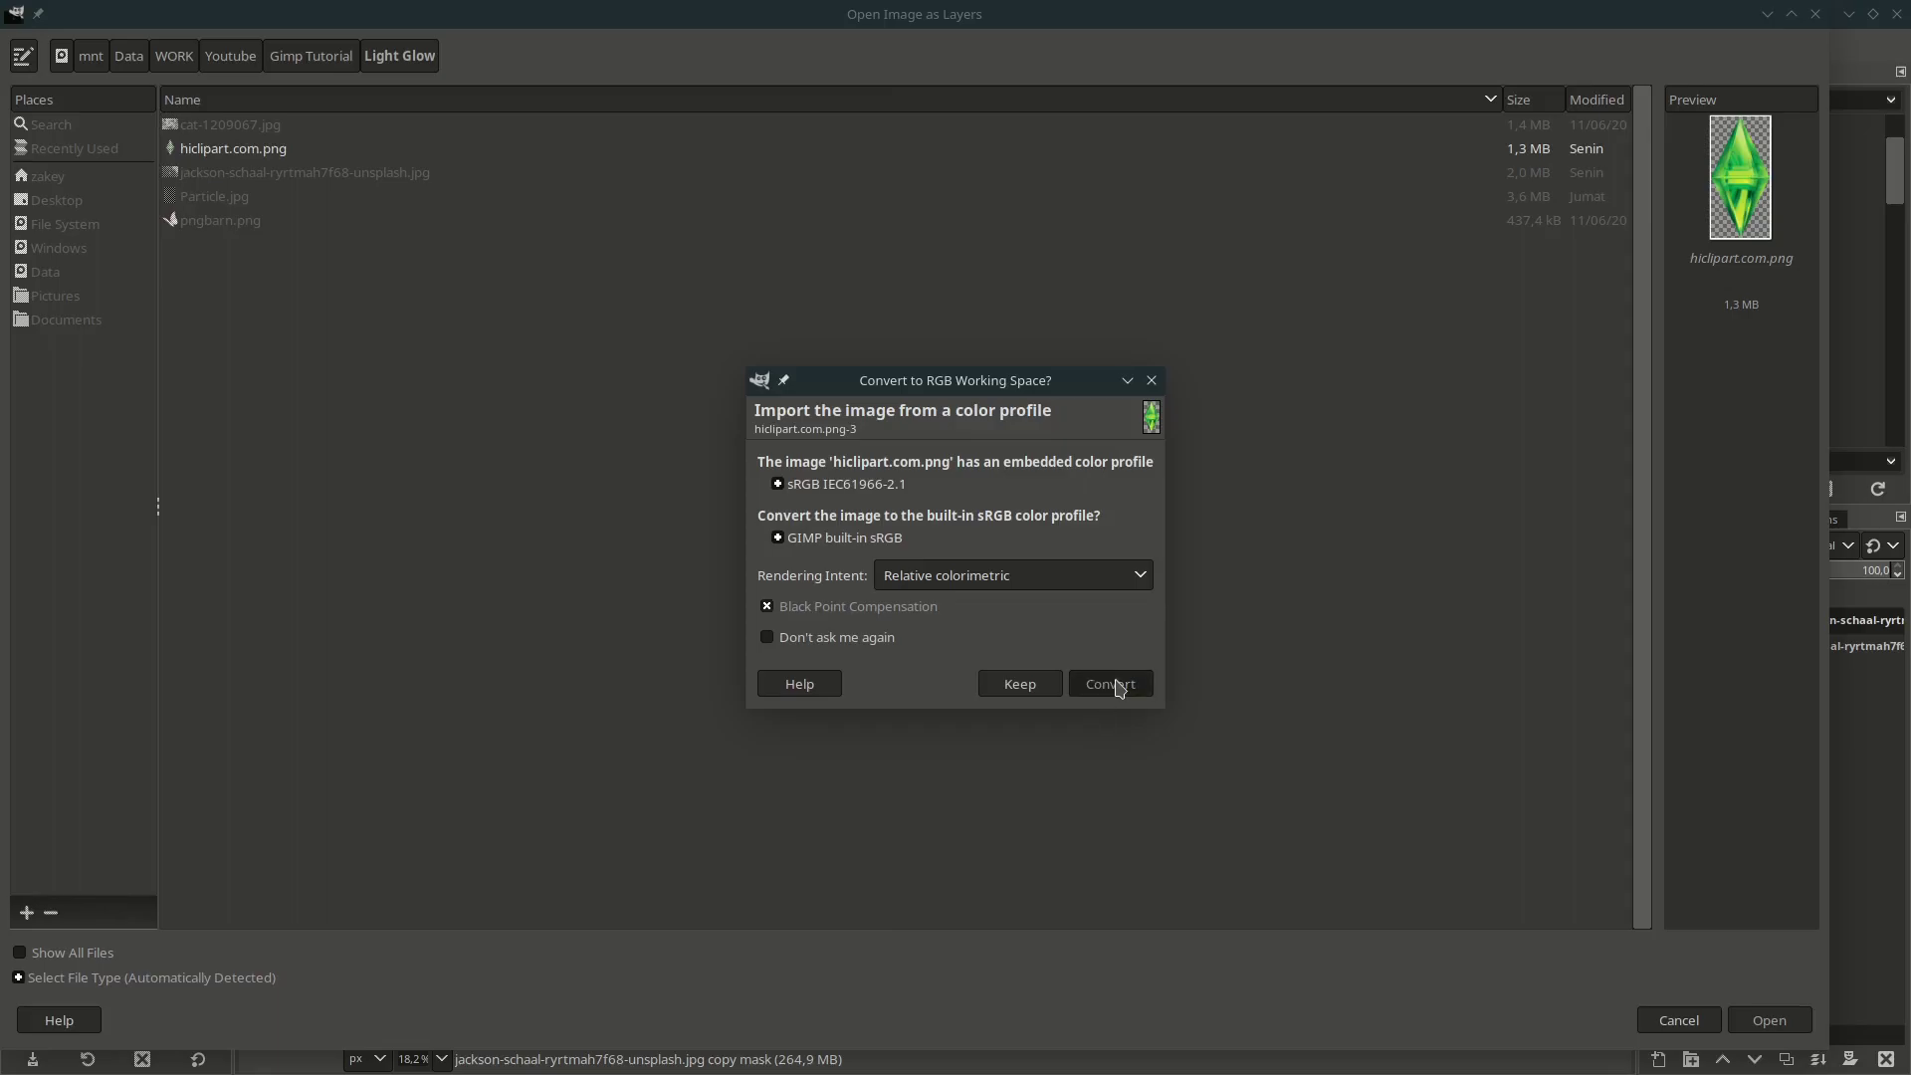
left_click(1114, 684)
key("m")
left_click_drag(940, 564, 805, 554)
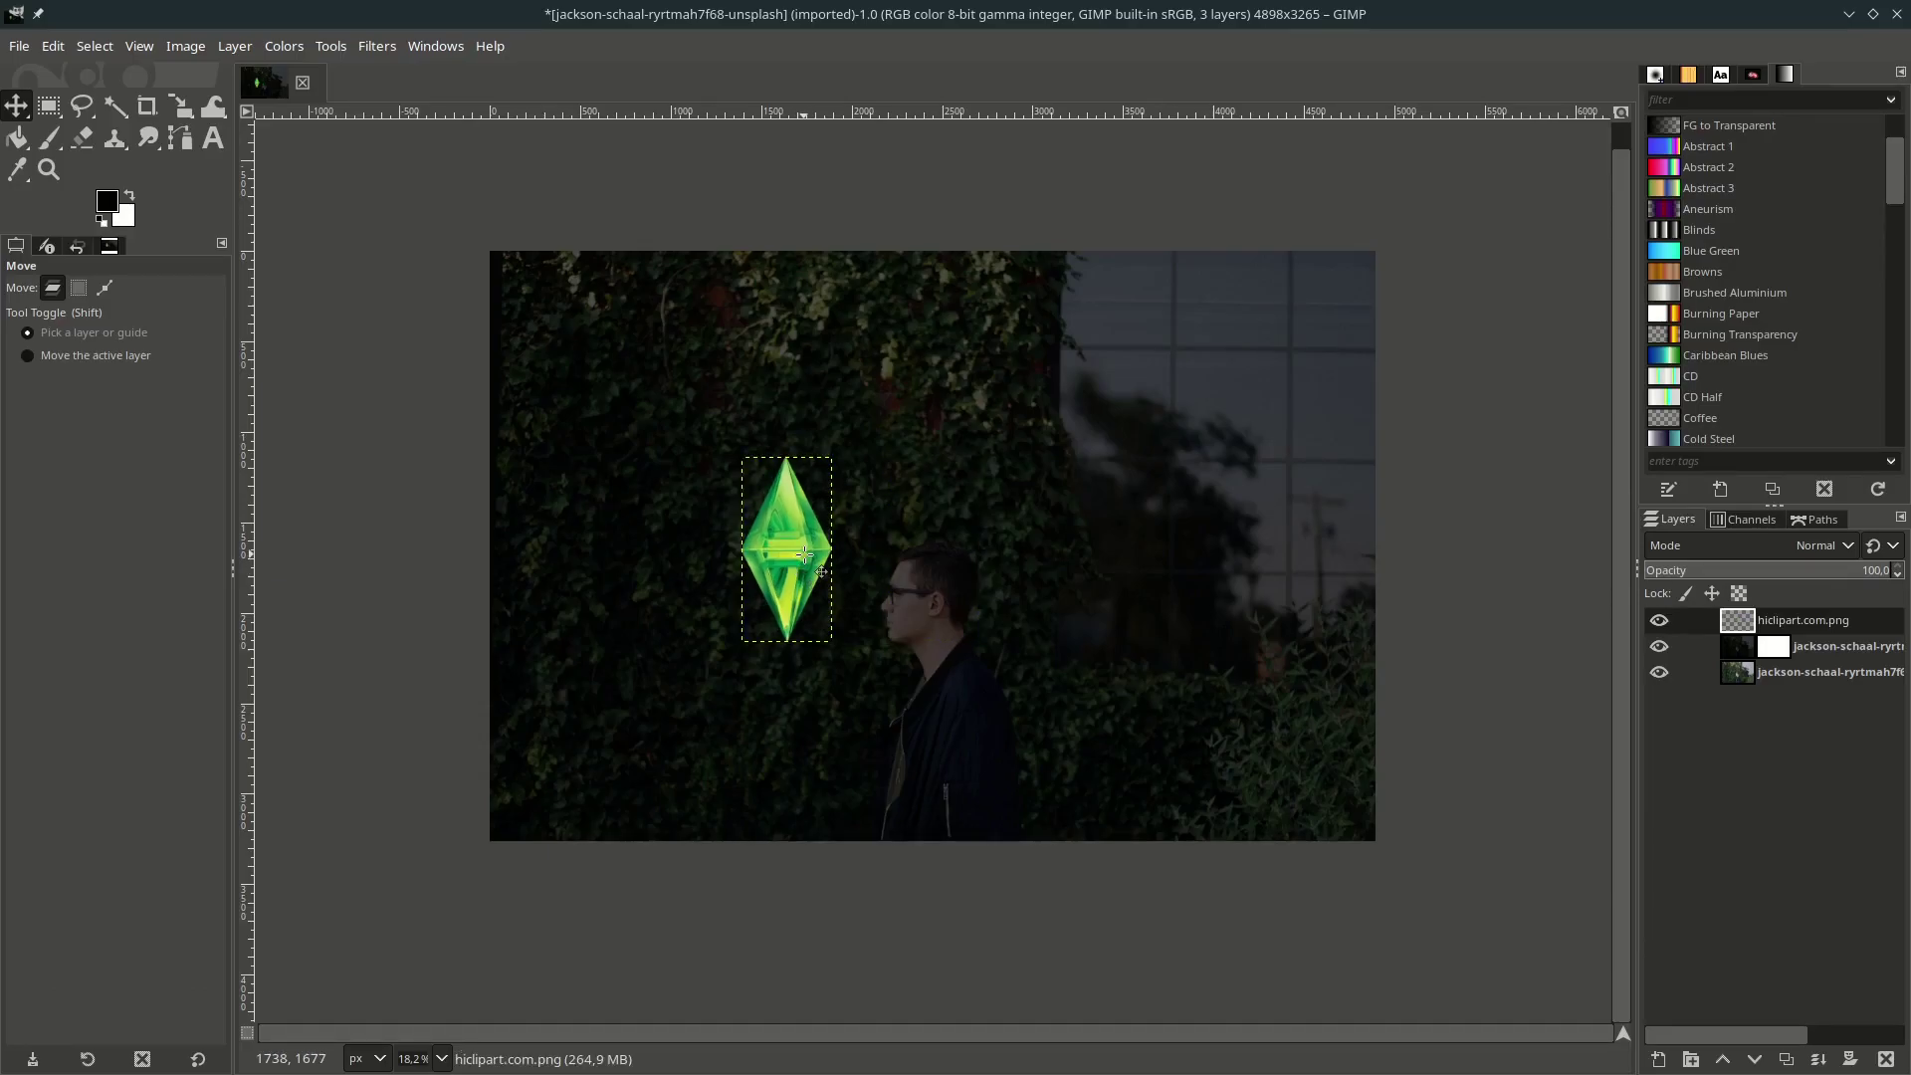
Duplicate the crystal layer and blend the copy with Addition at 79.4 opacity.
left_click(1786, 1061)
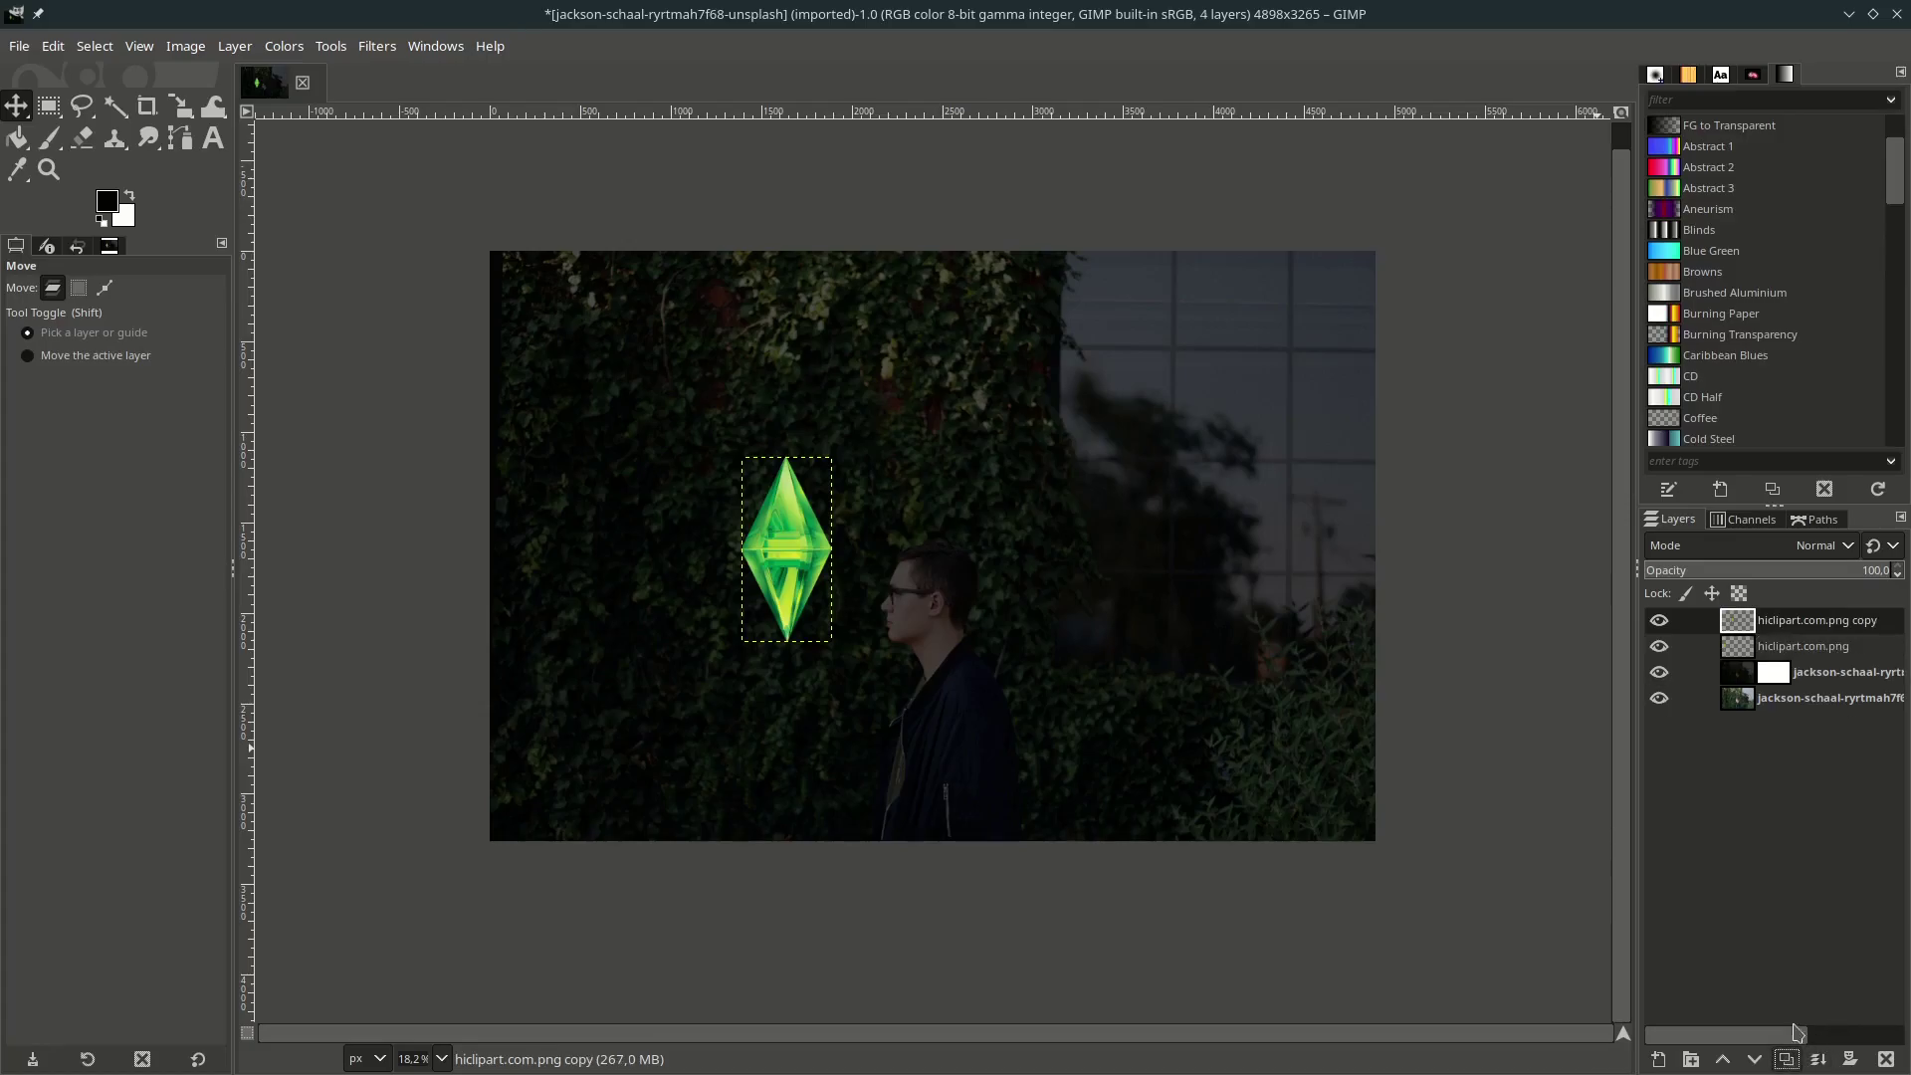
left_click(1784, 555)
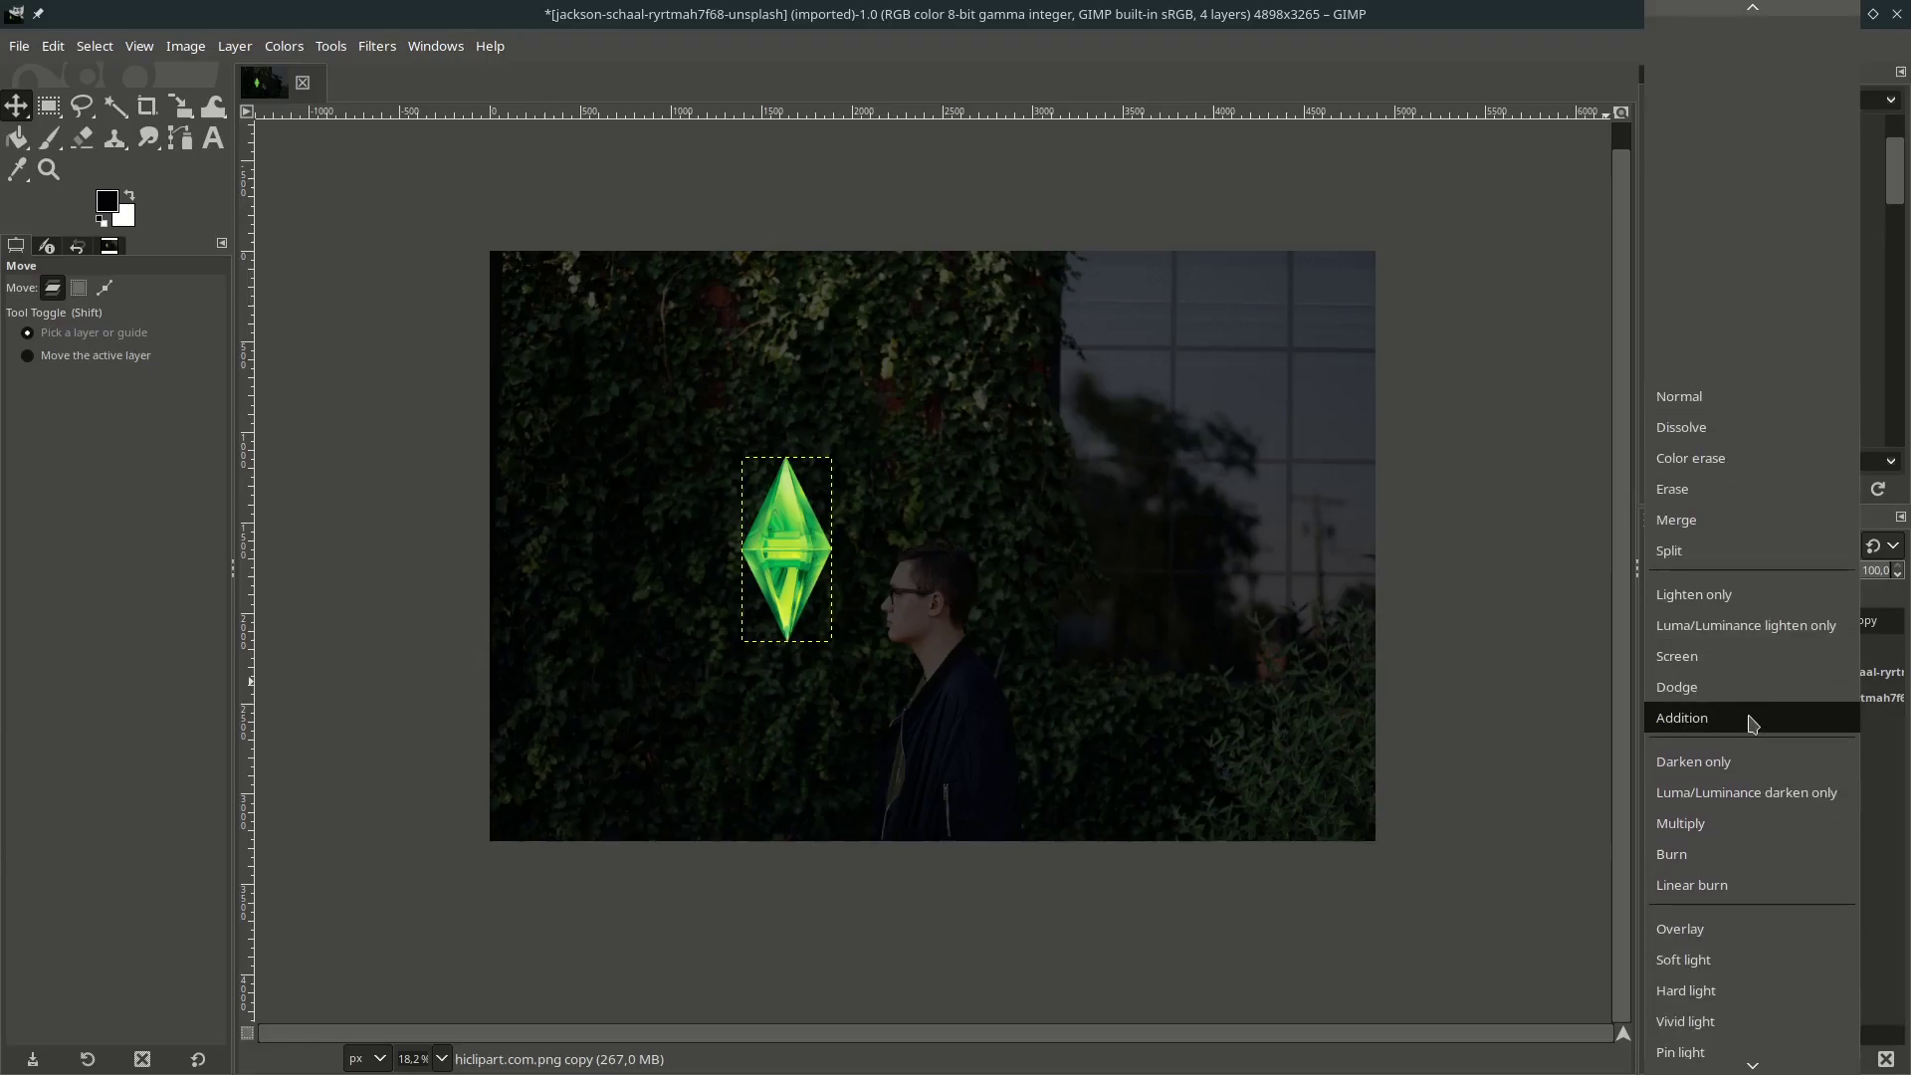
left_click(1754, 745)
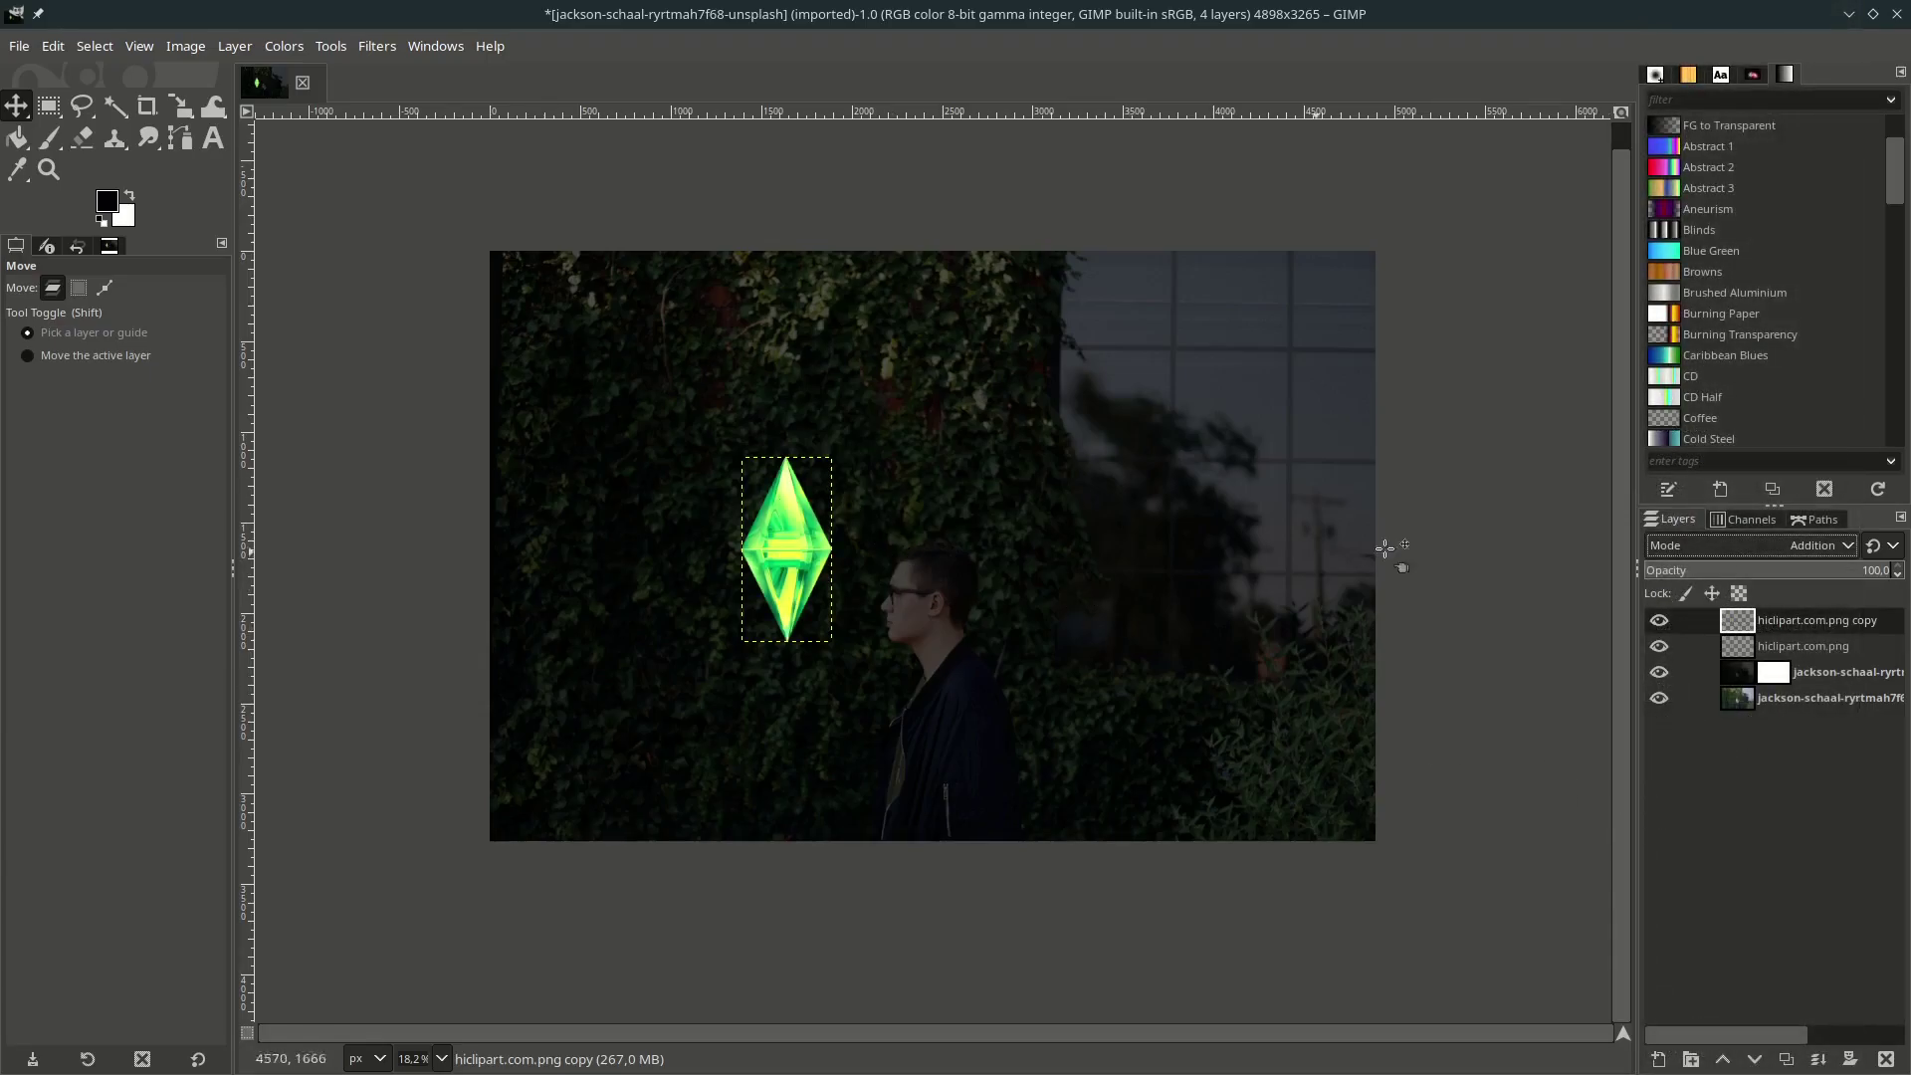
scroll(811, 517, "up", 1)
scroll(806, 528, "up", 1)
scroll(801, 533, "down", 1)
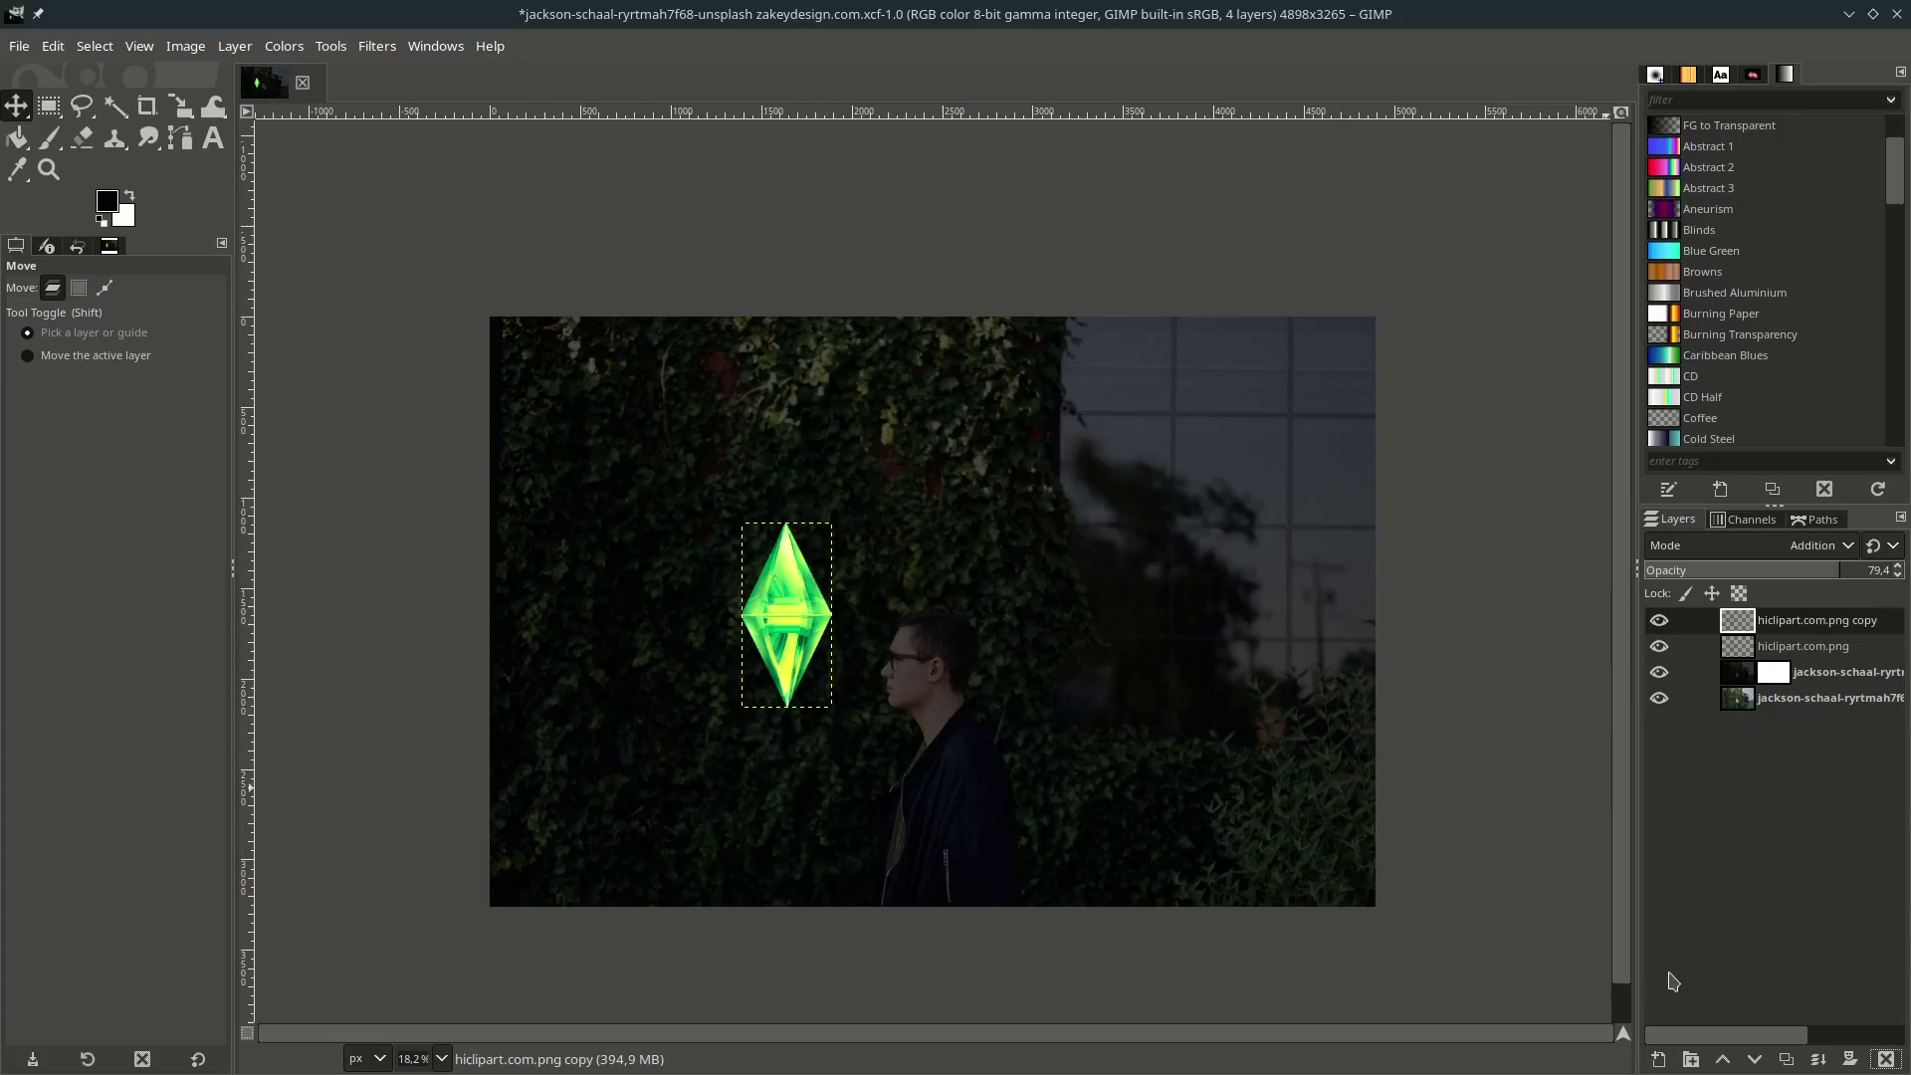
Add a transparent layer named The Glow and set the foreground to green 3aae00.
left_click(1658, 1059)
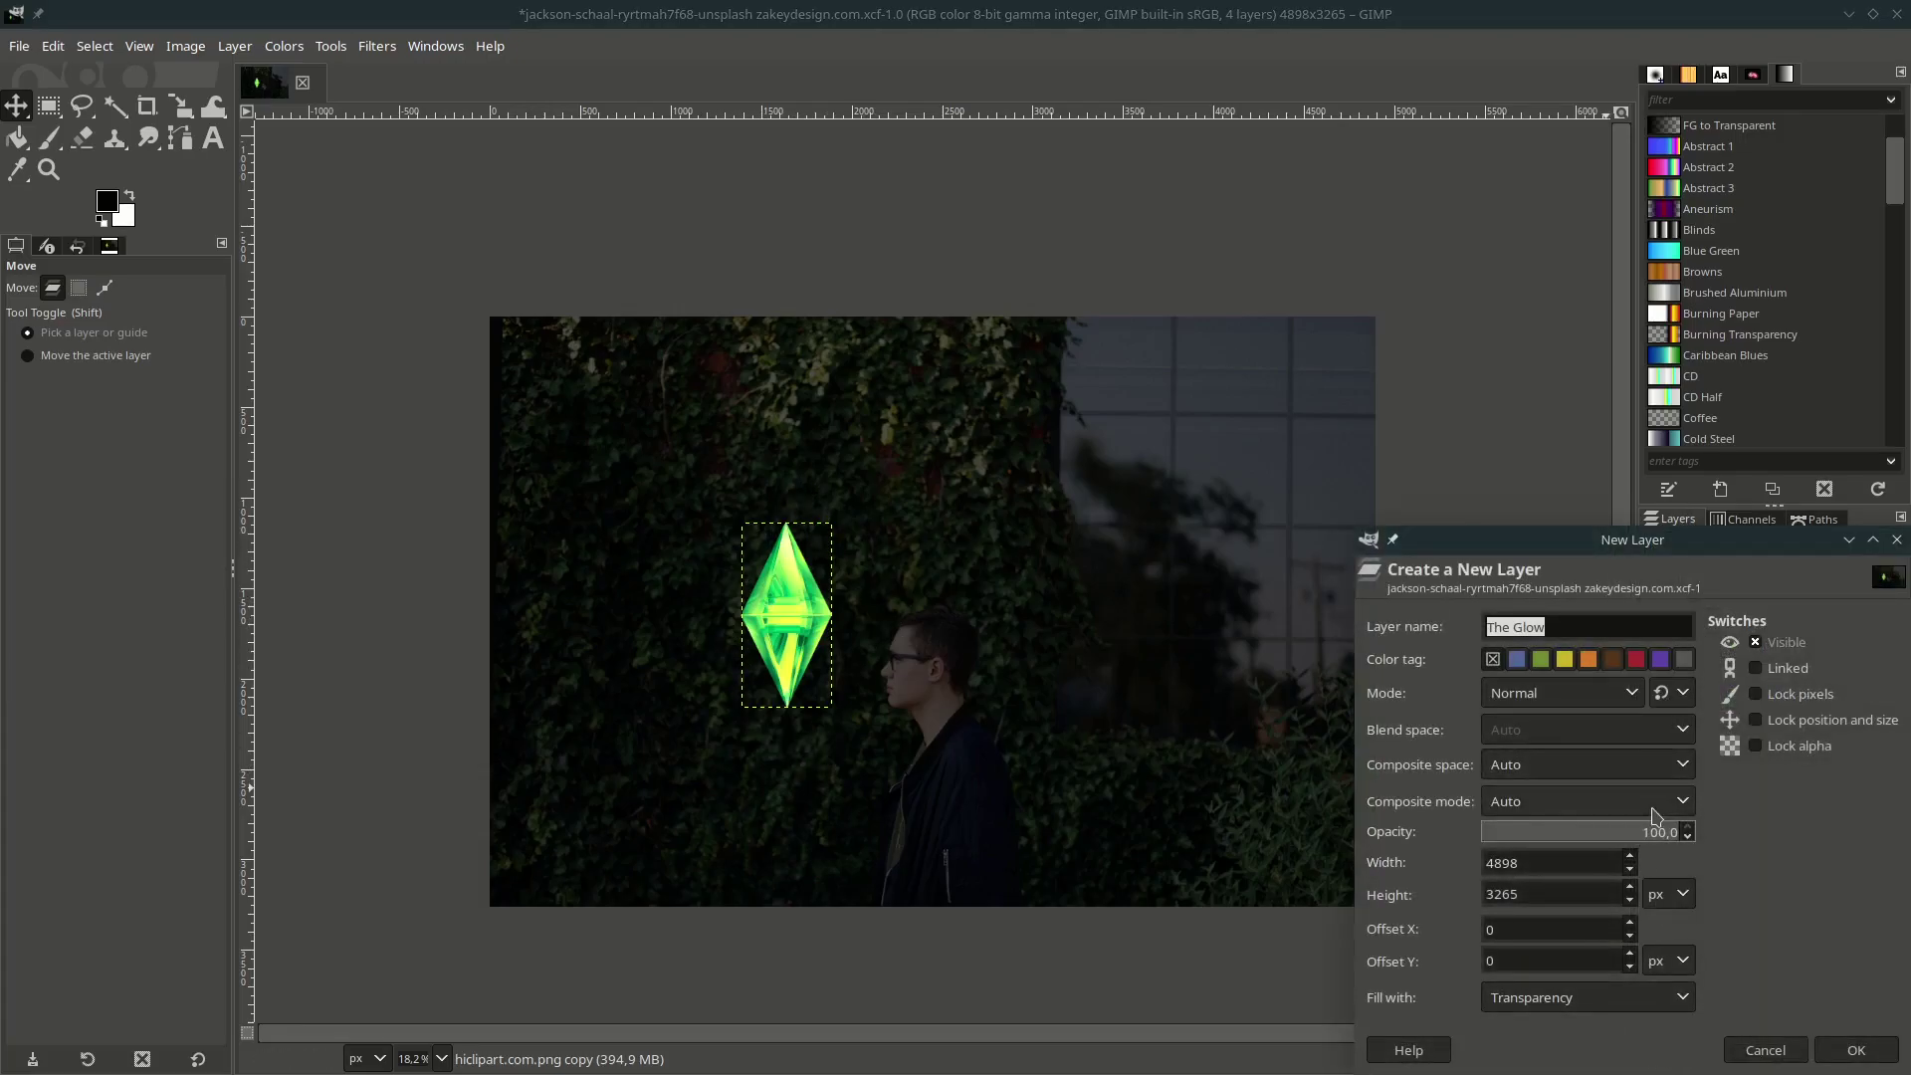
left_click(1839, 1057)
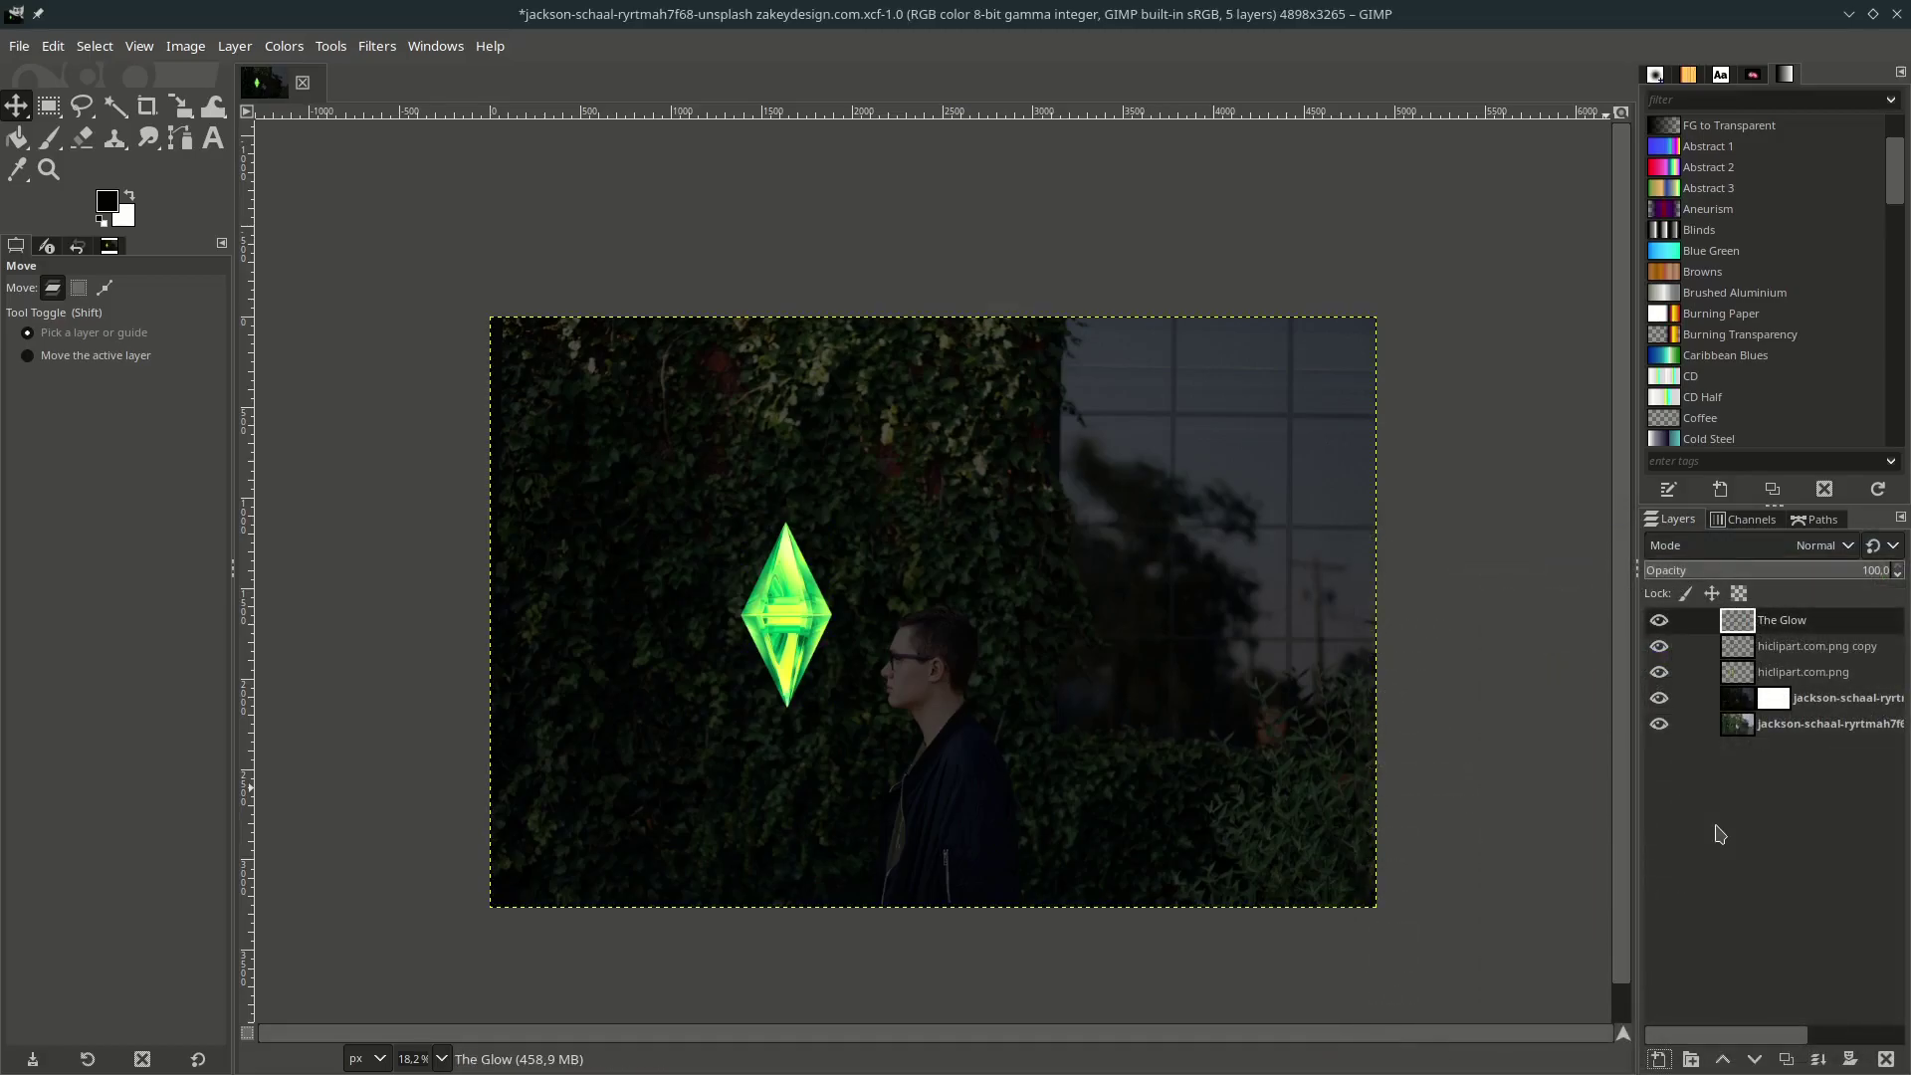
left_click(106, 203)
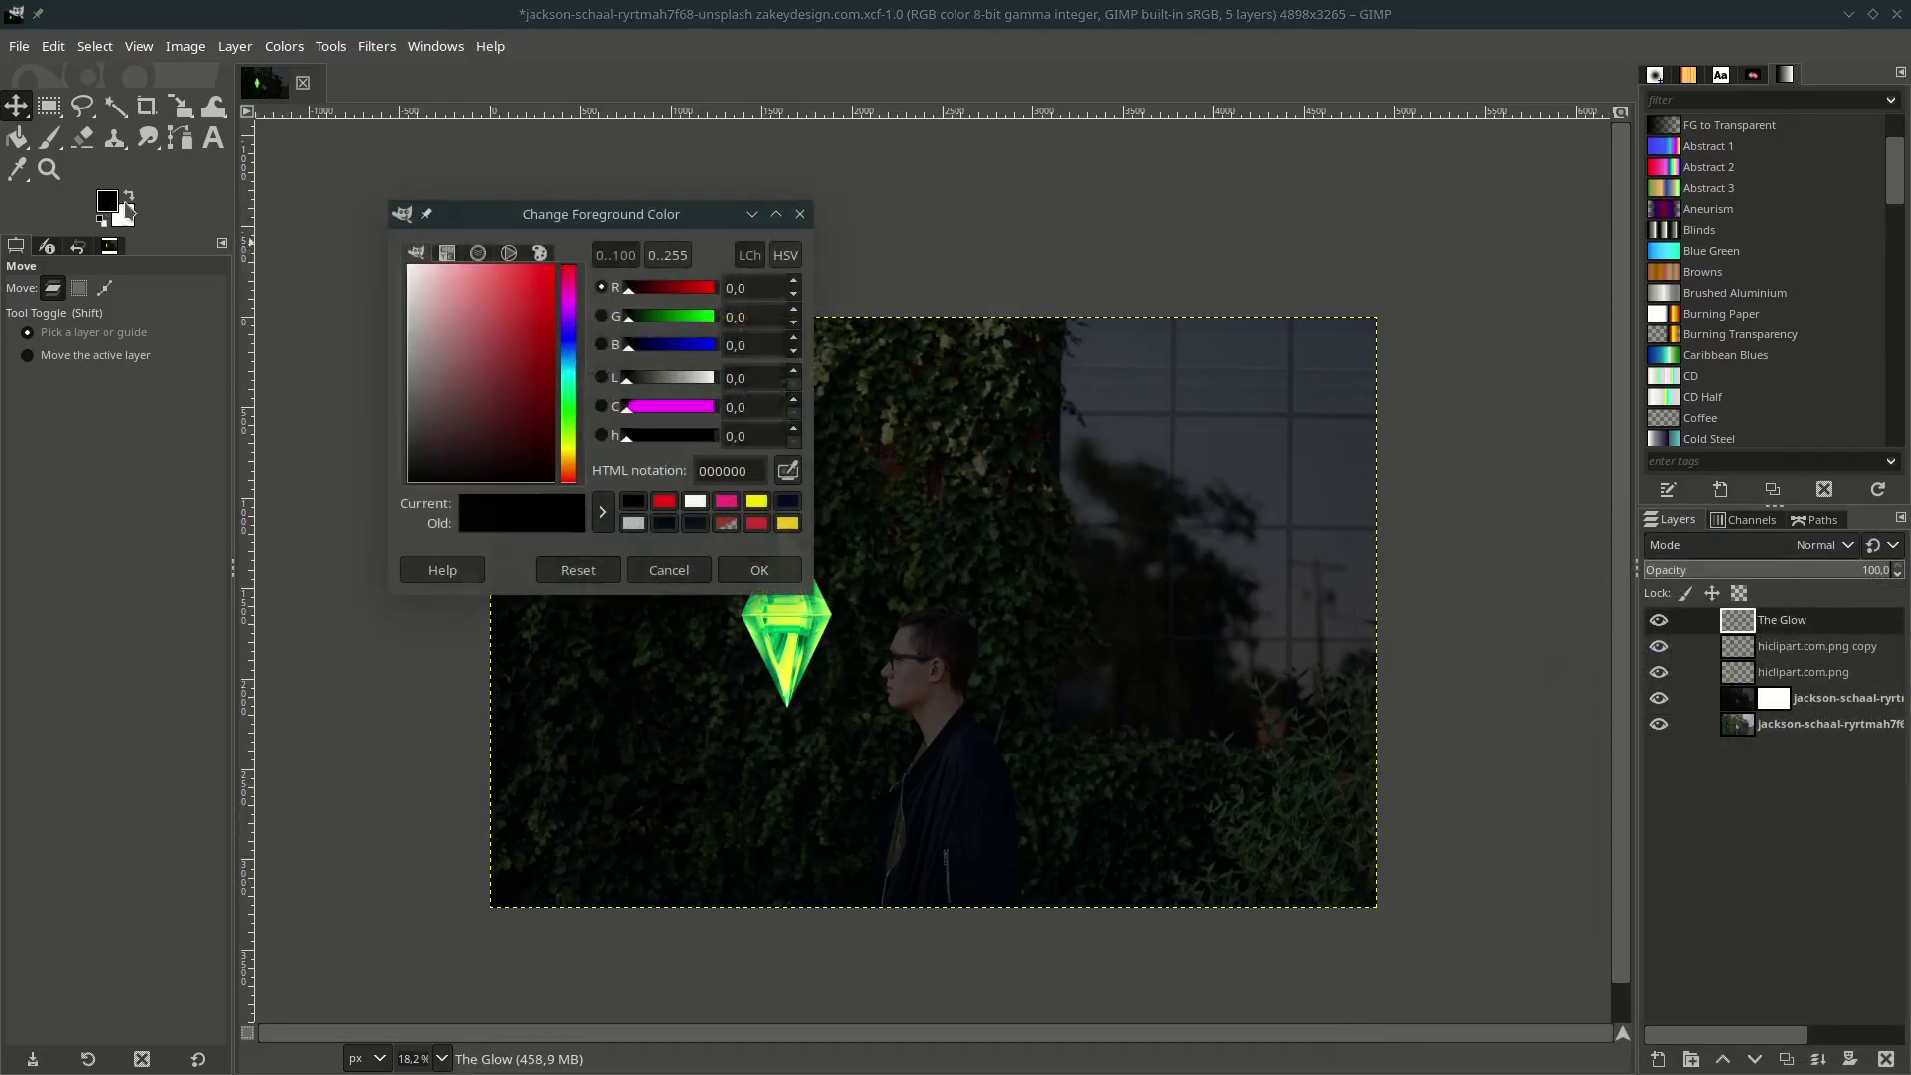
left_click_drag(571, 434, 559, 342)
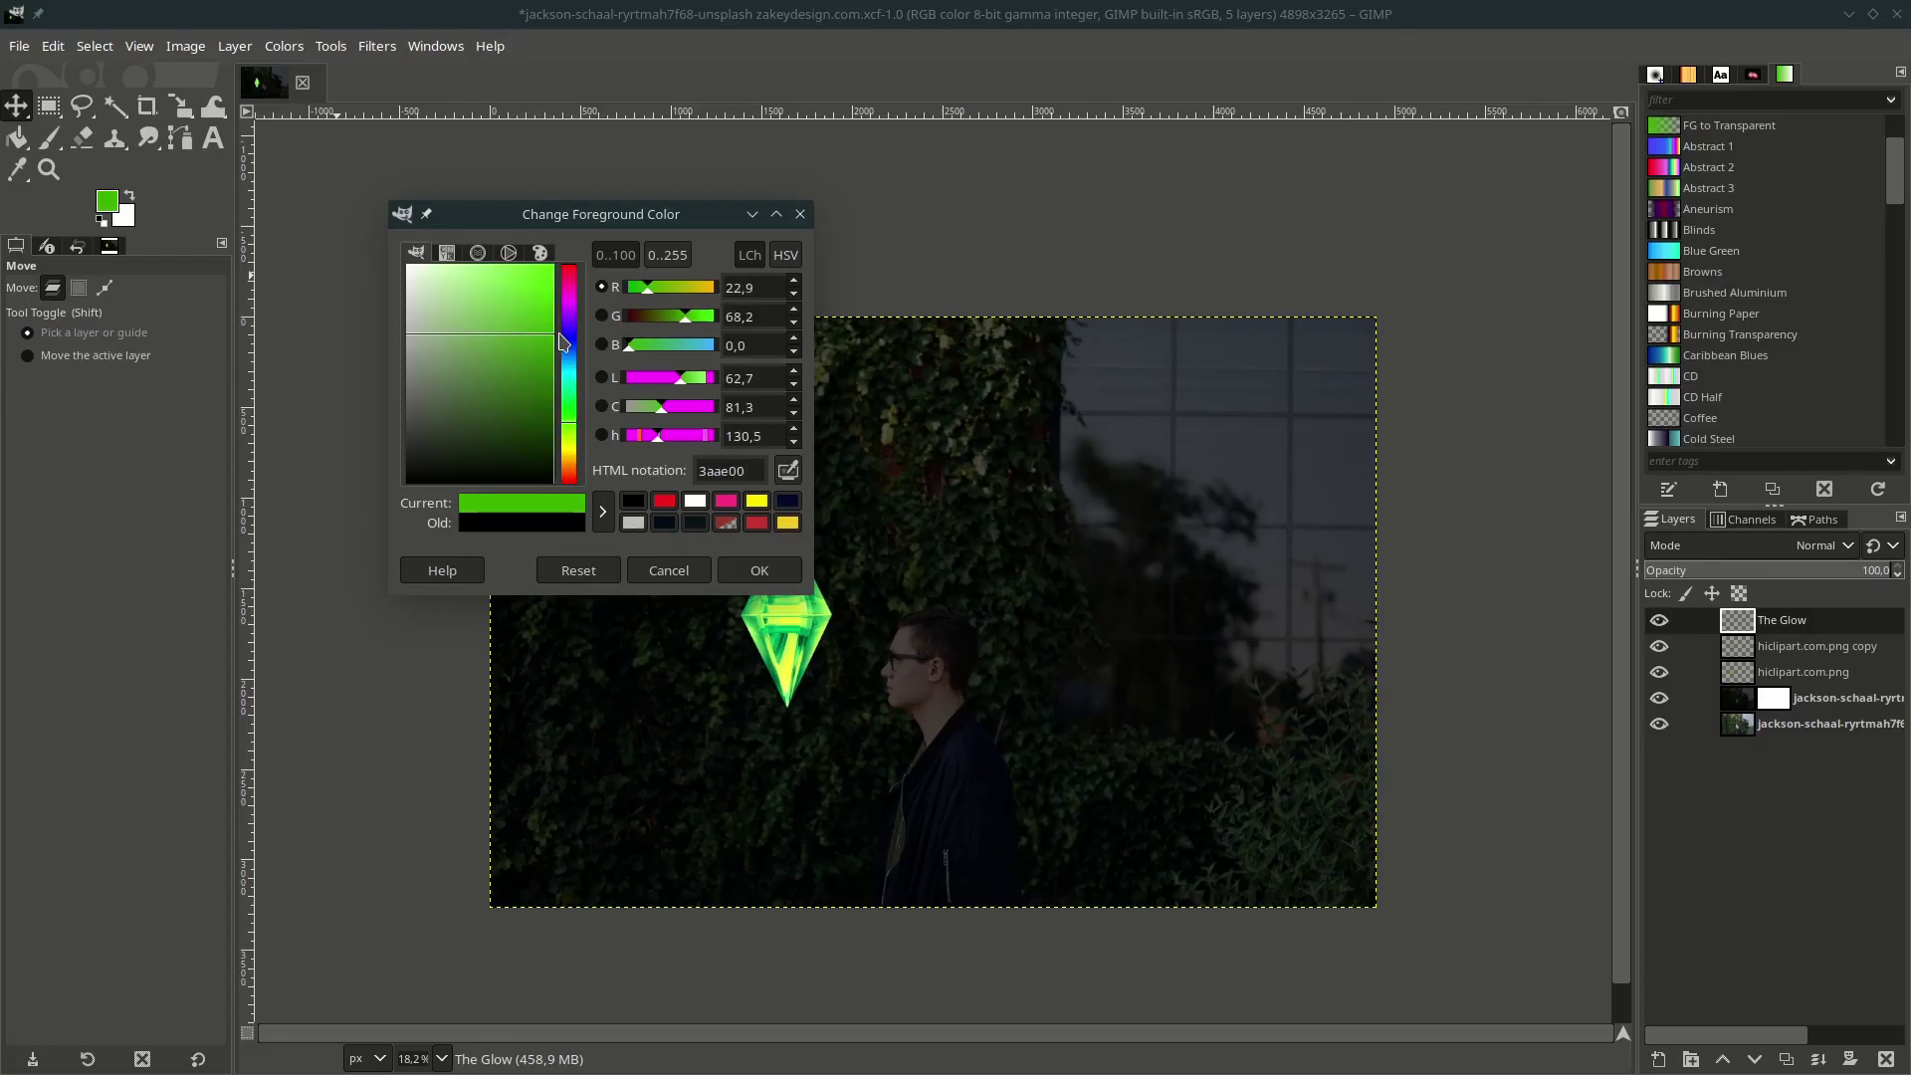
left_click(759, 571)
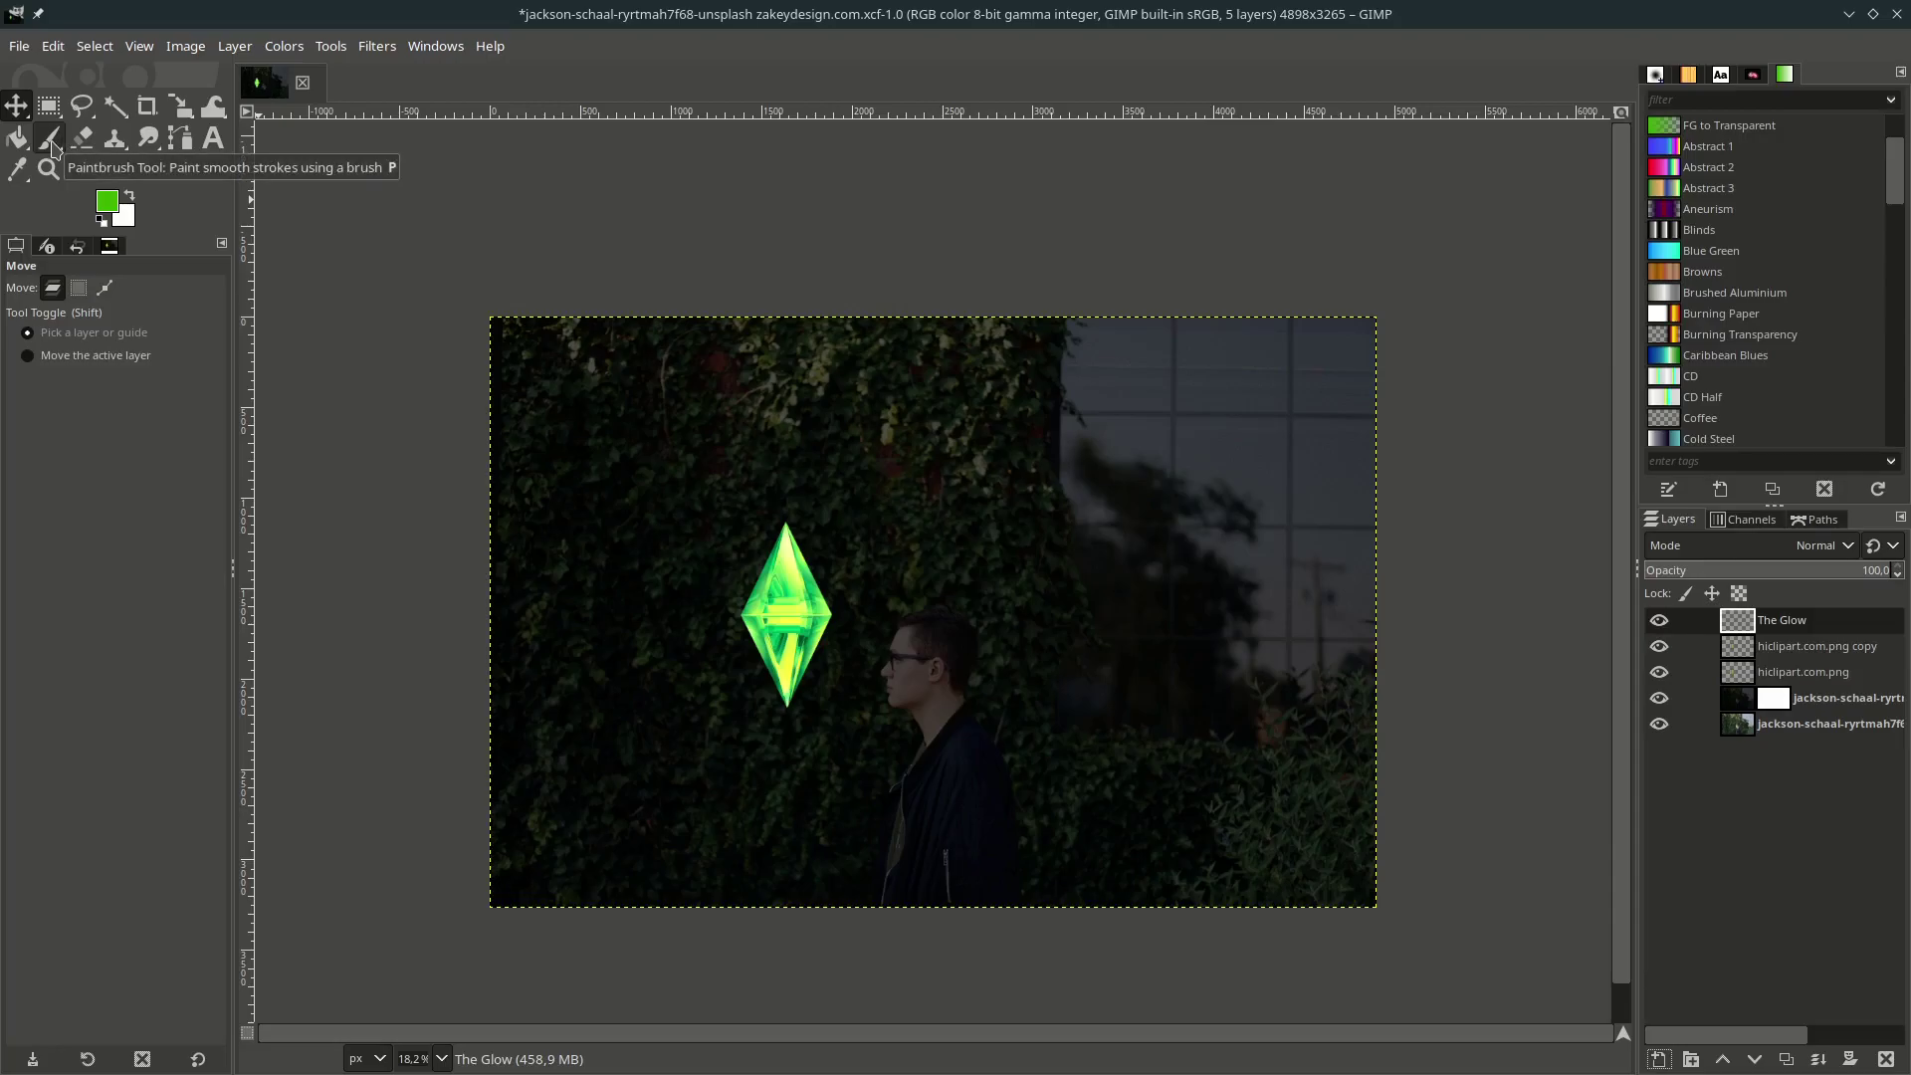
Paint soft green over the whole crystal on The Glow with the Paintbrush.
left_click(54, 147)
scroll(752, 552, "up", 2)
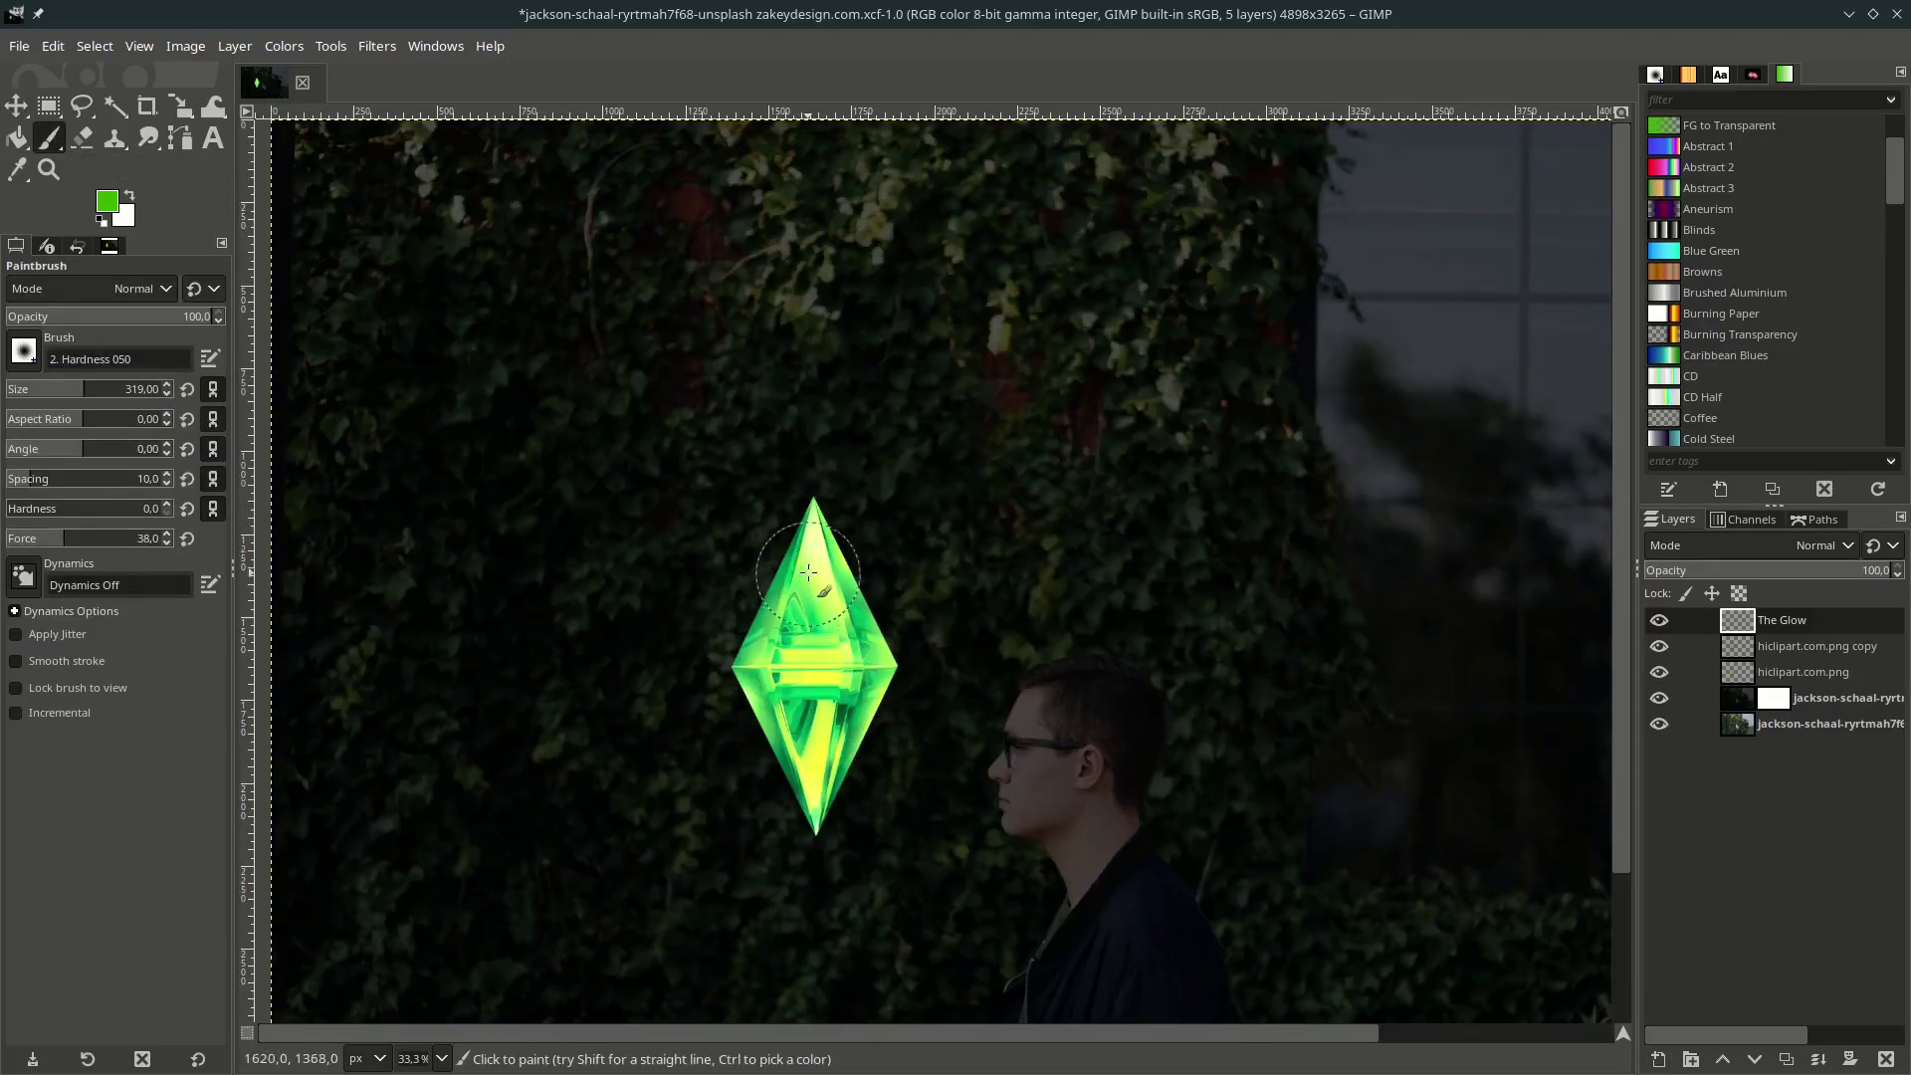
mouse_move(816, 511)
left_mouse_down()
mouse_move(750, 687)
mouse_move(835, 836)
mouse_move(807, 798)
mouse_move(894, 675)
mouse_move(833, 769)
mouse_move(837, 519)
mouse_move(826, 687)
mouse_move(781, 674)
mouse_move(777, 615)
mouse_move(811, 830)
mouse_move(831, 830)
mouse_move(866, 587)
mouse_move(828, 533)
mouse_move(896, 694)
mouse_move(877, 746)
left_mouse_up()
scroll(878, 745, "down", 2)
scroll(763, 583, "up", 1)
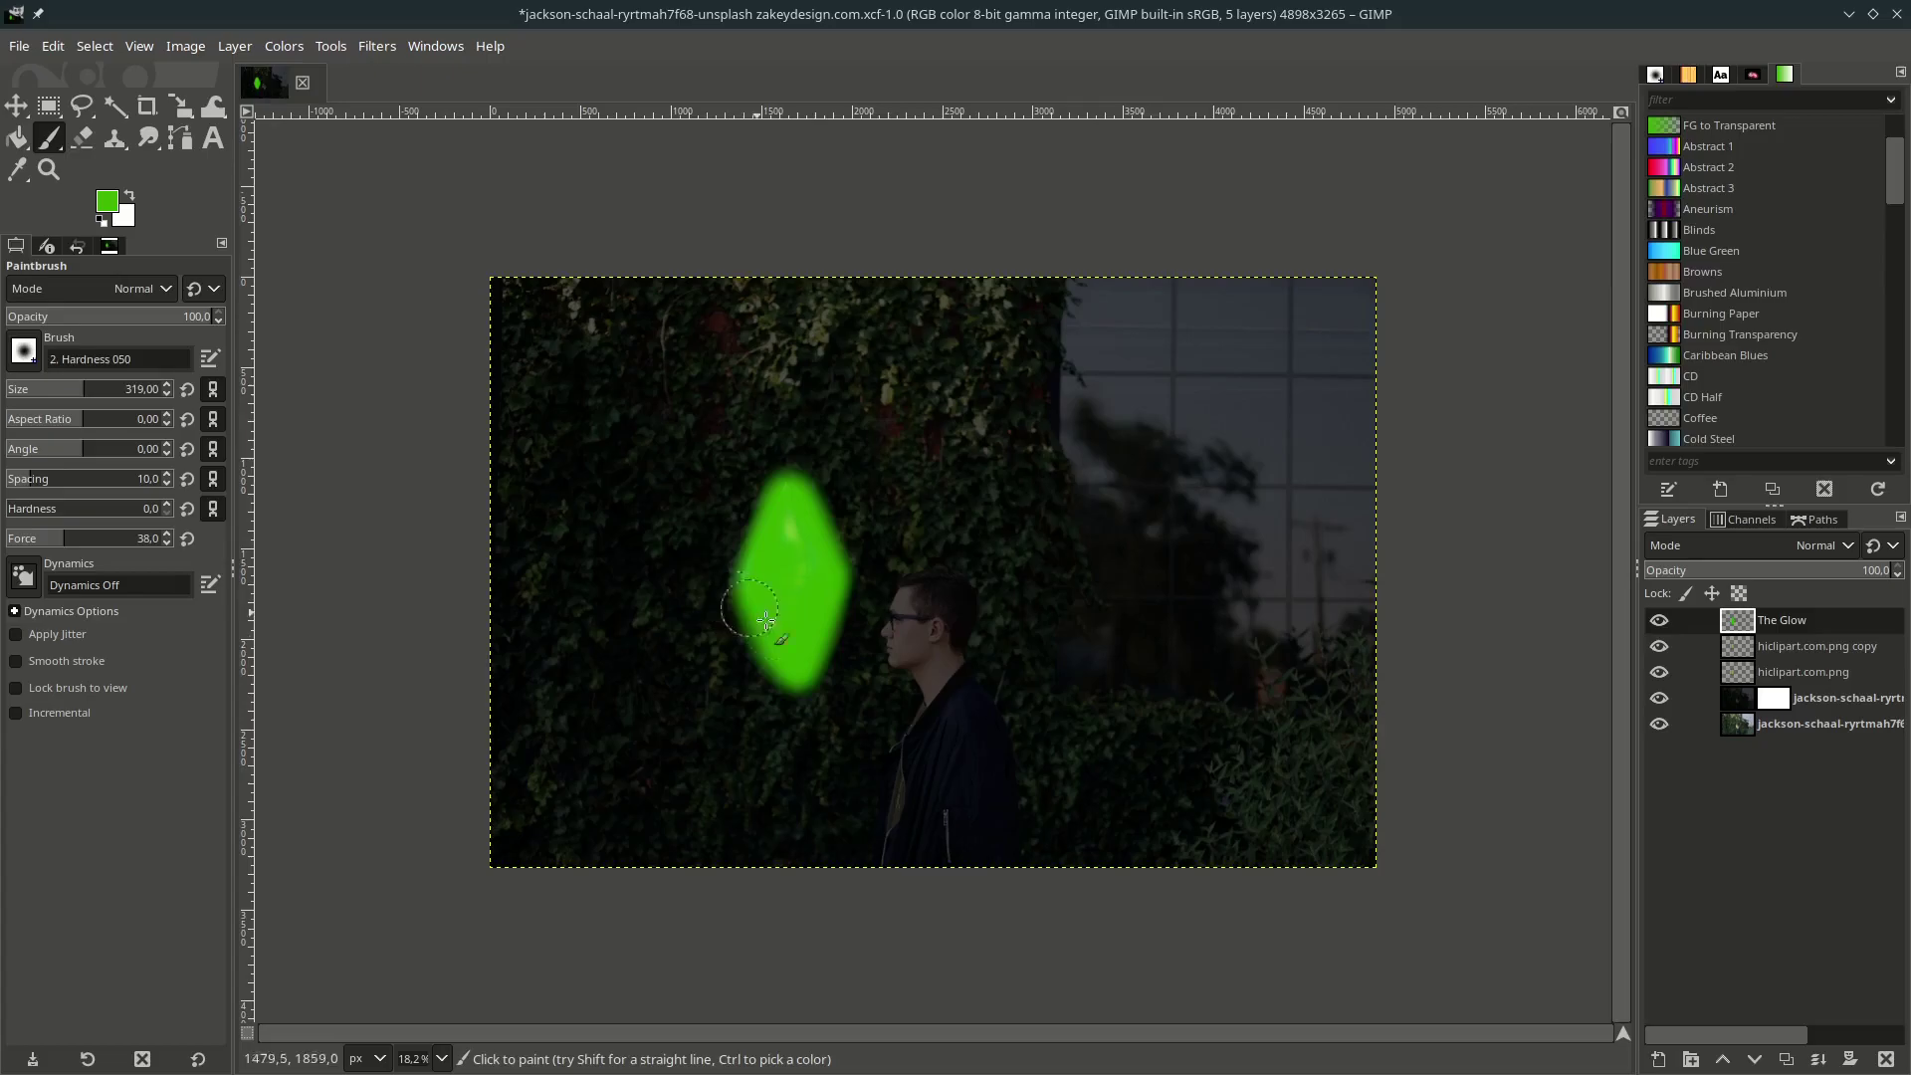
Blend The Glow in Screen mode and fade its opacity to about 18.1.
left_click(1821, 545)
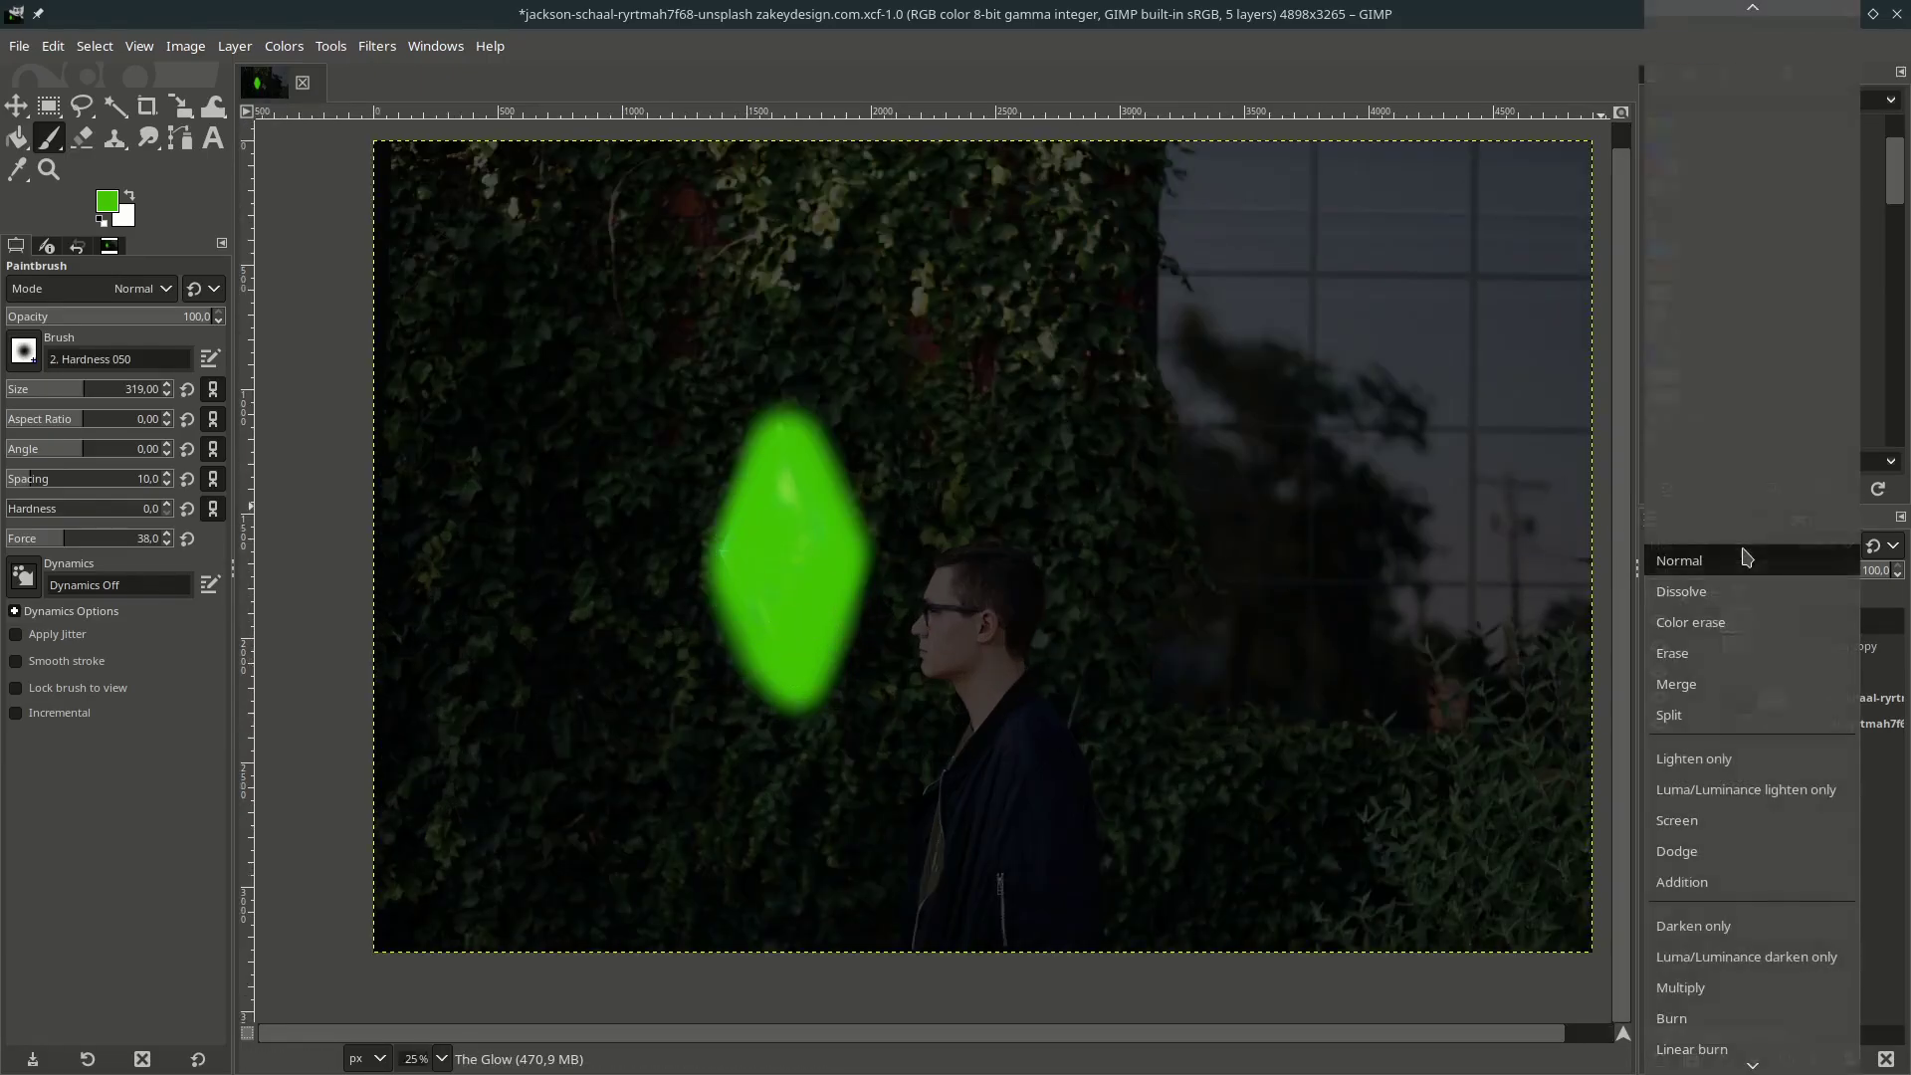
left_click(1765, 785)
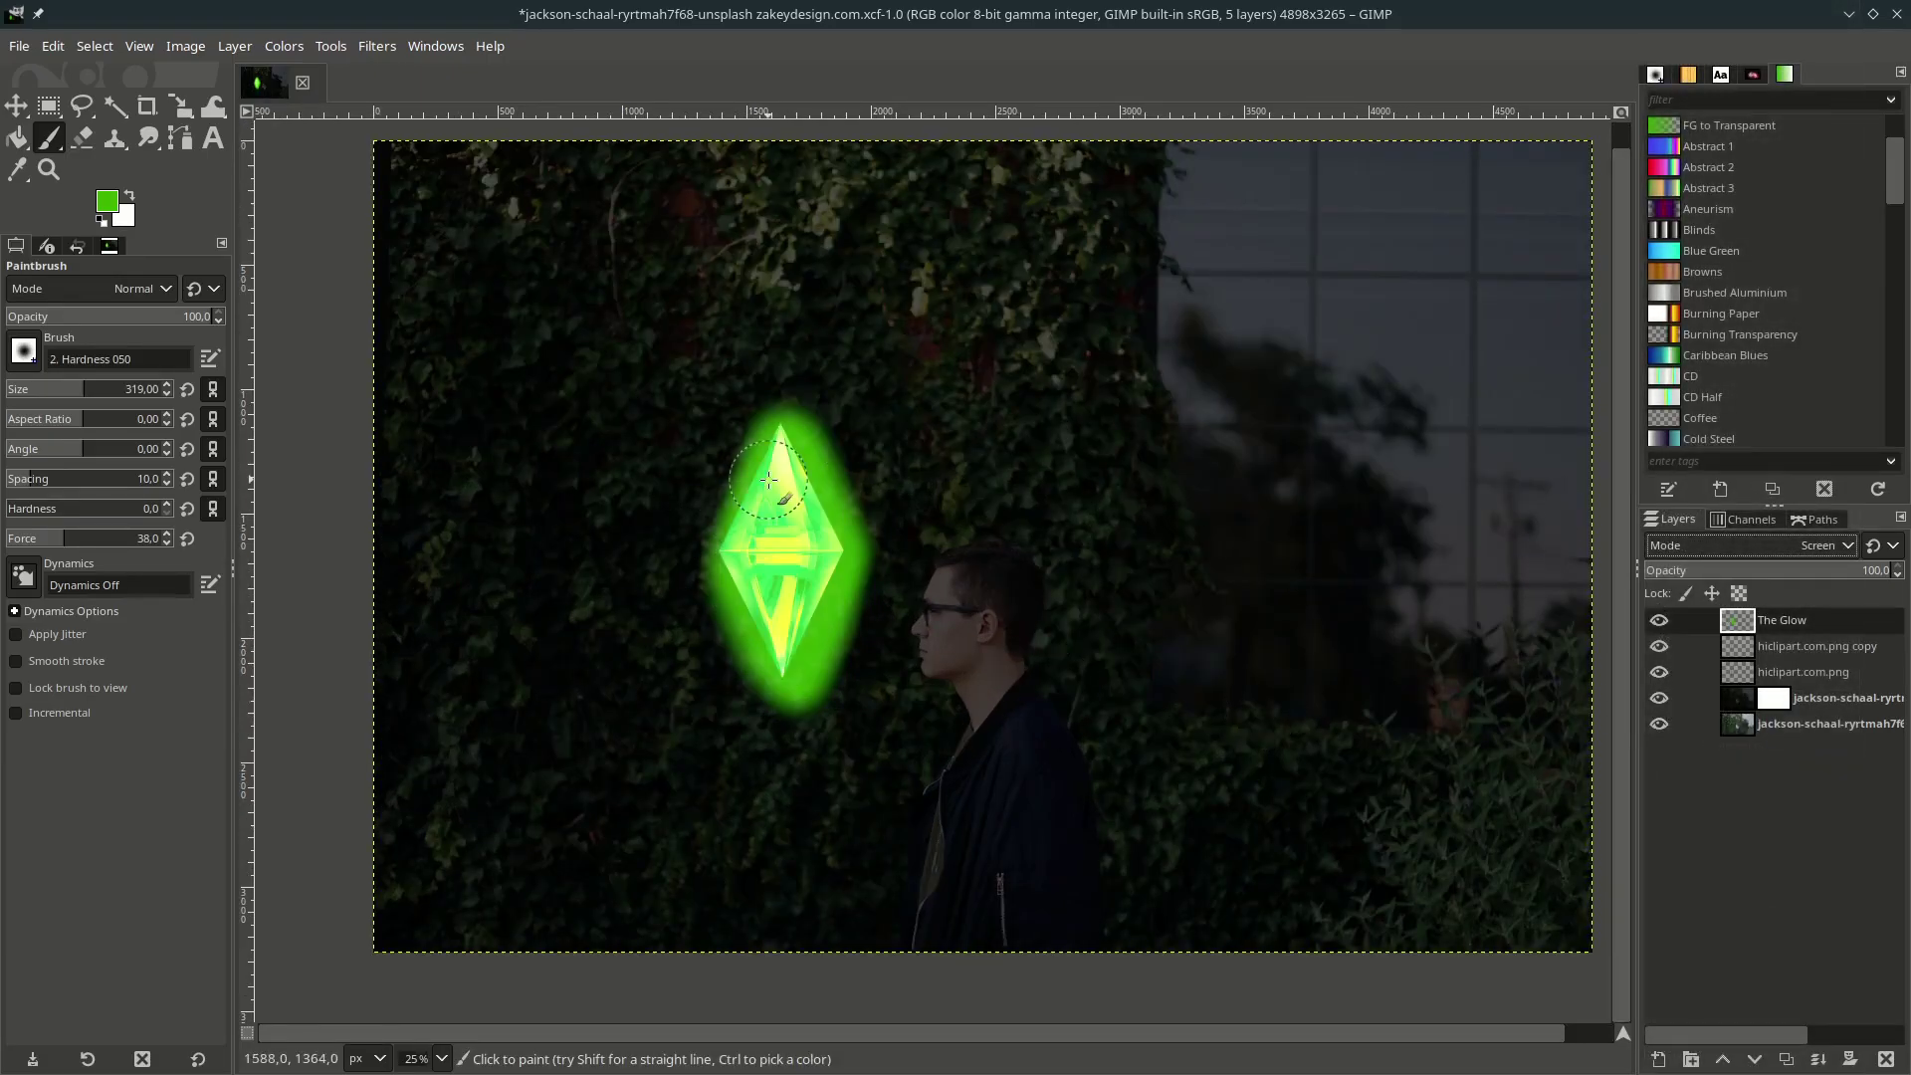
scroll(788, 501, "up", 2)
left_click_drag(1825, 576, 1690, 571)
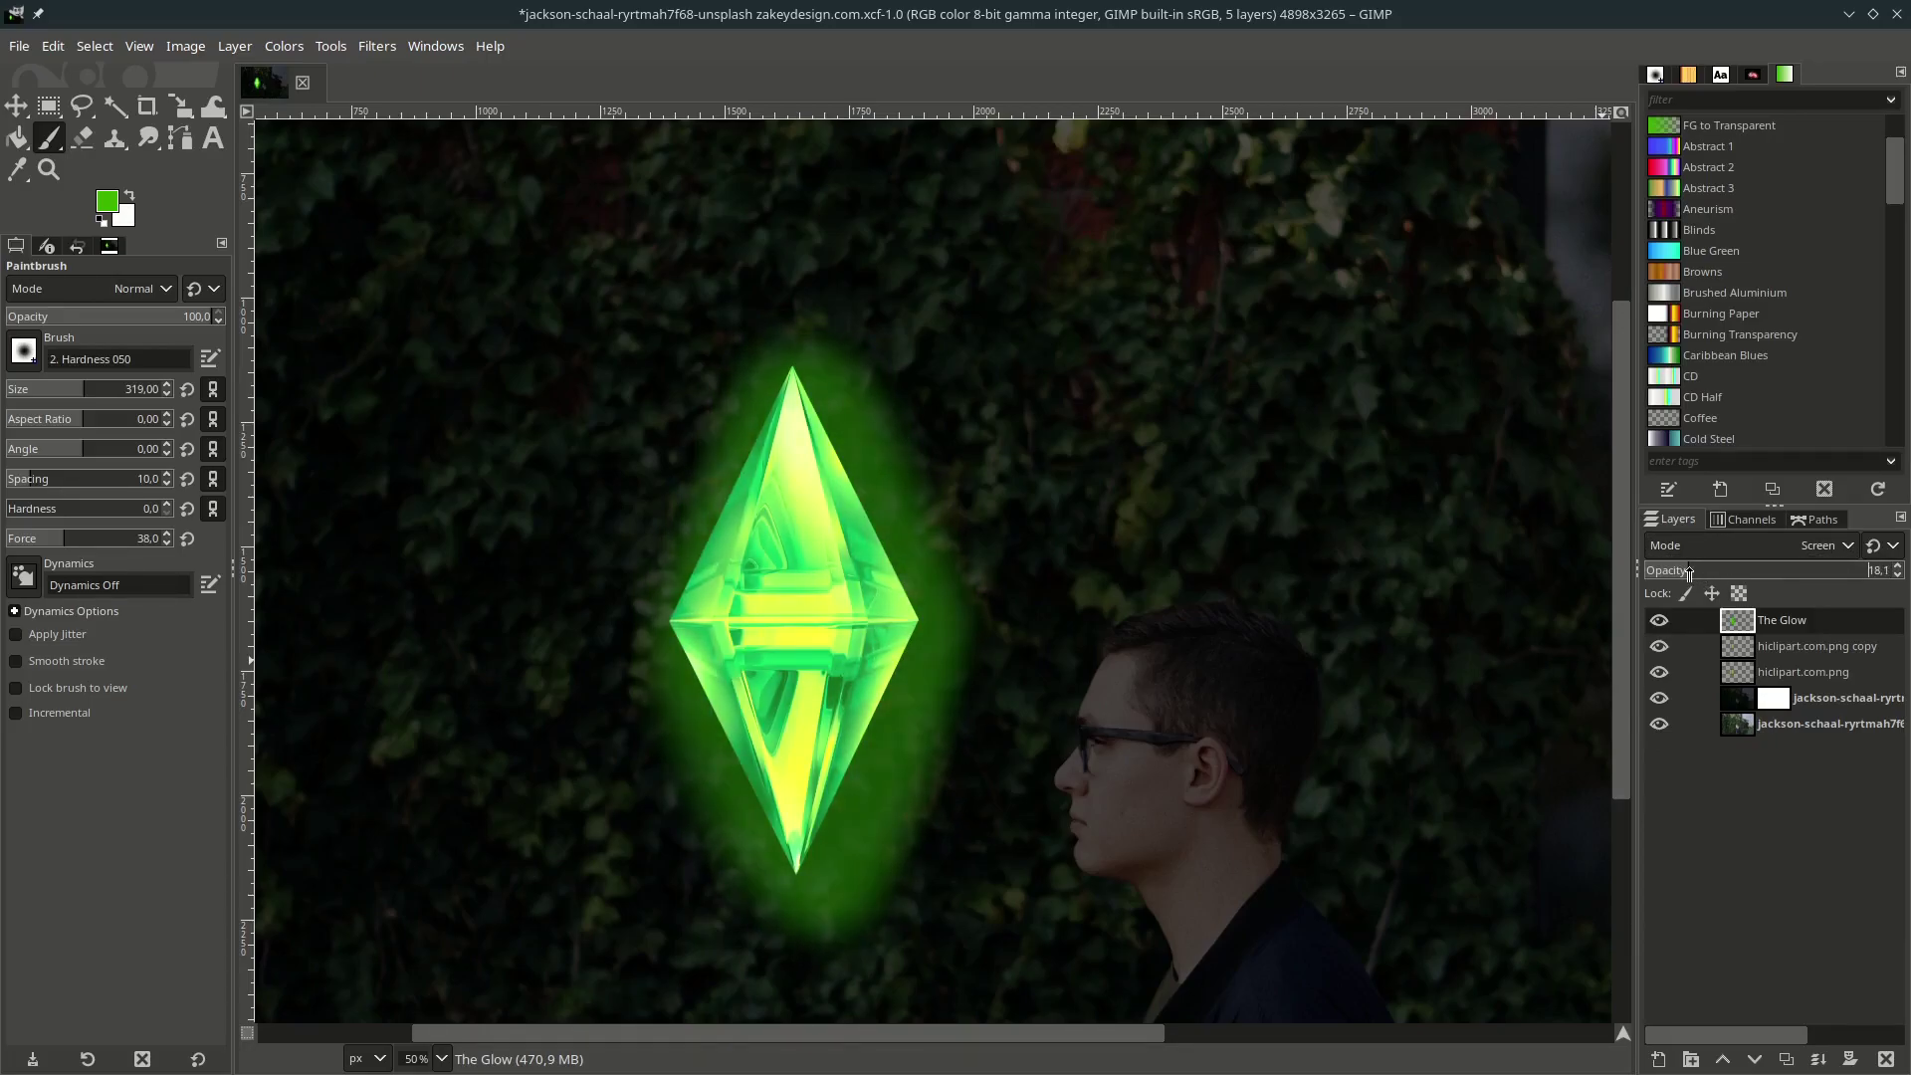
key("bracketright")
key("bracketright")
key("bracketright")
key("bracketright")
key("bracketright")
key("bracketright")
key("bracketright")
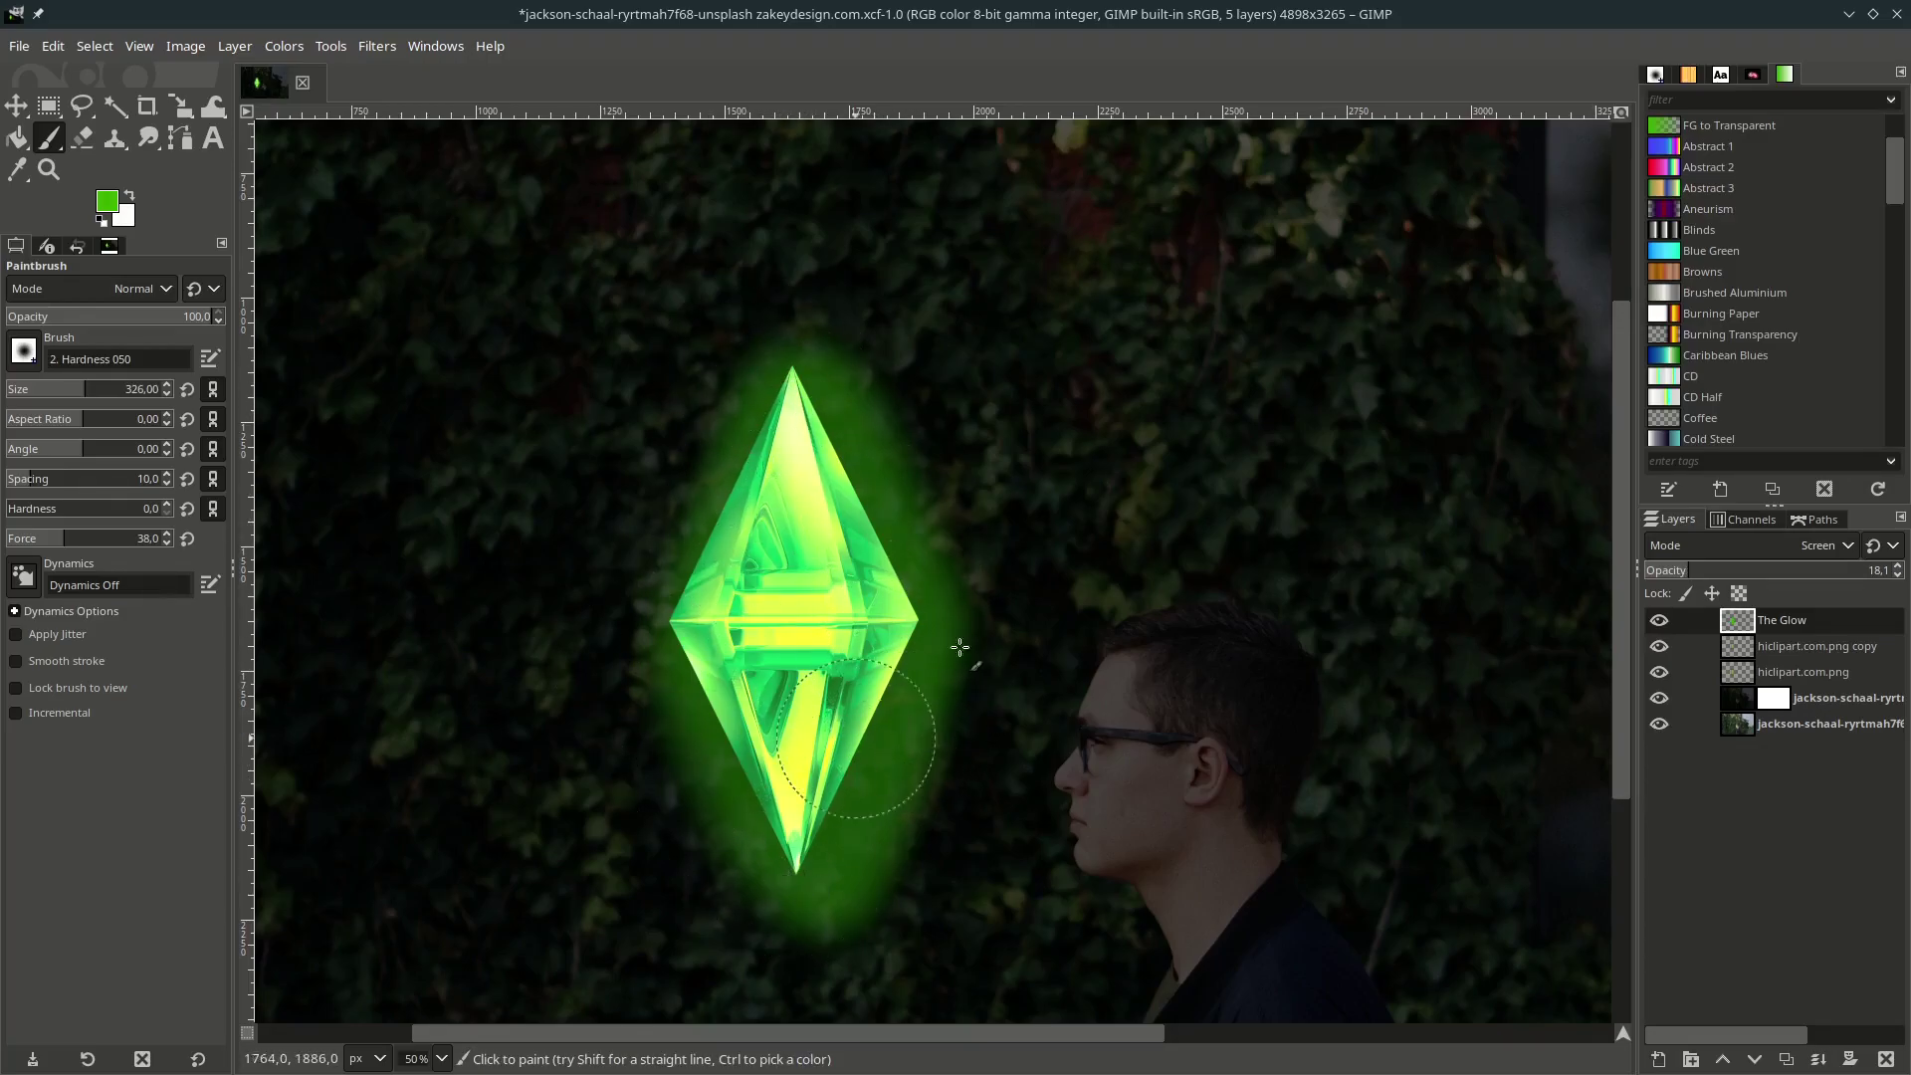
Add a white, fully opaque layer mask to The Glow.
right_click(1801, 622)
left_click(1696, 429)
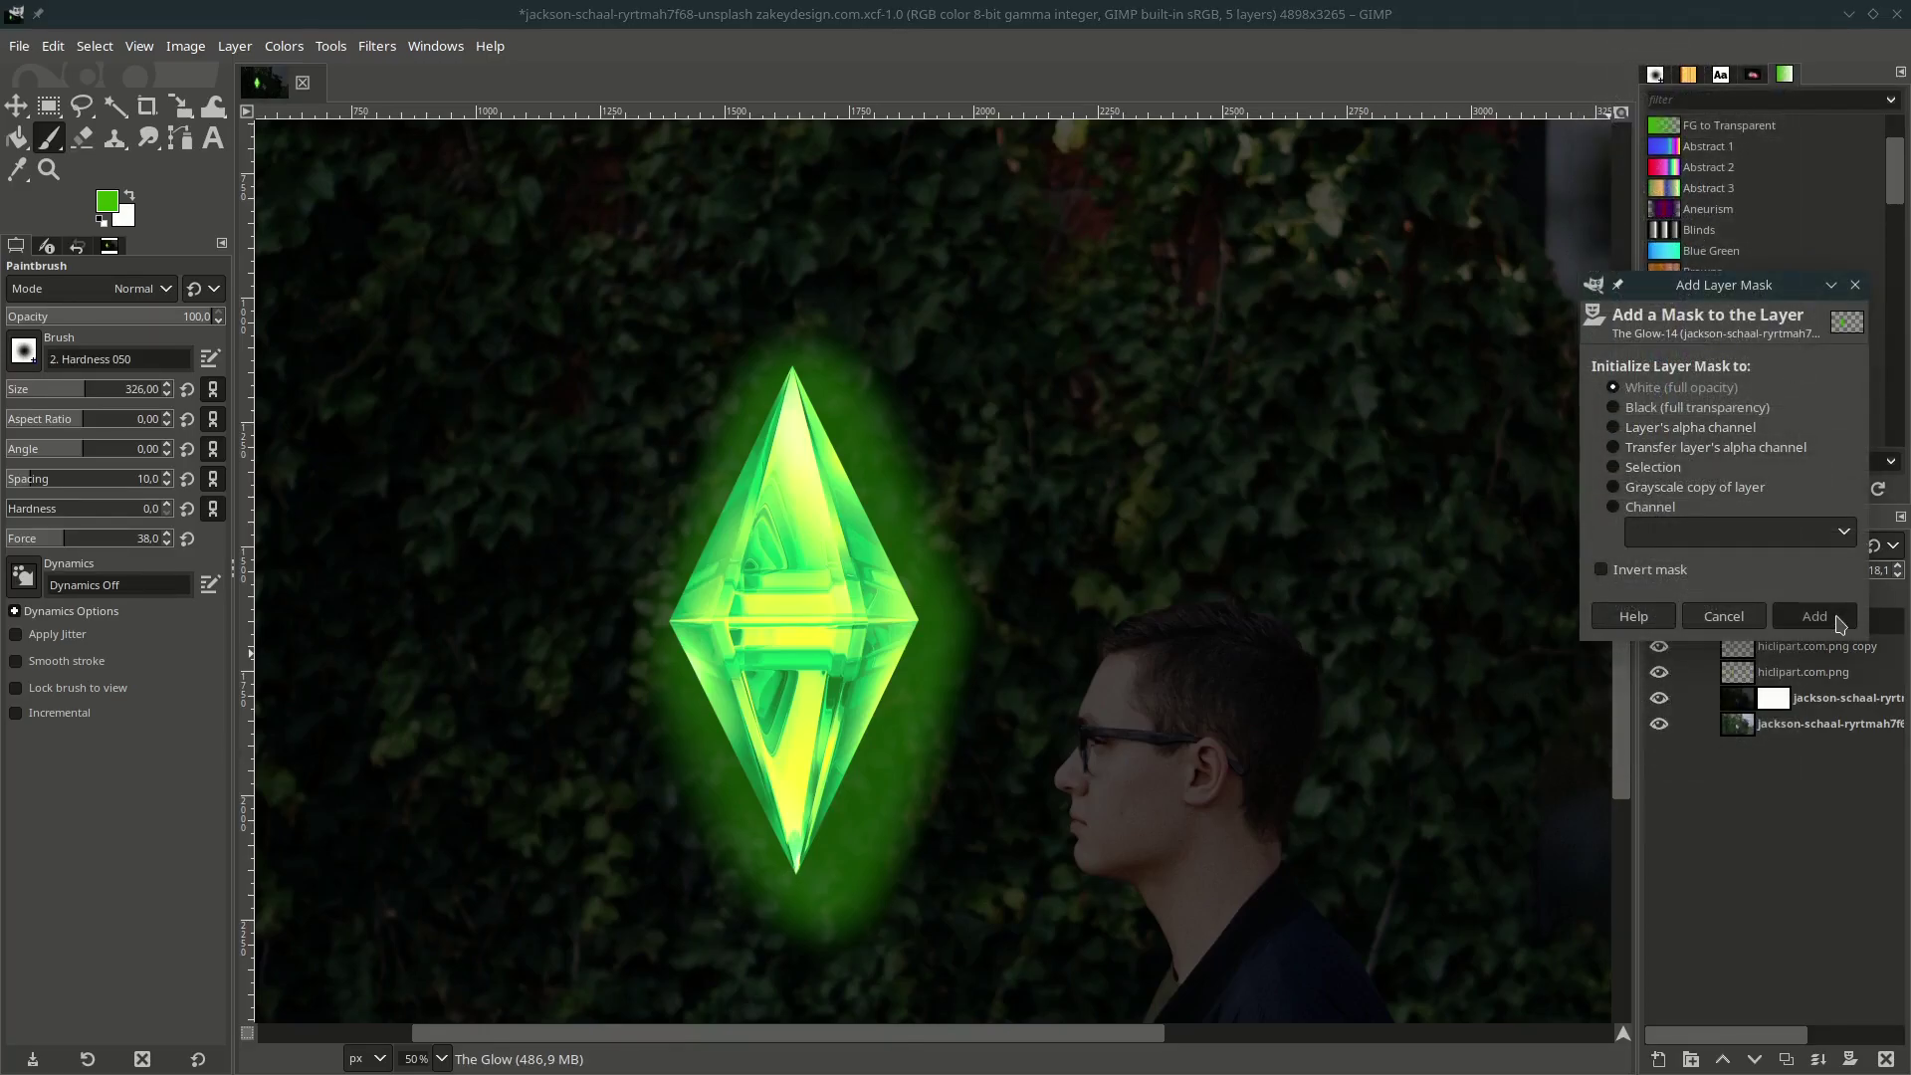
left_click(1814, 616)
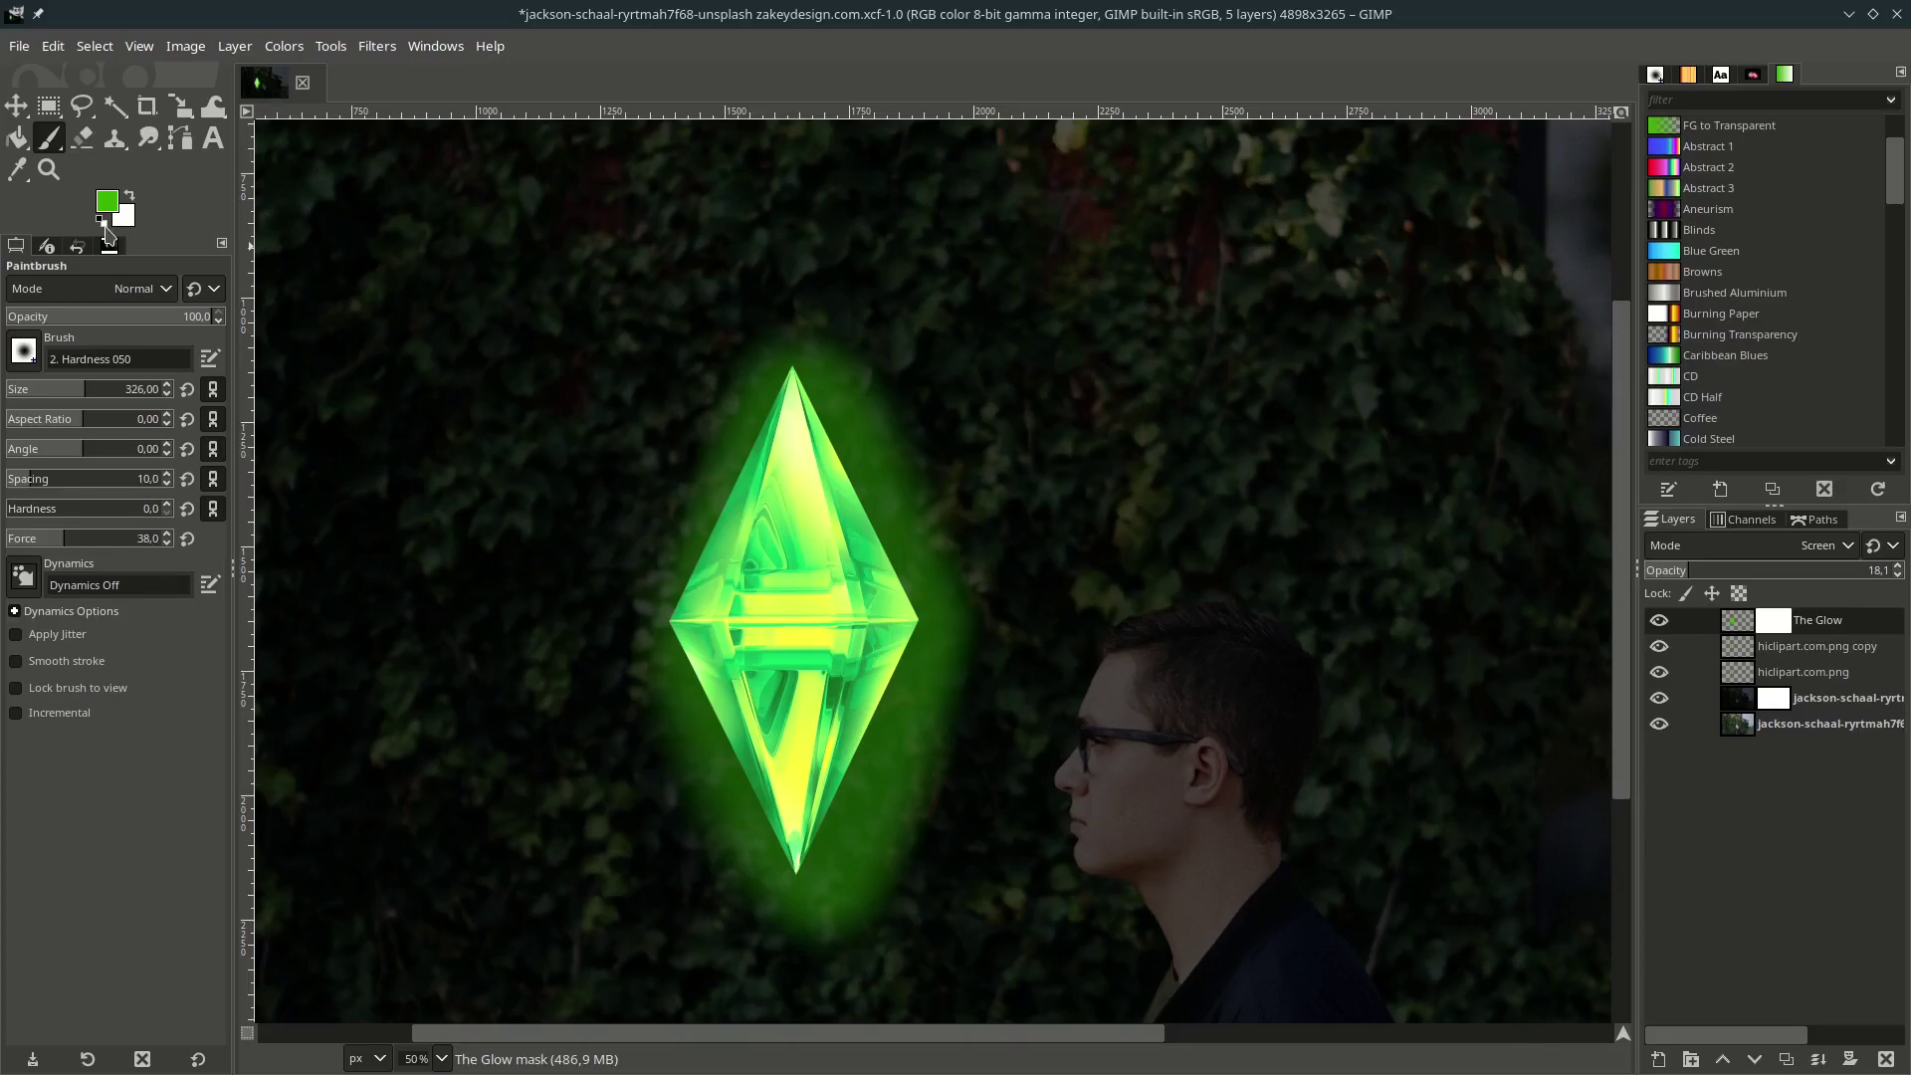
Paint black on The Glow's mask with a larger brush to trim the halo around the crystal.
key("bracketright")
key("bracketright")
key("bracketright")
key("bracketright")
key("bracketright")
key("bracketright")
key("bracketright")
key("bracketright")
key("bracketright")
key("bracketright")
key("bracketright")
key("bracketright")
key("bracketright")
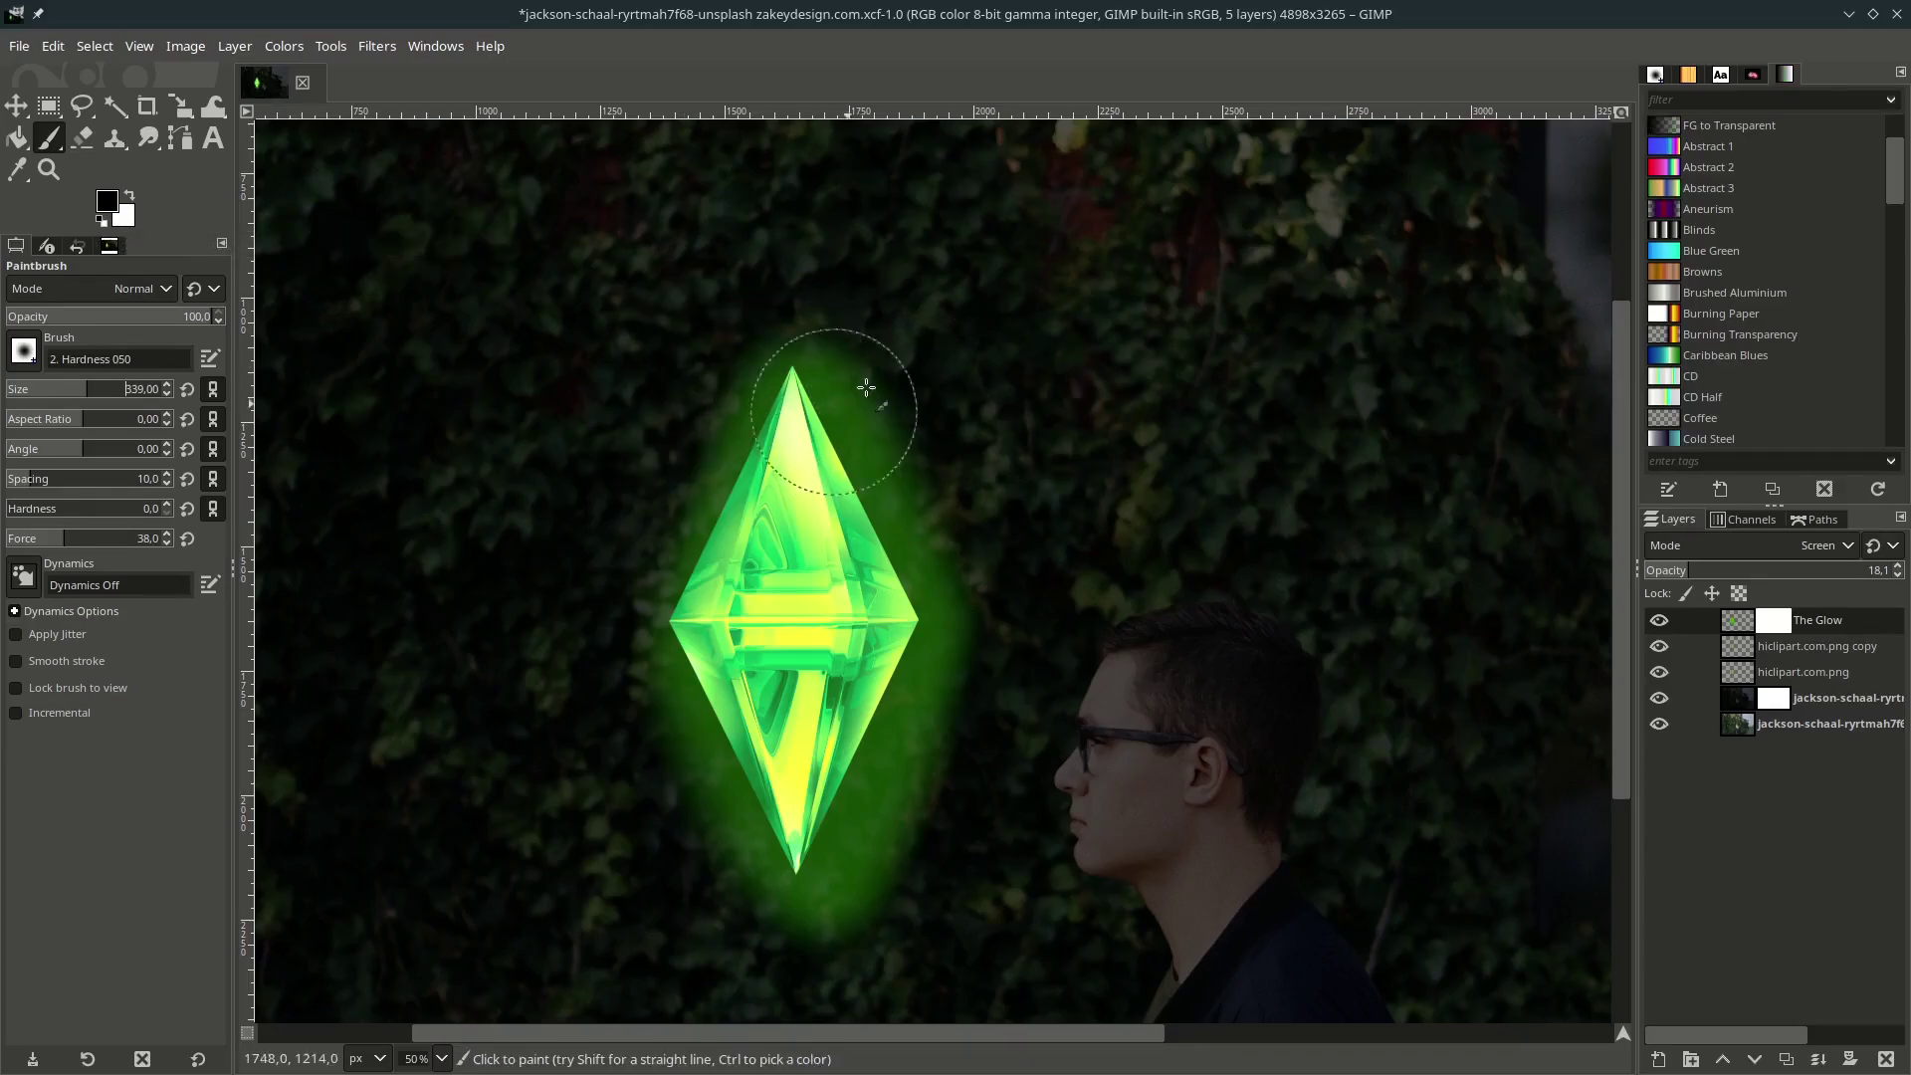
key("shift+bracketright")
key("shift+bracketright")
key("shift+bracketright")
key("shift+bracketright")
key("shift+bracketright")
key("shift+bracketright")
key("shift+bracketright")
key("shift+bracketright")
key("shift+bracketright")
key("shift+bracketright")
key("shift+bracketright")
key("shift+bracketright")
key("shift+bracketright")
key("shift+bracketright")
key("shift+bracketright")
key("shift+bracketright")
key("shift+bracketright")
key("shift+bracketright")
key("shift+bracketright")
key("shift+bracketright")
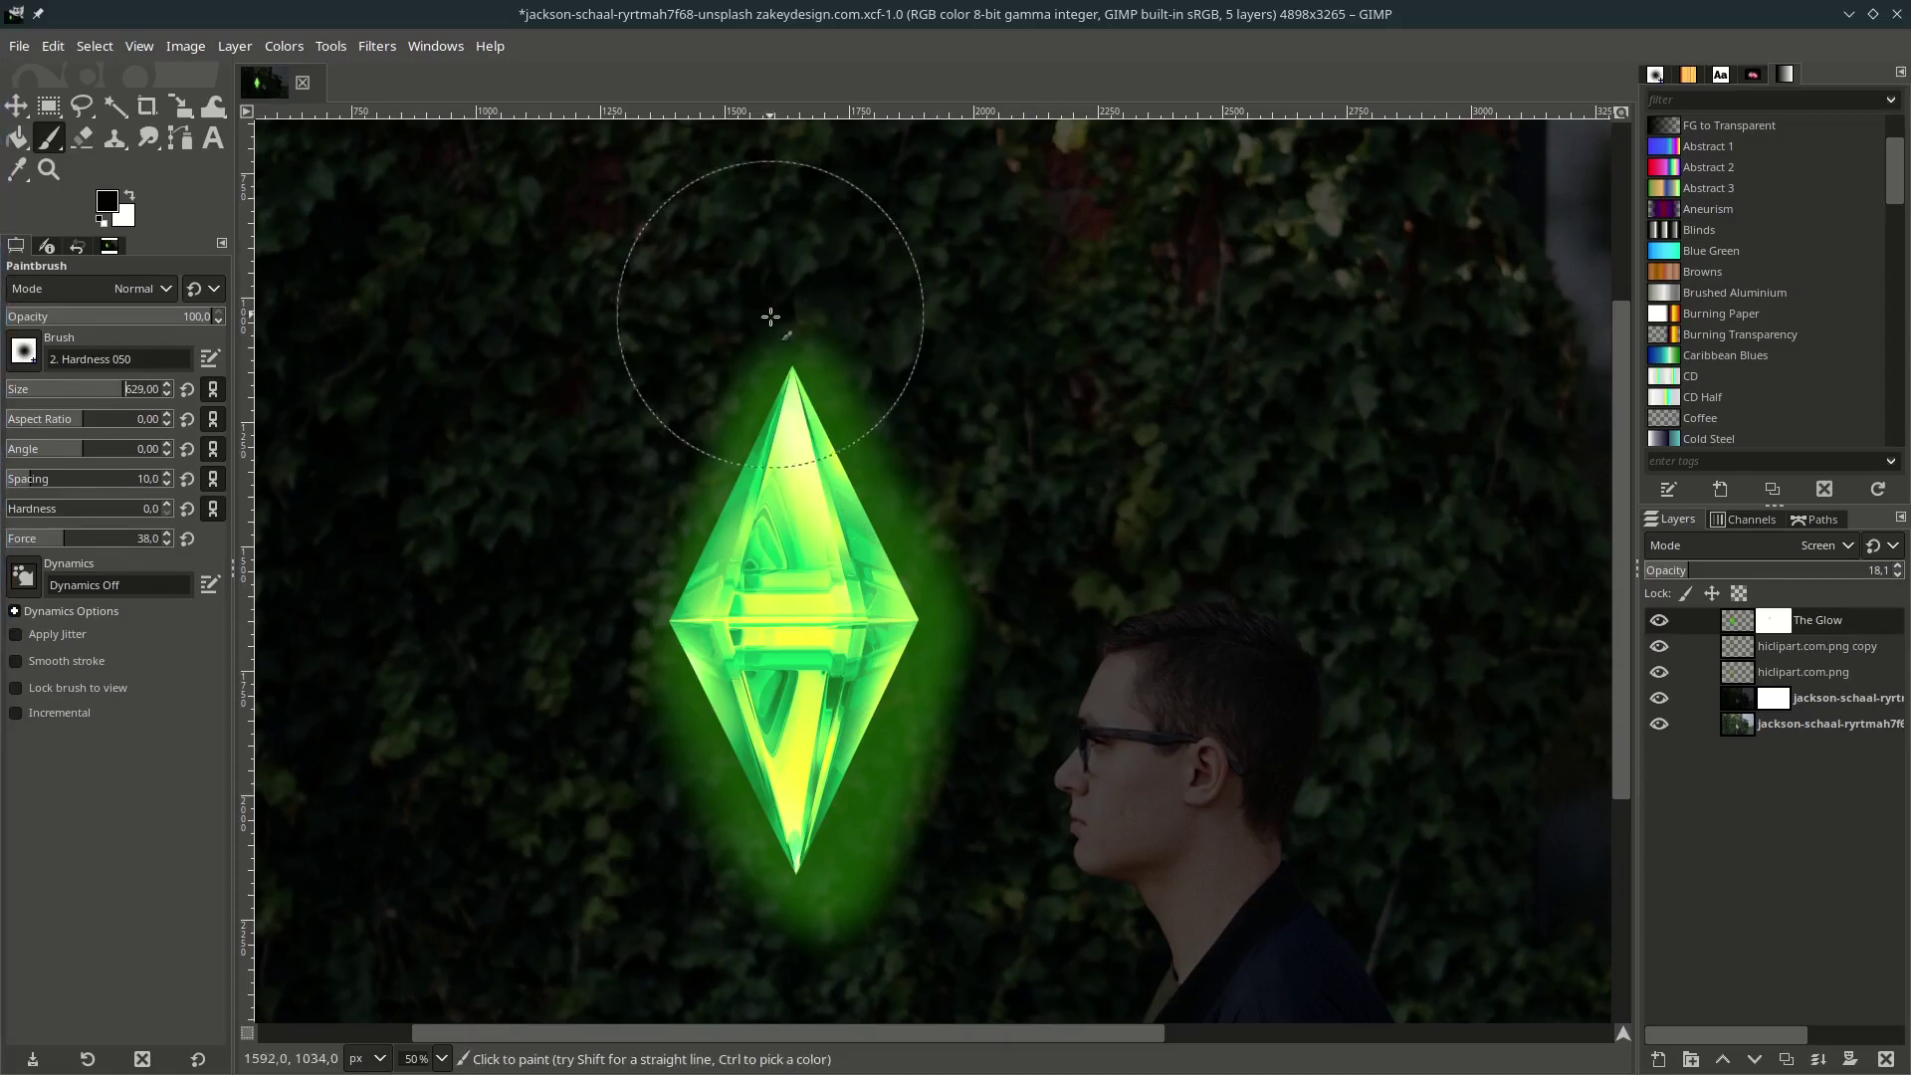
left_click(1053, 640)
mouse_move(1053, 640)
left_mouse_down()
mouse_move(1000, 633)
mouse_move(1026, 676)
mouse_move(826, 940)
mouse_move(615, 702)
mouse_move(585, 572)
mouse_move(682, 461)
mouse_move(1040, 512)
left_mouse_up()
scroll(683, 447, "up", 1)
scroll(875, 865, "down", 3)
scroll(981, 789, "down", 2)
scroll(870, 802, "left", 3)
Save the .xcf file and select the darkened photo layer's mask.
key("ctrl+s")
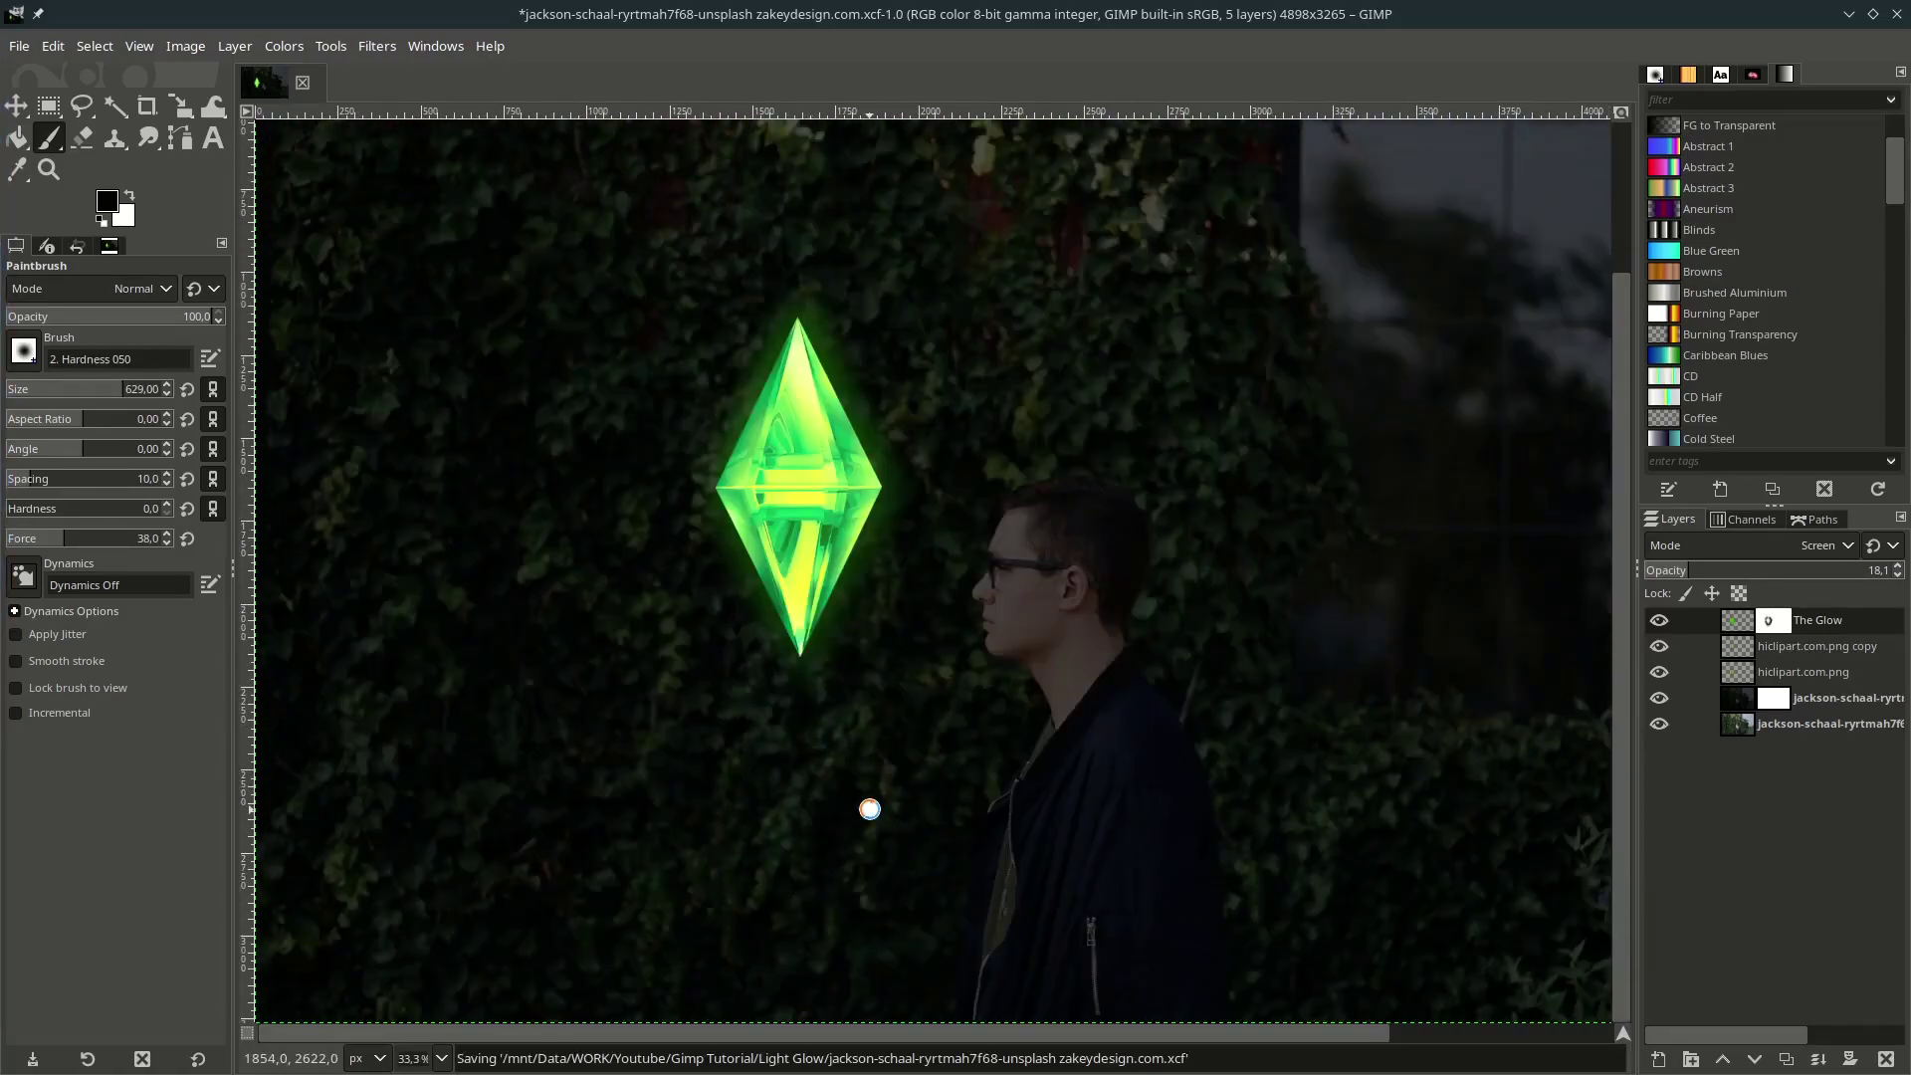
scroll(887, 623, "down", 1)
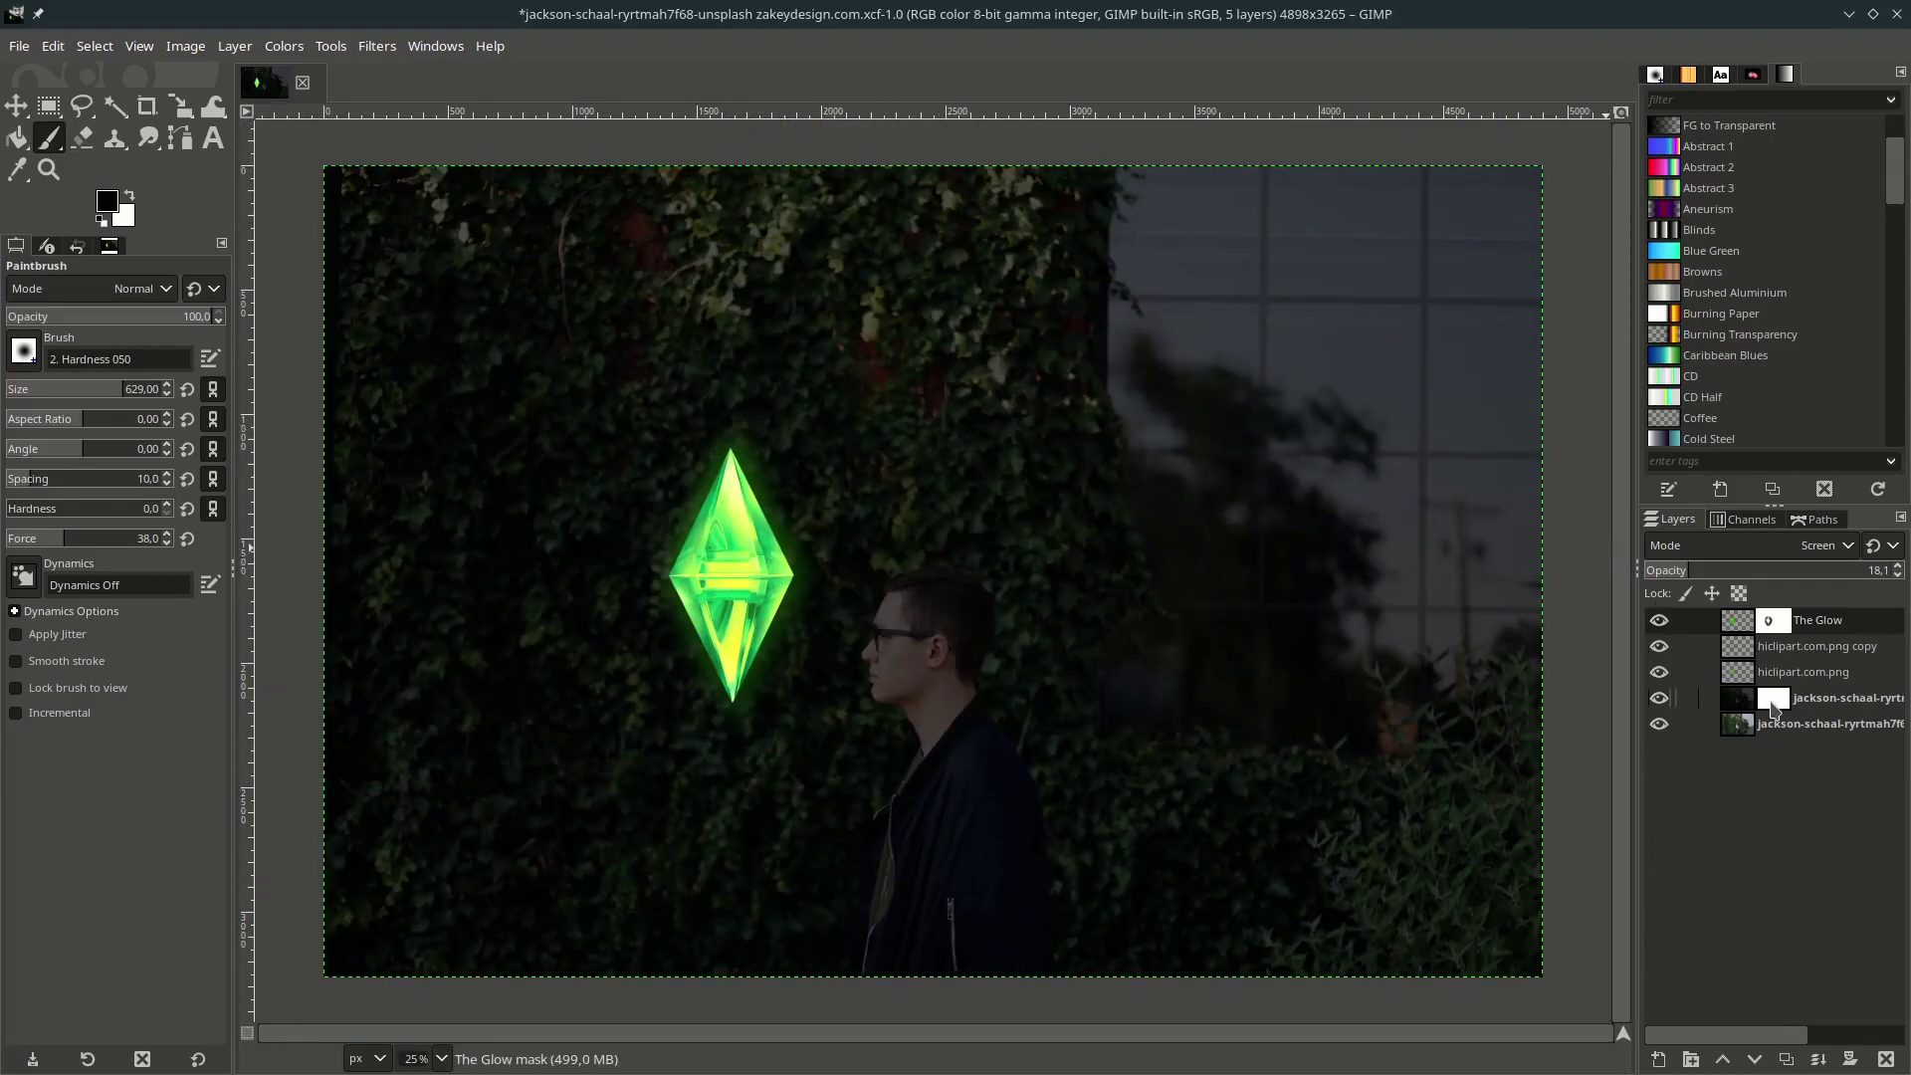
left_click(1770, 701)
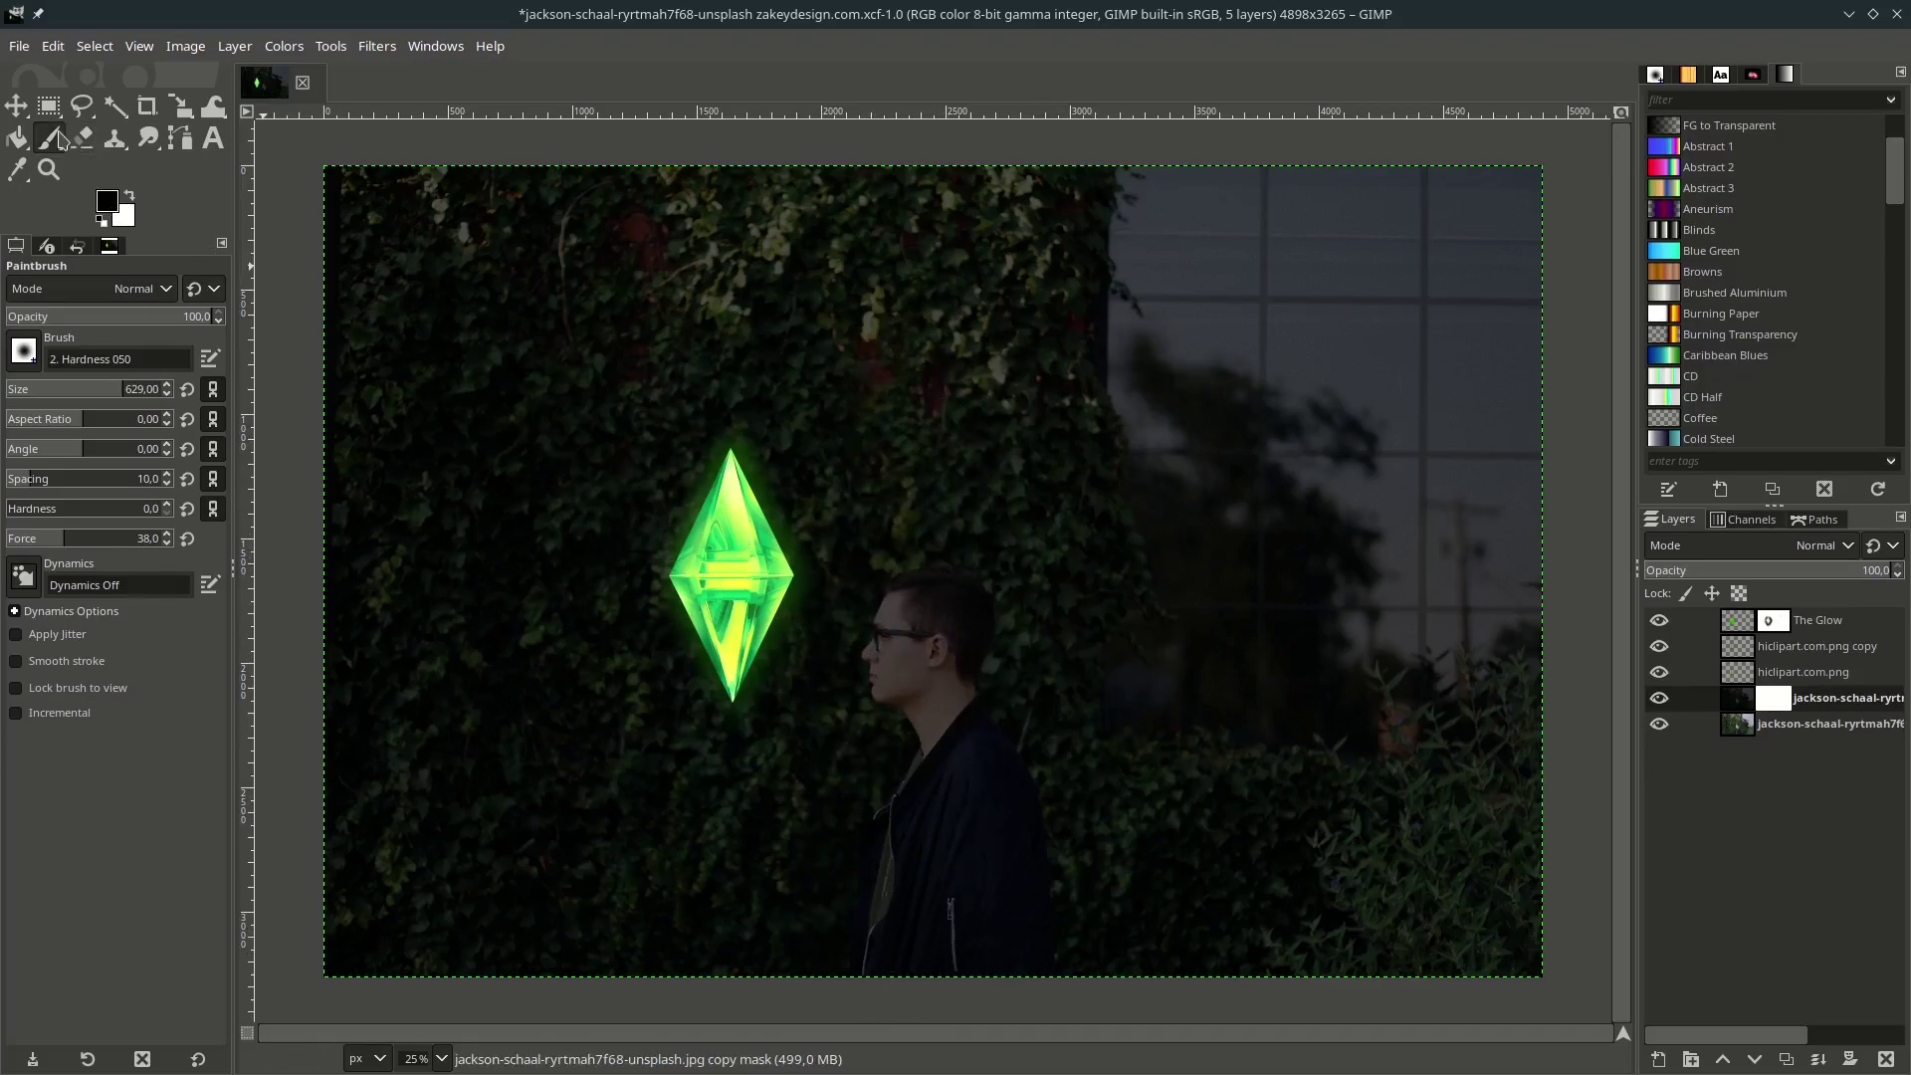
Paint on the photo layer's mask to brighten the man's face, then reduce the brush size.
key("1")
left_click_drag(669, 427, 609, 609)
scroll(609, 609, "down", 4)
scroll(563, 481, "up", 3)
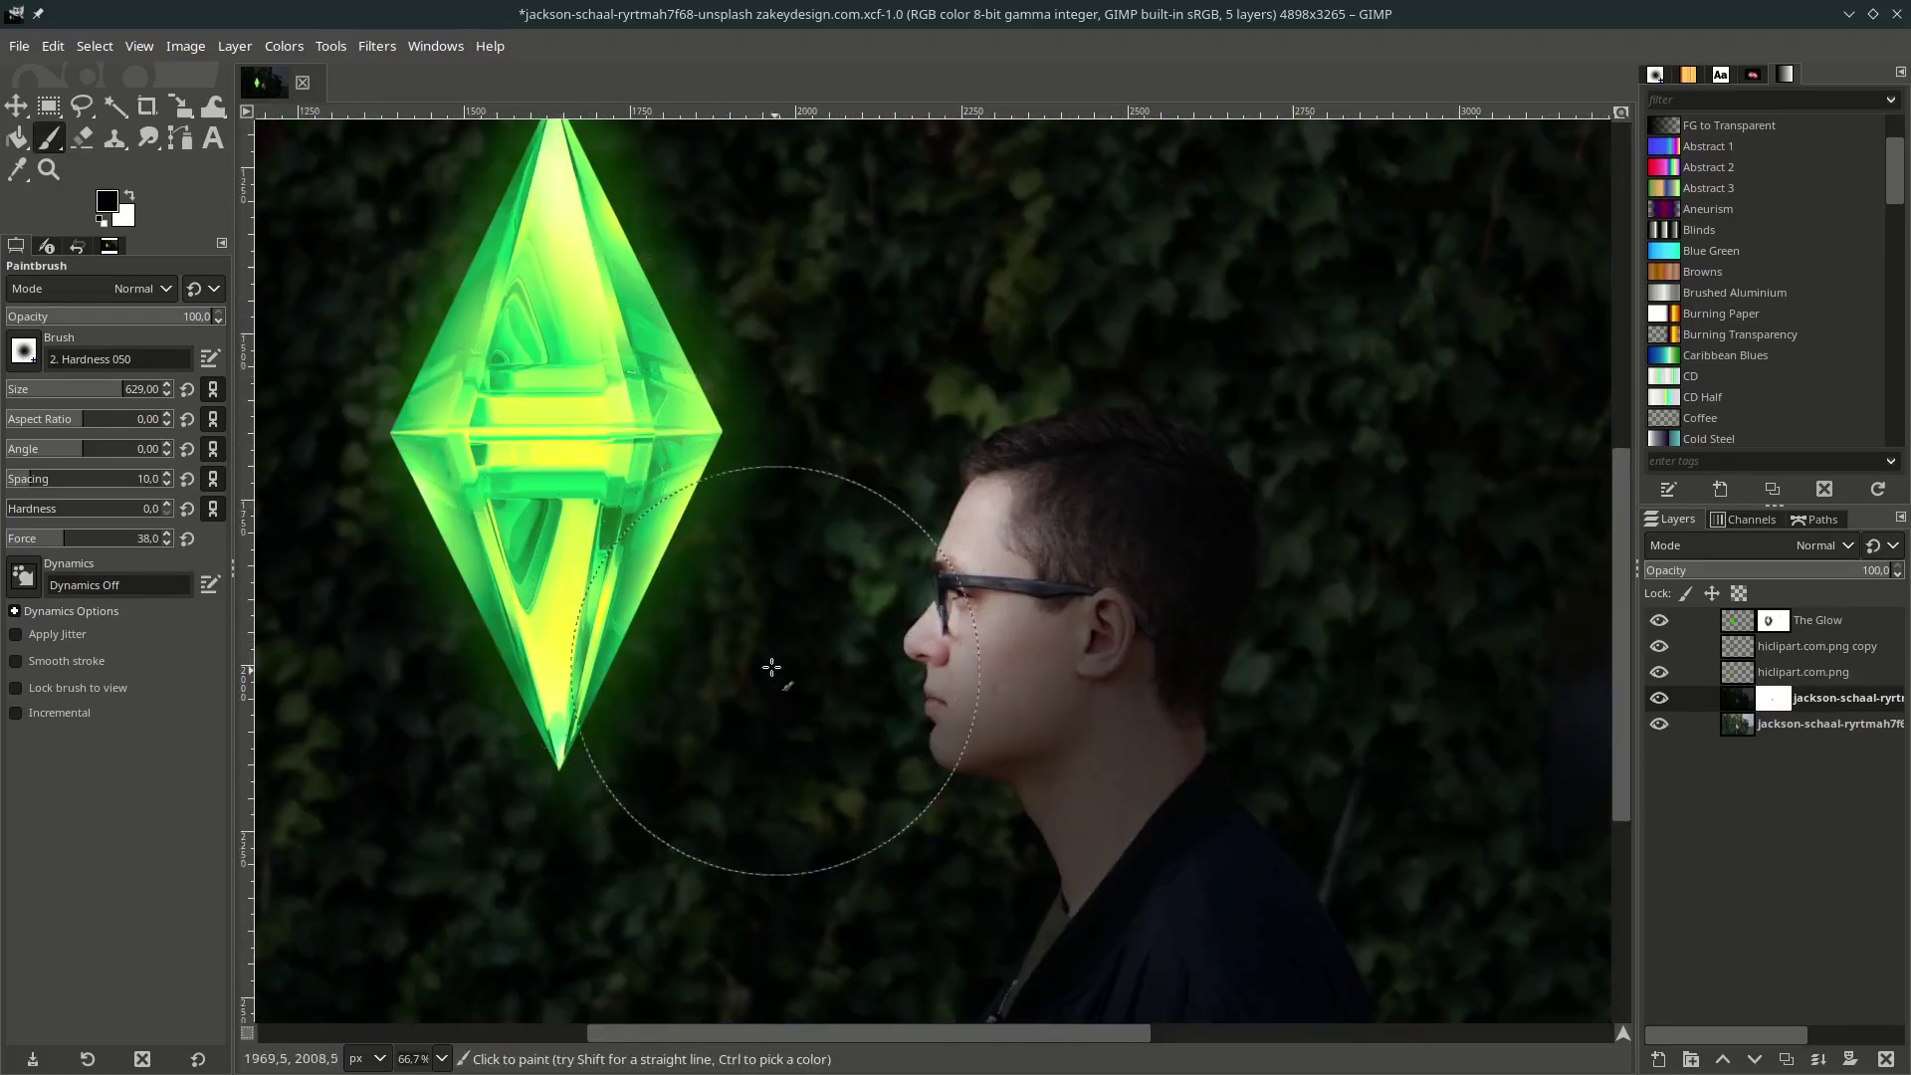
key("1")
scroll(995, 732, "down", 5)
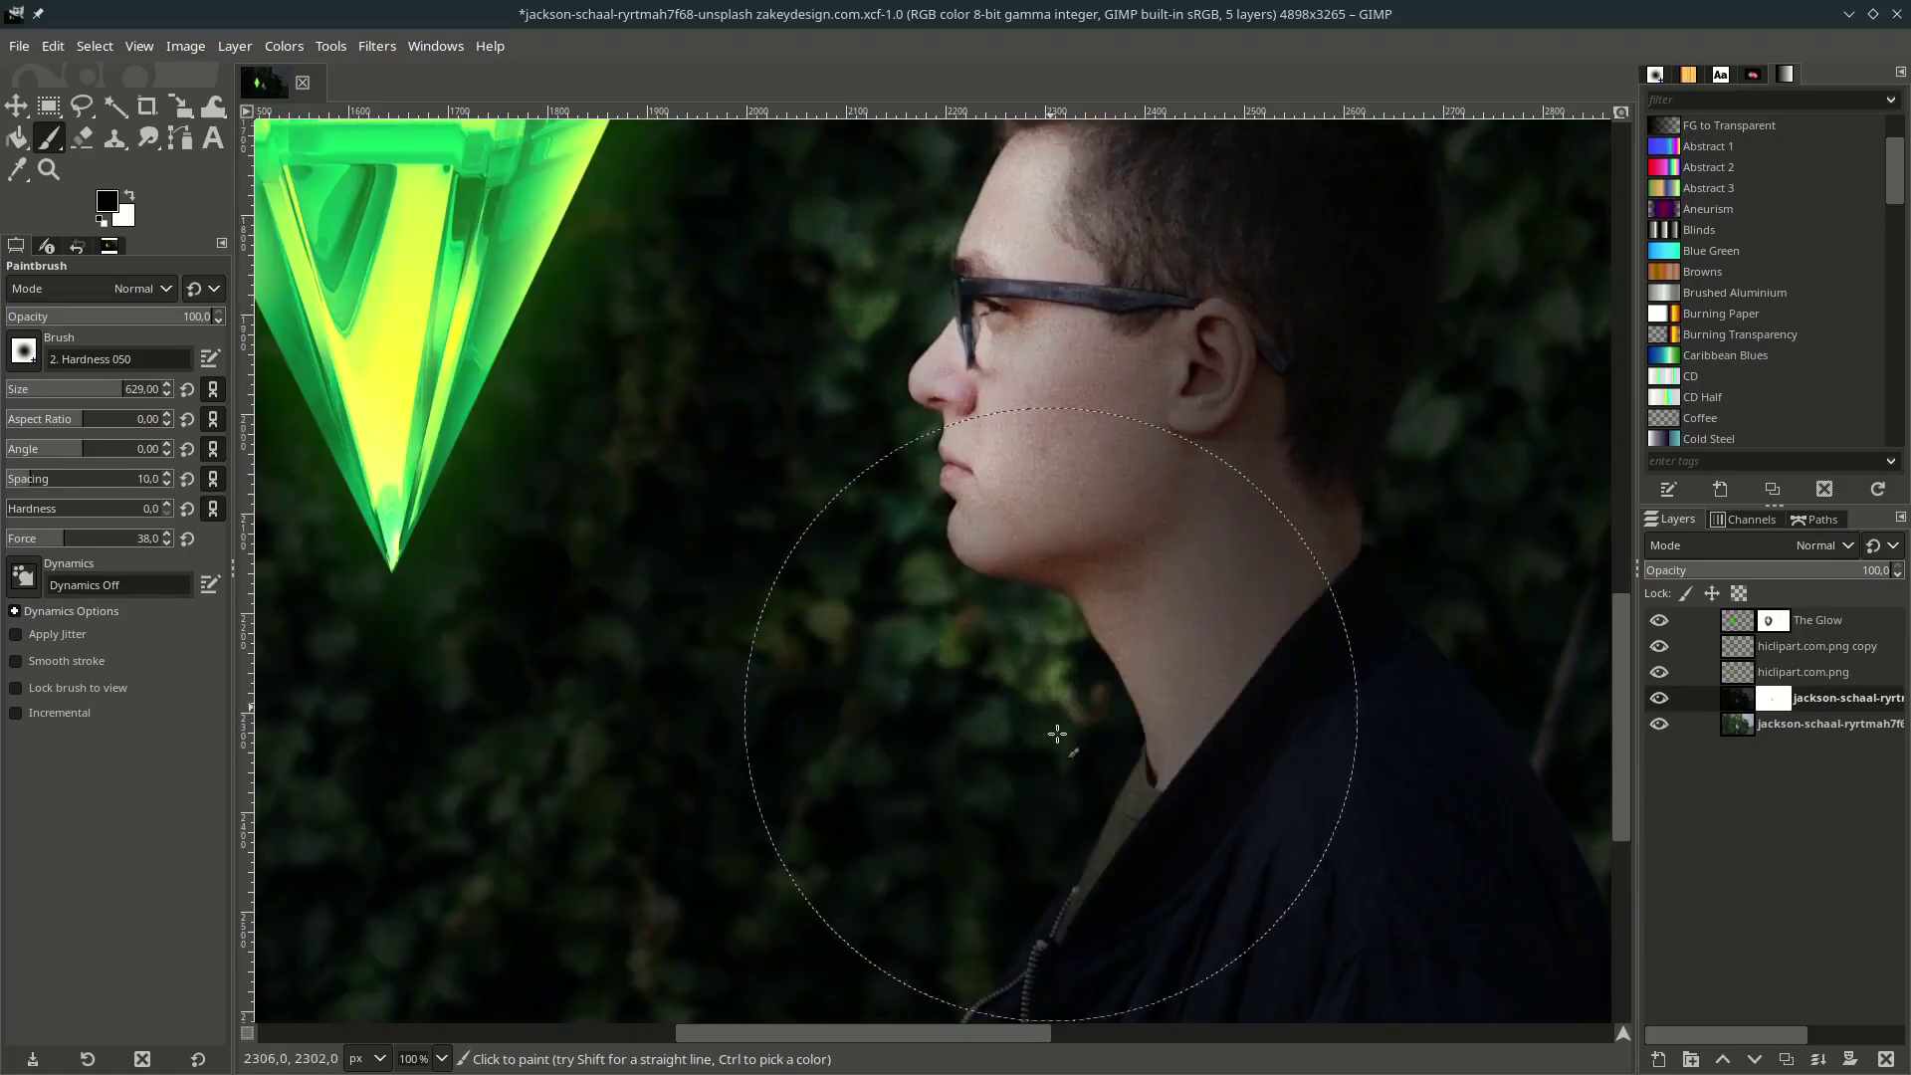
scroll(1017, 732, "down", 3)
scroll(940, 747, "down", 2)
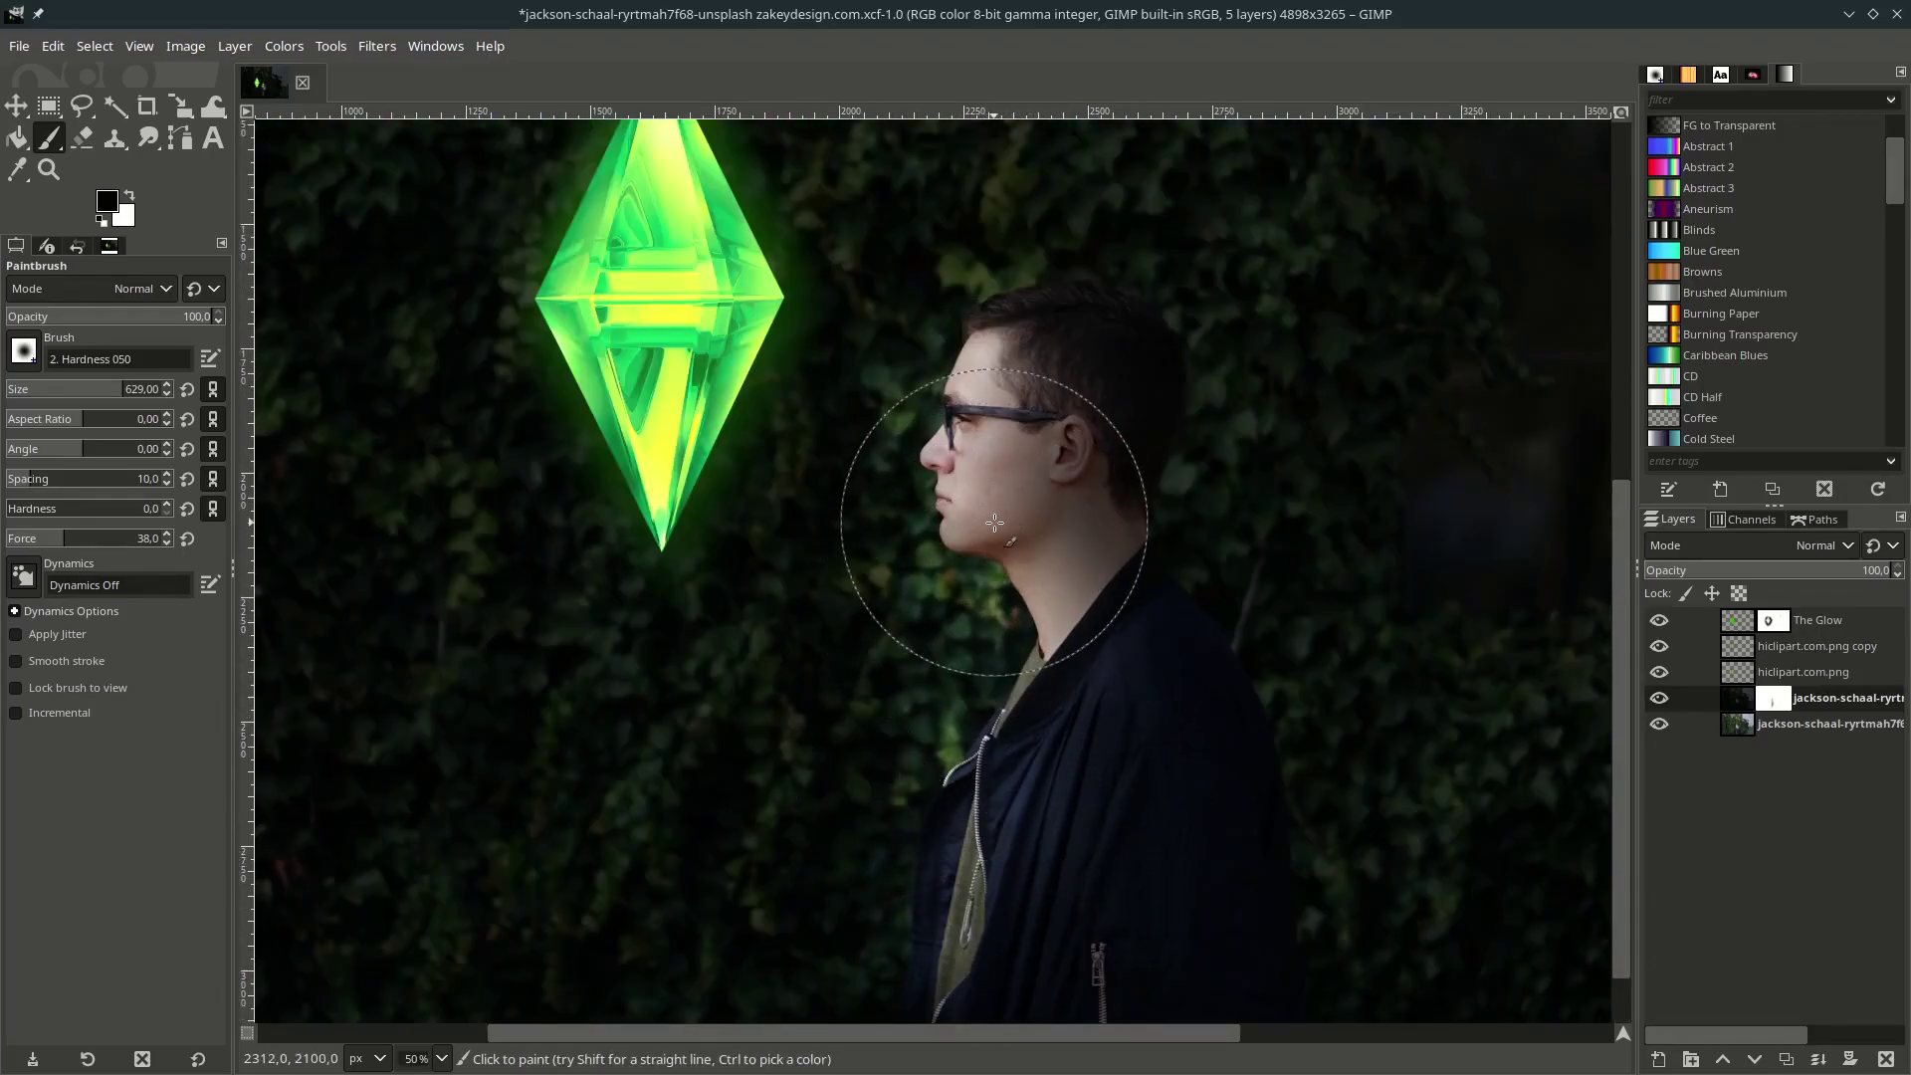
left_click(104, 389)
left_click(97, 389)
scroll(900, 878, "down", 2)
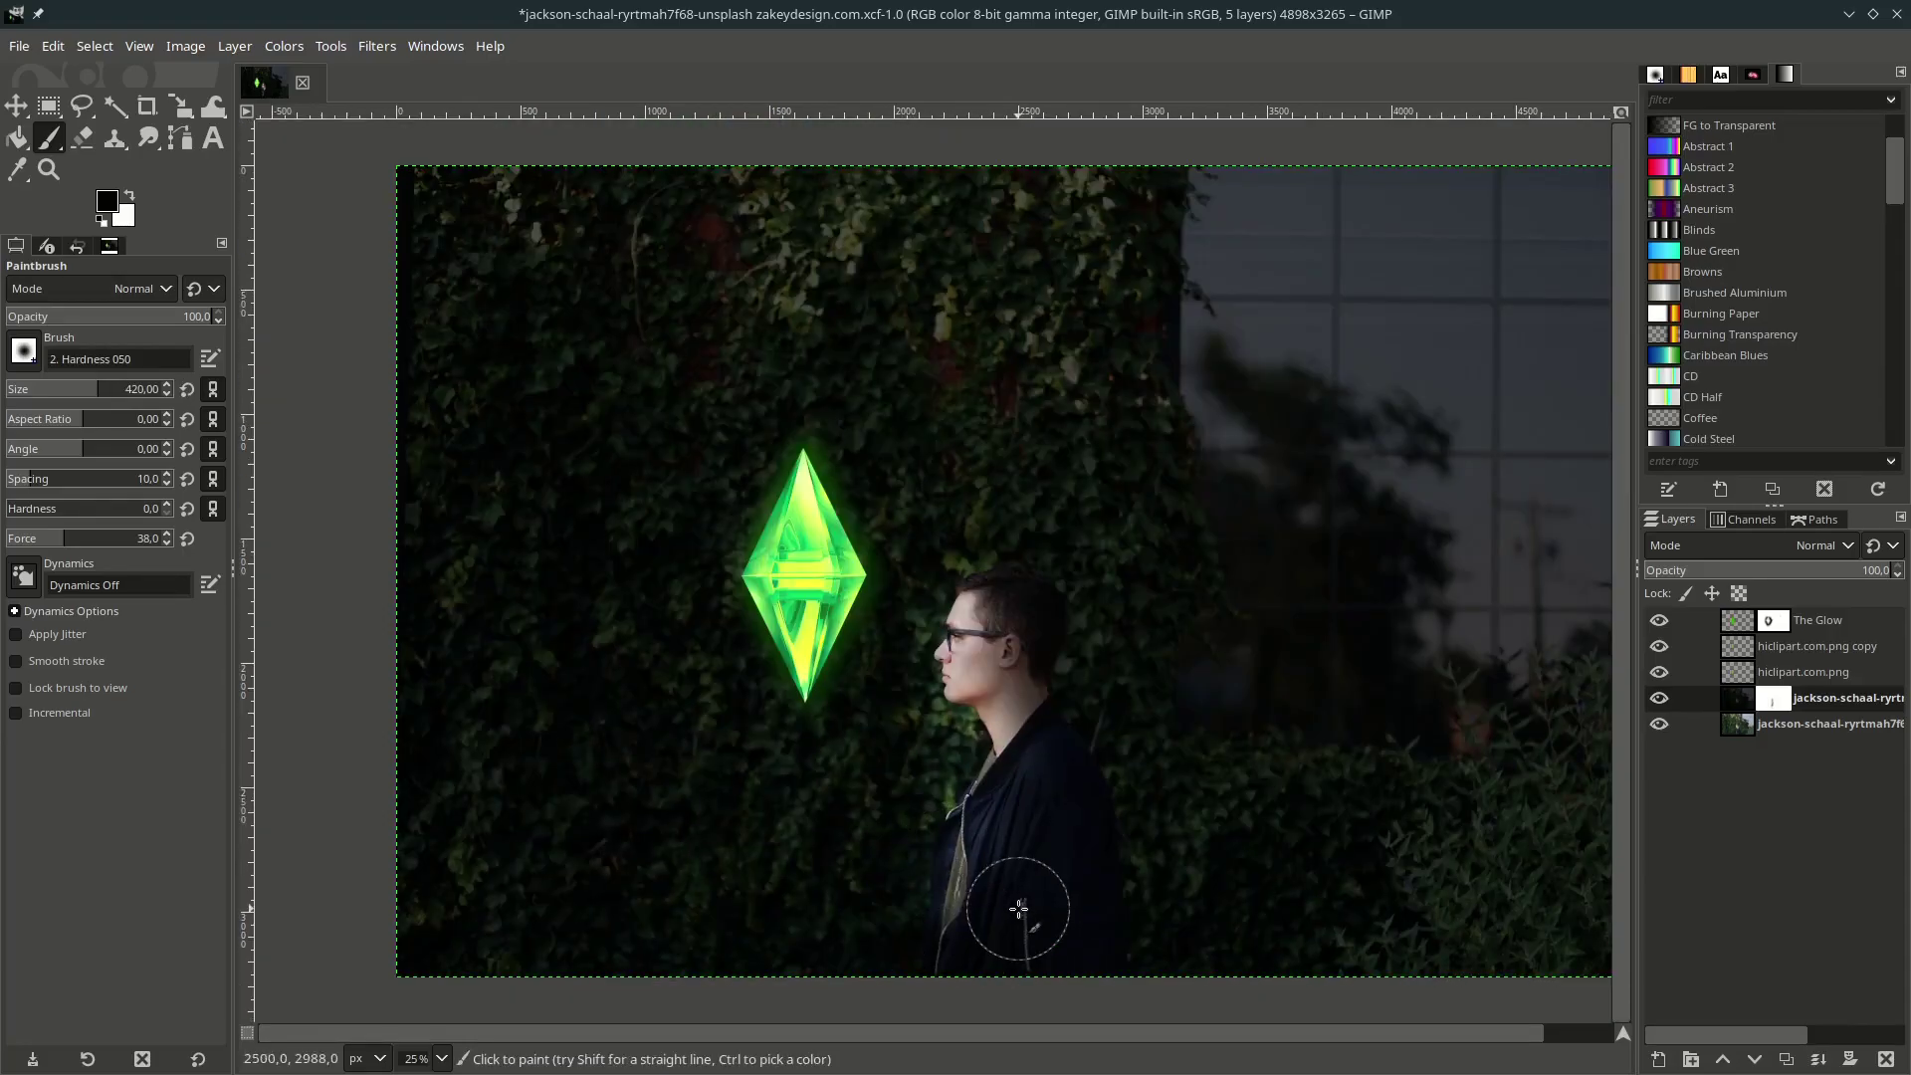
scroll(887, 890, "up", 1)
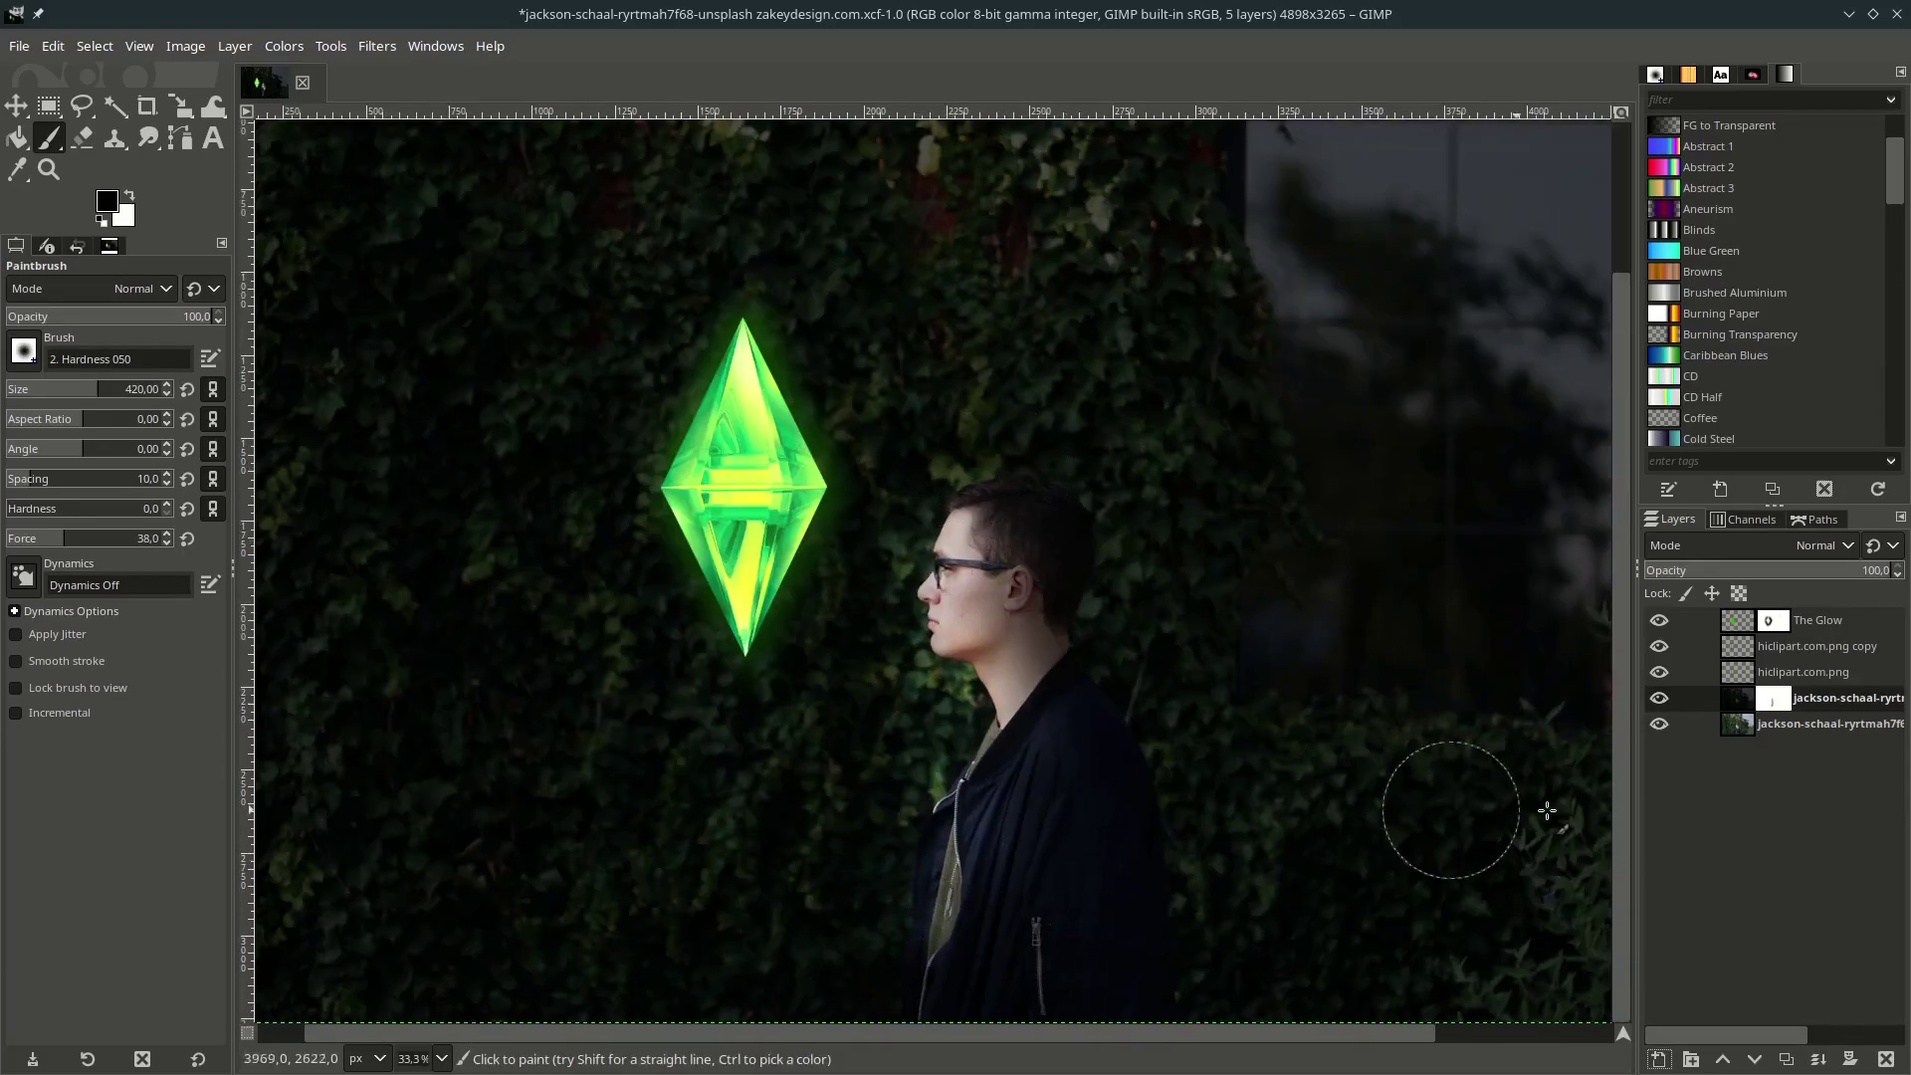
Add a new layer named Glow to Skin and pick green 3aae00 from recent colours.
left_click(1658, 1059)
type("Glow to Skin")
key("Return")
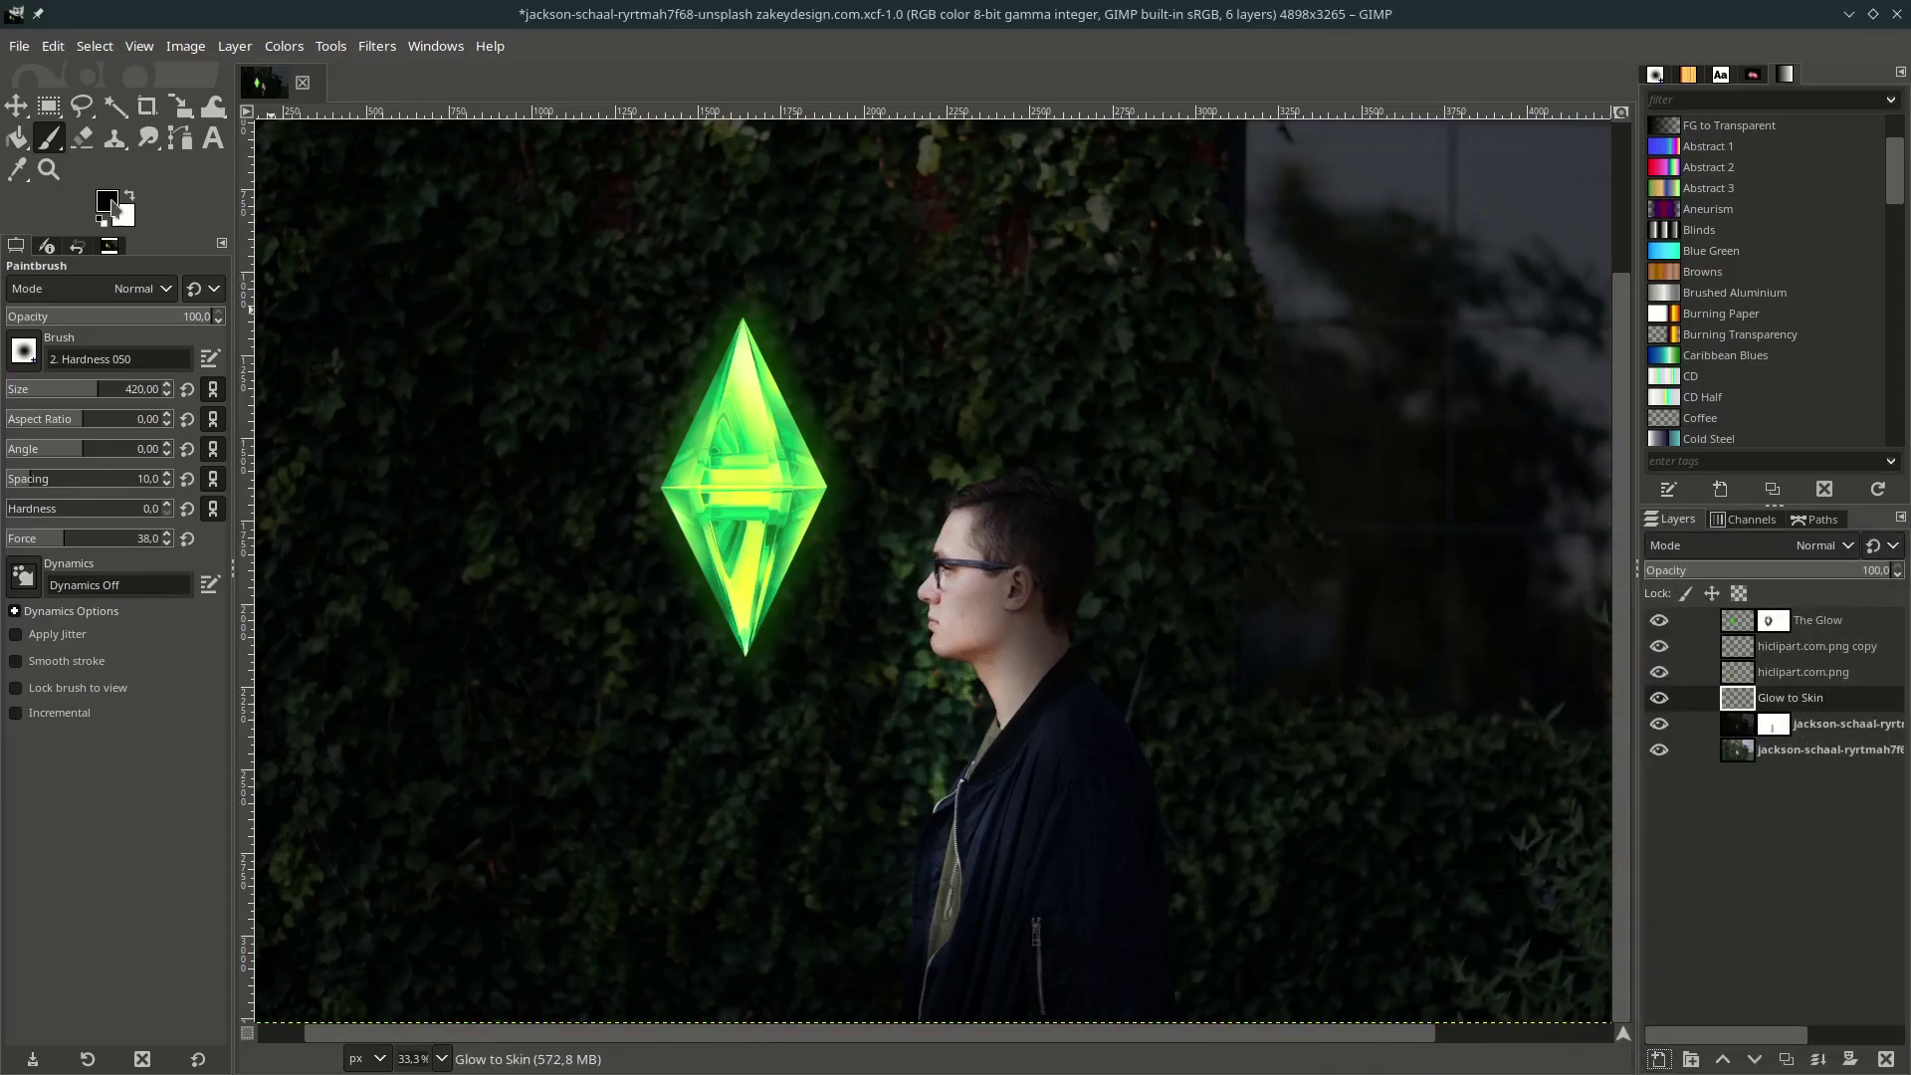
left_click(107, 202)
left_click(663, 500)
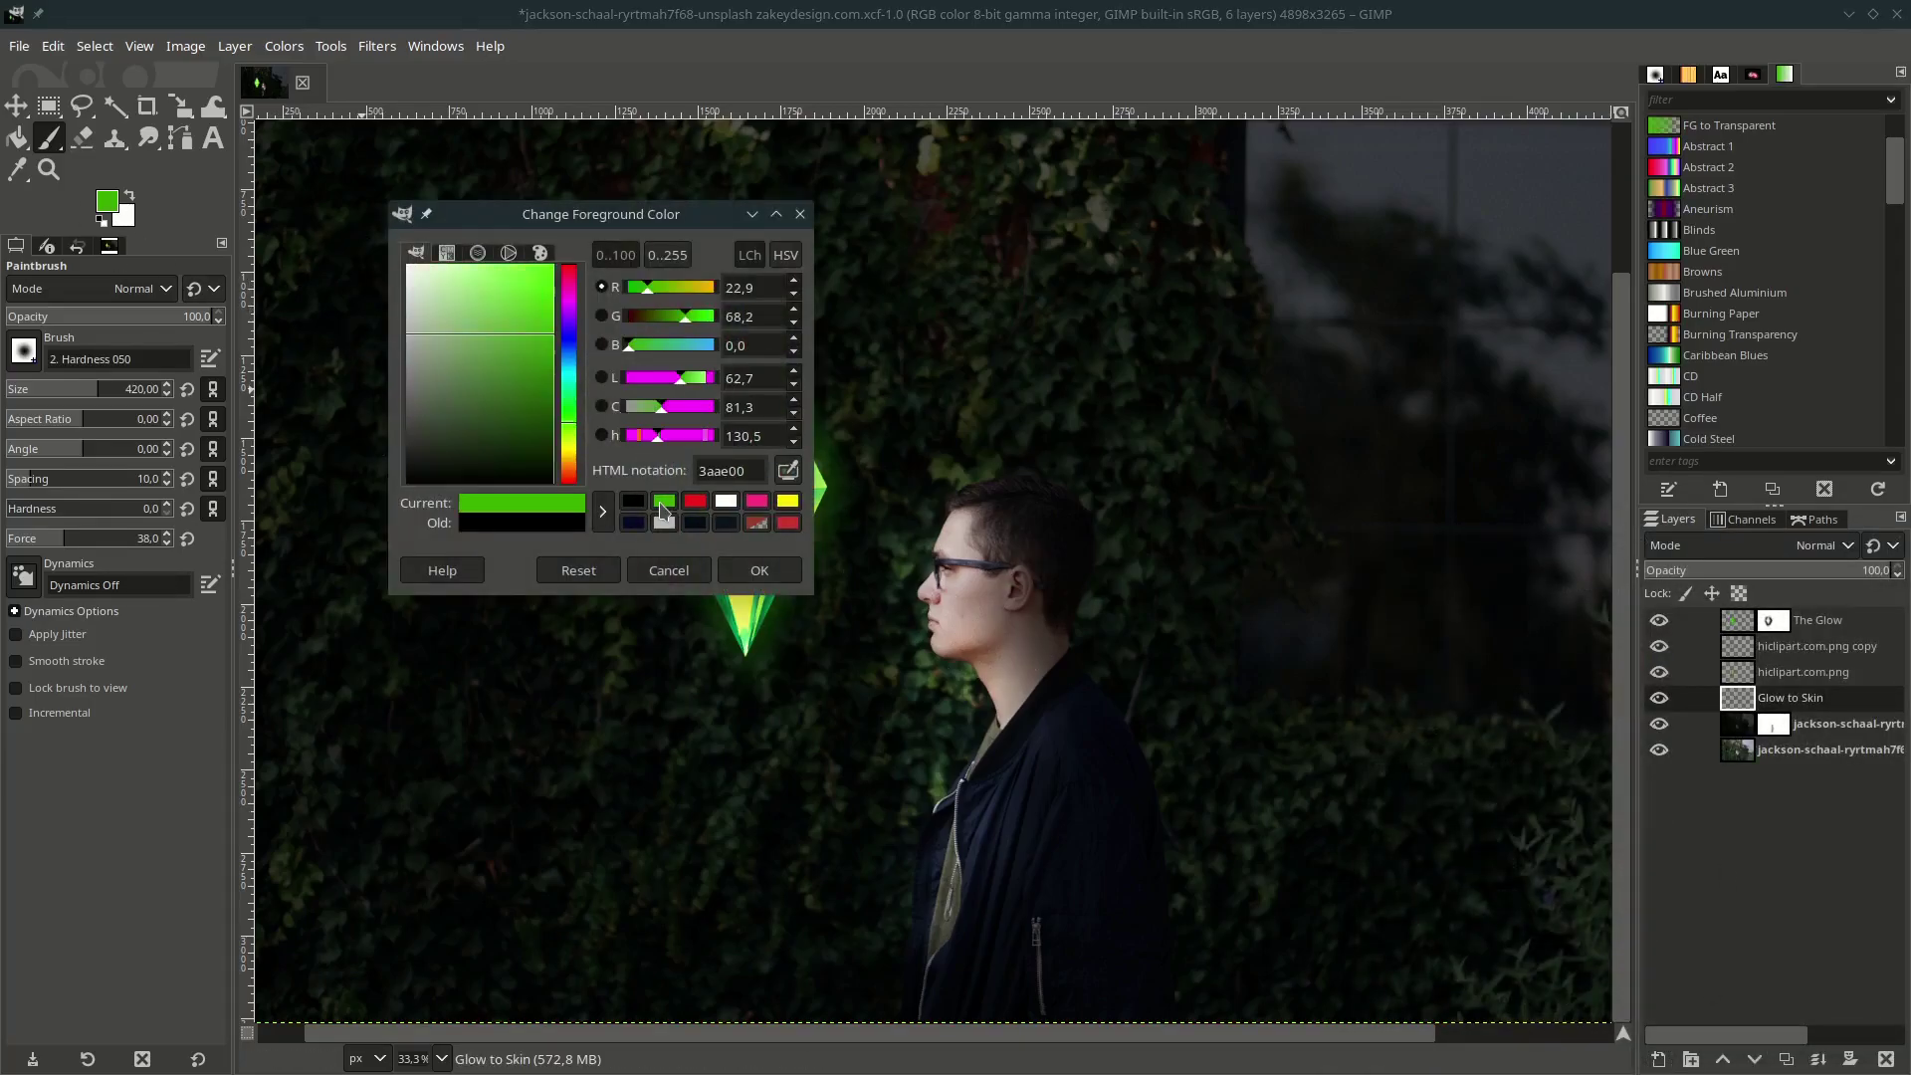
Confirm the green colour and set Glow to Skin's blend mode to Overlay.
left_click(752, 580)
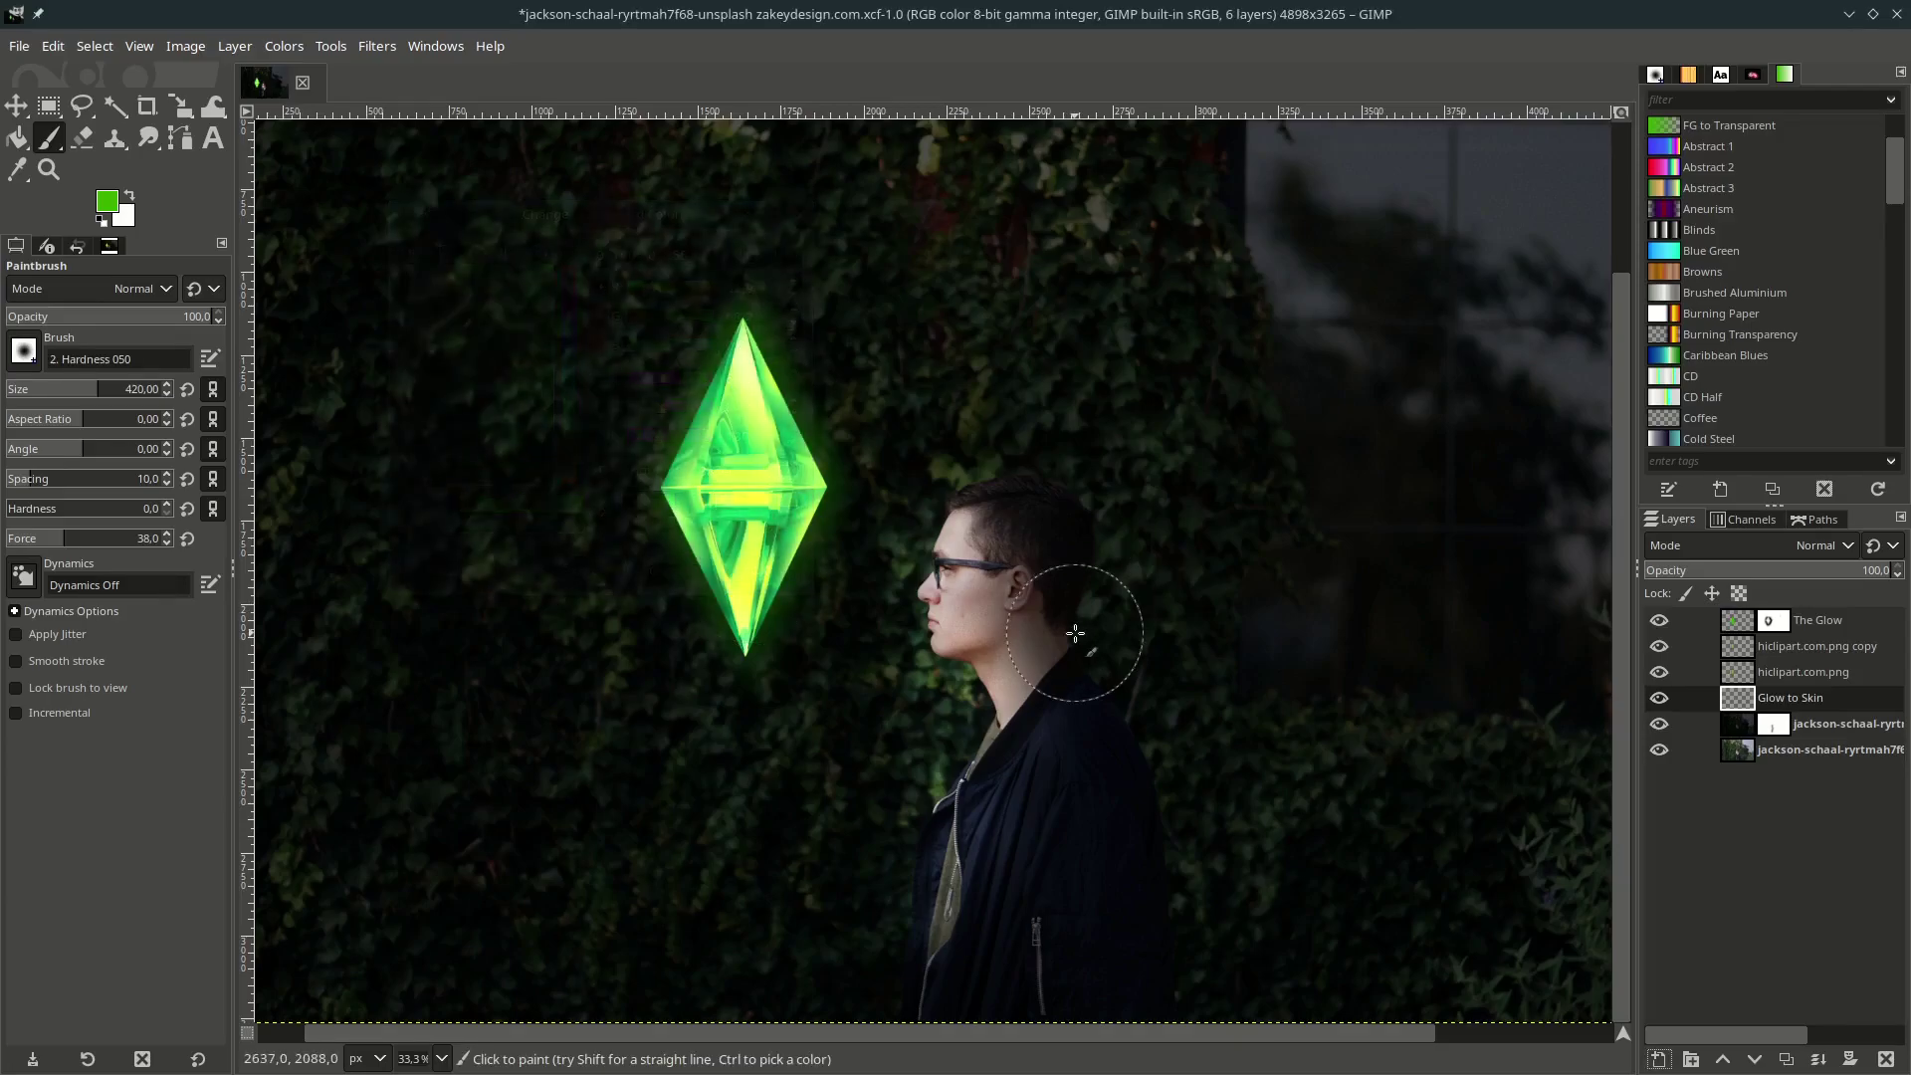
scroll(1075, 640, "right", 5)
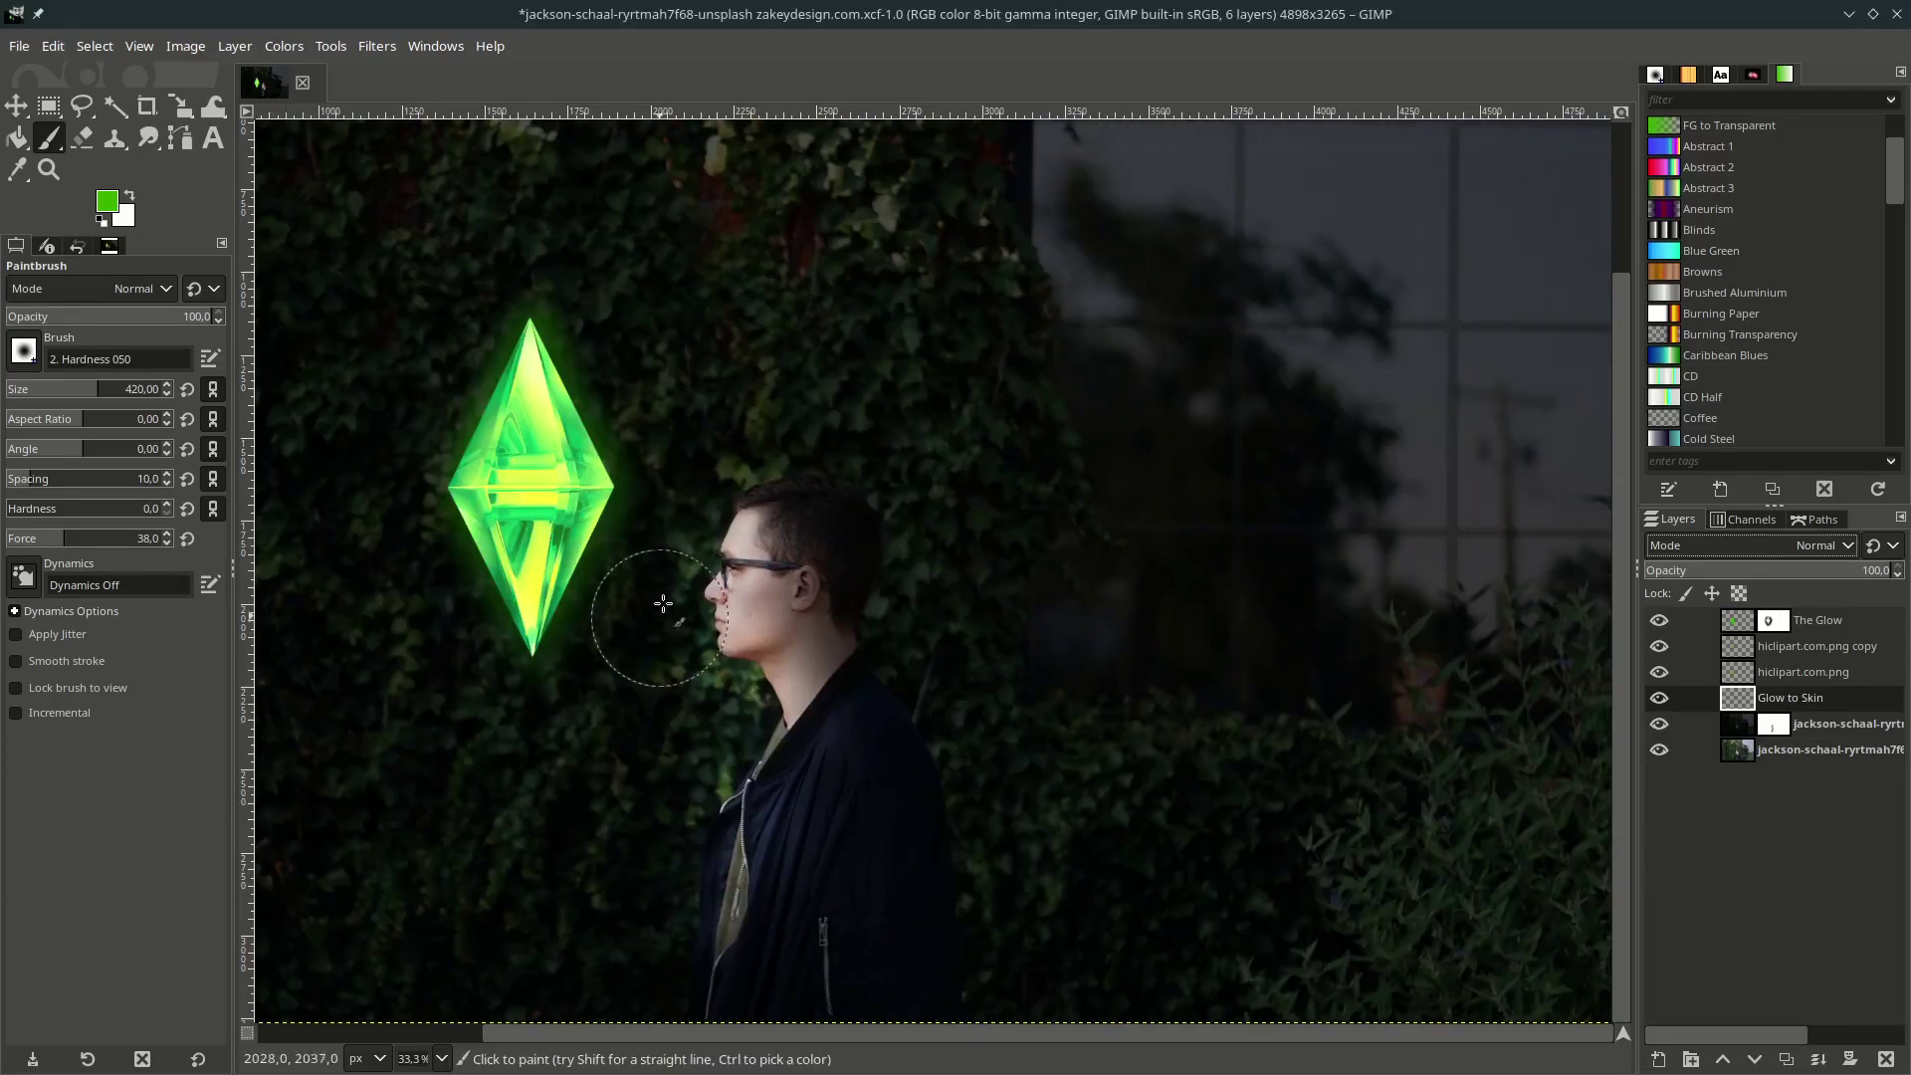
left_click(1821, 545)
scroll(1719, 796, "down", 3)
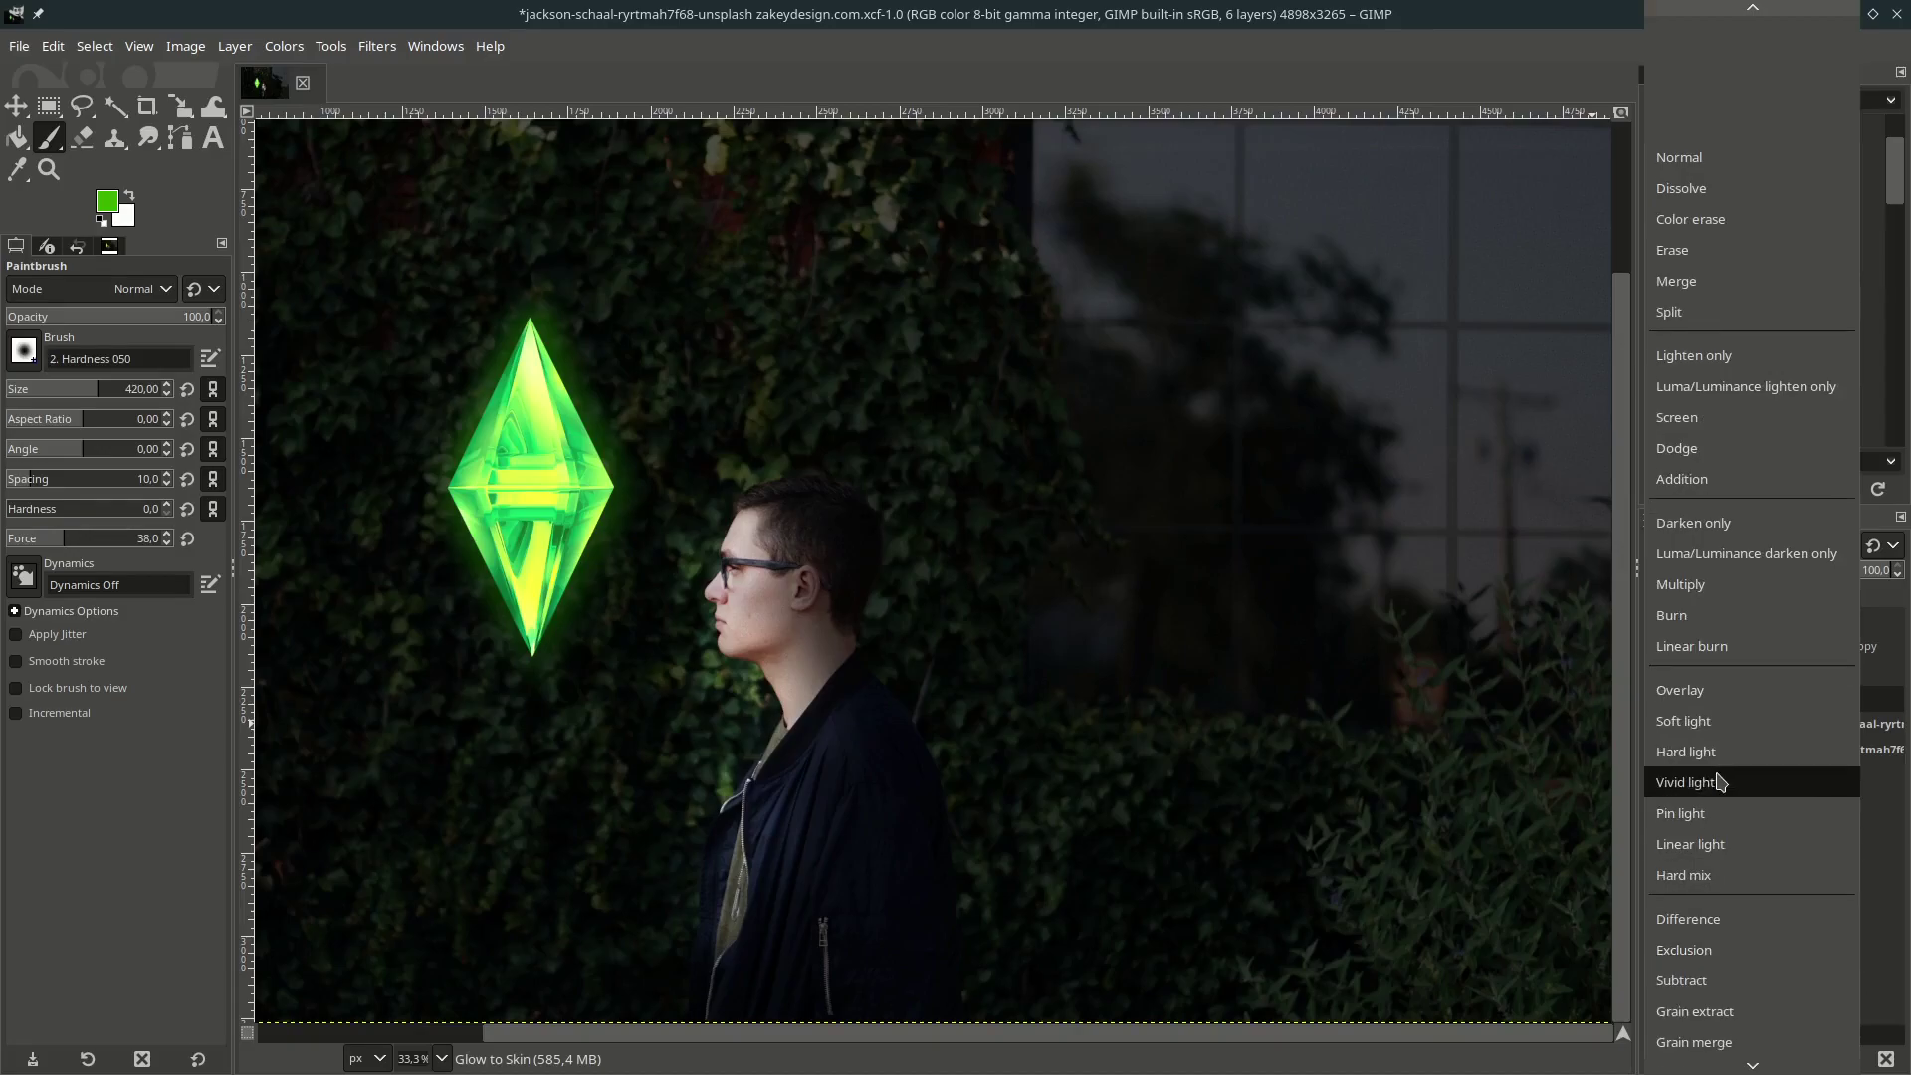
left_click(1692, 690)
scroll(925, 756, "left", 4)
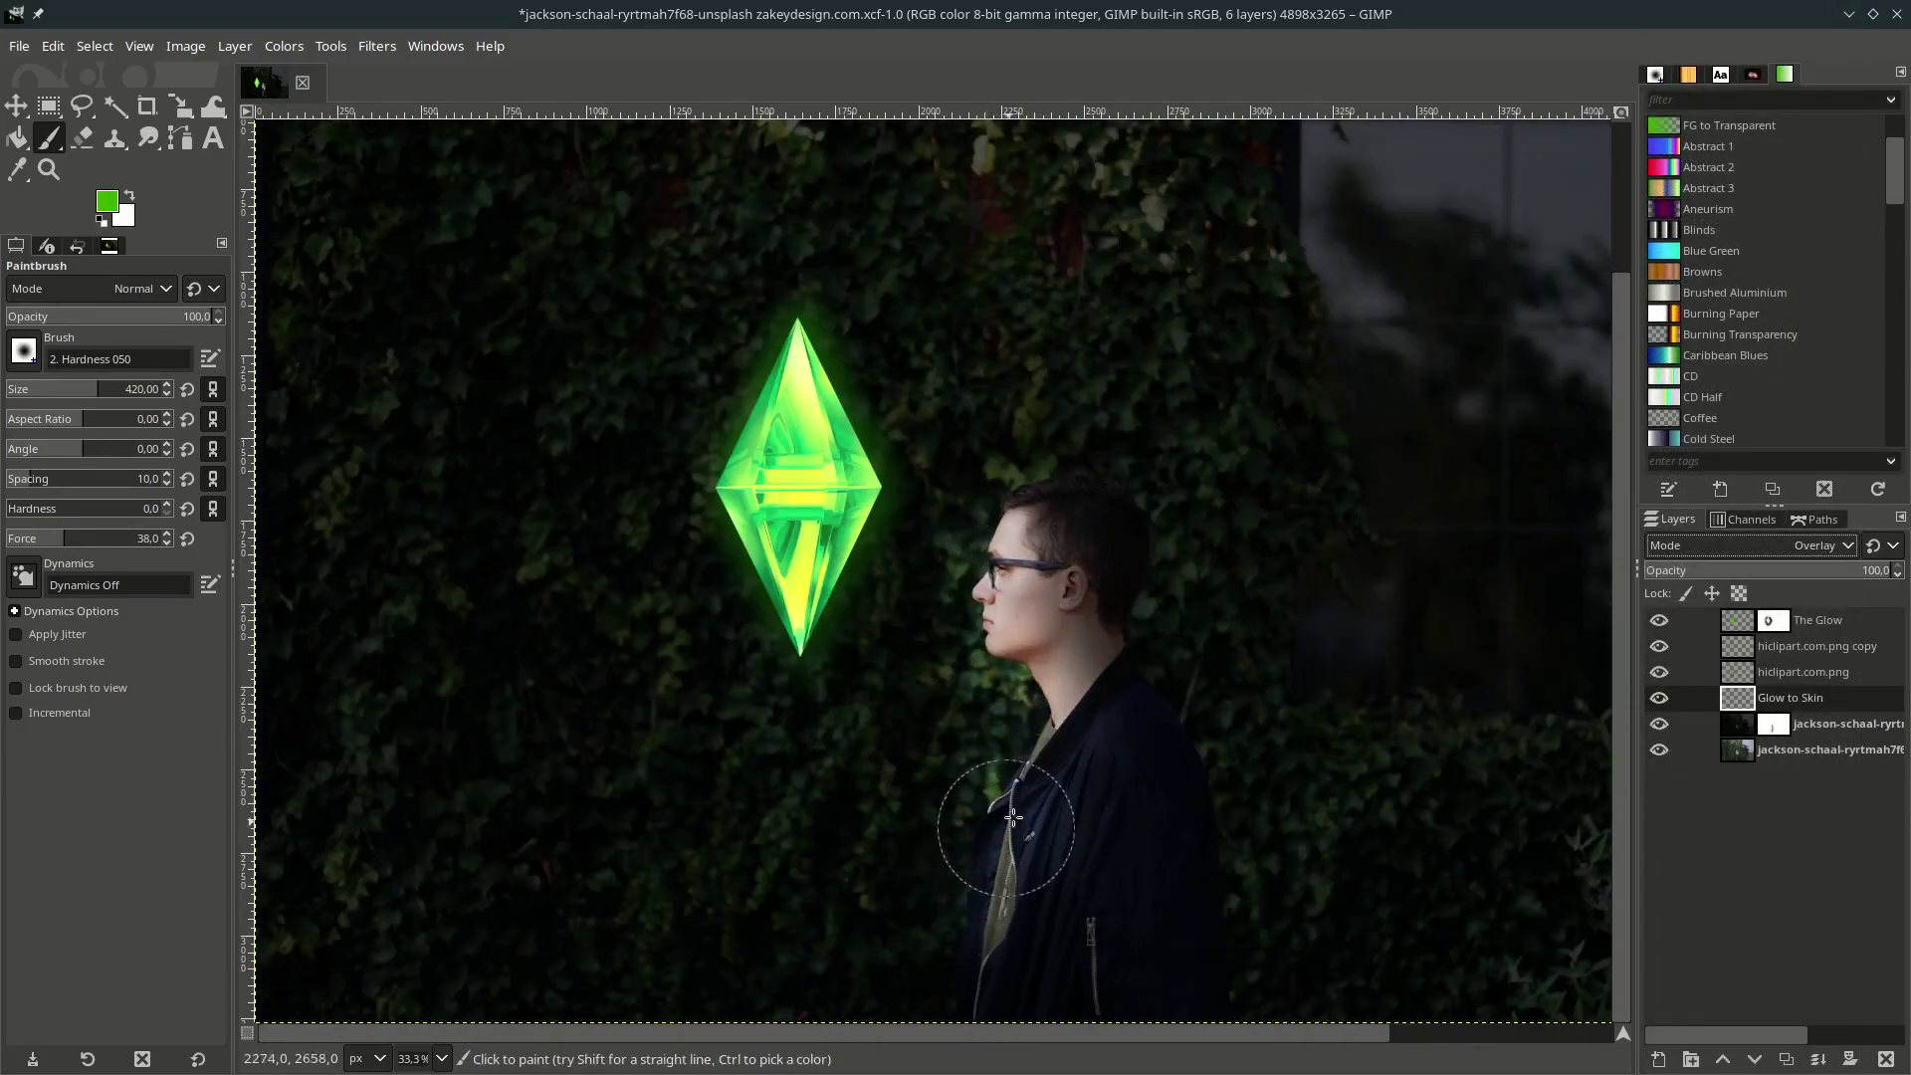
Paint green light over the man's face, neck, shirt front, hair and ear.
scroll(916, 547, "up", 3)
mouse_move(961, 412)
left_mouse_down()
mouse_move(875, 554)
mouse_move(875, 298)
left_mouse_up()
scroll(874, 298, "down", 3)
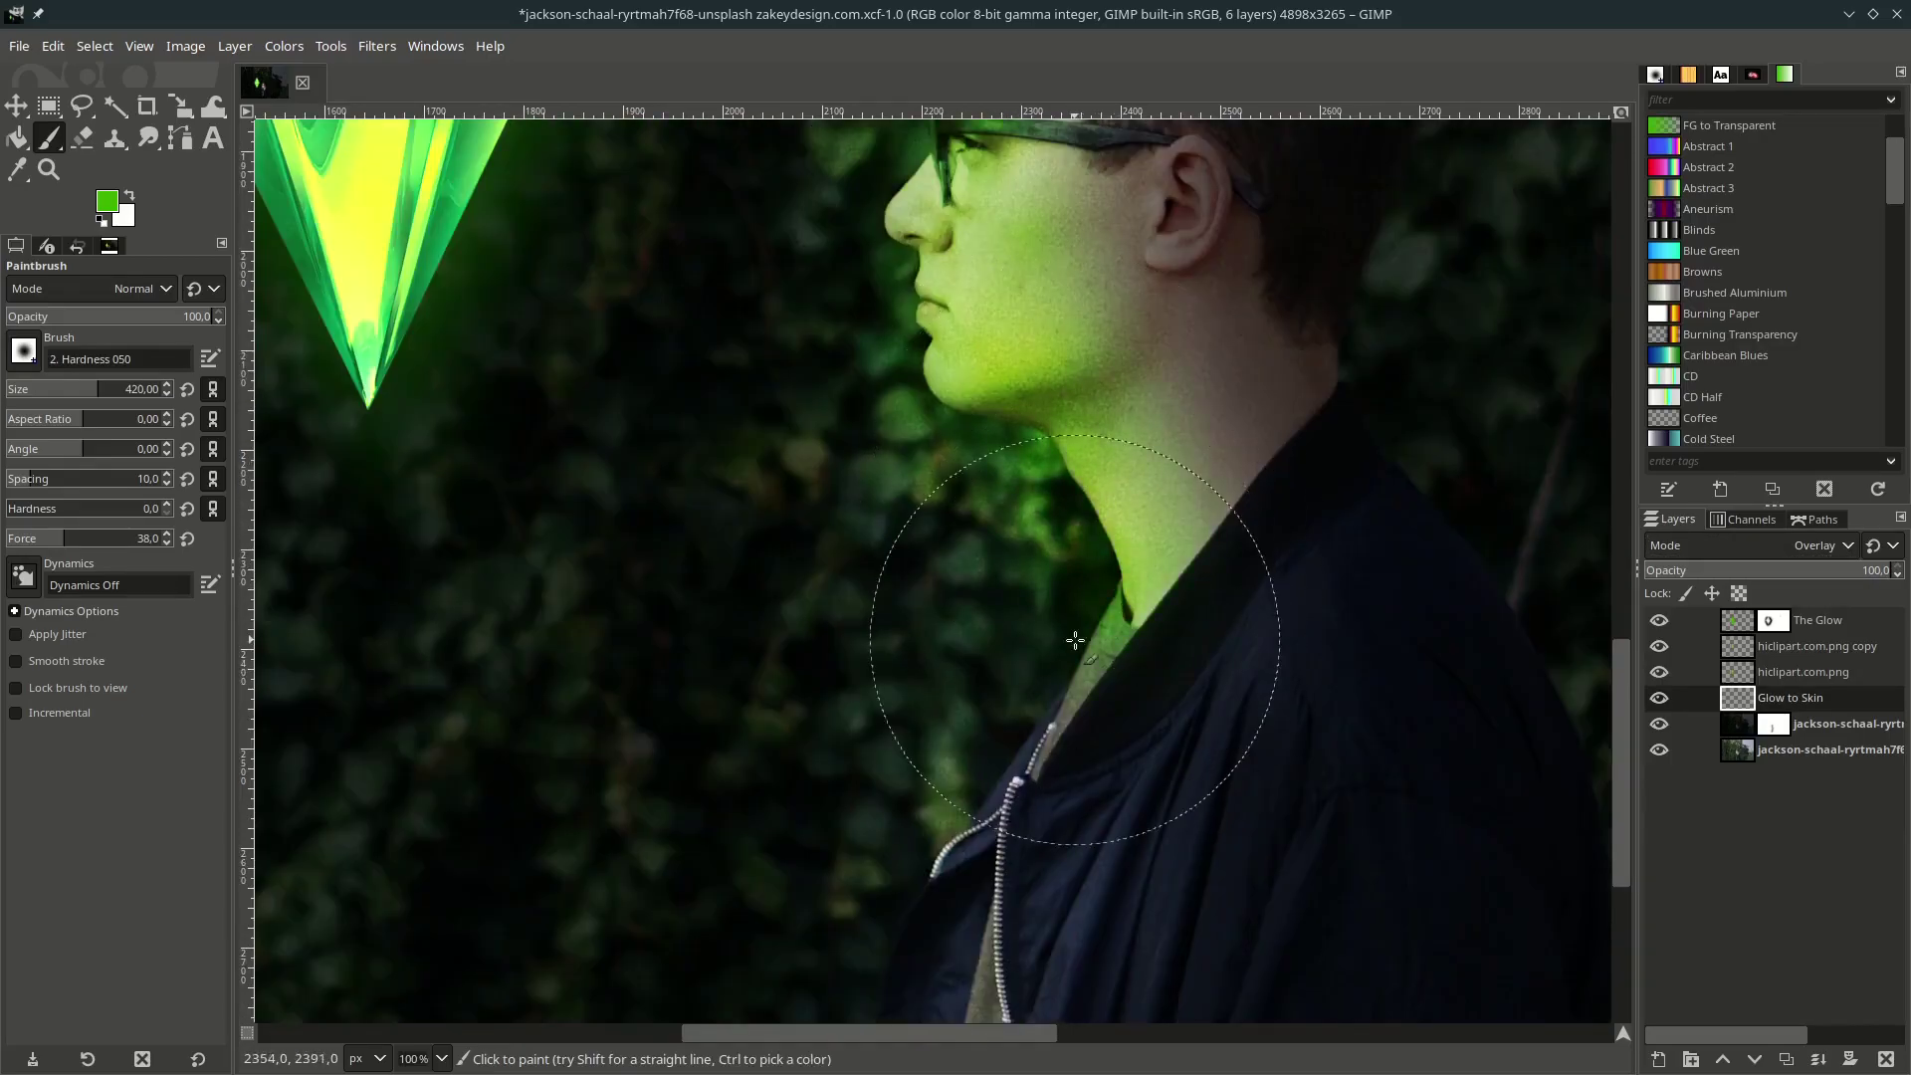
scroll(1074, 640, "down", 3)
left_click_drag(994, 414, 909, 725)
scroll(908, 832, "down", 2)
scroll(909, 853, "up", 3)
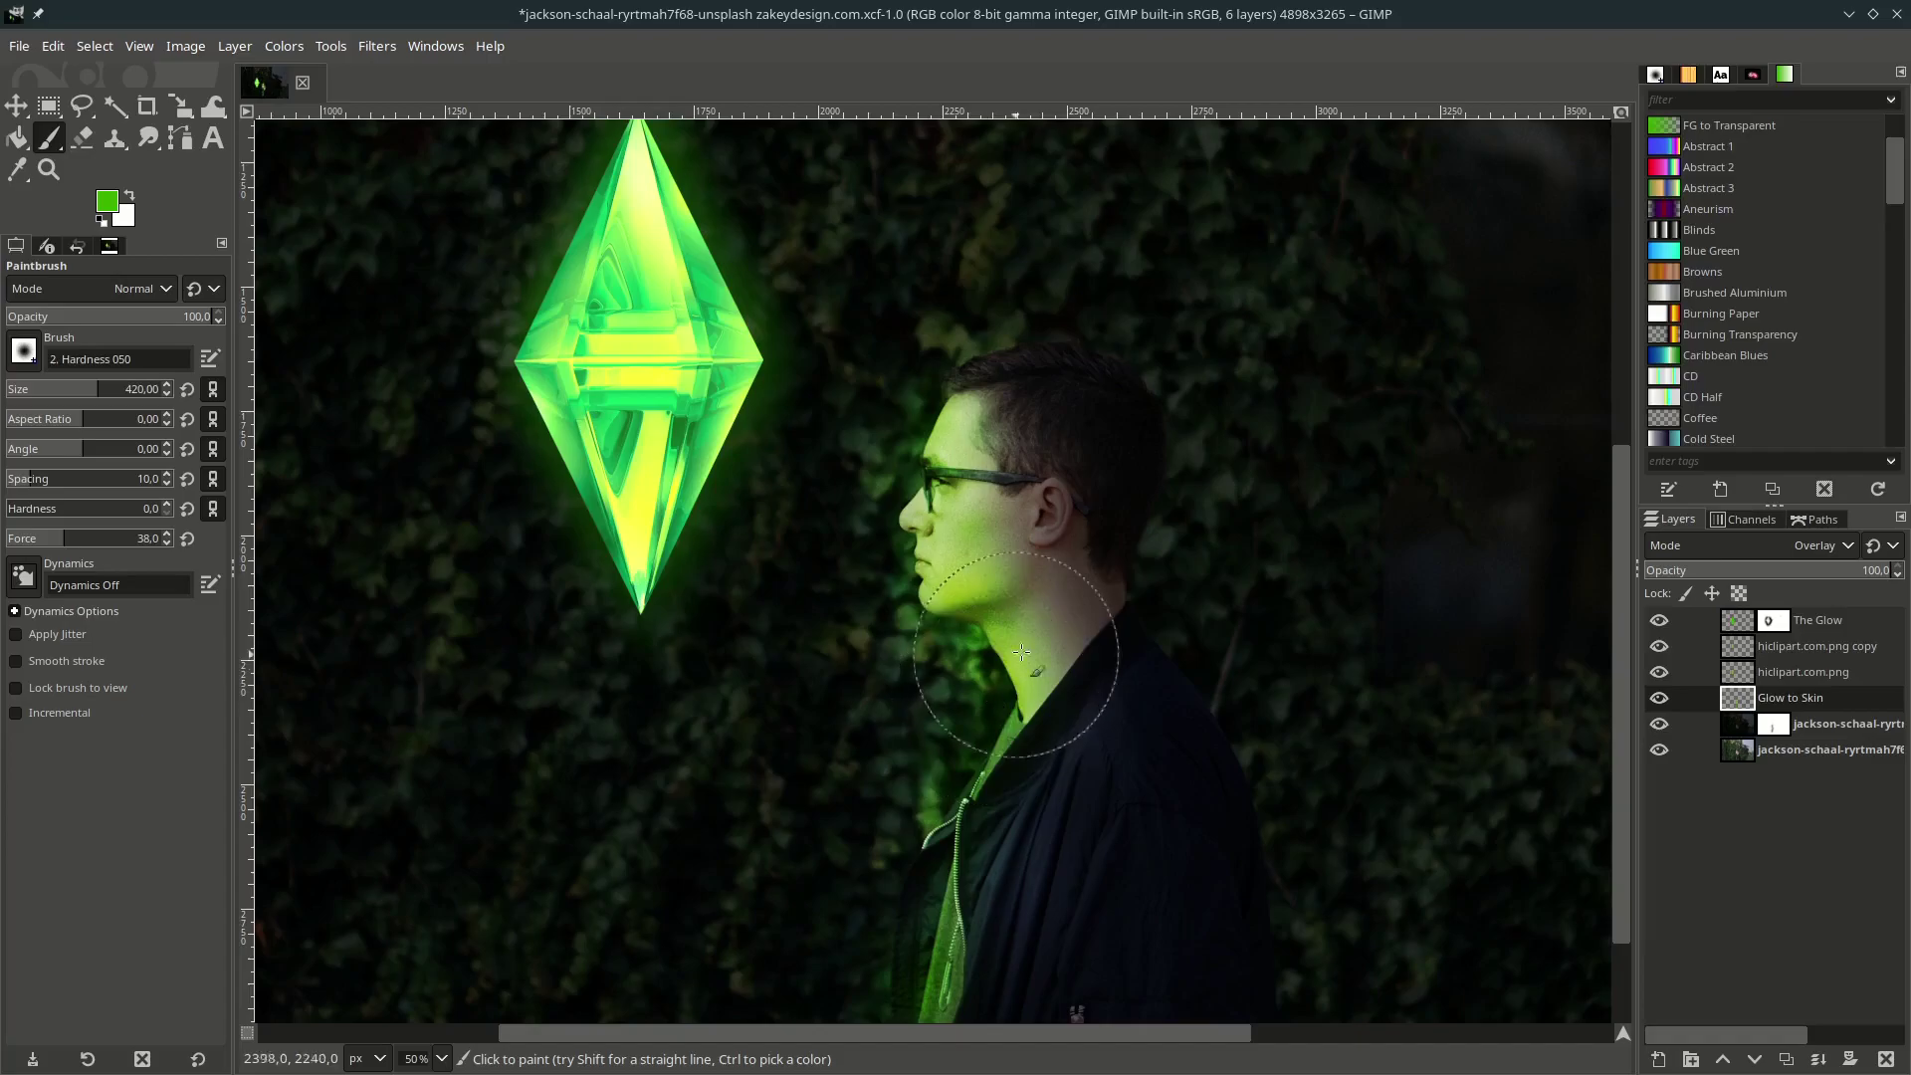
mouse_move(977, 486)
left_mouse_down()
mouse_move(1017, 433)
mouse_move(945, 441)
mouse_move(956, 348)
left_mouse_up()
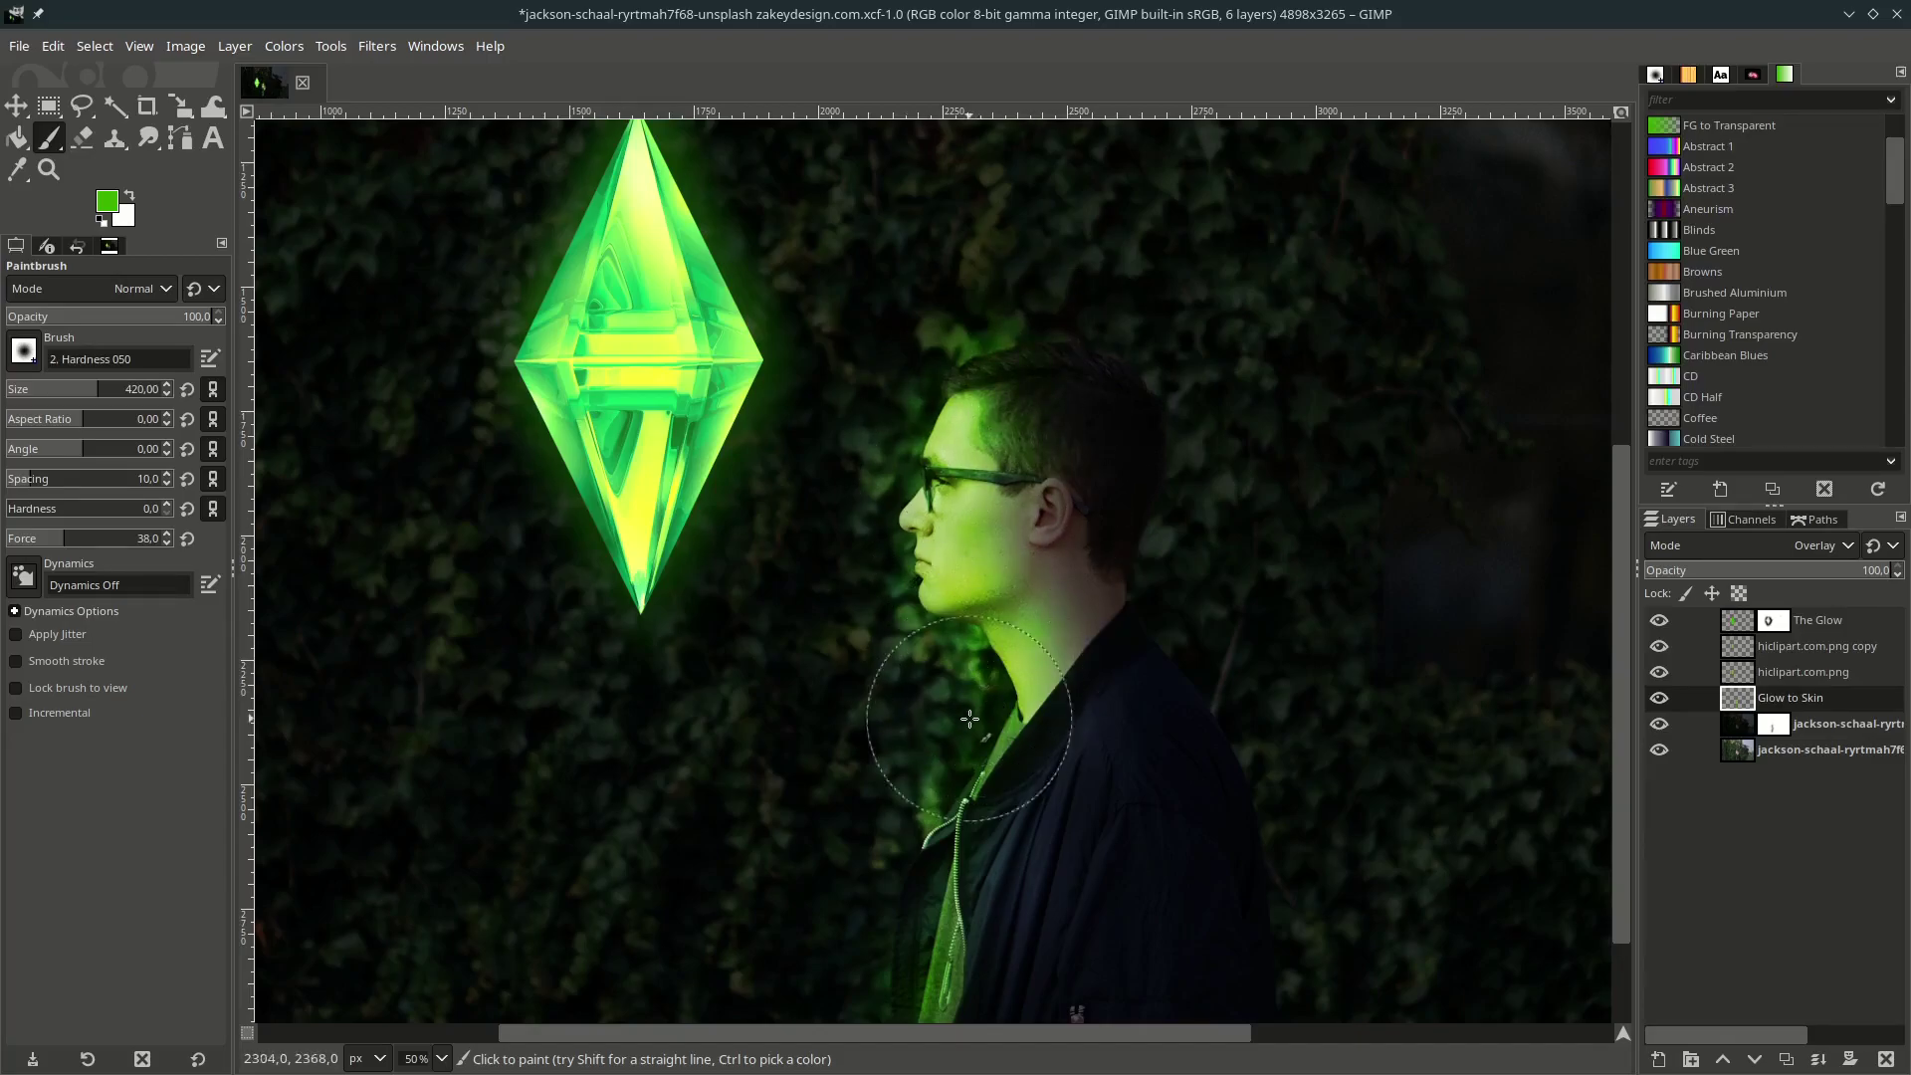
scroll(909, 916, "down", 2)
scroll(943, 686, "up", 2)
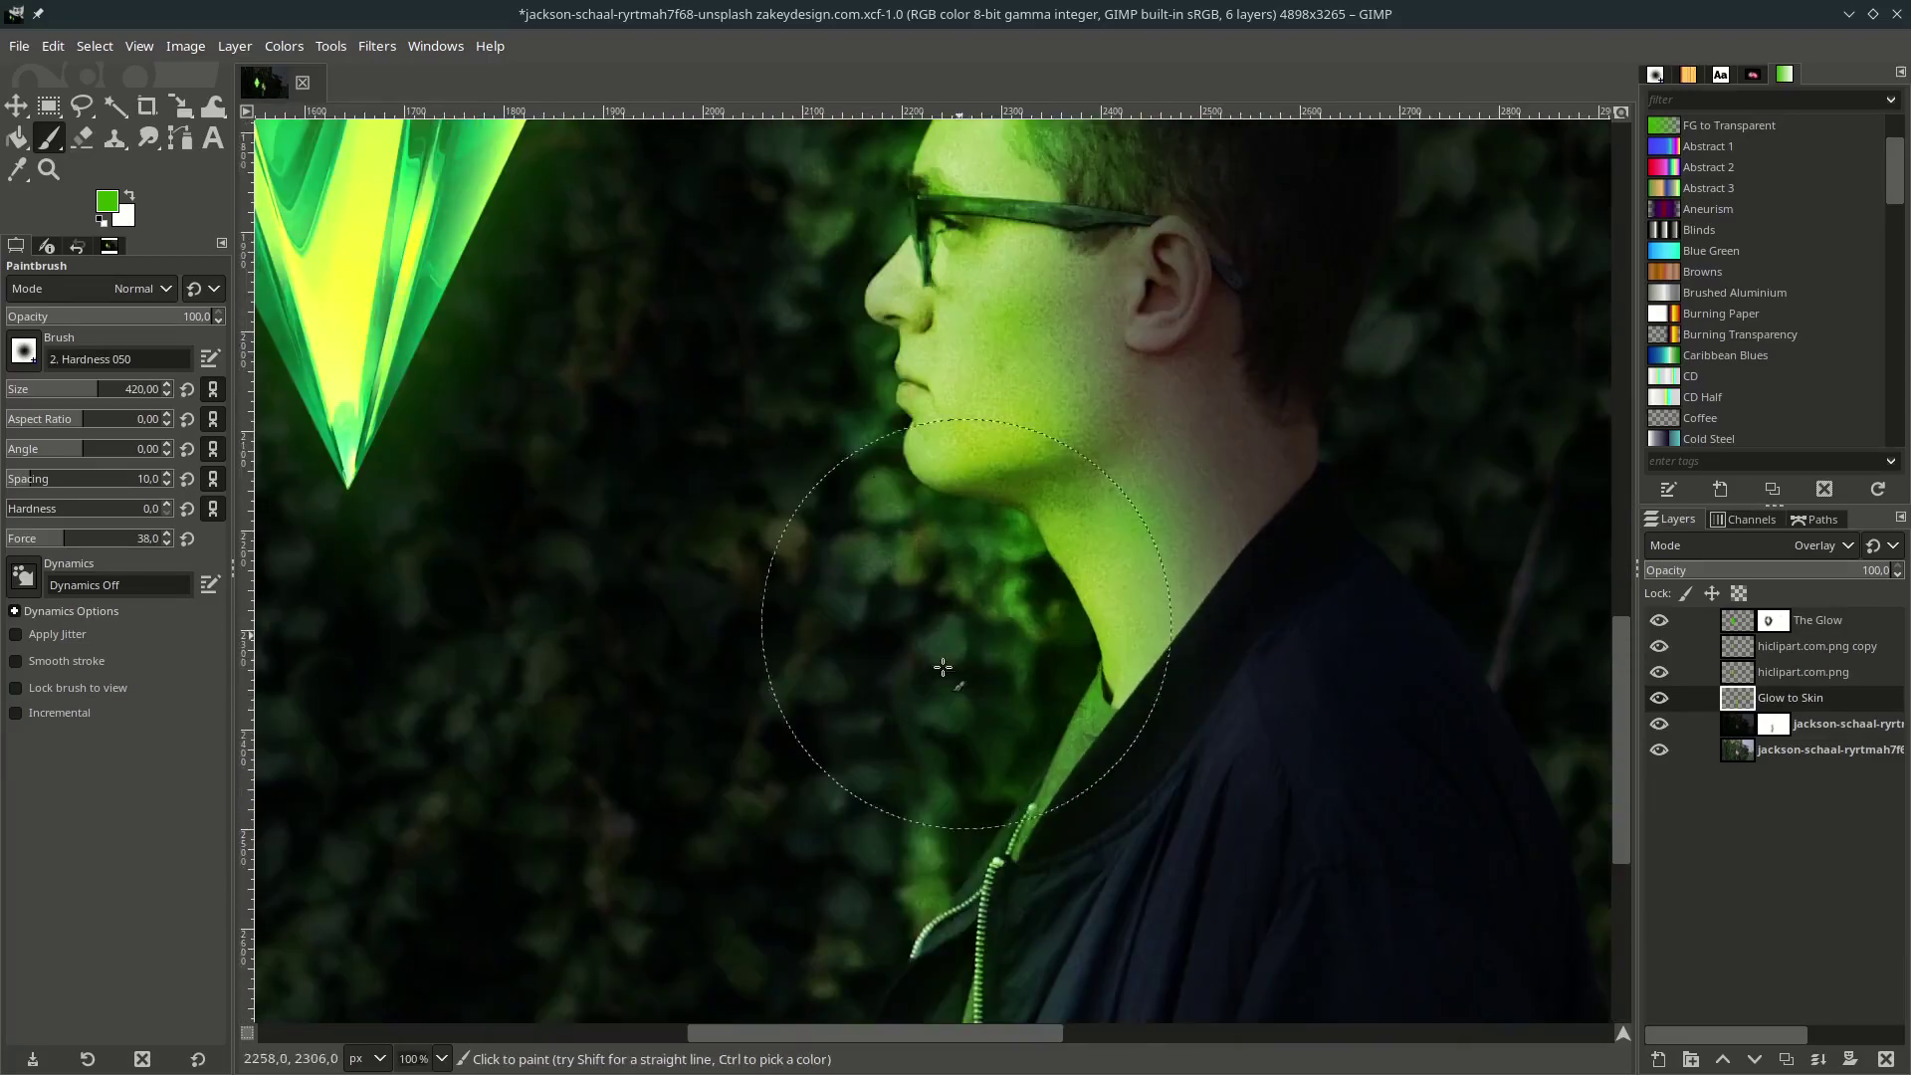
scroll(942, 667, "down", 4)
scroll(1045, 845, "up", 3)
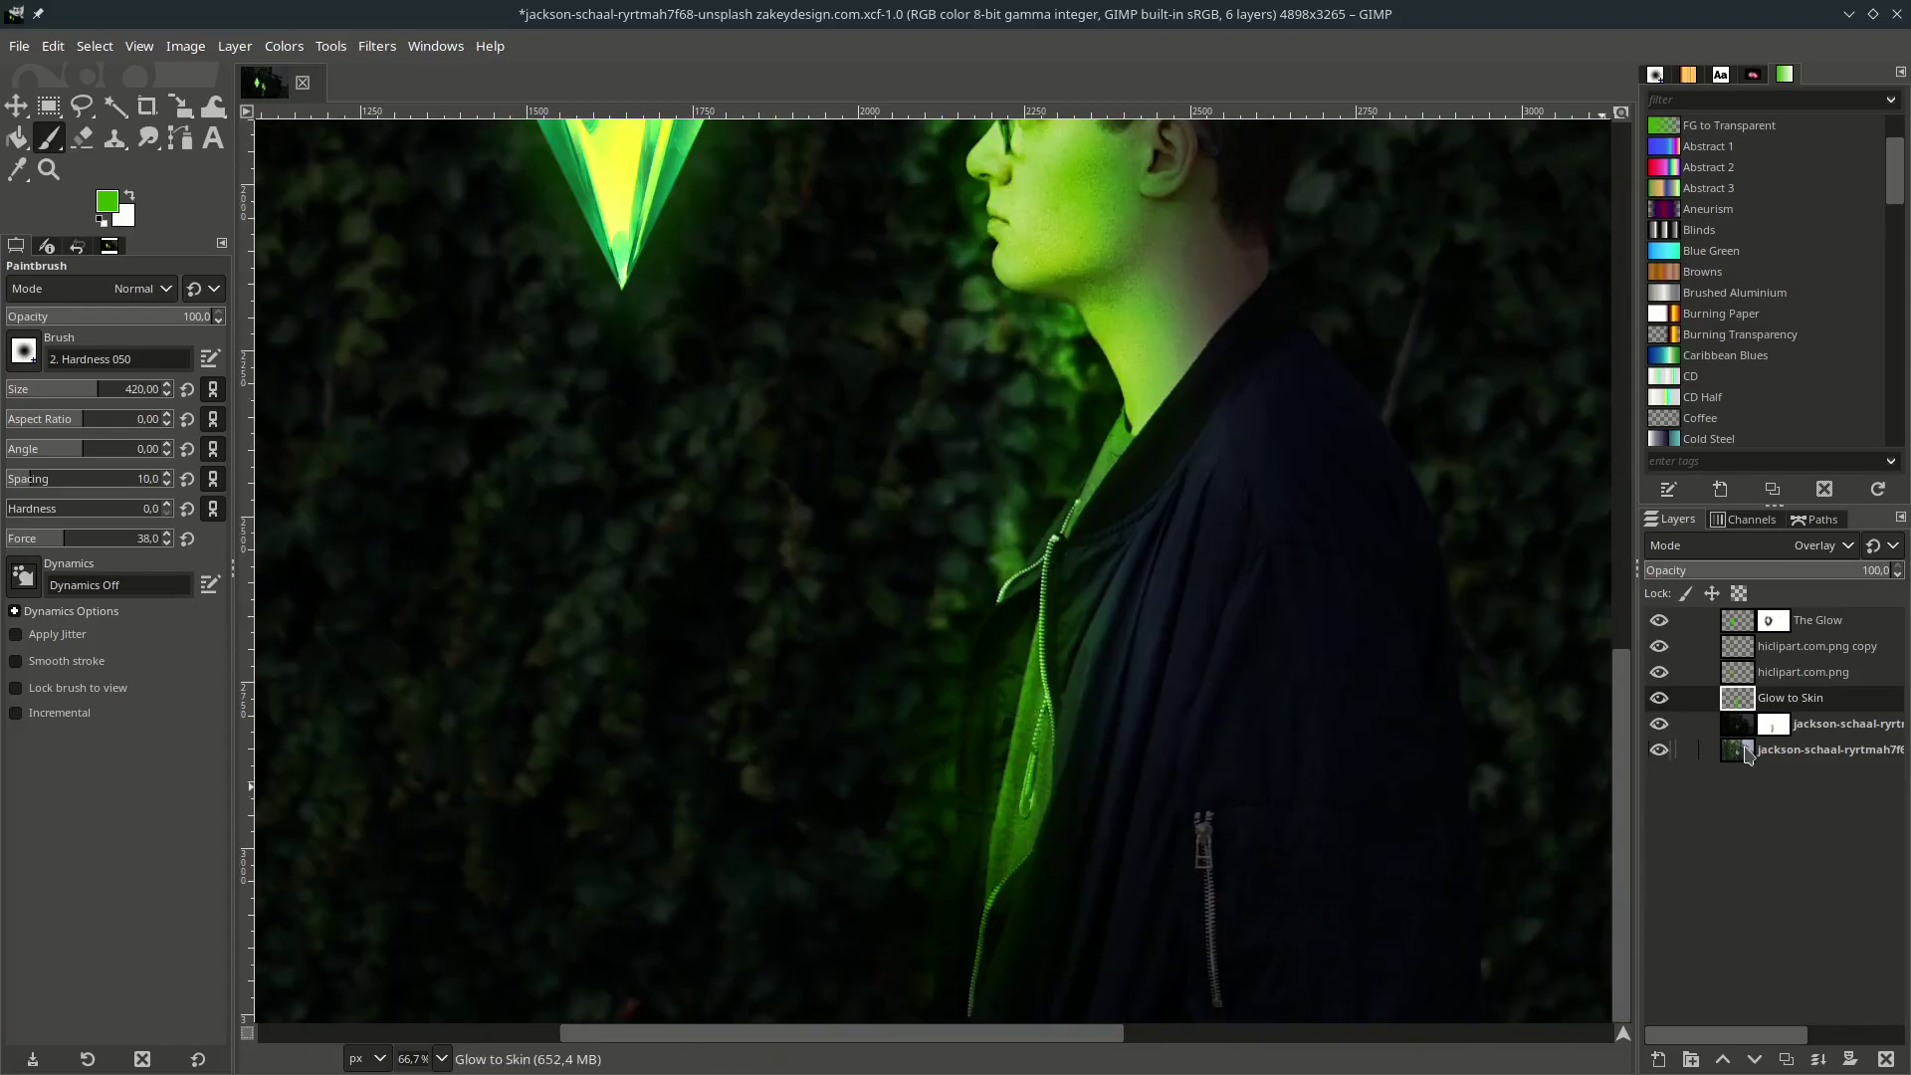
right_click(1791, 700)
Add a white layer mask to the Glow to Skin layer.
left_click(1692, 428)
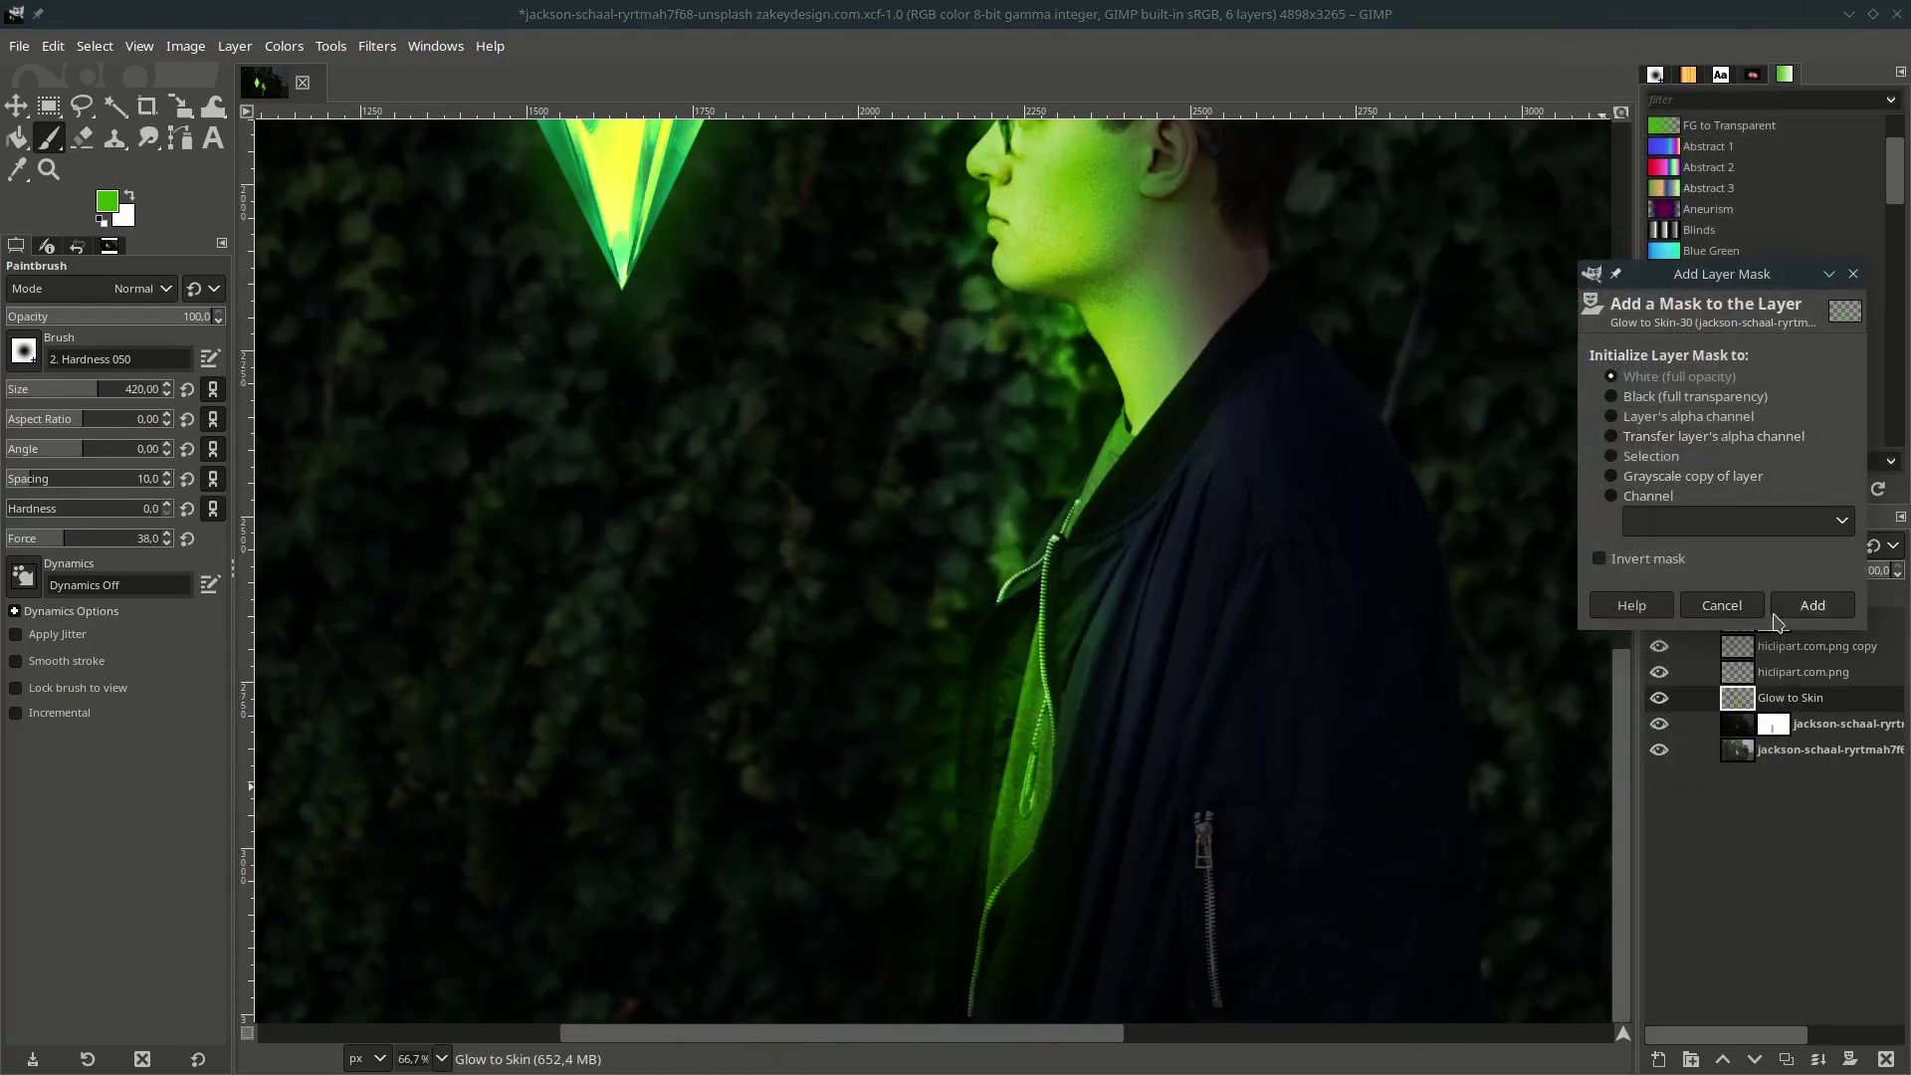
left_click(1812, 603)
scroll(473, 403, "up", 4)
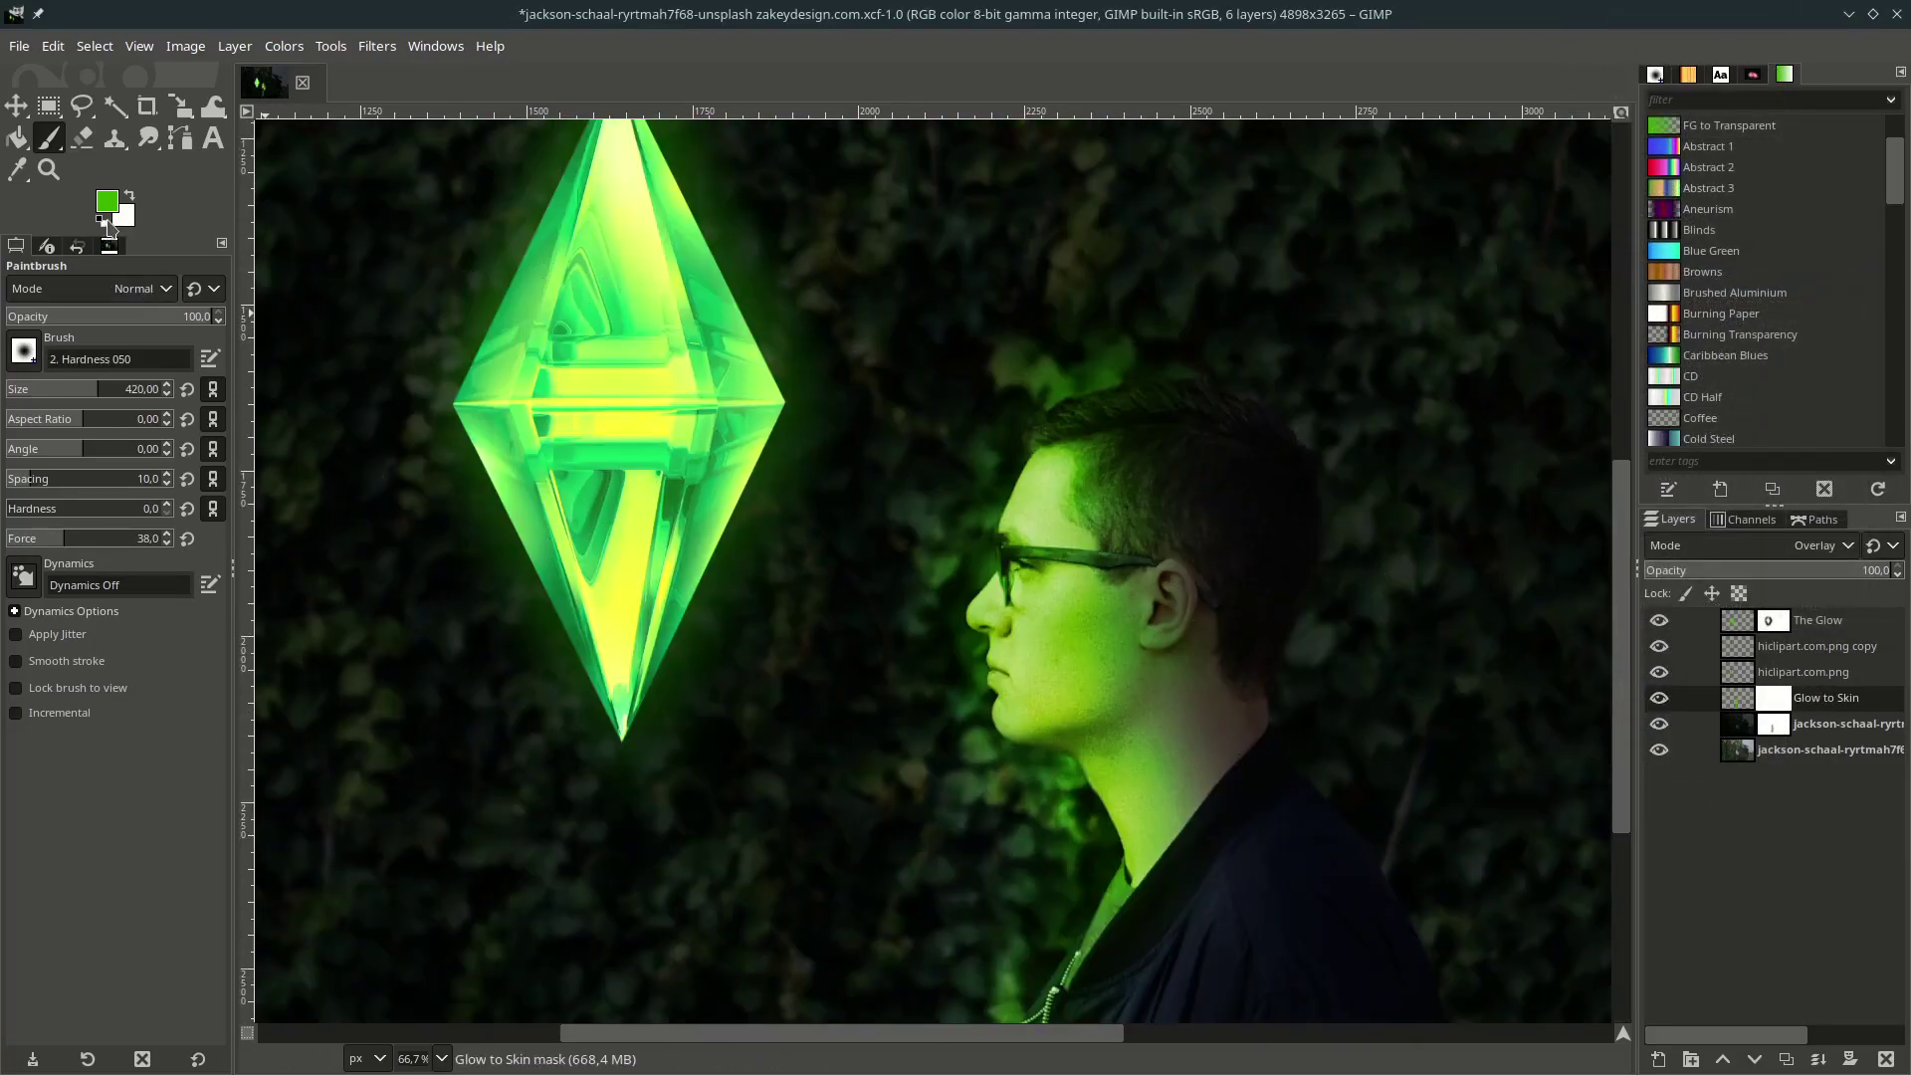
scroll(1041, 315, "up", 1)
scroll(989, 469, "up", 1)
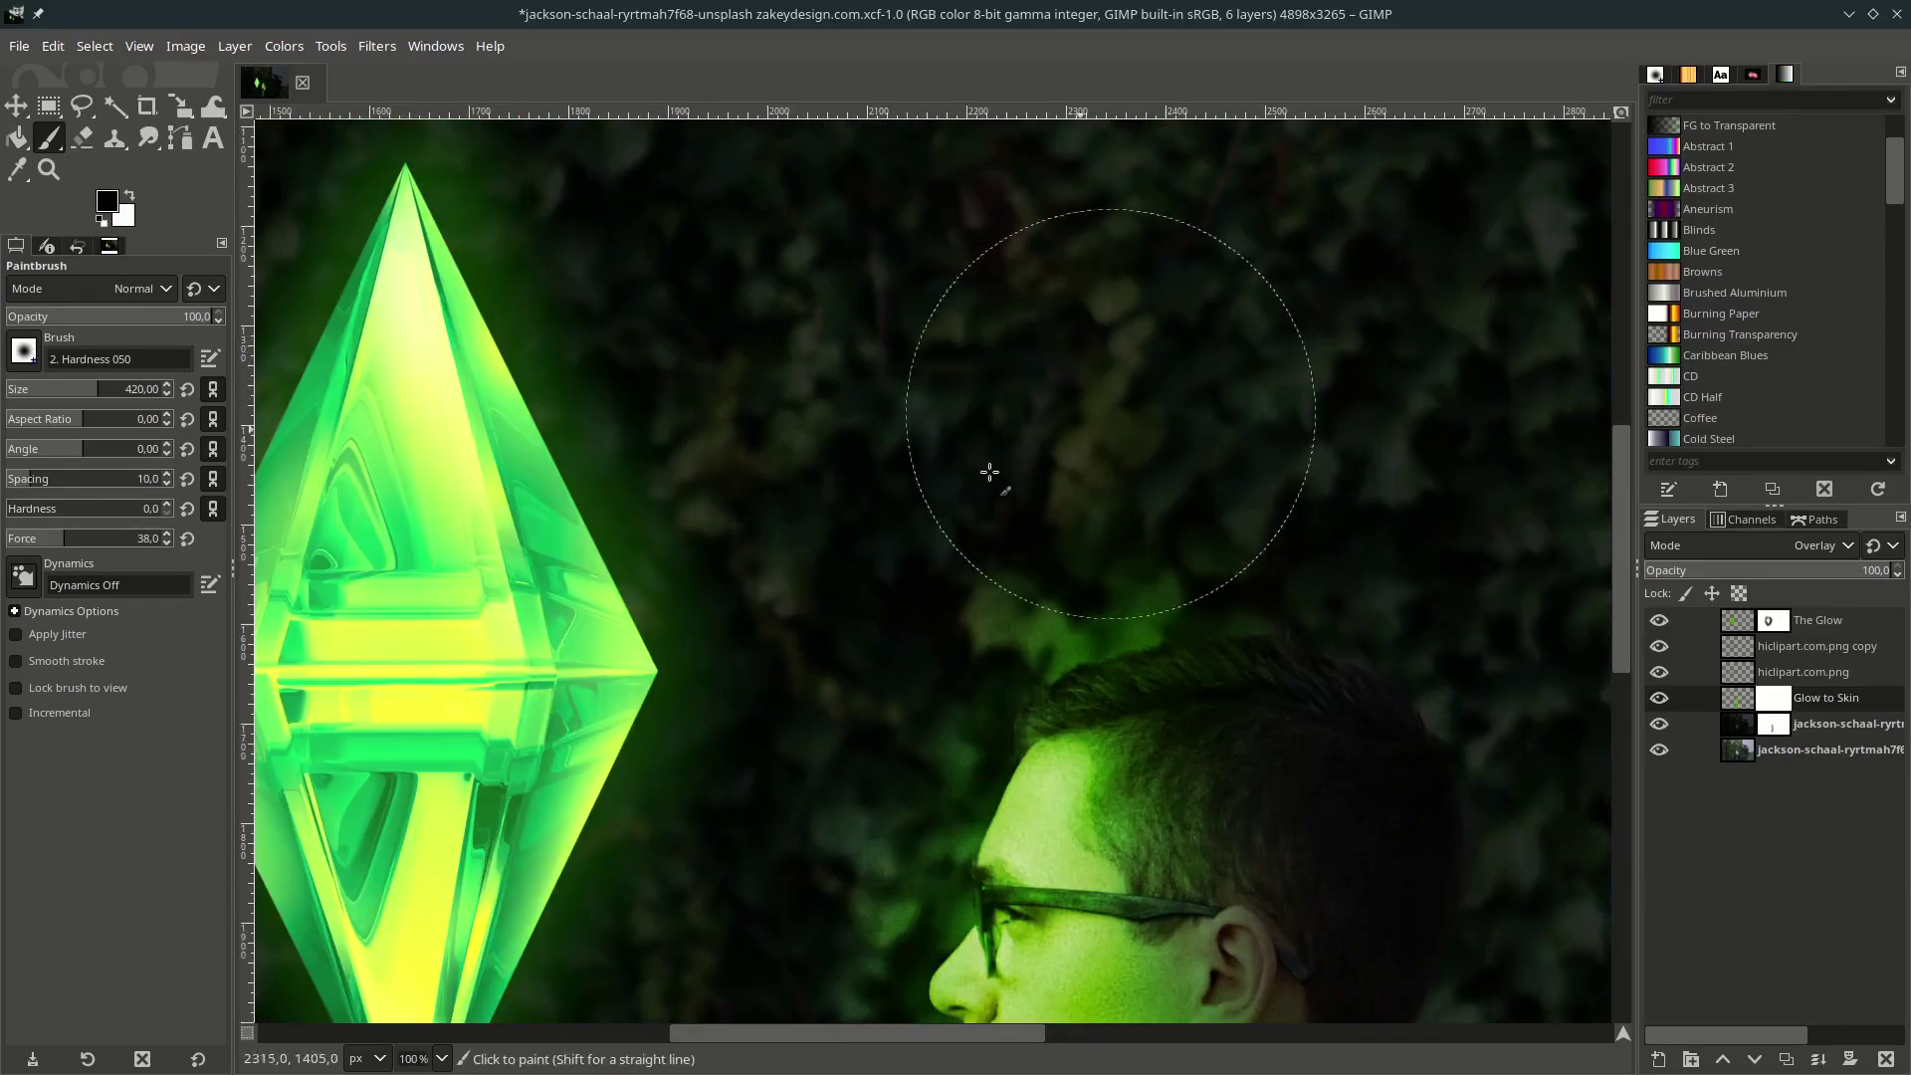
Shrink the brush from 167 to about 43 for clearing green spill off the ivy.
left_click_drag(78, 395, 58, 395)
scroll(870, 558, "down", 2)
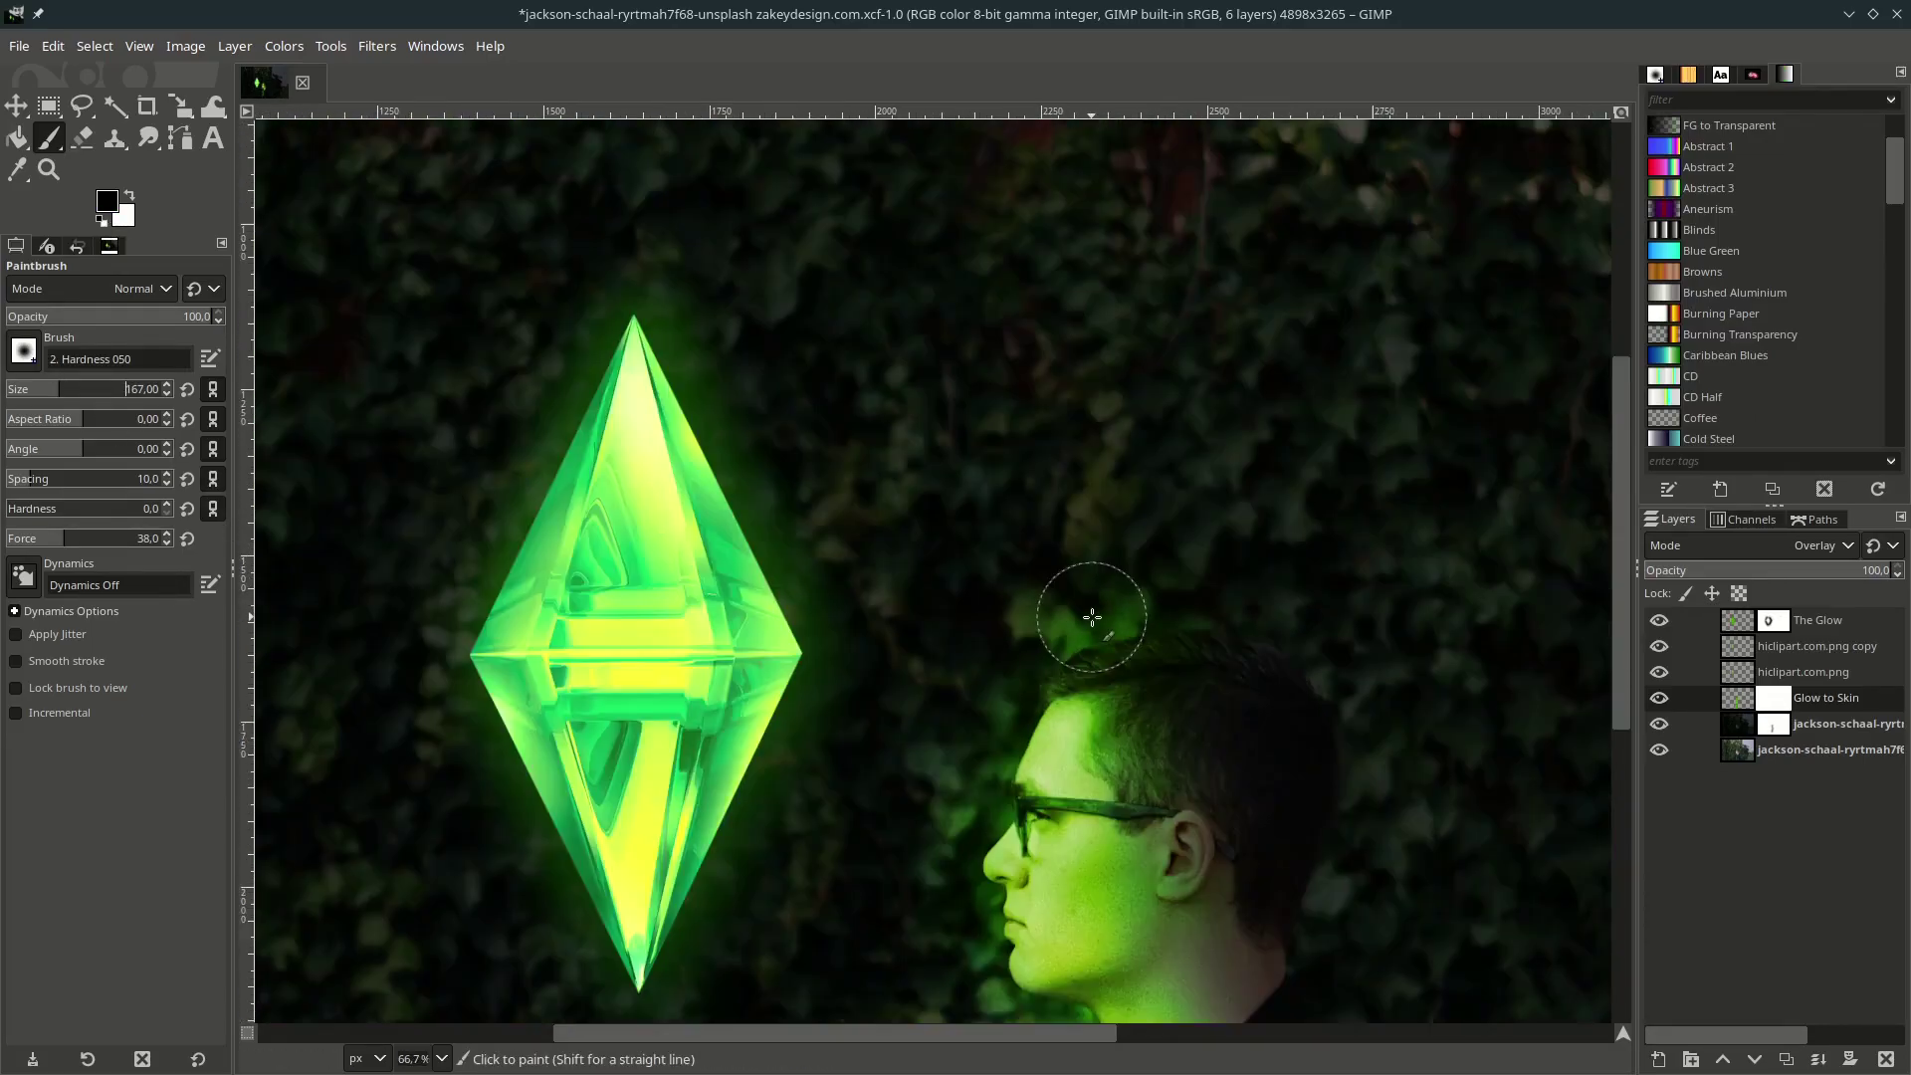
scroll(1101, 598, "up", 2)
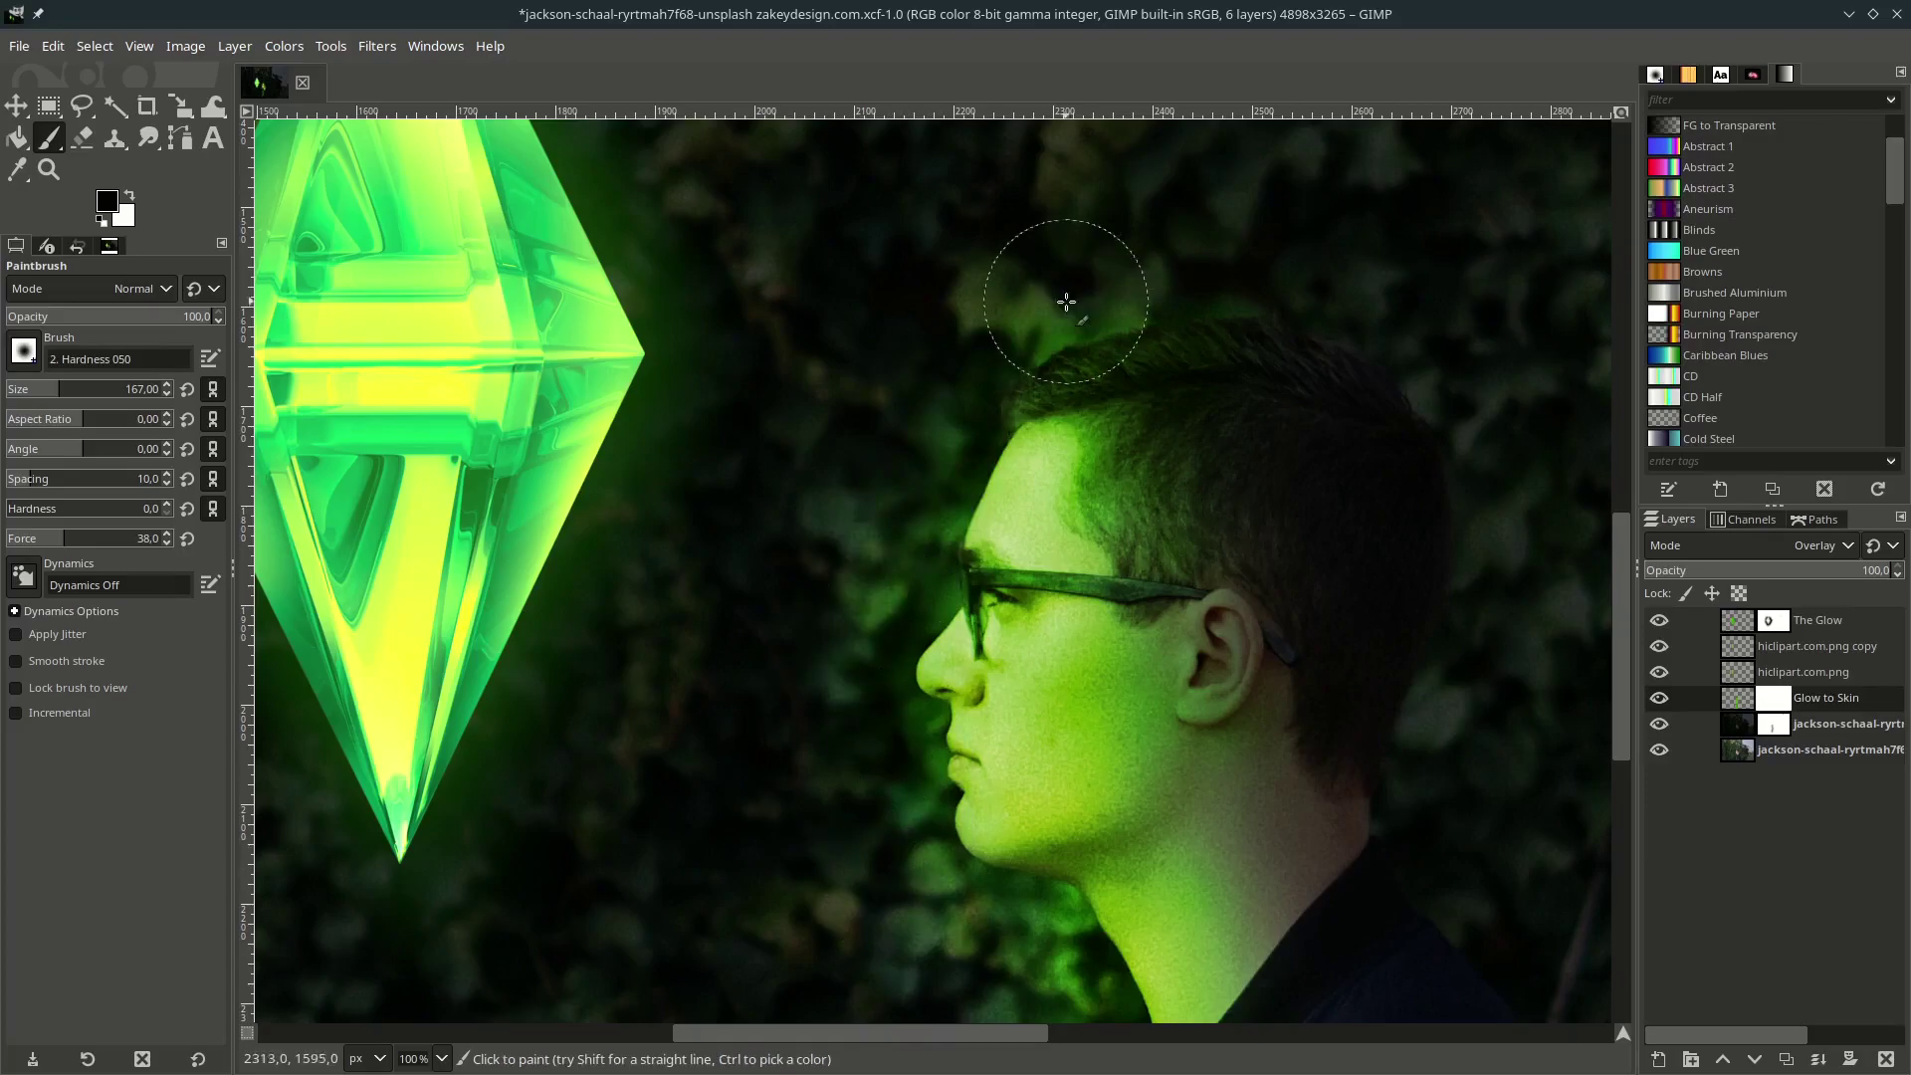
scroll(832, 759, "down", 3)
scroll(832, 759, "up", 1)
scroll(1094, 766, "down", 3)
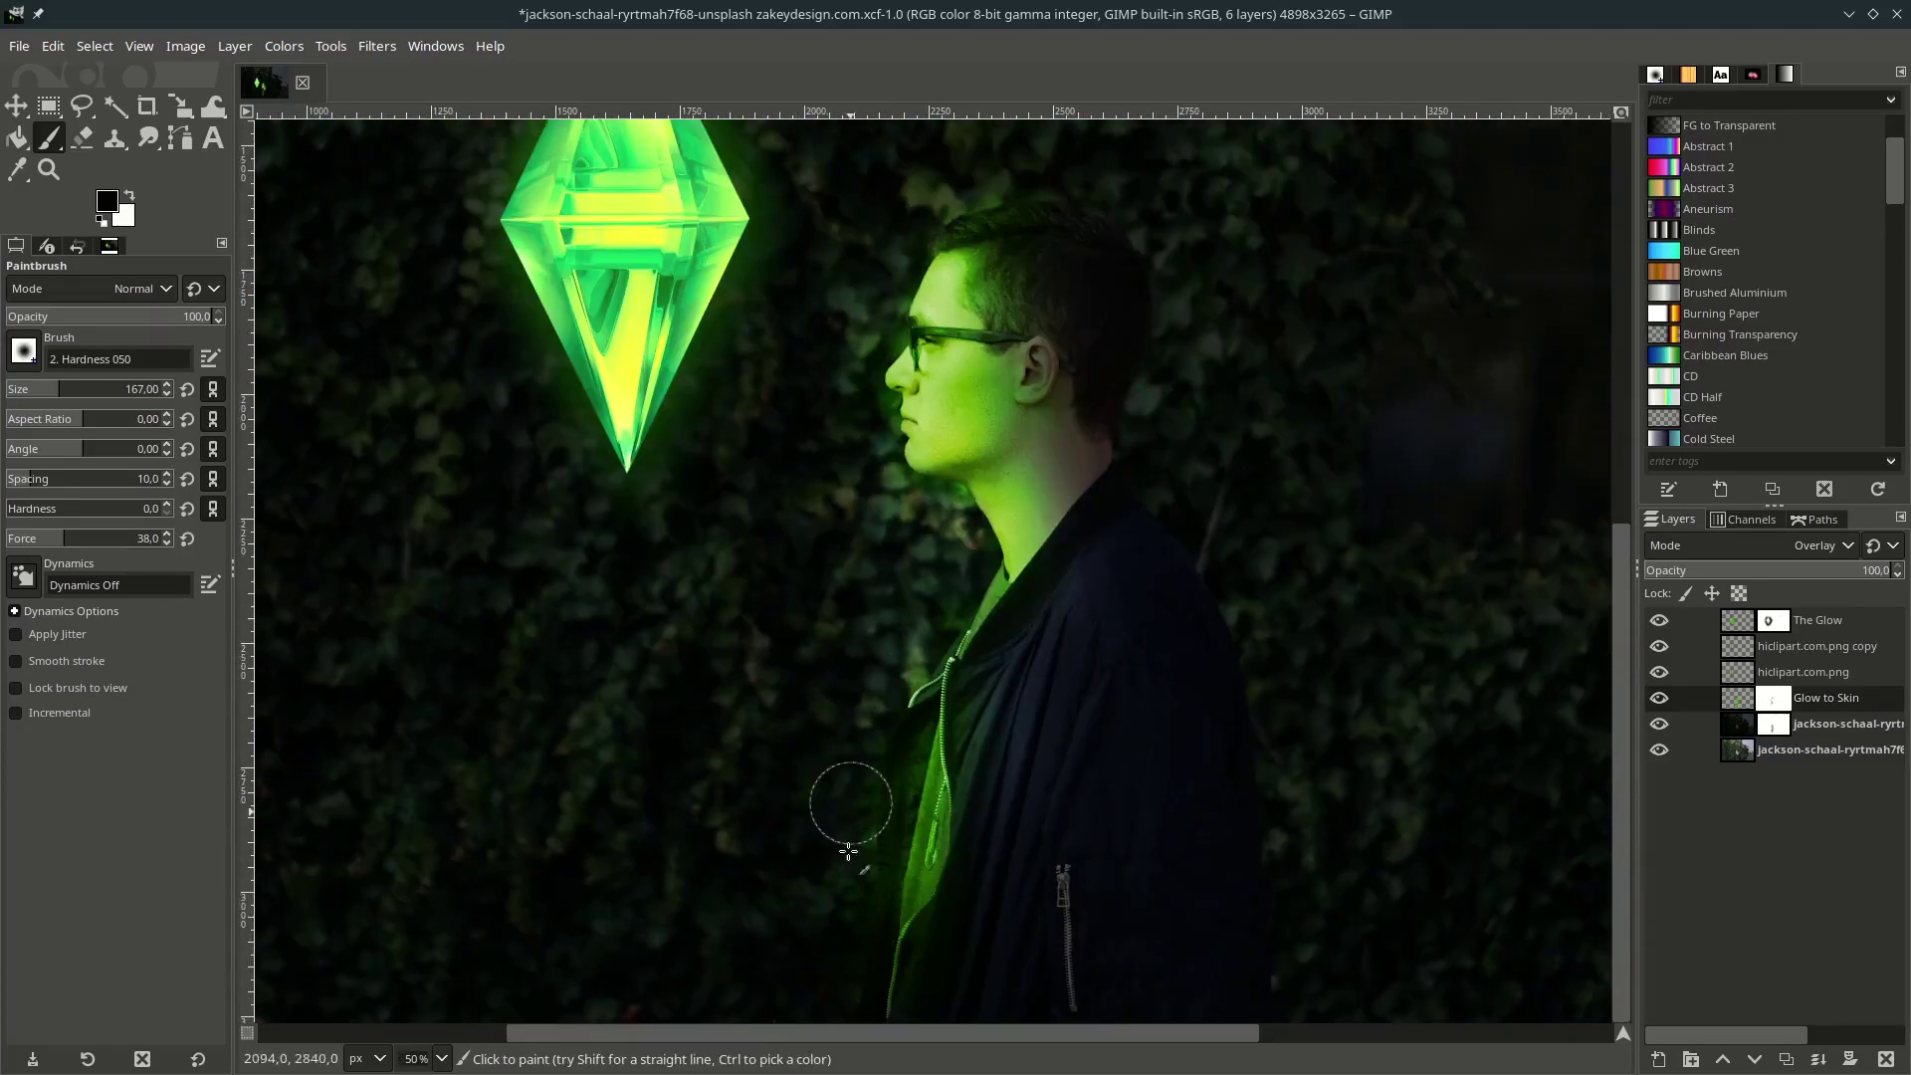
scroll(845, 796, "up", 1)
scroll(837, 711, "up", 3)
left_click_drag(58, 389, 30, 390)
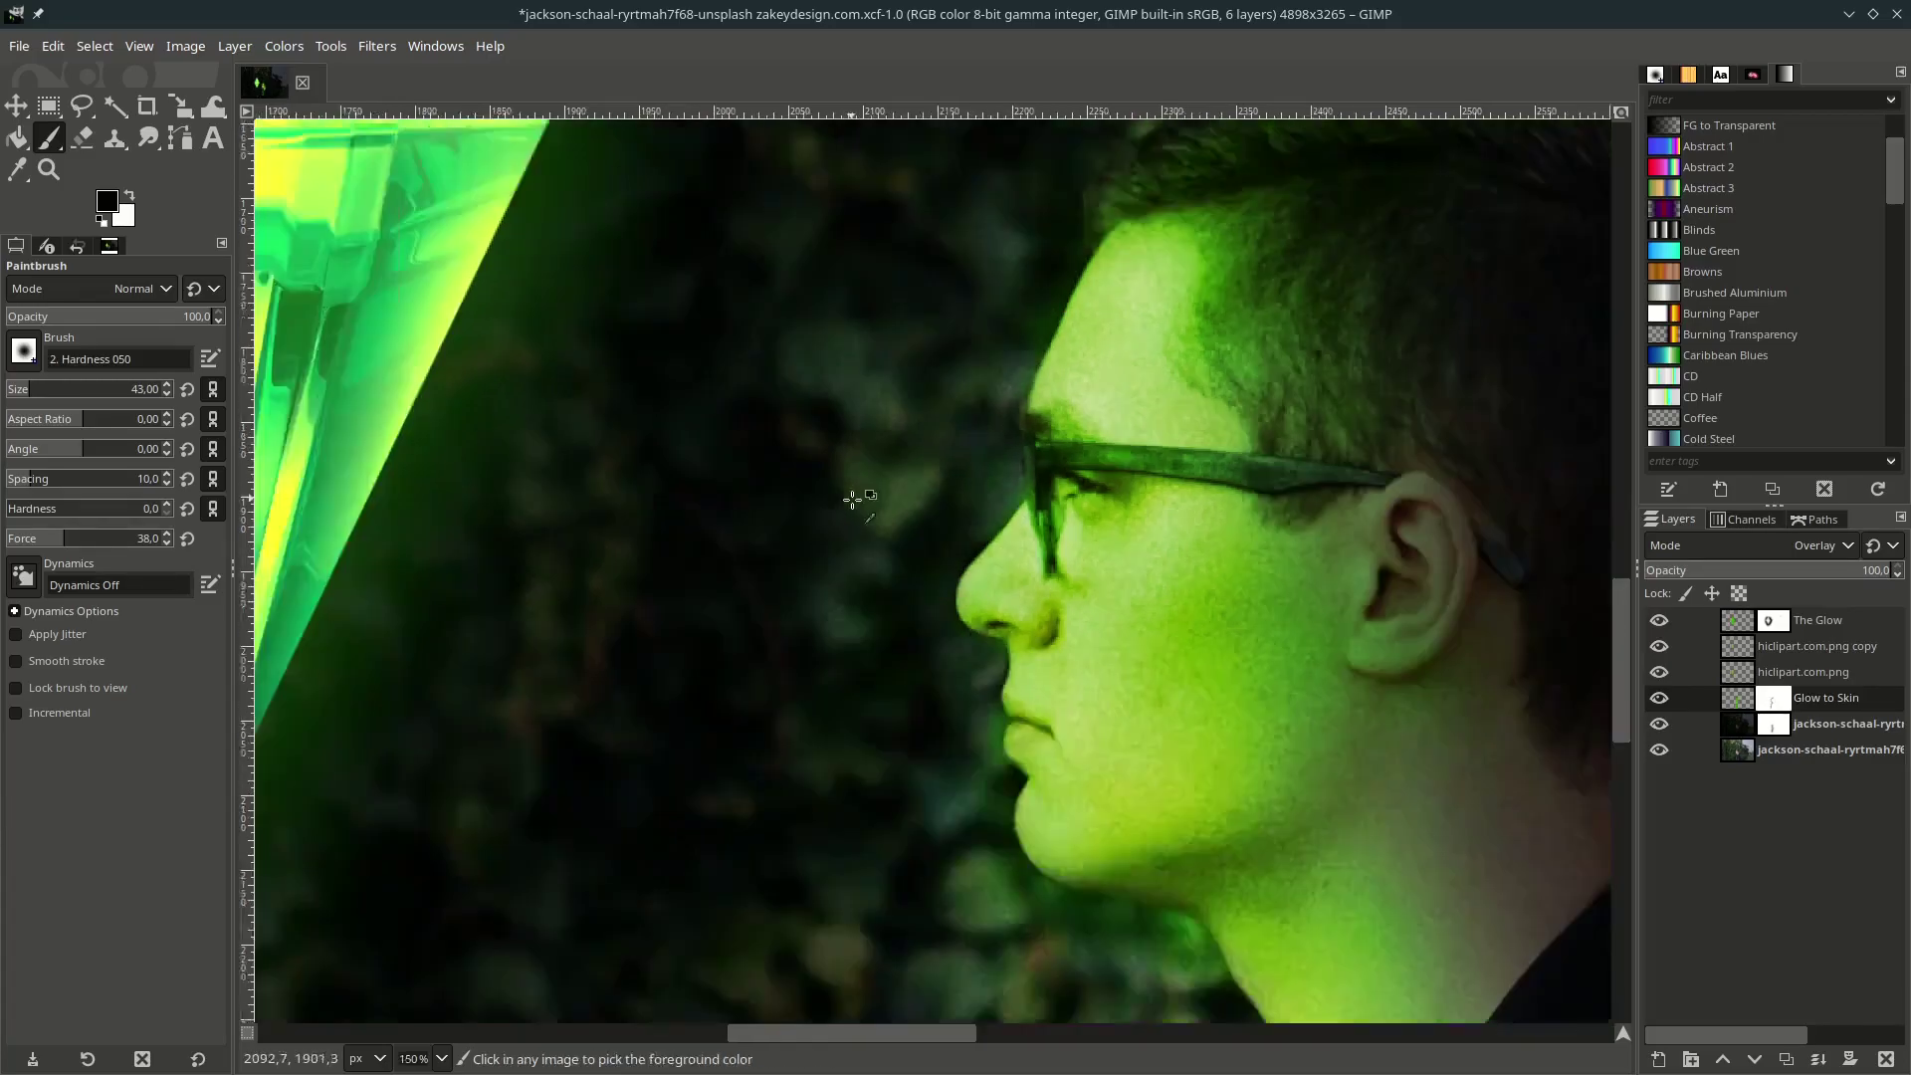
scroll(979, 583, "down", 3)
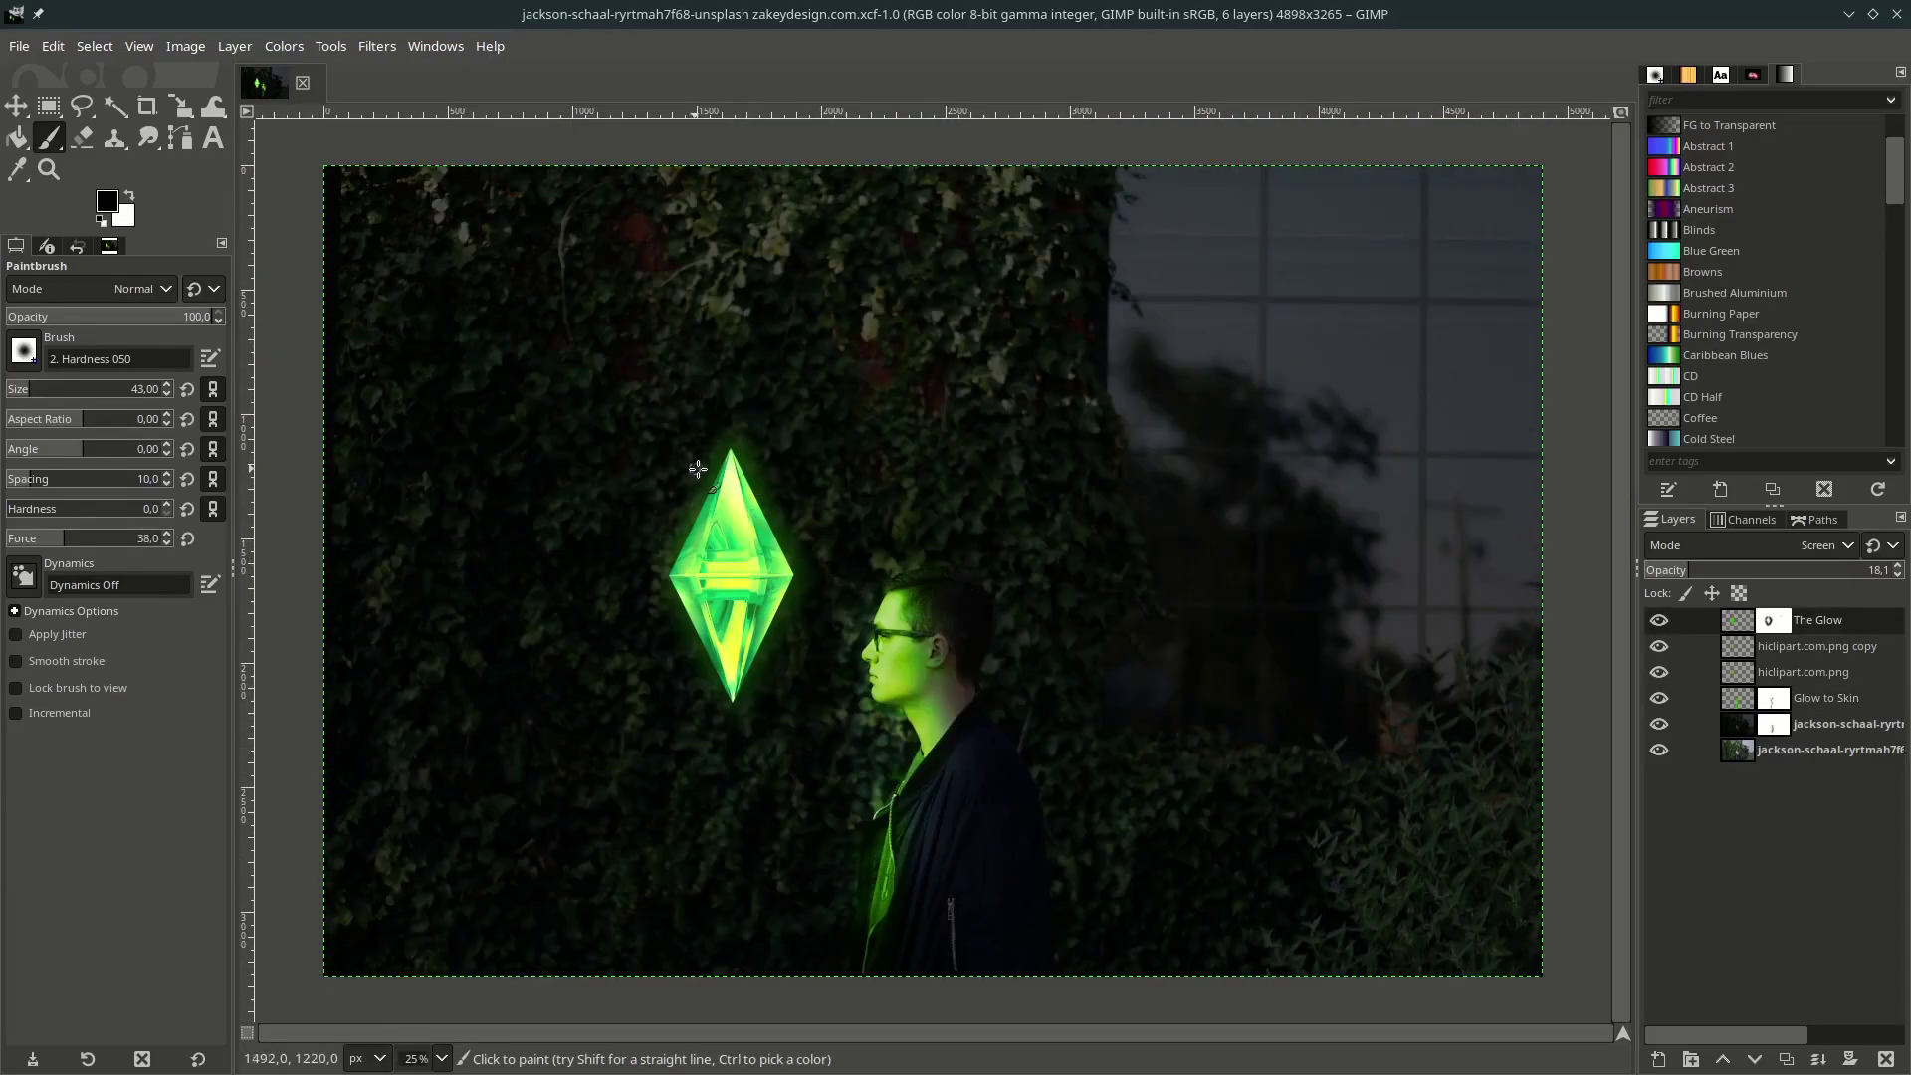
Add Particle.jpg as a layer and scale it down to 1507×2260.
left_click(21, 47)
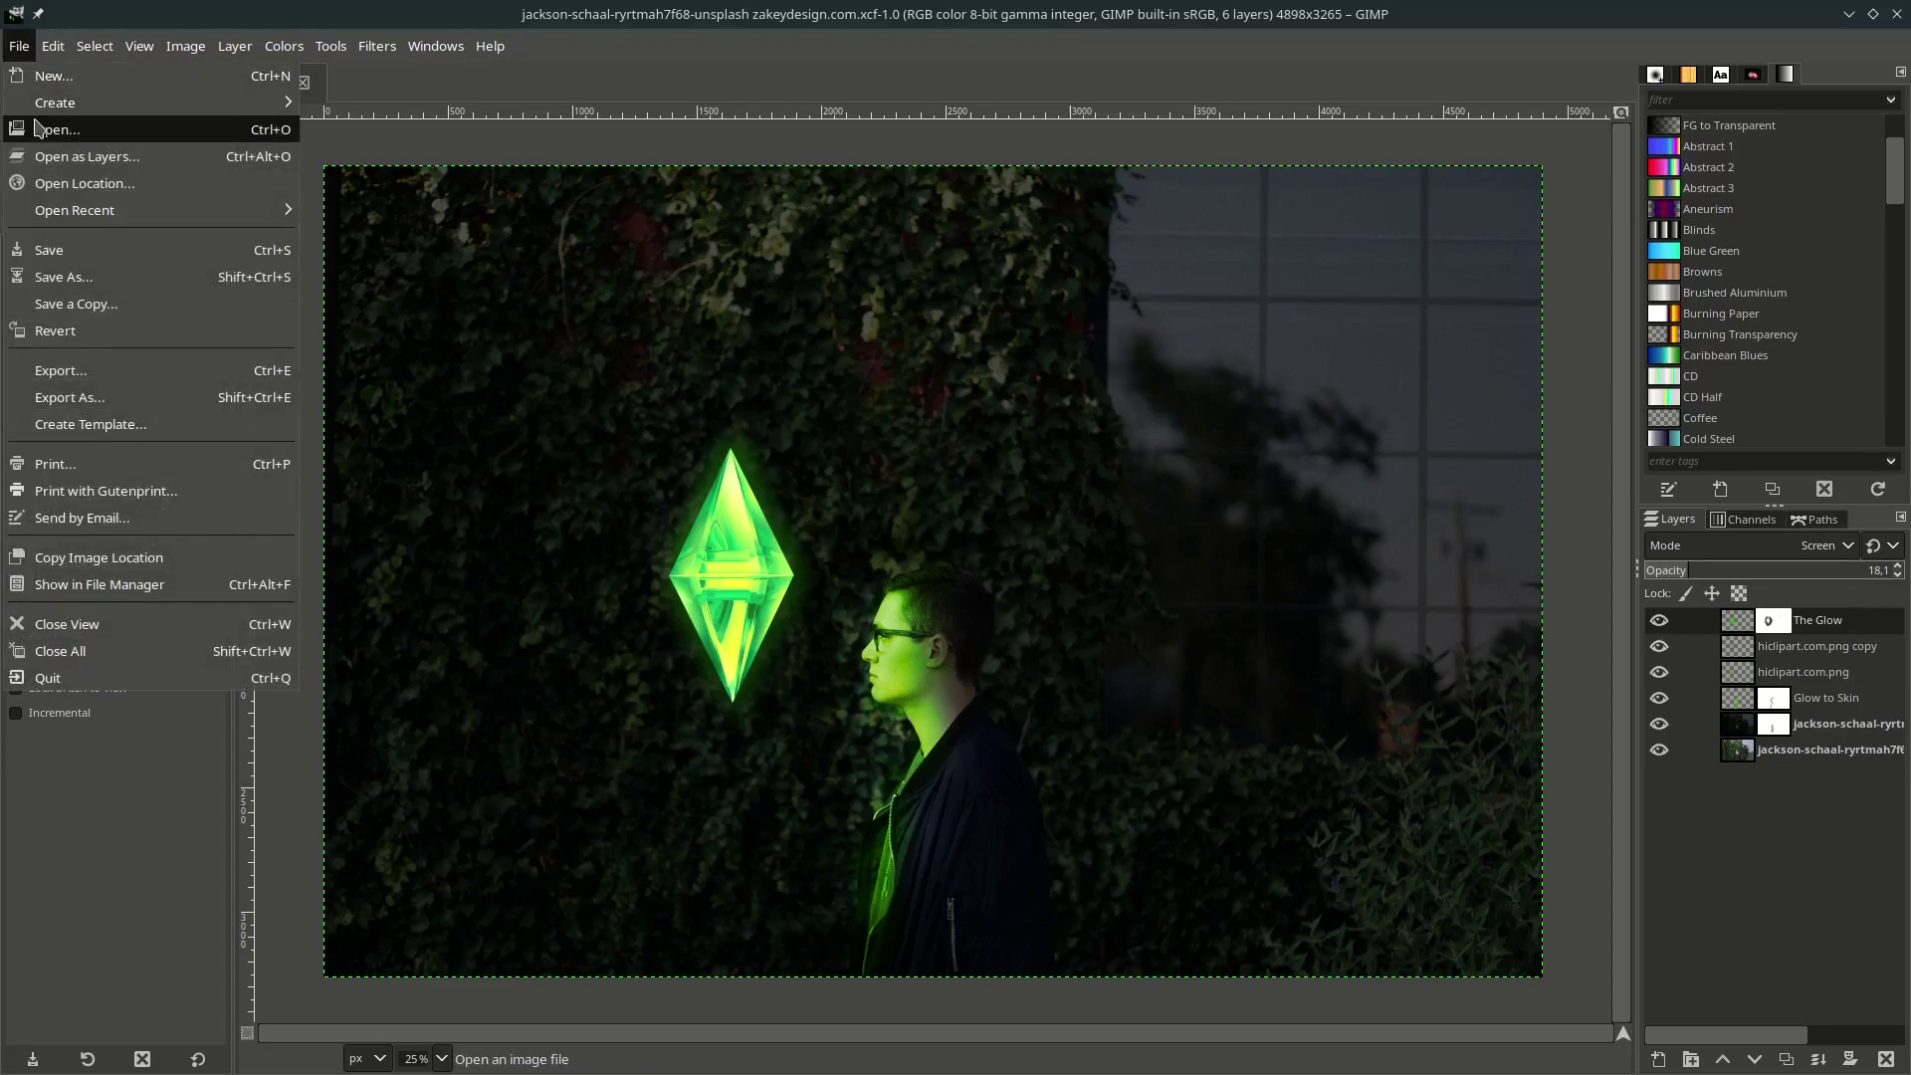
left_click(60, 160)
double_click(336, 221)
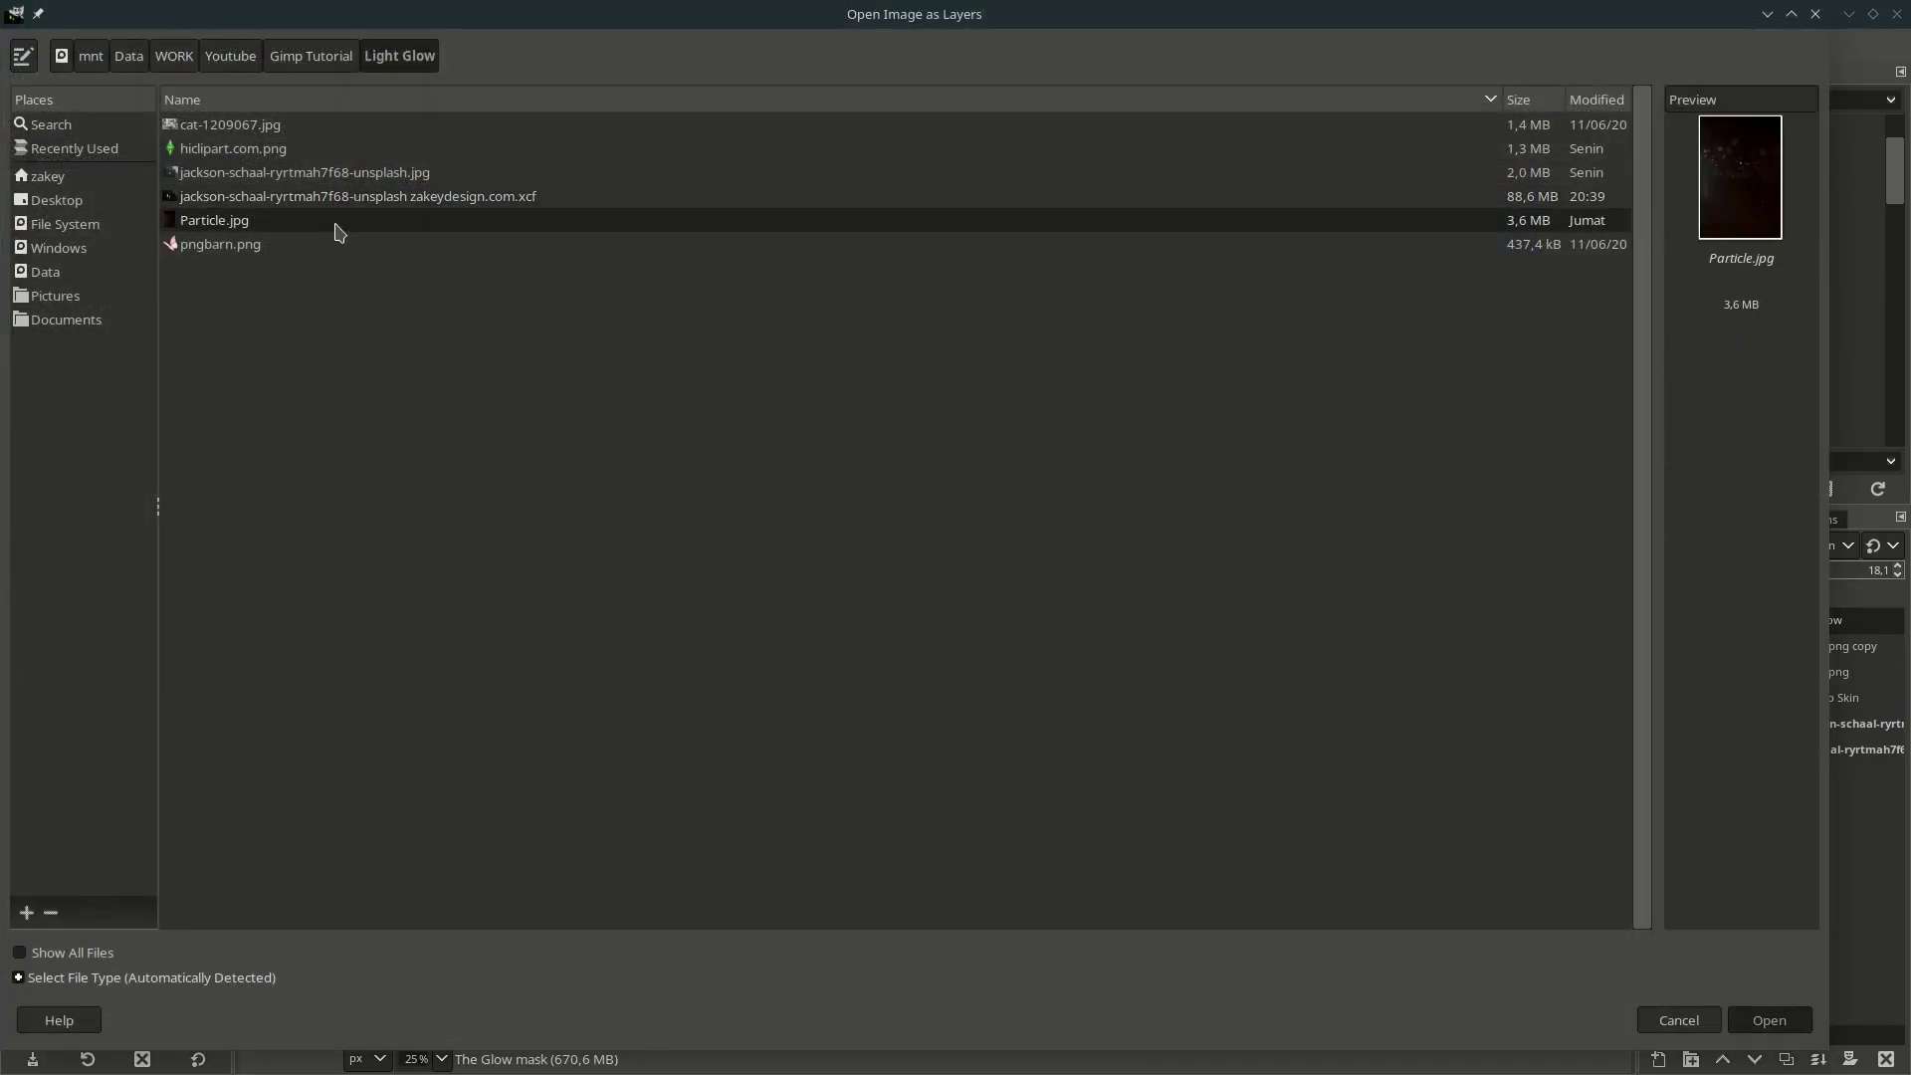
key("minus")
key("m")
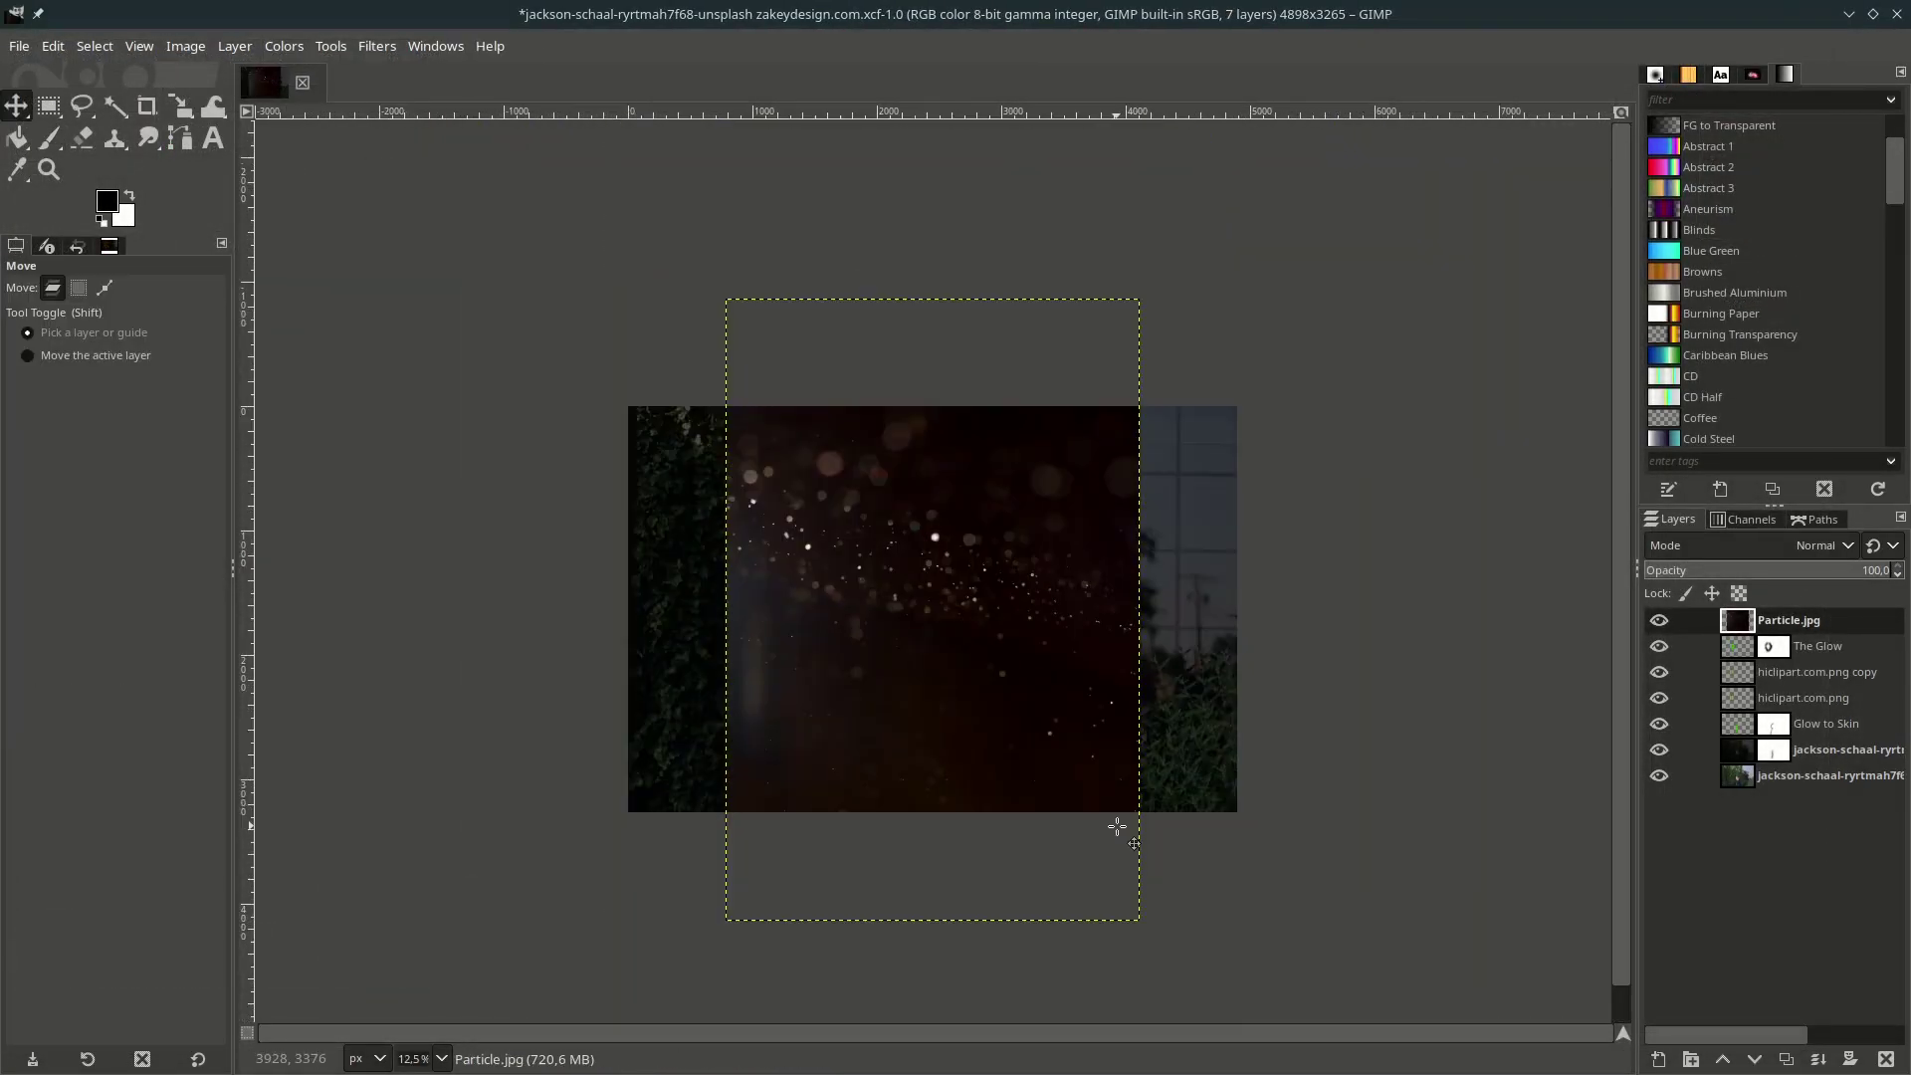
key("shift+s")
left_click(1117, 826)
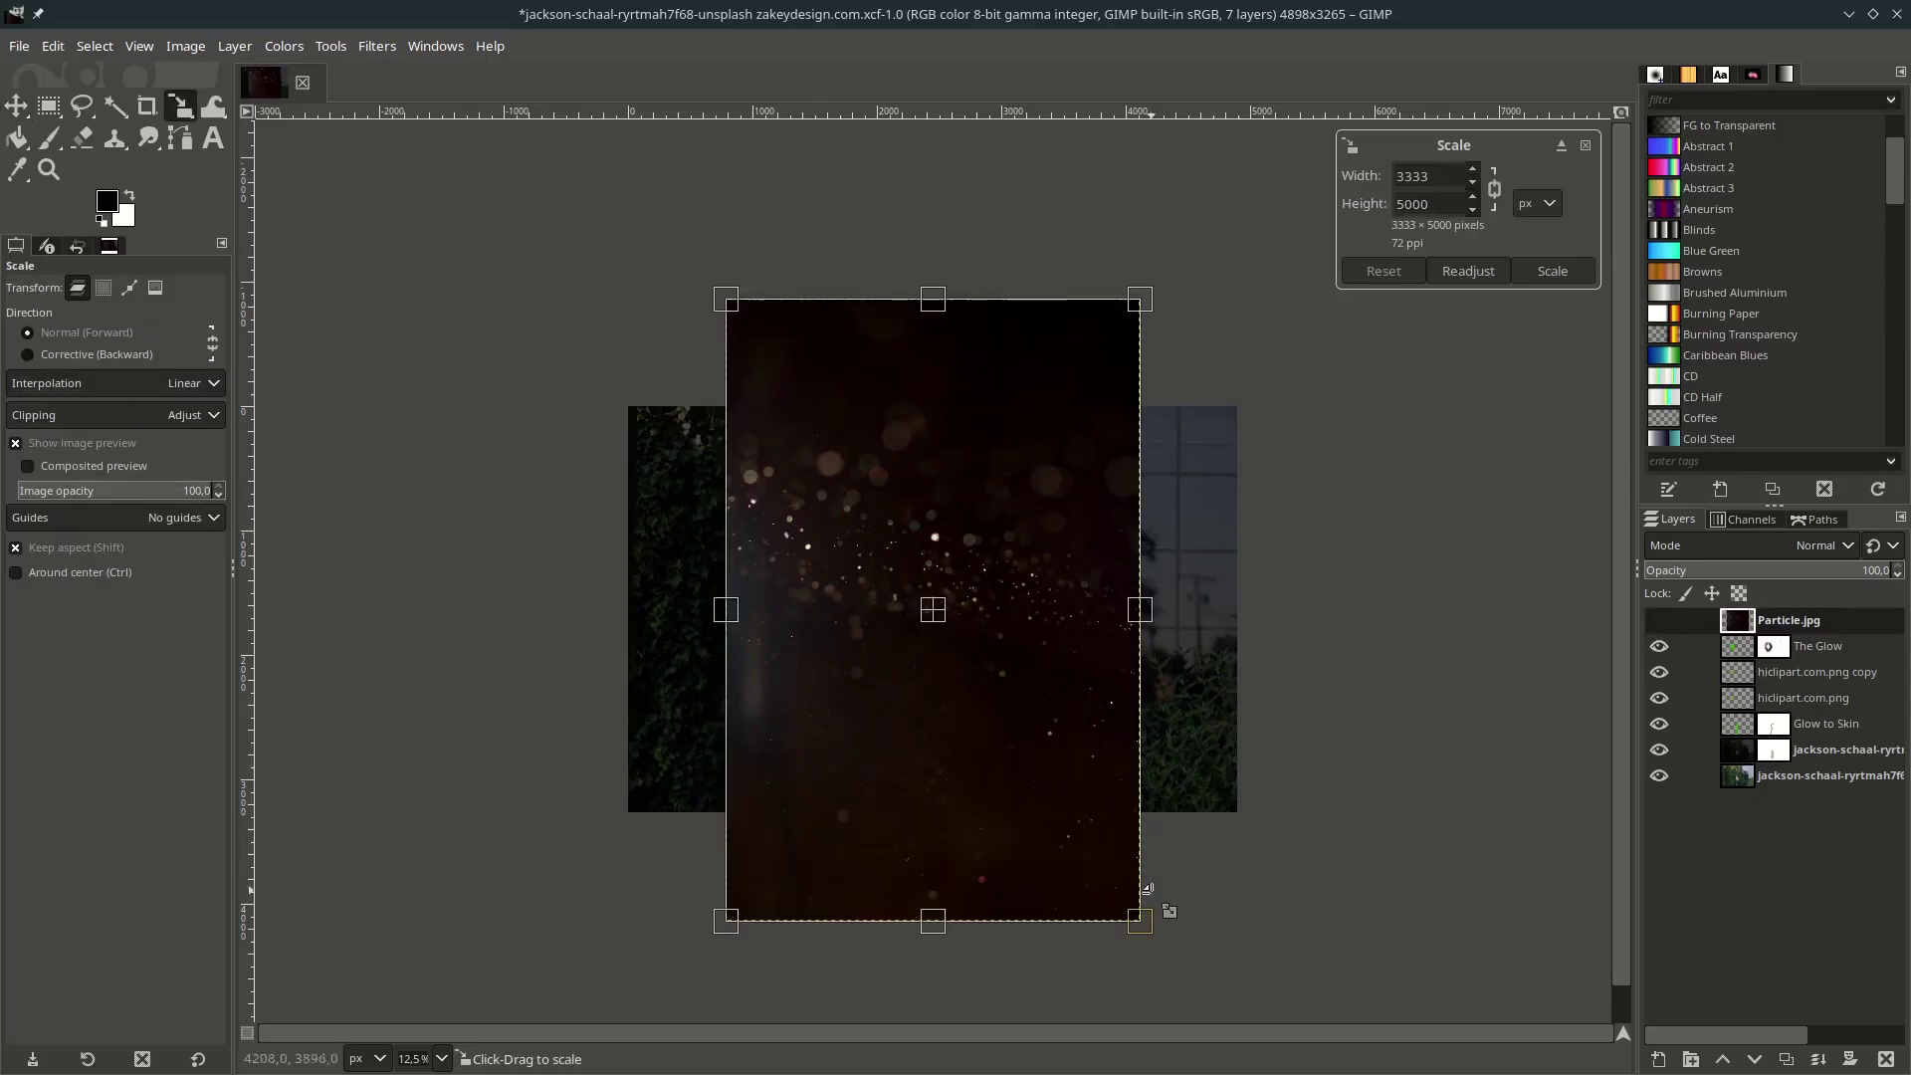
left_click_drag(1141, 920, 741, 630)
scroll(950, 609, "up", 3)
key("Return")
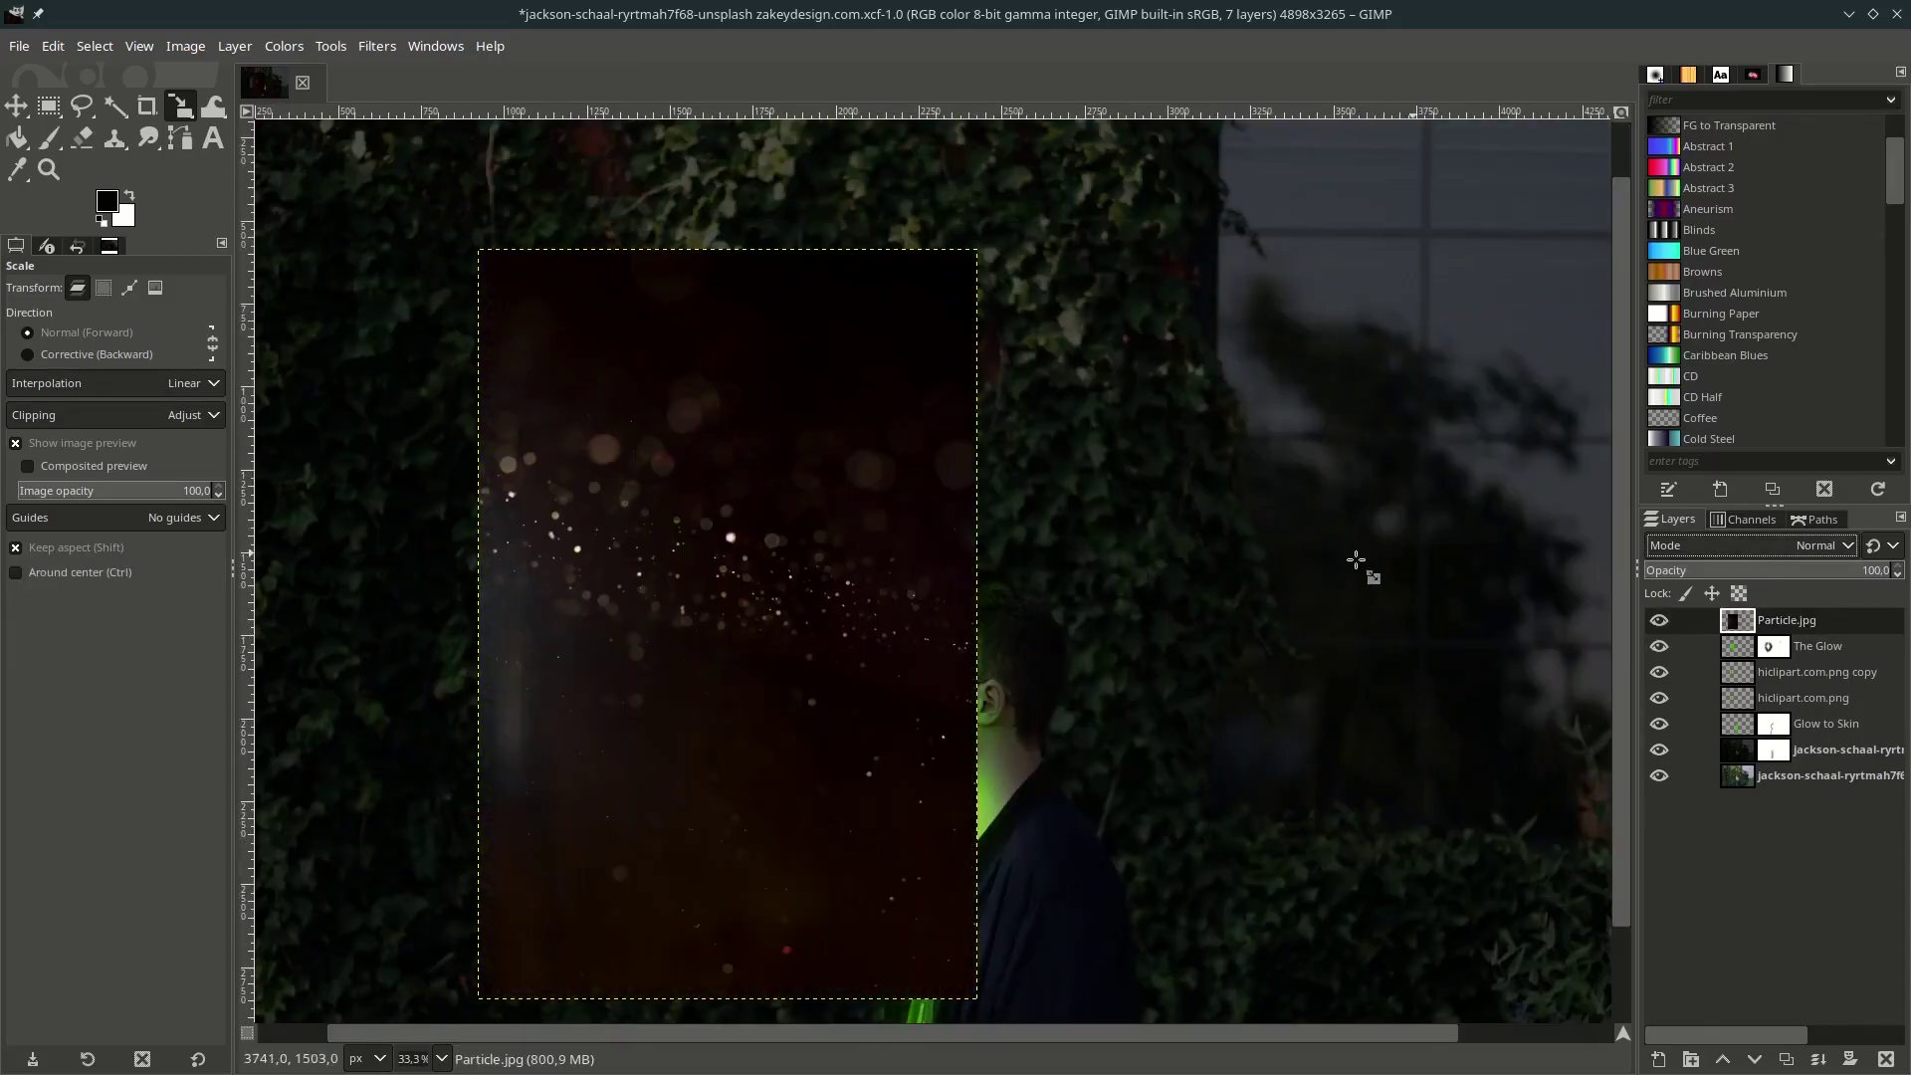
Set the Particle.jpg layer to Dodge mode, keeping it the active layer.
left_click(1821, 545)
scroll(1764, 701, "down", 1)
left_click(1763, 731)
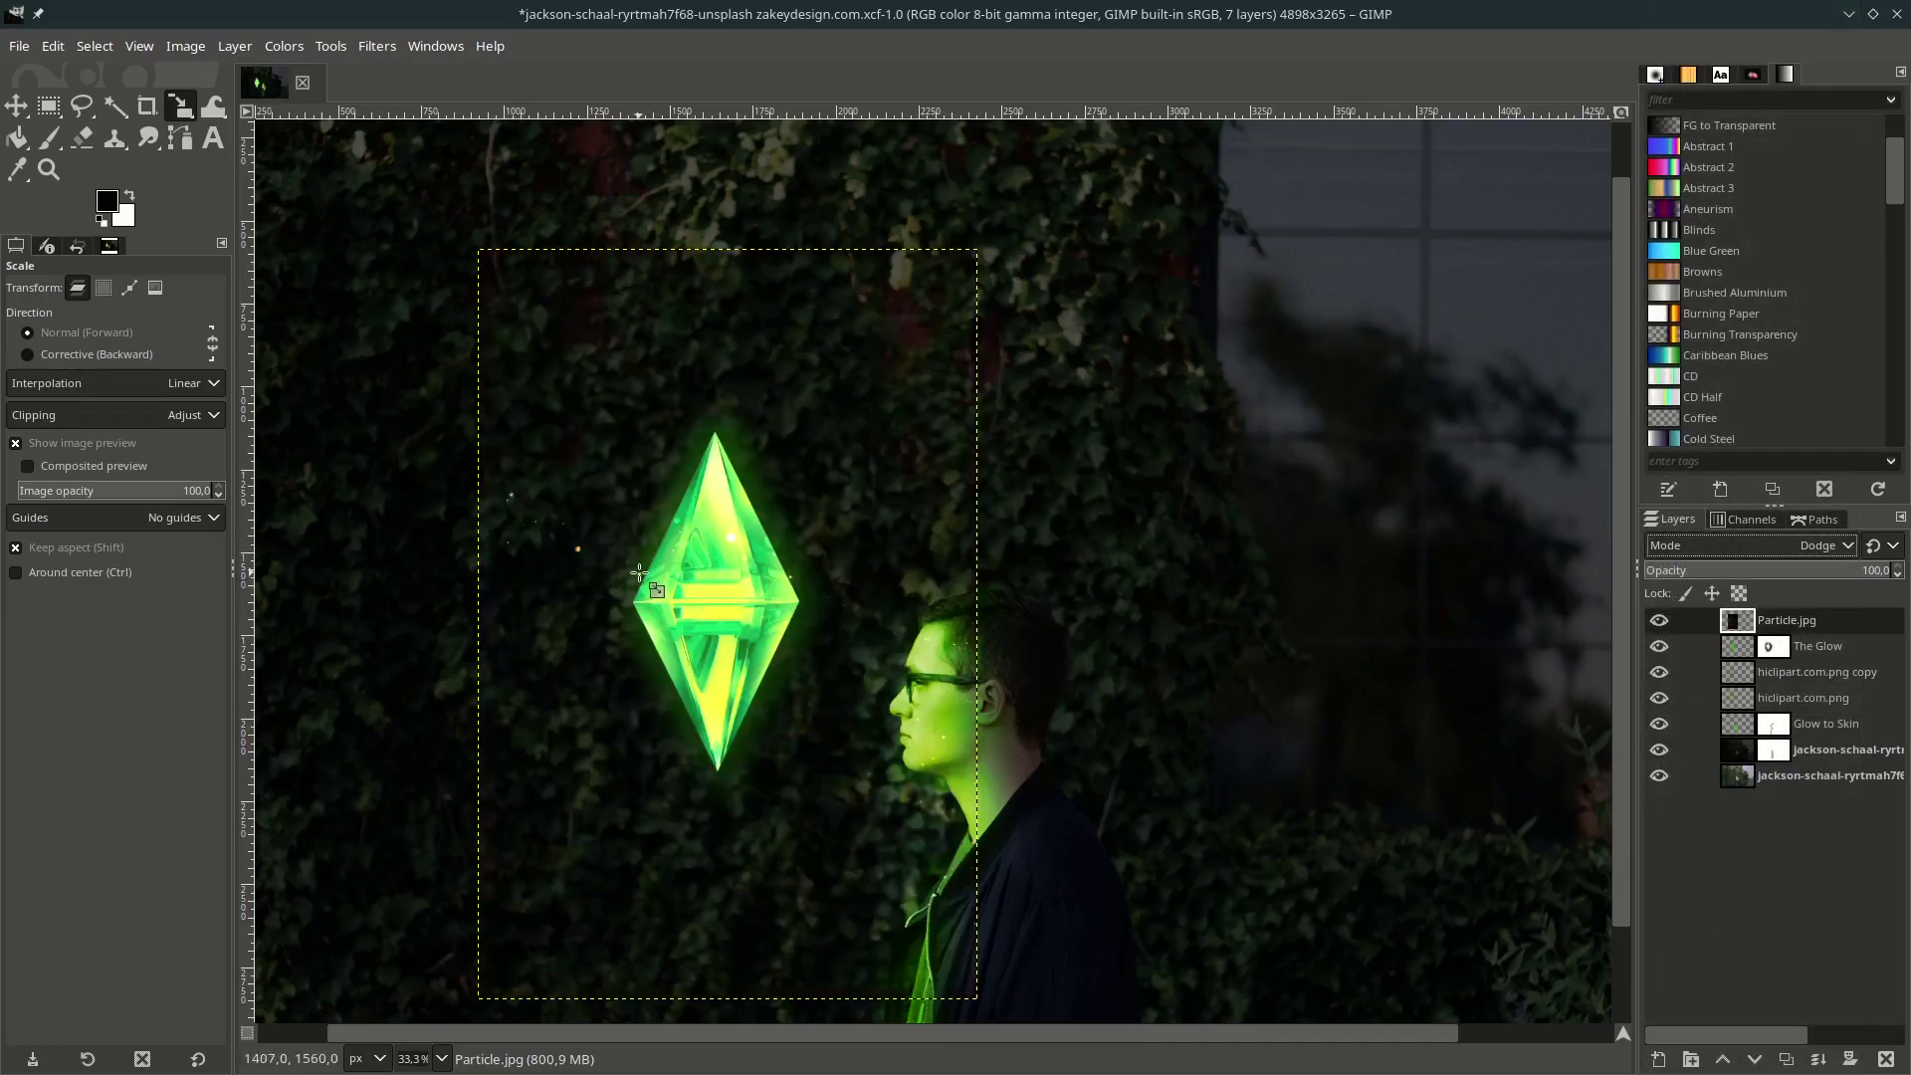
scroll(727, 587, "left", 1)
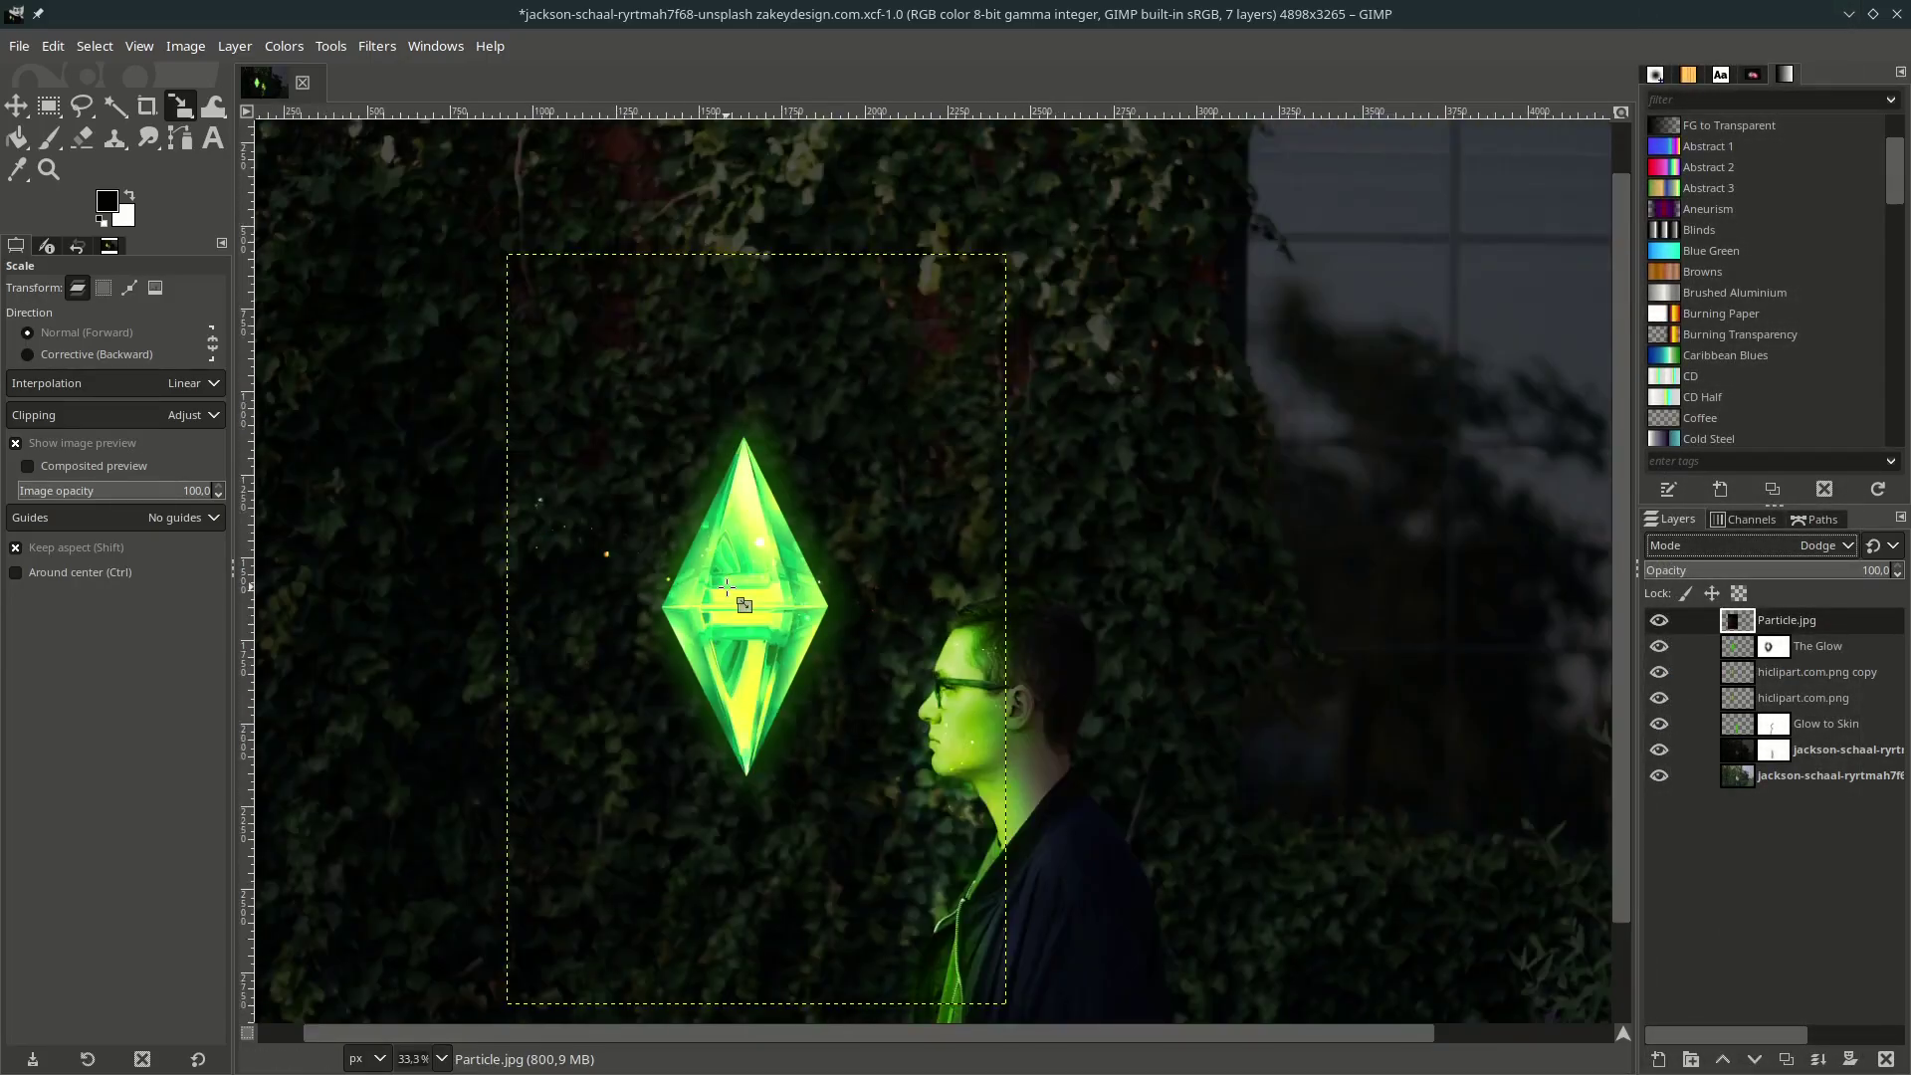
left_click(1787, 648)
left_click(1789, 625)
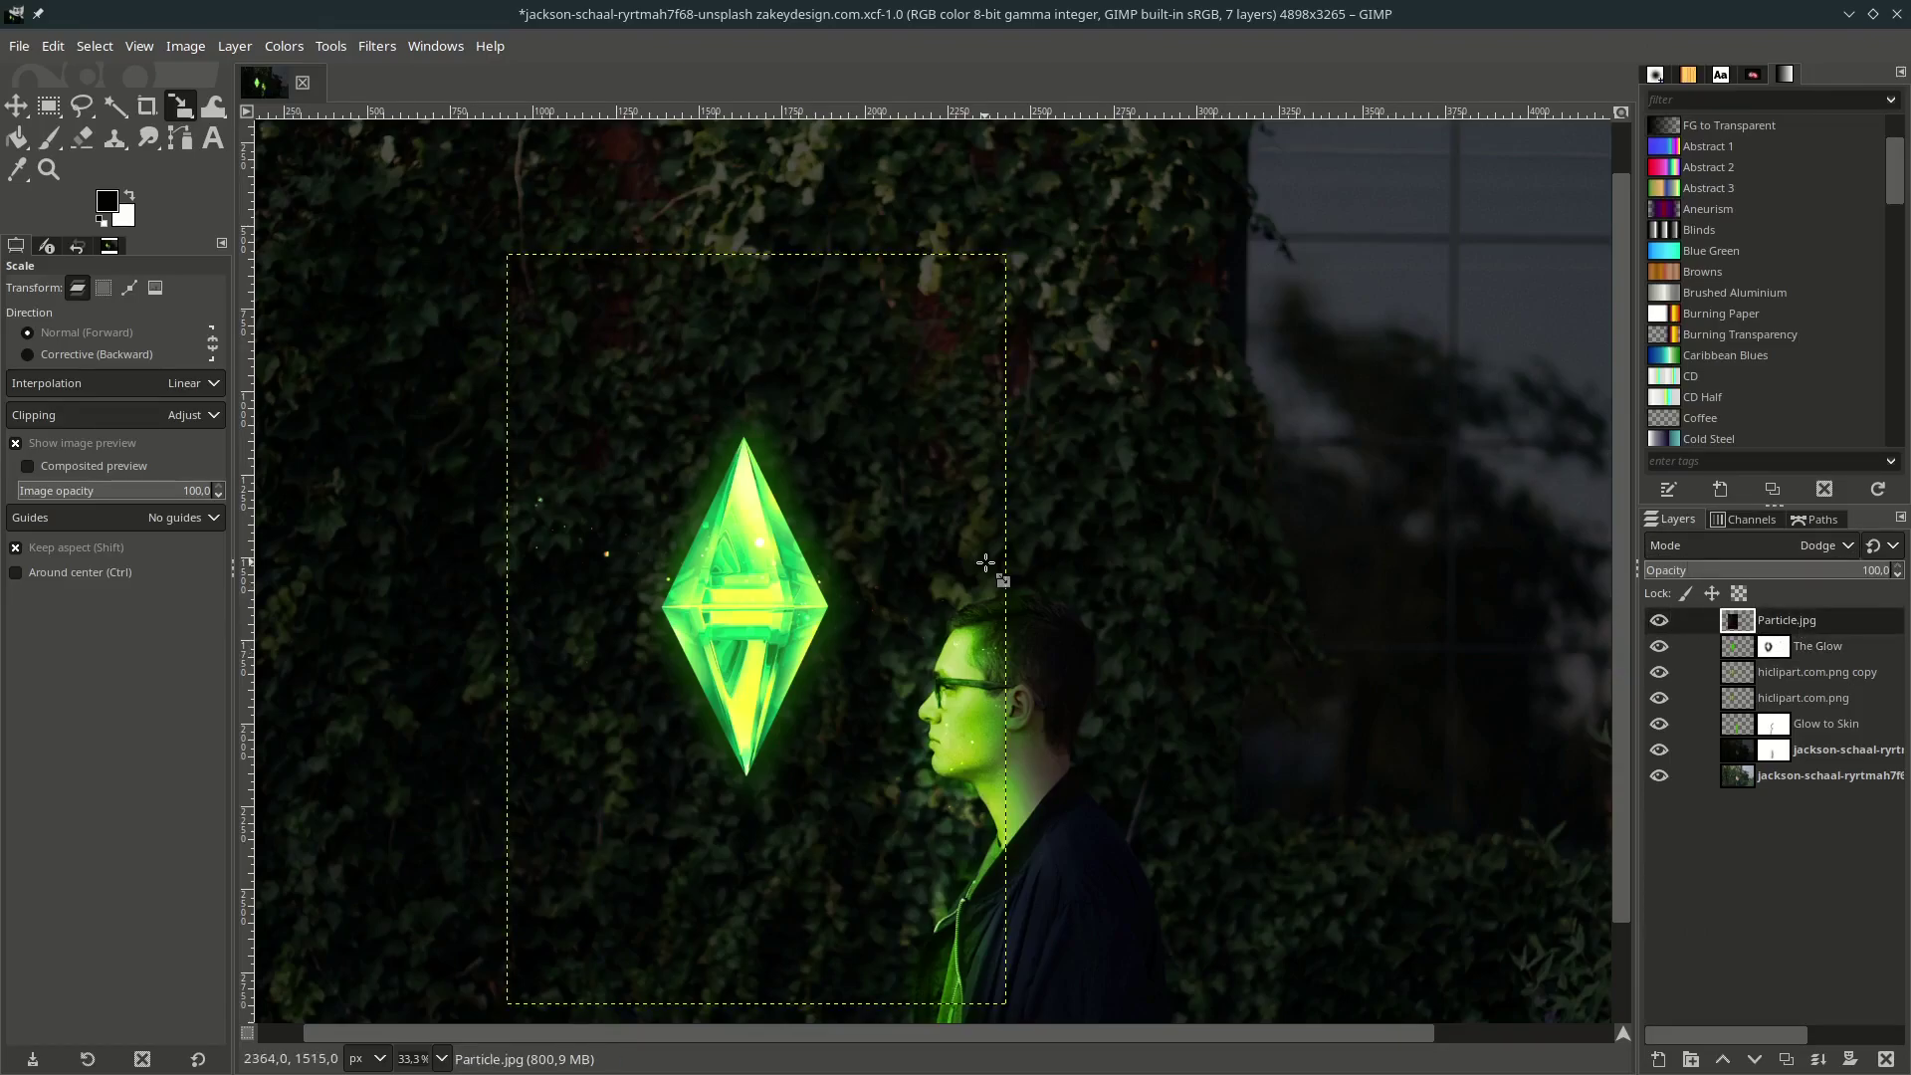
Duplicate the Particle.jpg layer and rotate the copy about 65°.
left_click(1786, 1059)
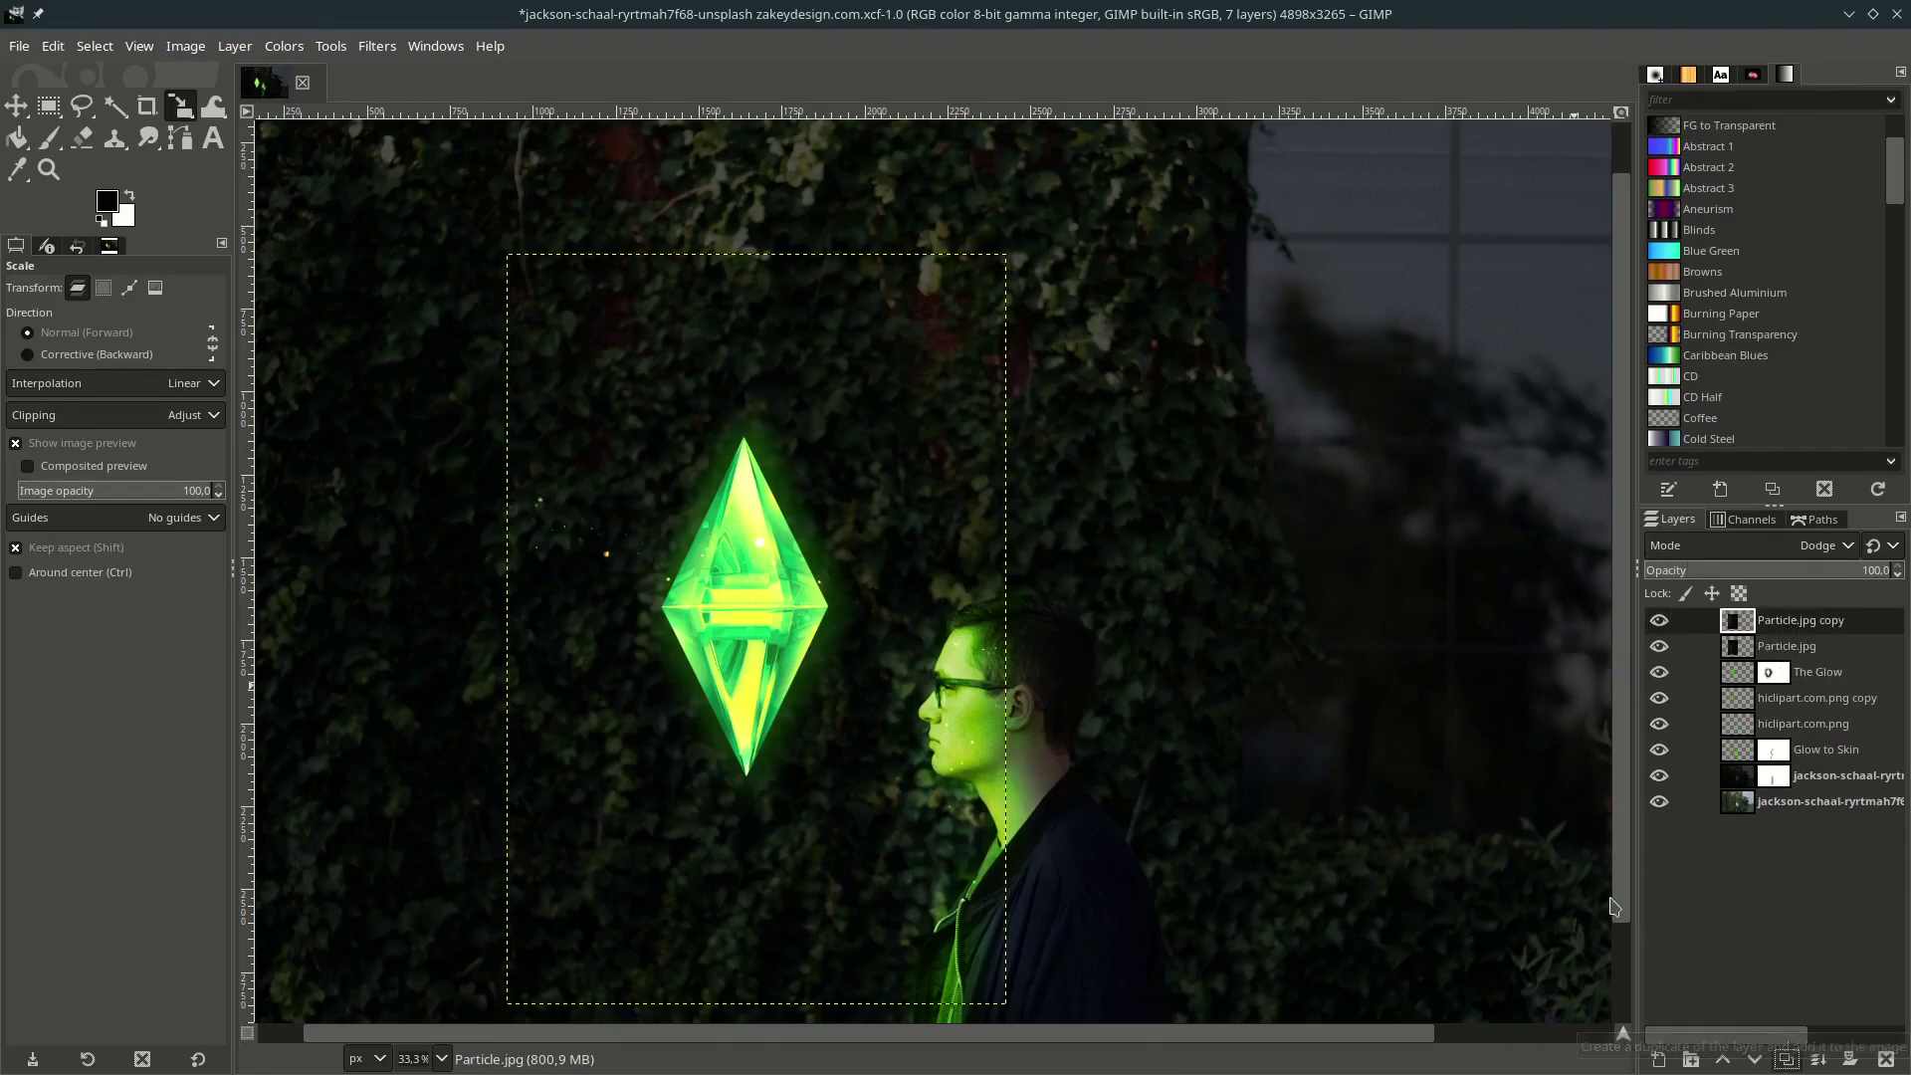
key("shift+r")
key("minus")
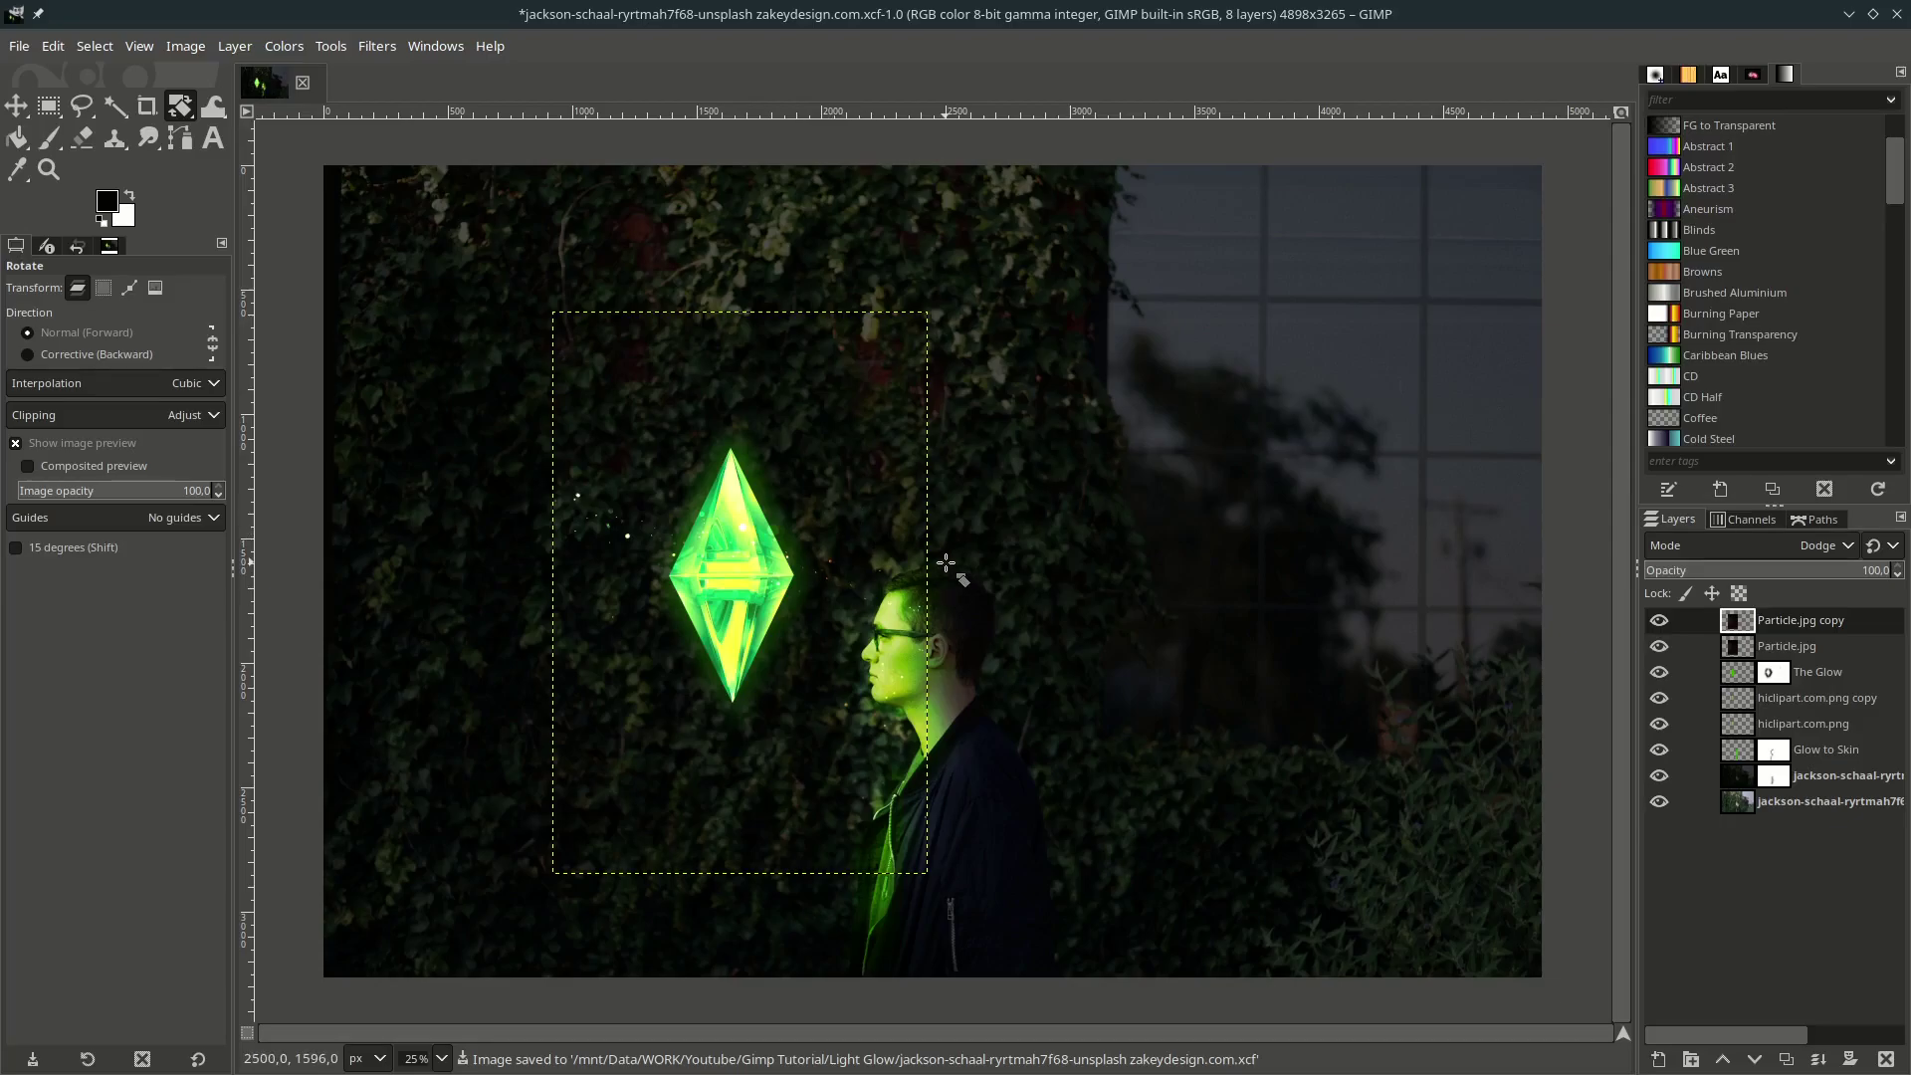
left_click_drag(922, 529, 822, 629)
key("Return")
Enlarge the rotated particle copy around its centre to 3592×3096.
key("shift+s")
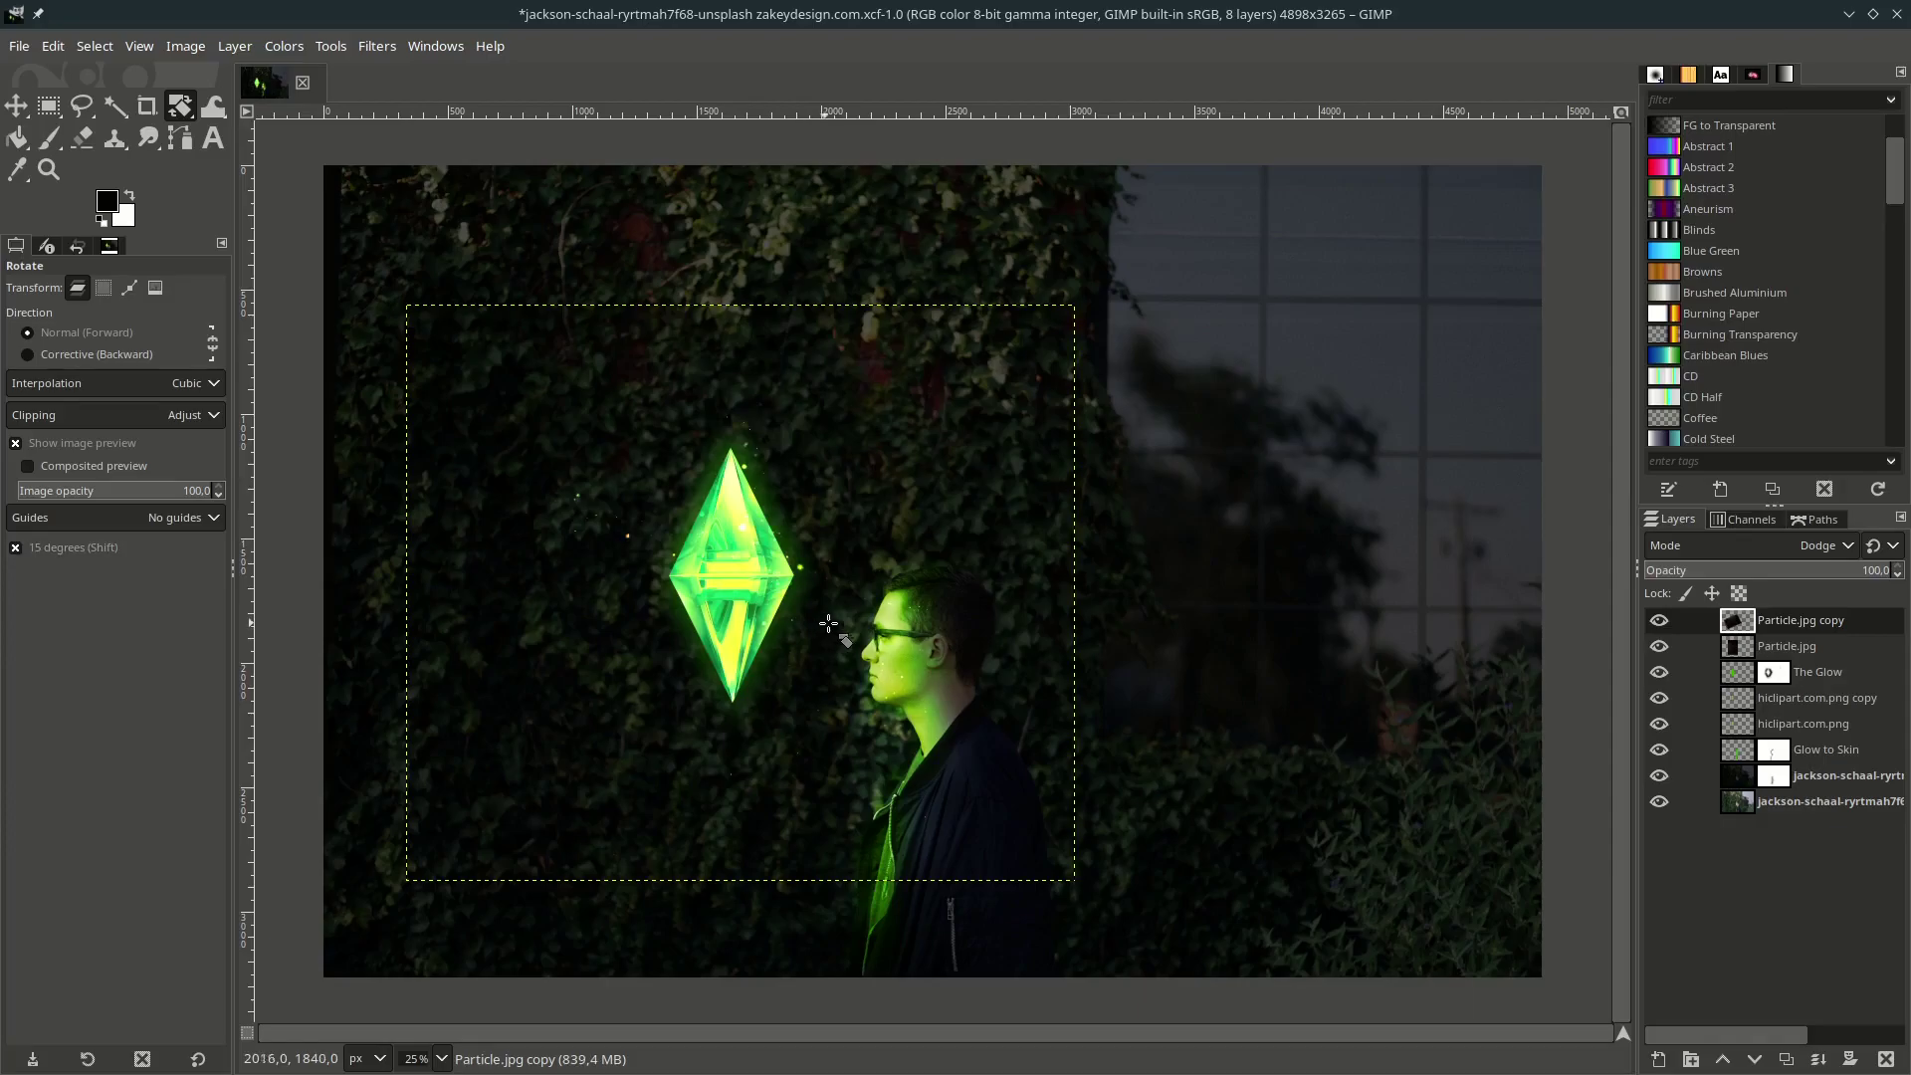
left_click(927, 675)
left_click_drag(1081, 879, 1359, 1004)
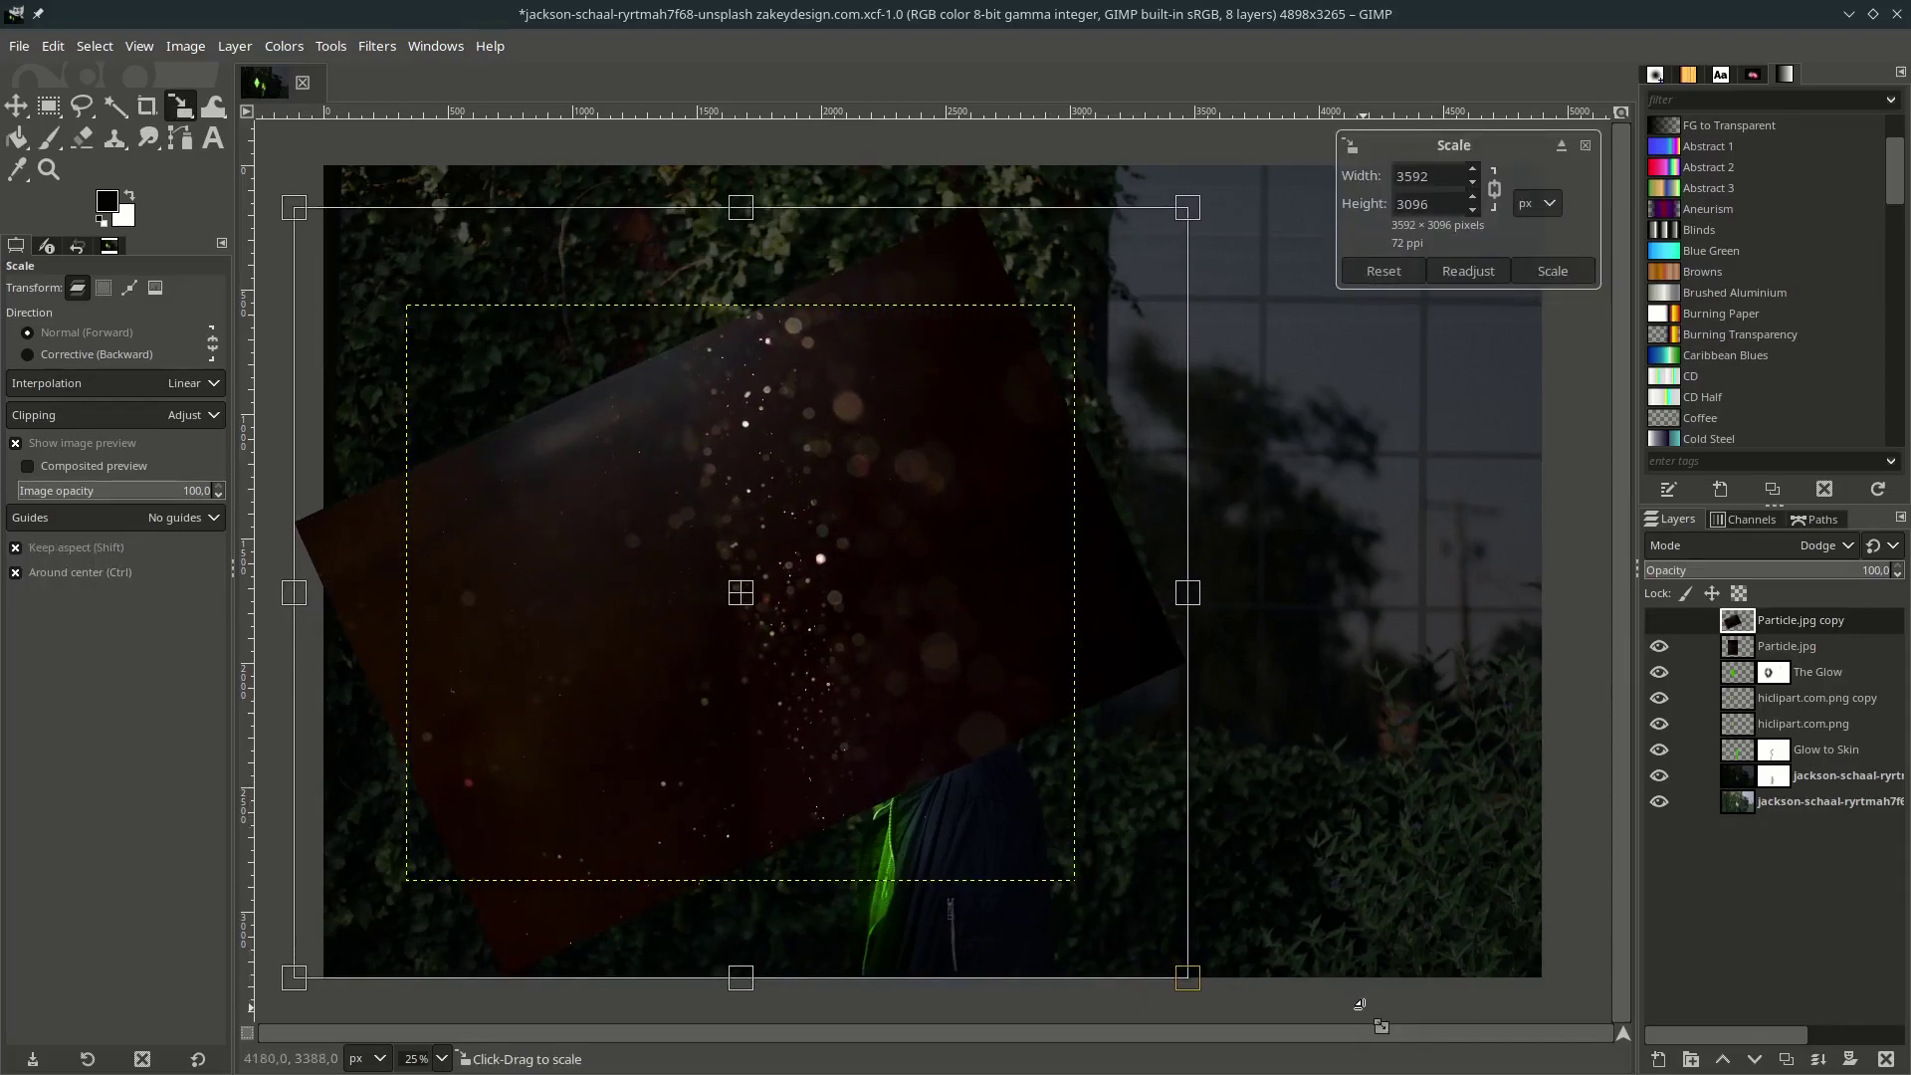
key("Return")
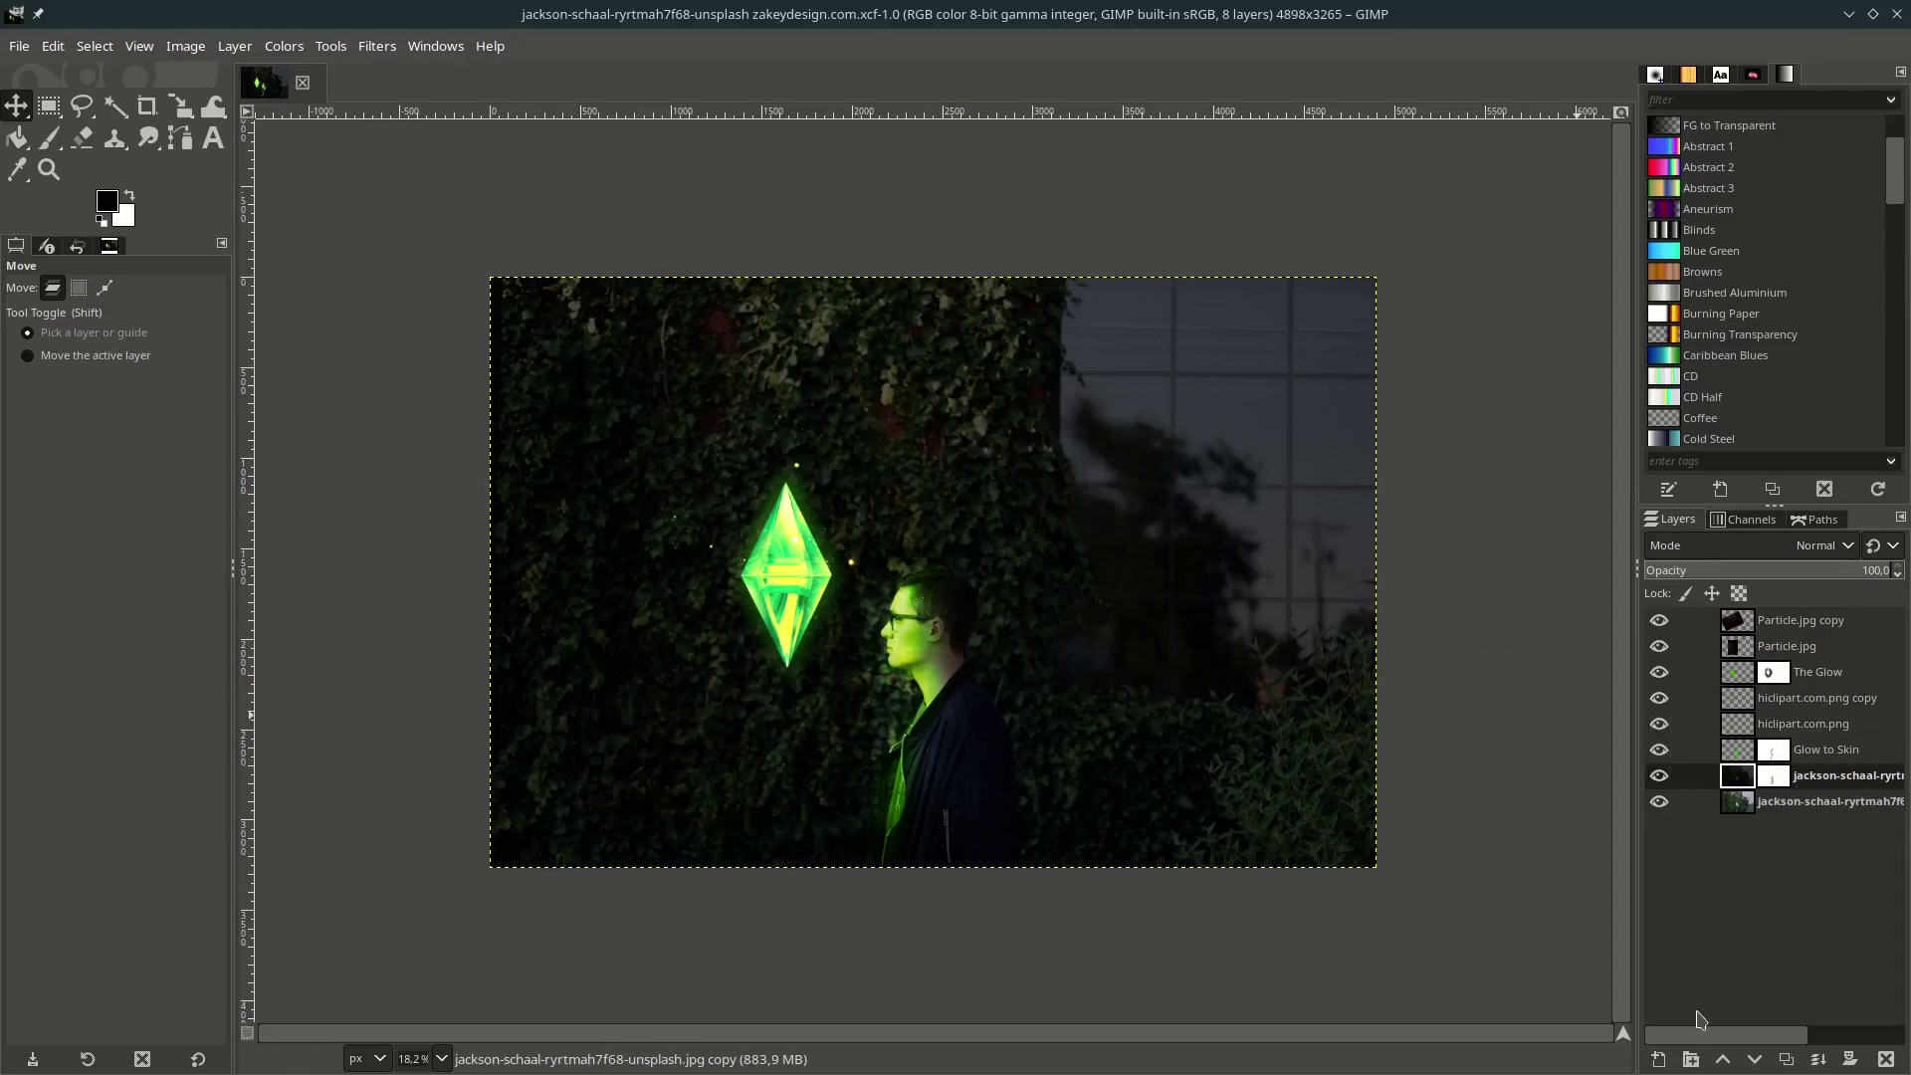
Add a new layer named 'Midnight Blue' set to HSL Color mode.
left_click(1658, 1059)
type("Midnight Blue")
key("Return")
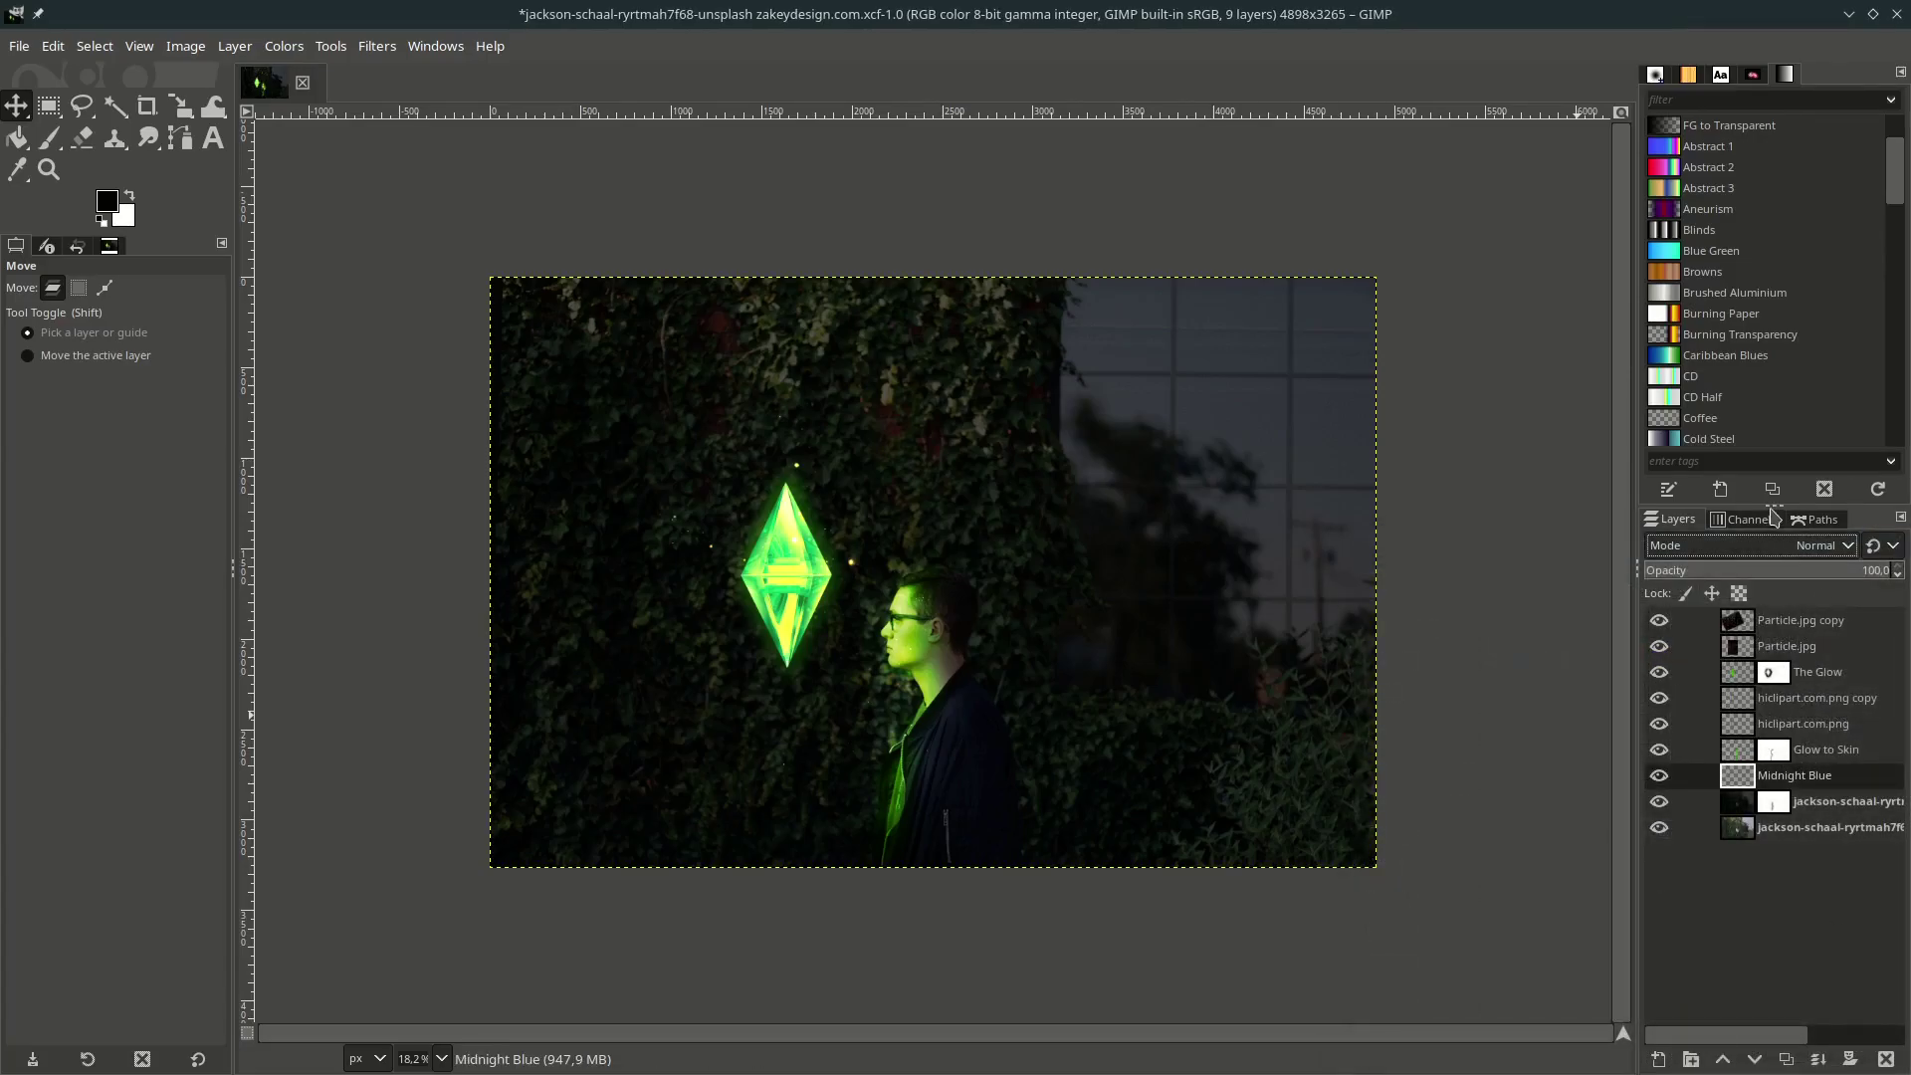
left_click(1801, 547)
left_click(1725, 848)
Fill the layer with dark blue 050a29, lower its opacity, and save.
left_click(104, 204)
triple_click(742, 469)
type("050a29")
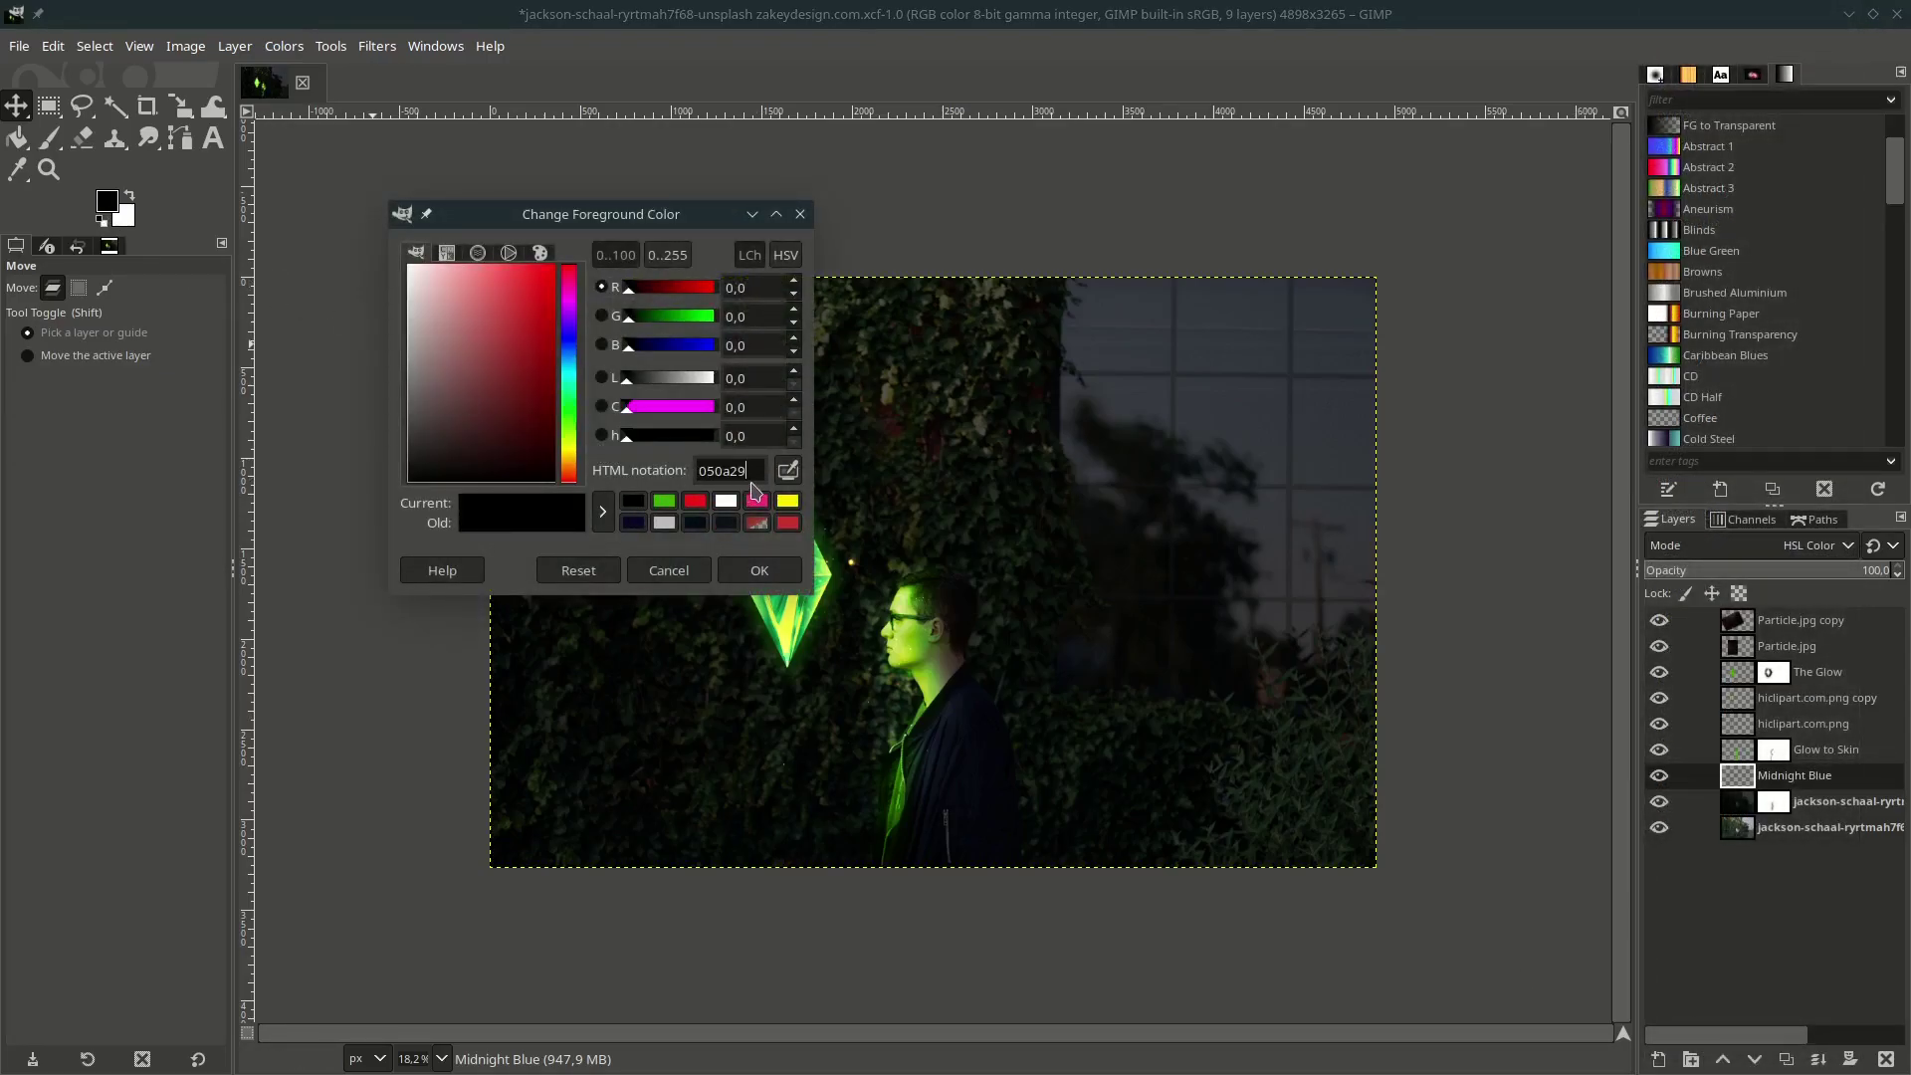
left_click(754, 577)
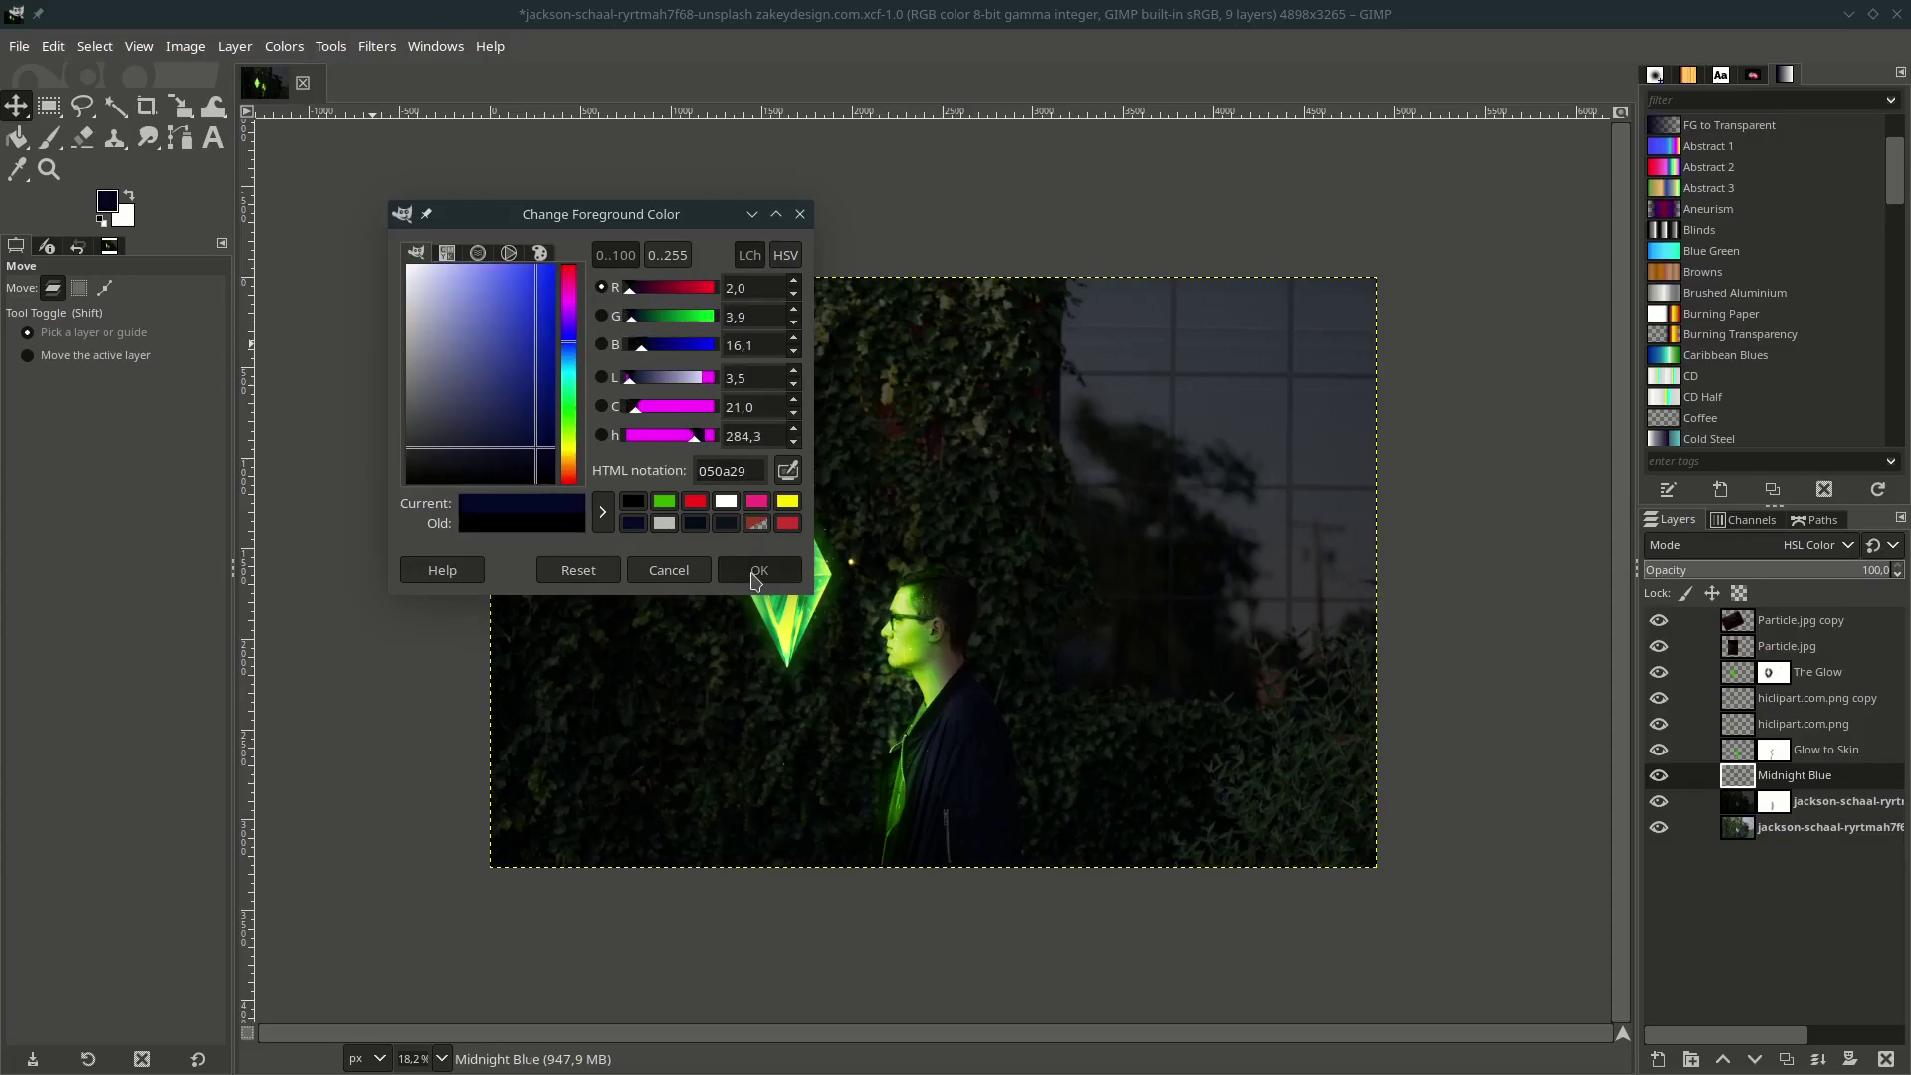
key("shift+b")
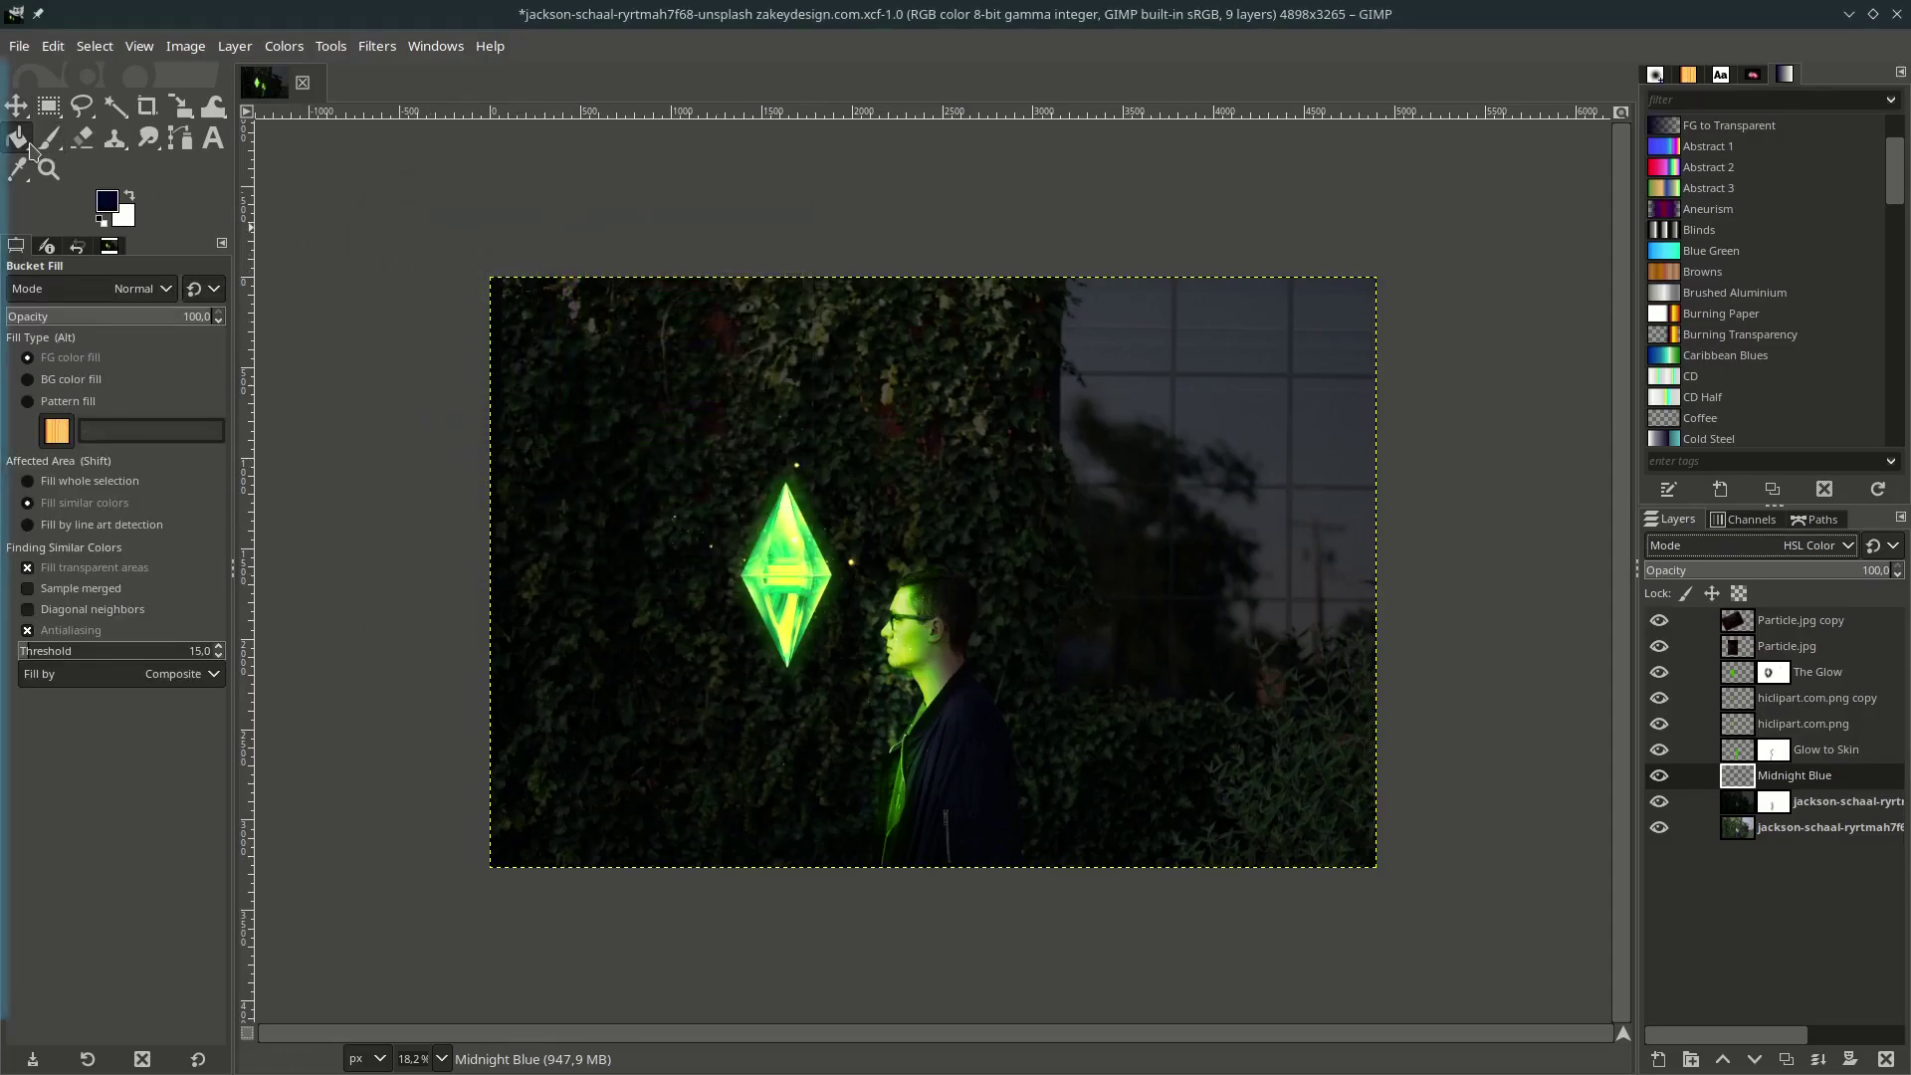
left_click(910, 428)
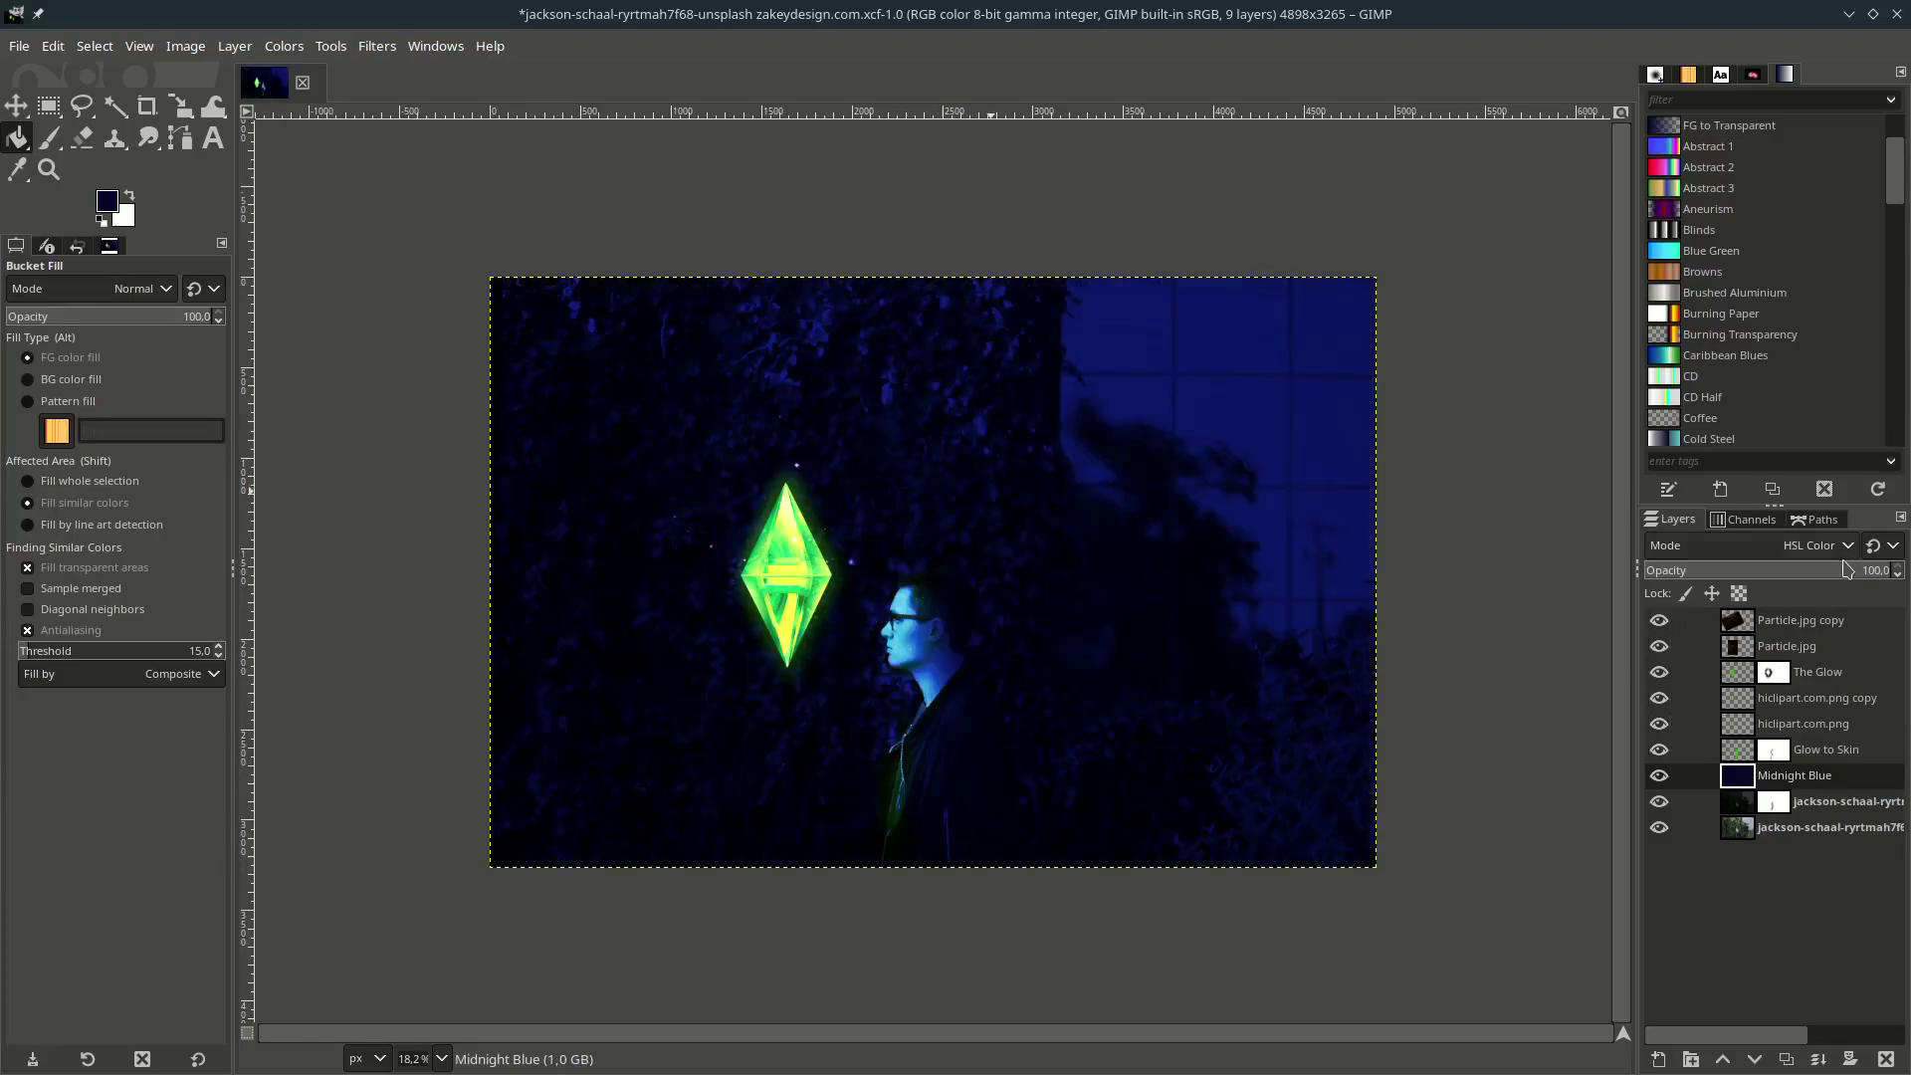
left_click_drag(1842, 580, 1745, 573)
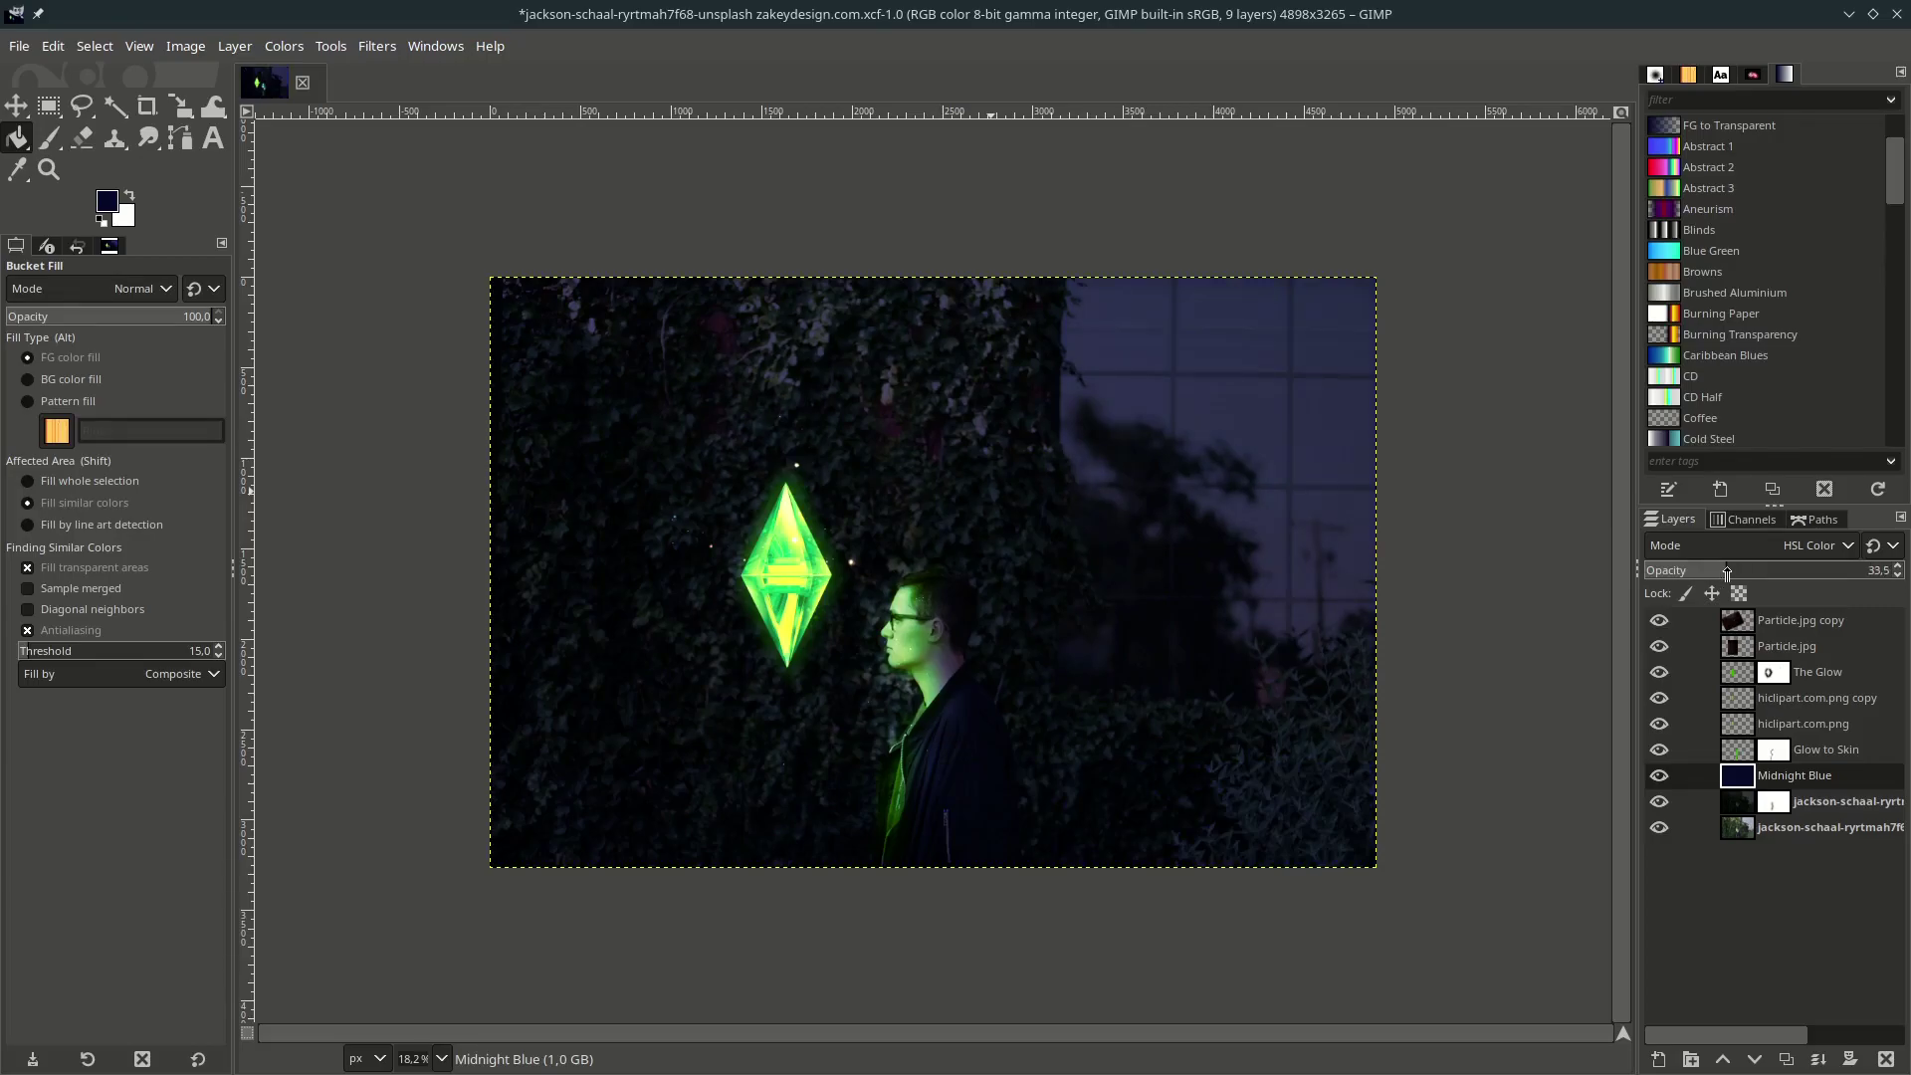
key("ctrl+s")
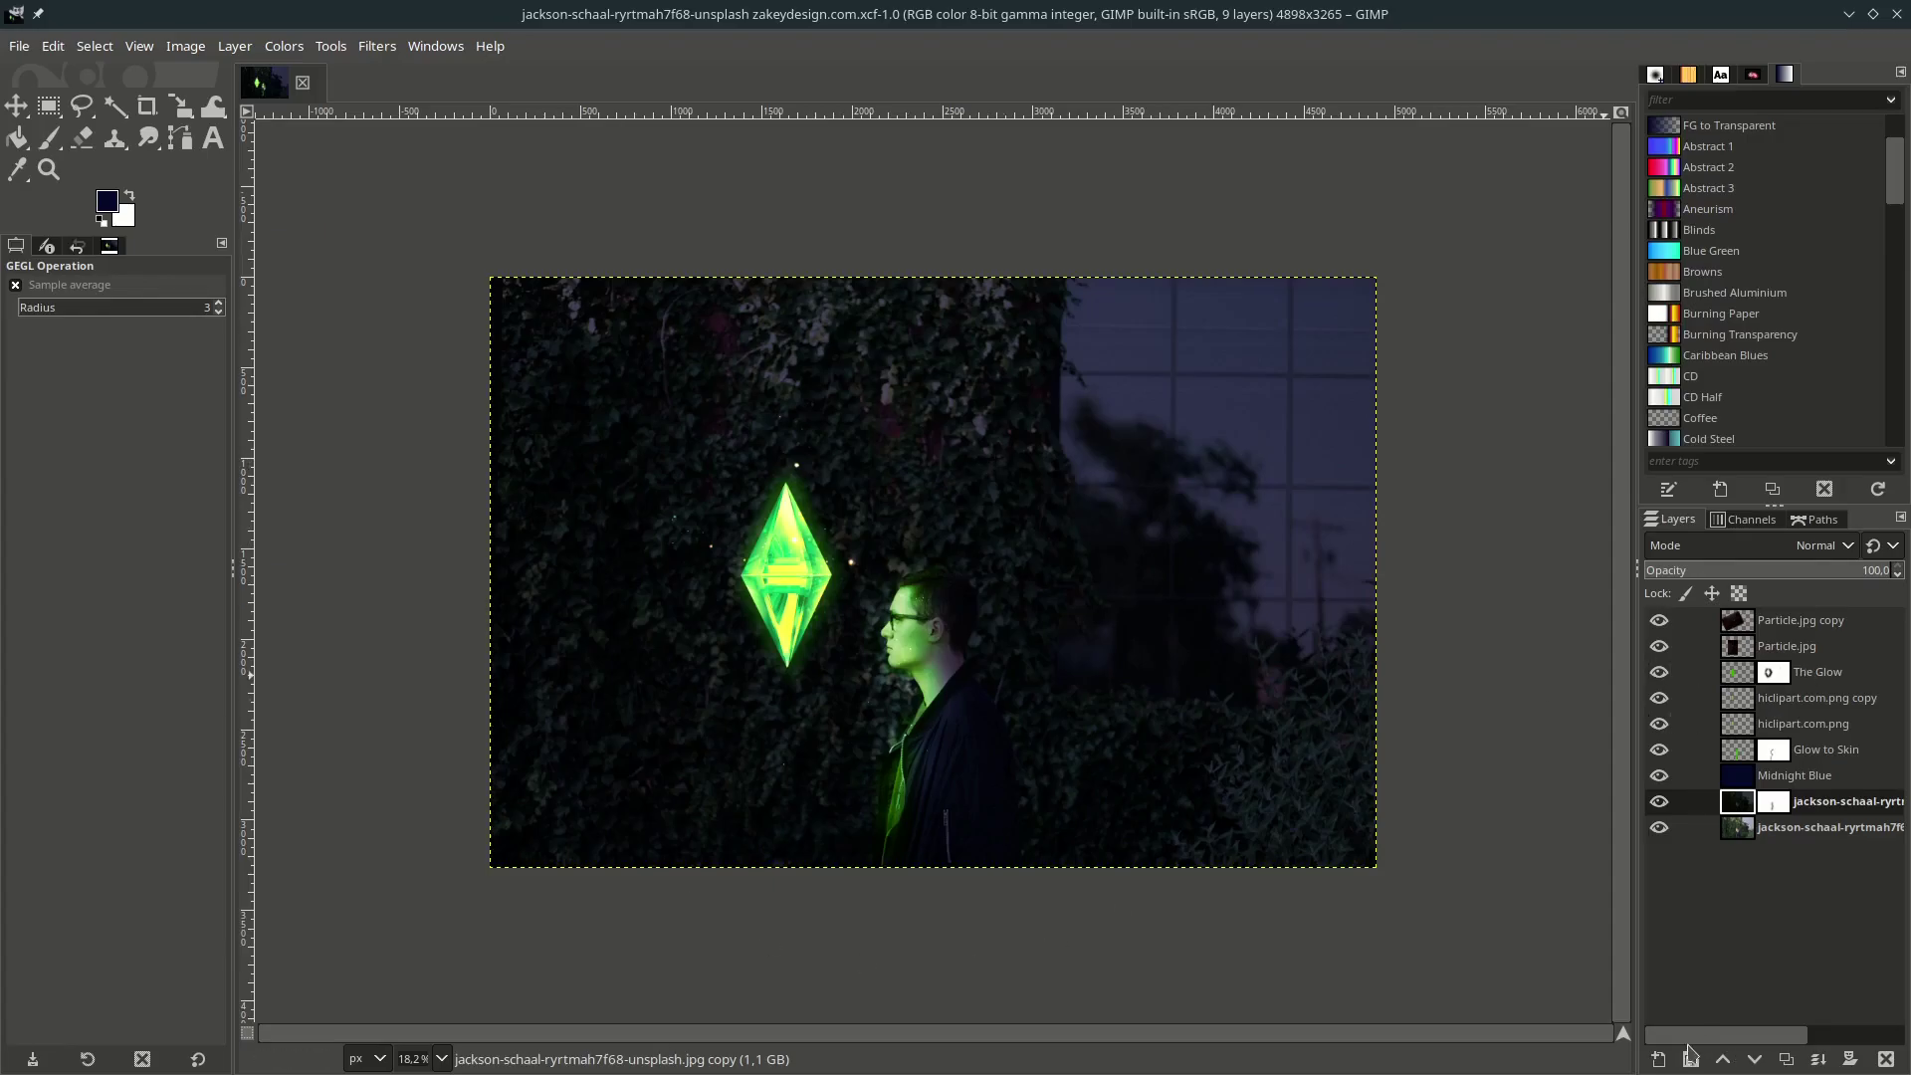
Add a Vignette layer at the top of the stack and apply a Vignette with radius 1.465.
left_click(1658, 1059)
left_click(1851, 1055)
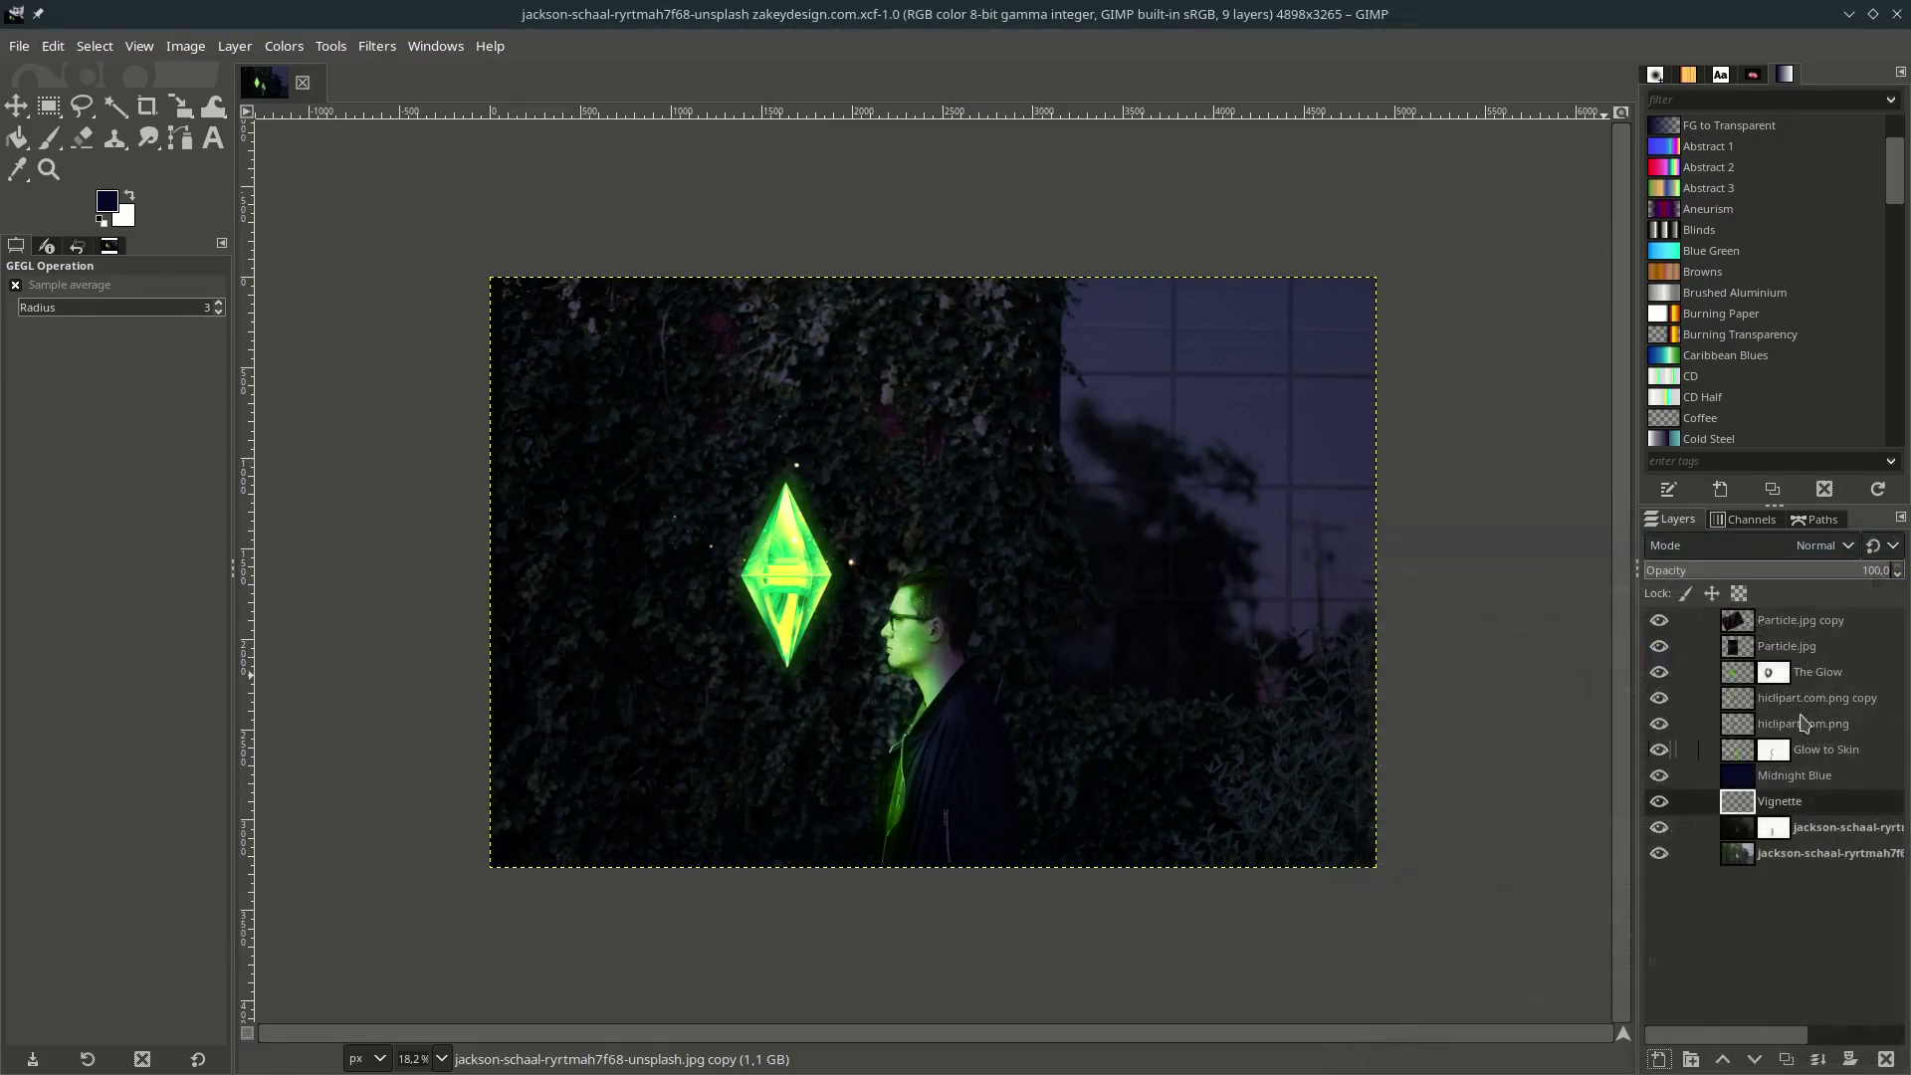
left_click_drag(1859, 798, 1853, 619)
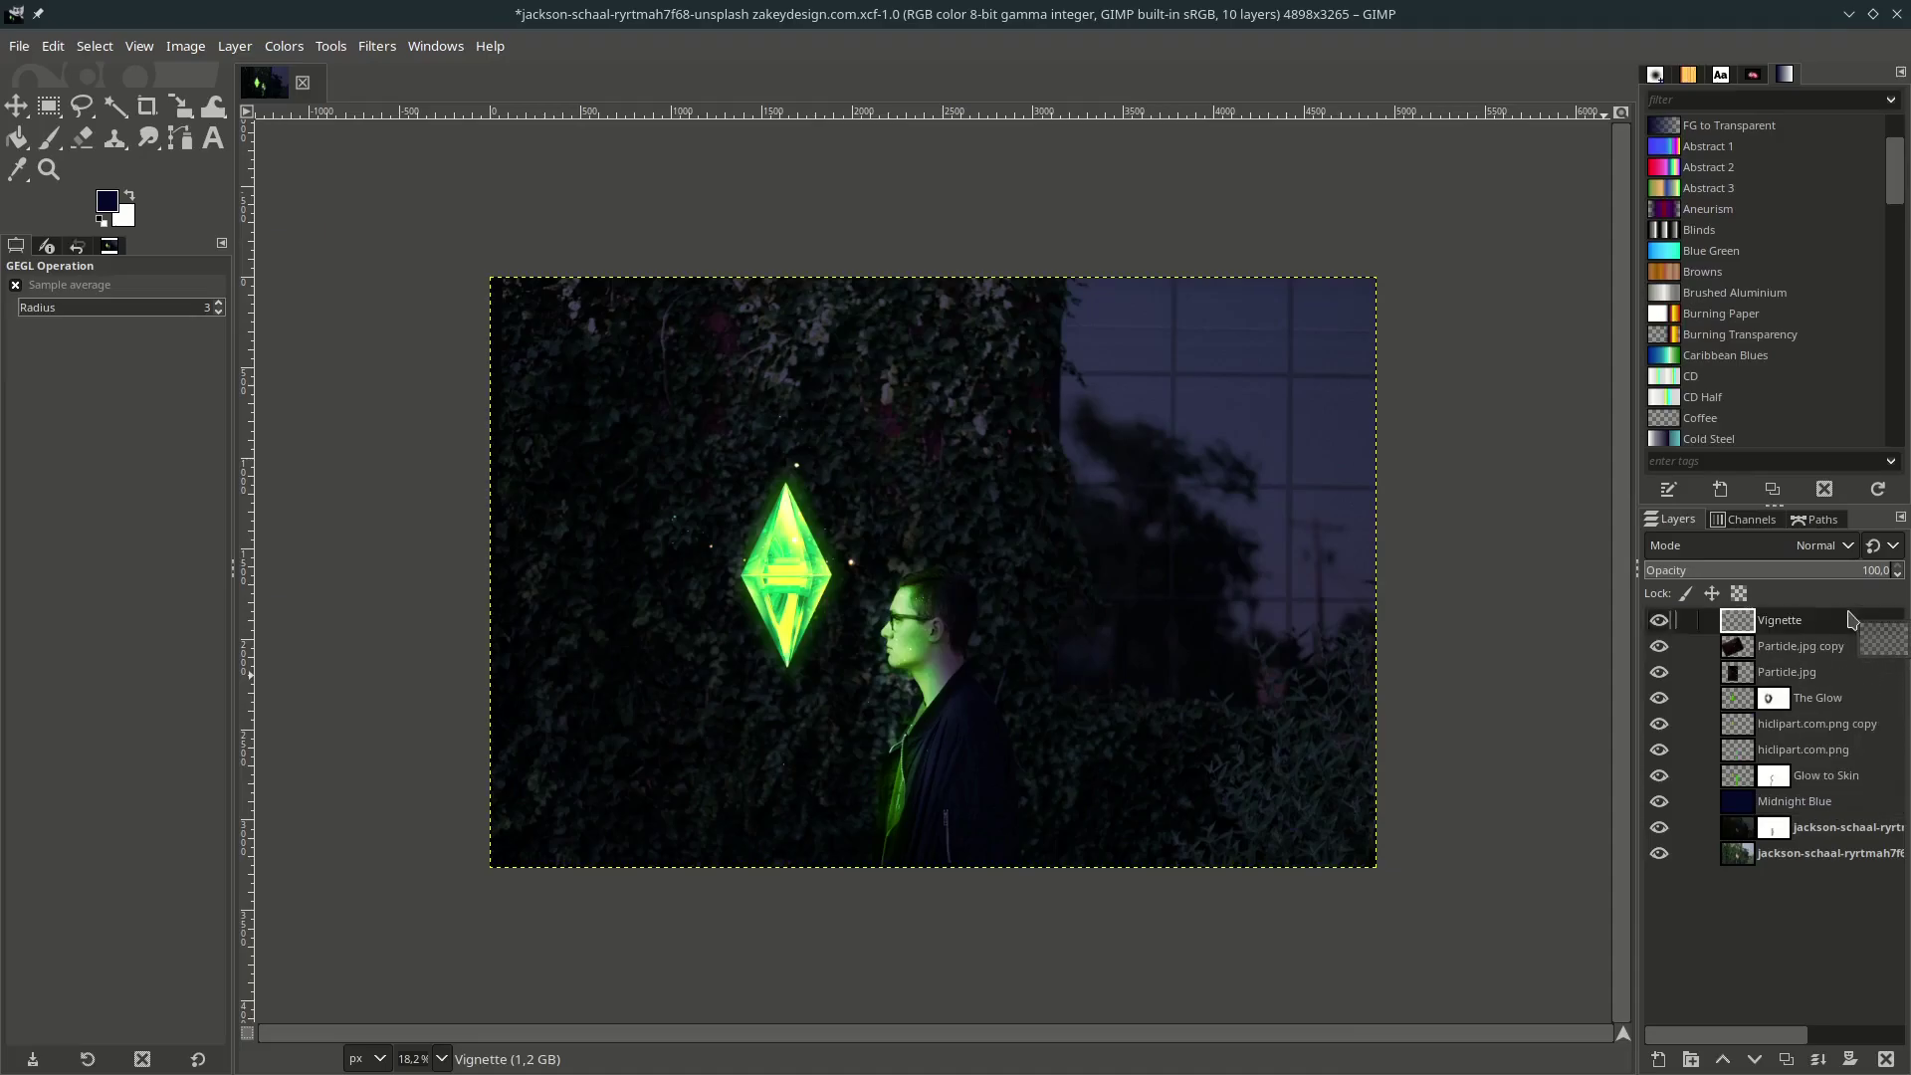
left_click(378, 46)
mouse_move(507, 277)
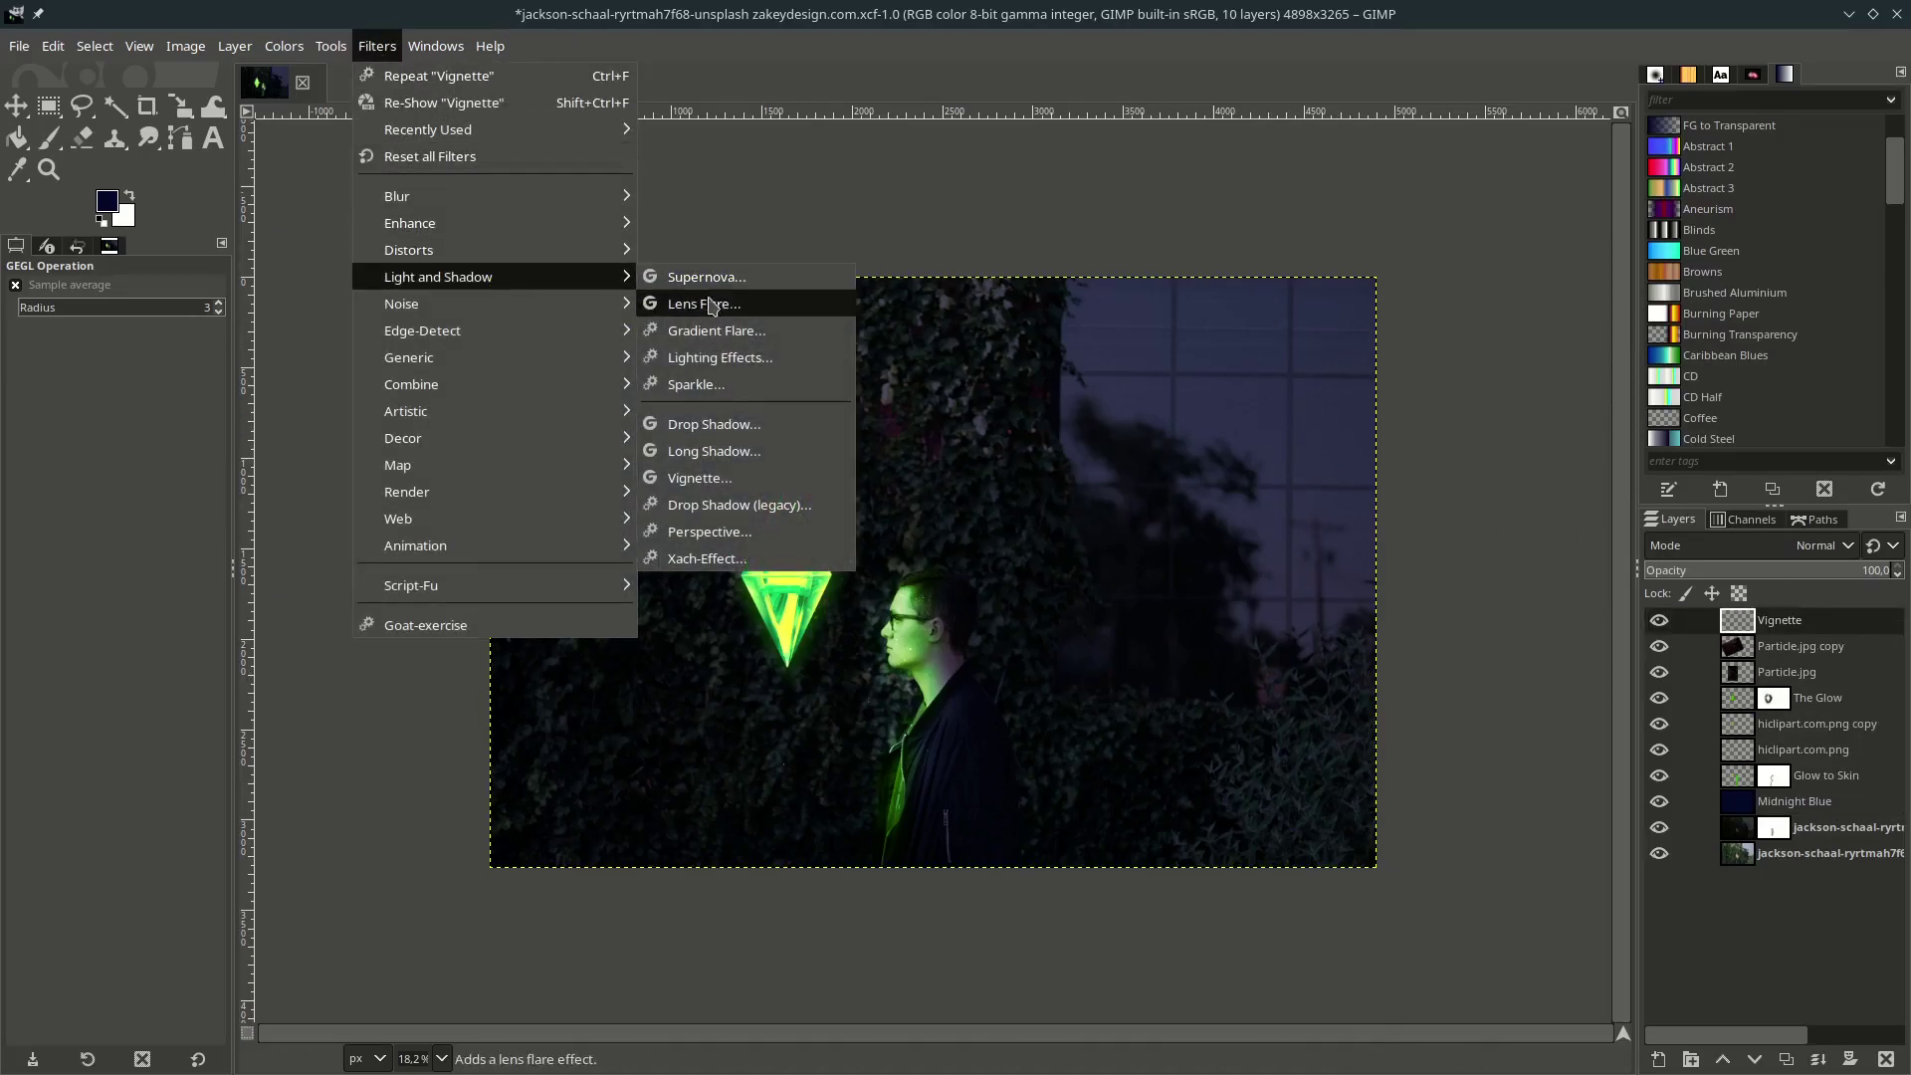
left_click(759, 478)
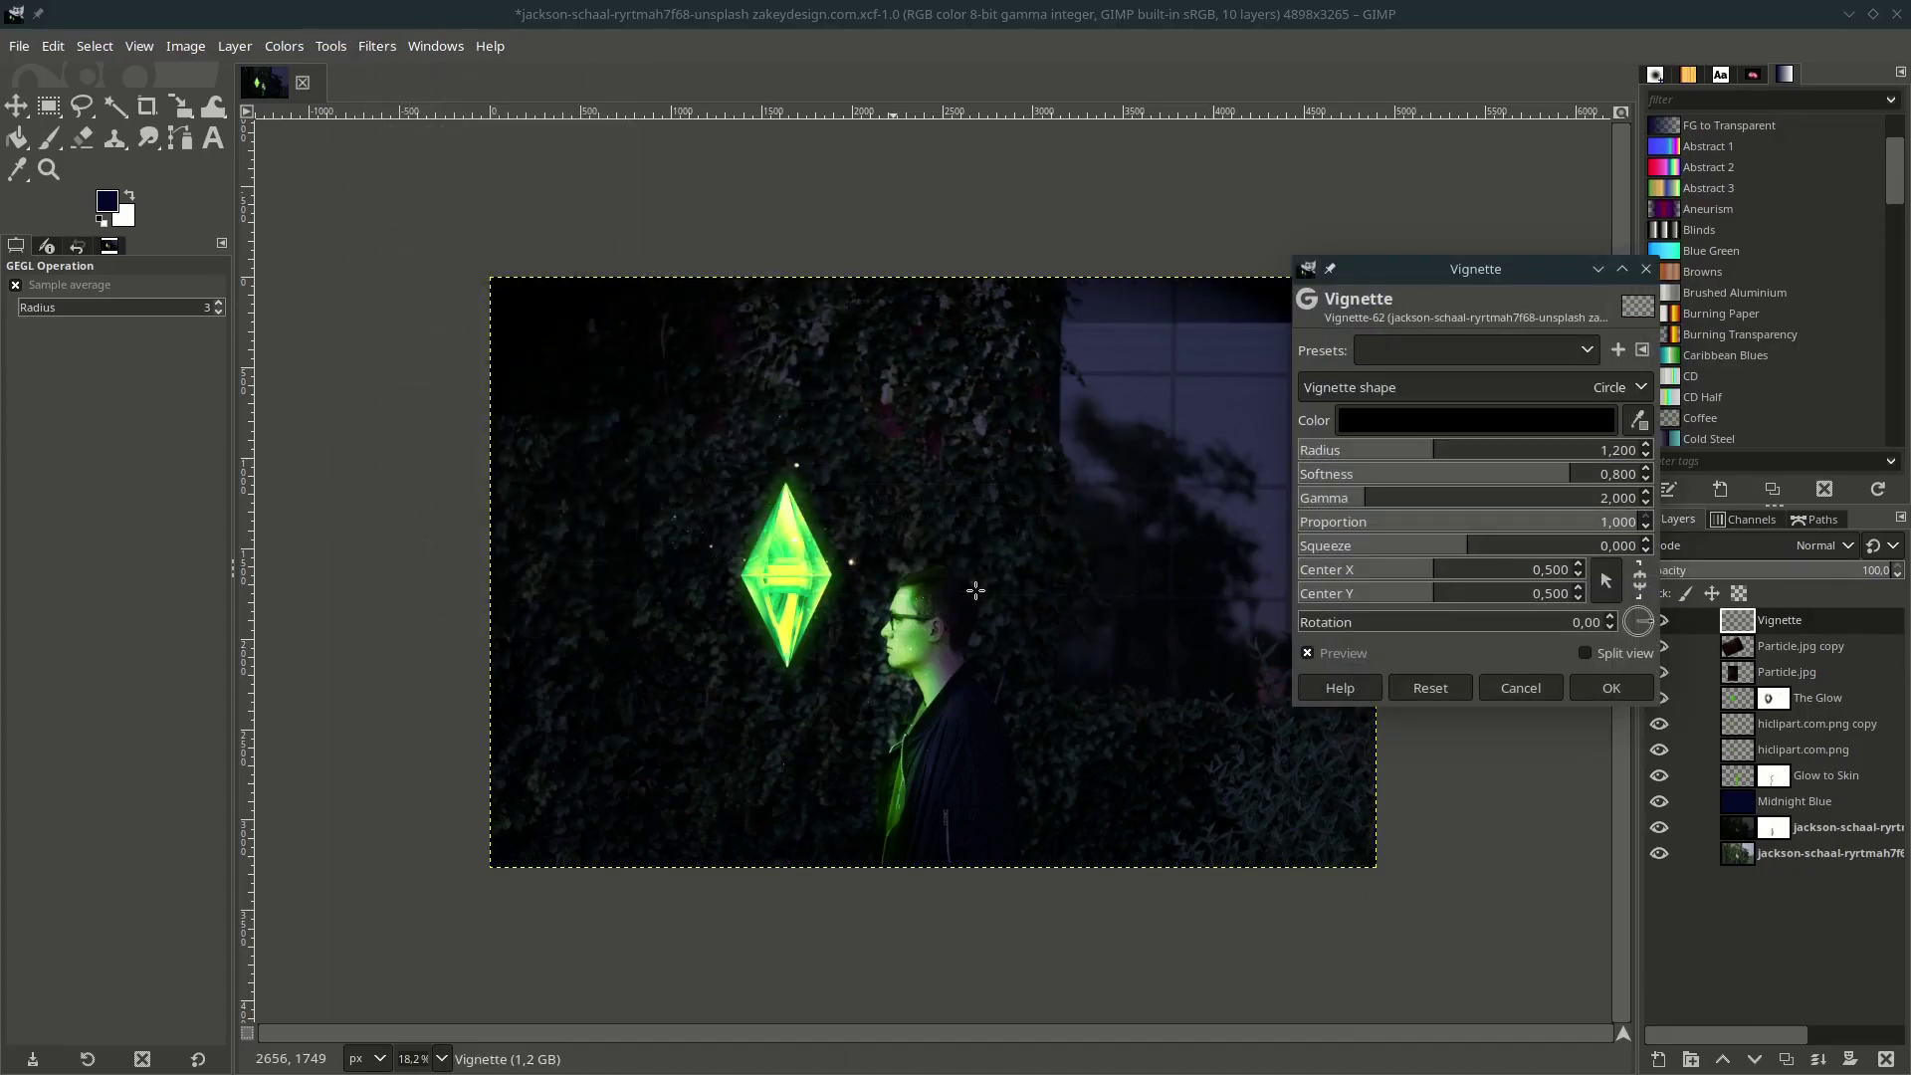
left_click_drag(1460, 460, 1482, 450)
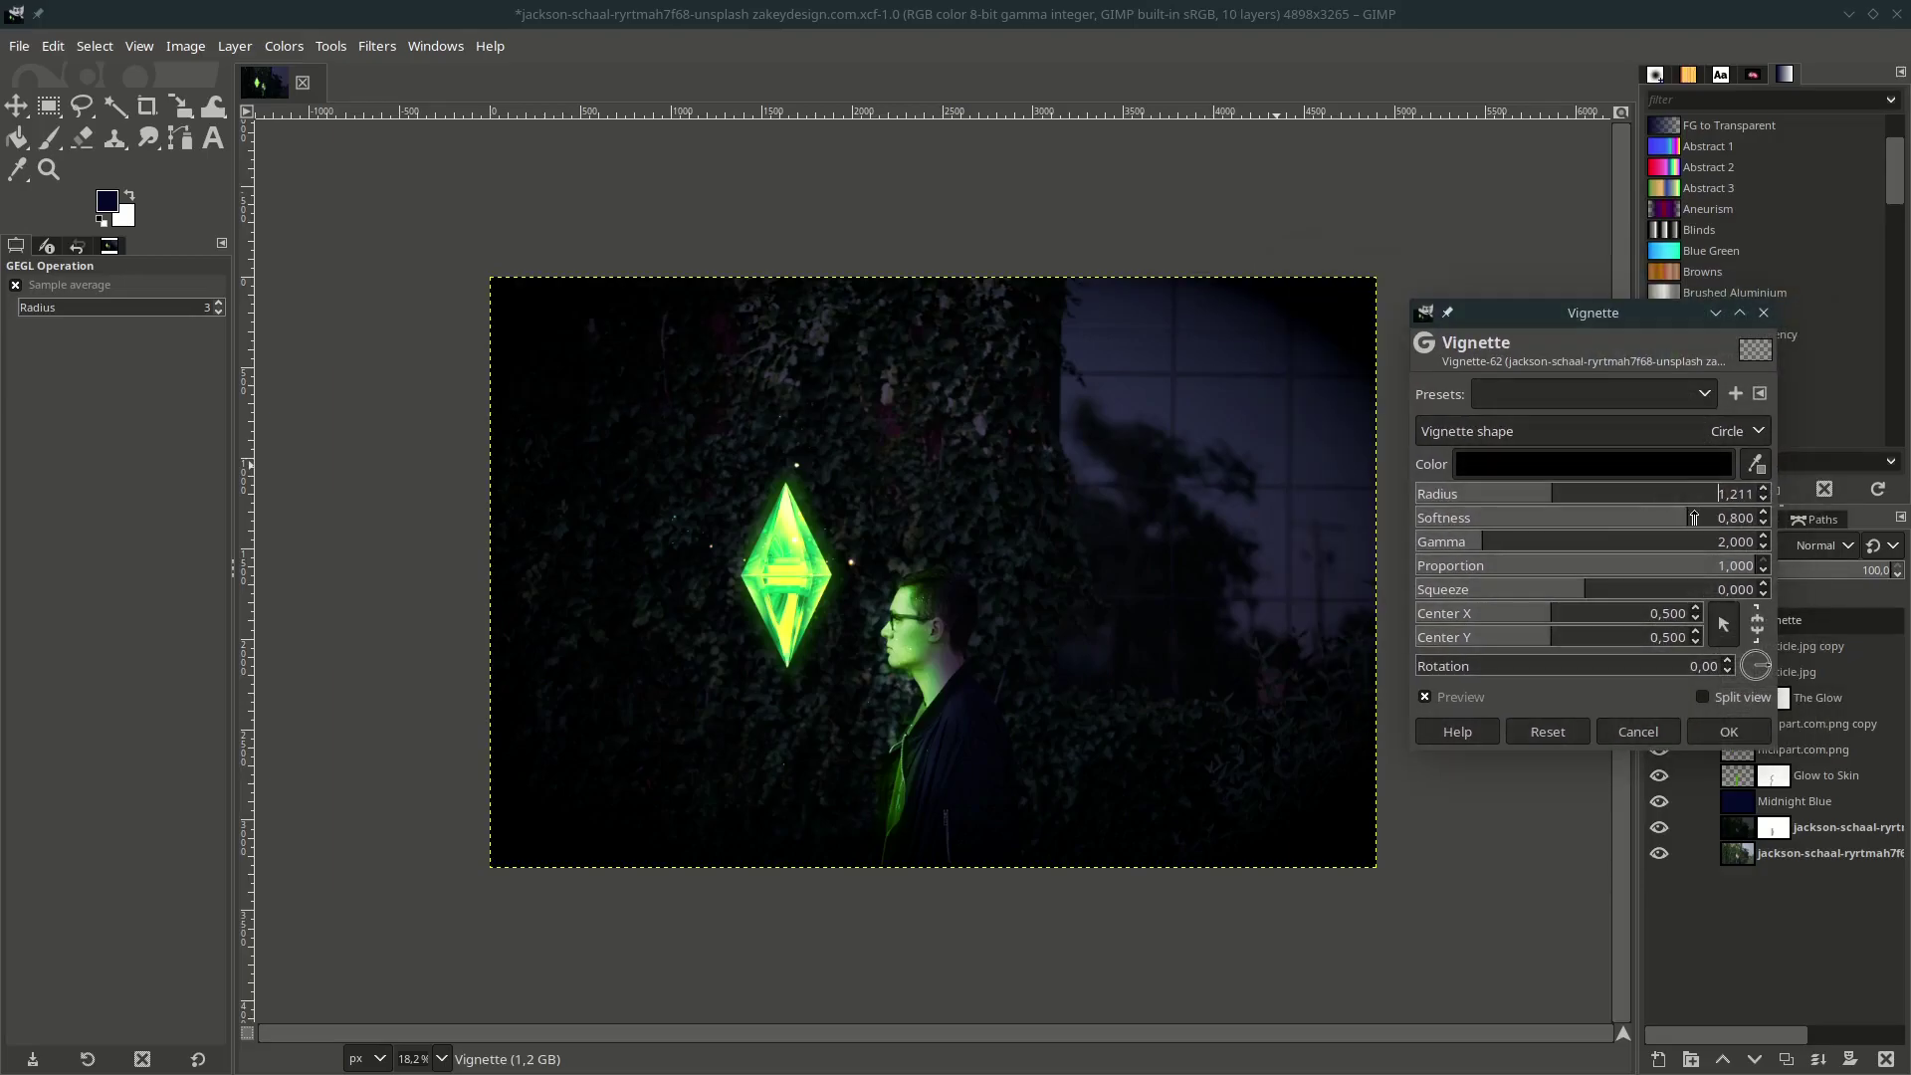
left_click(1579, 494)
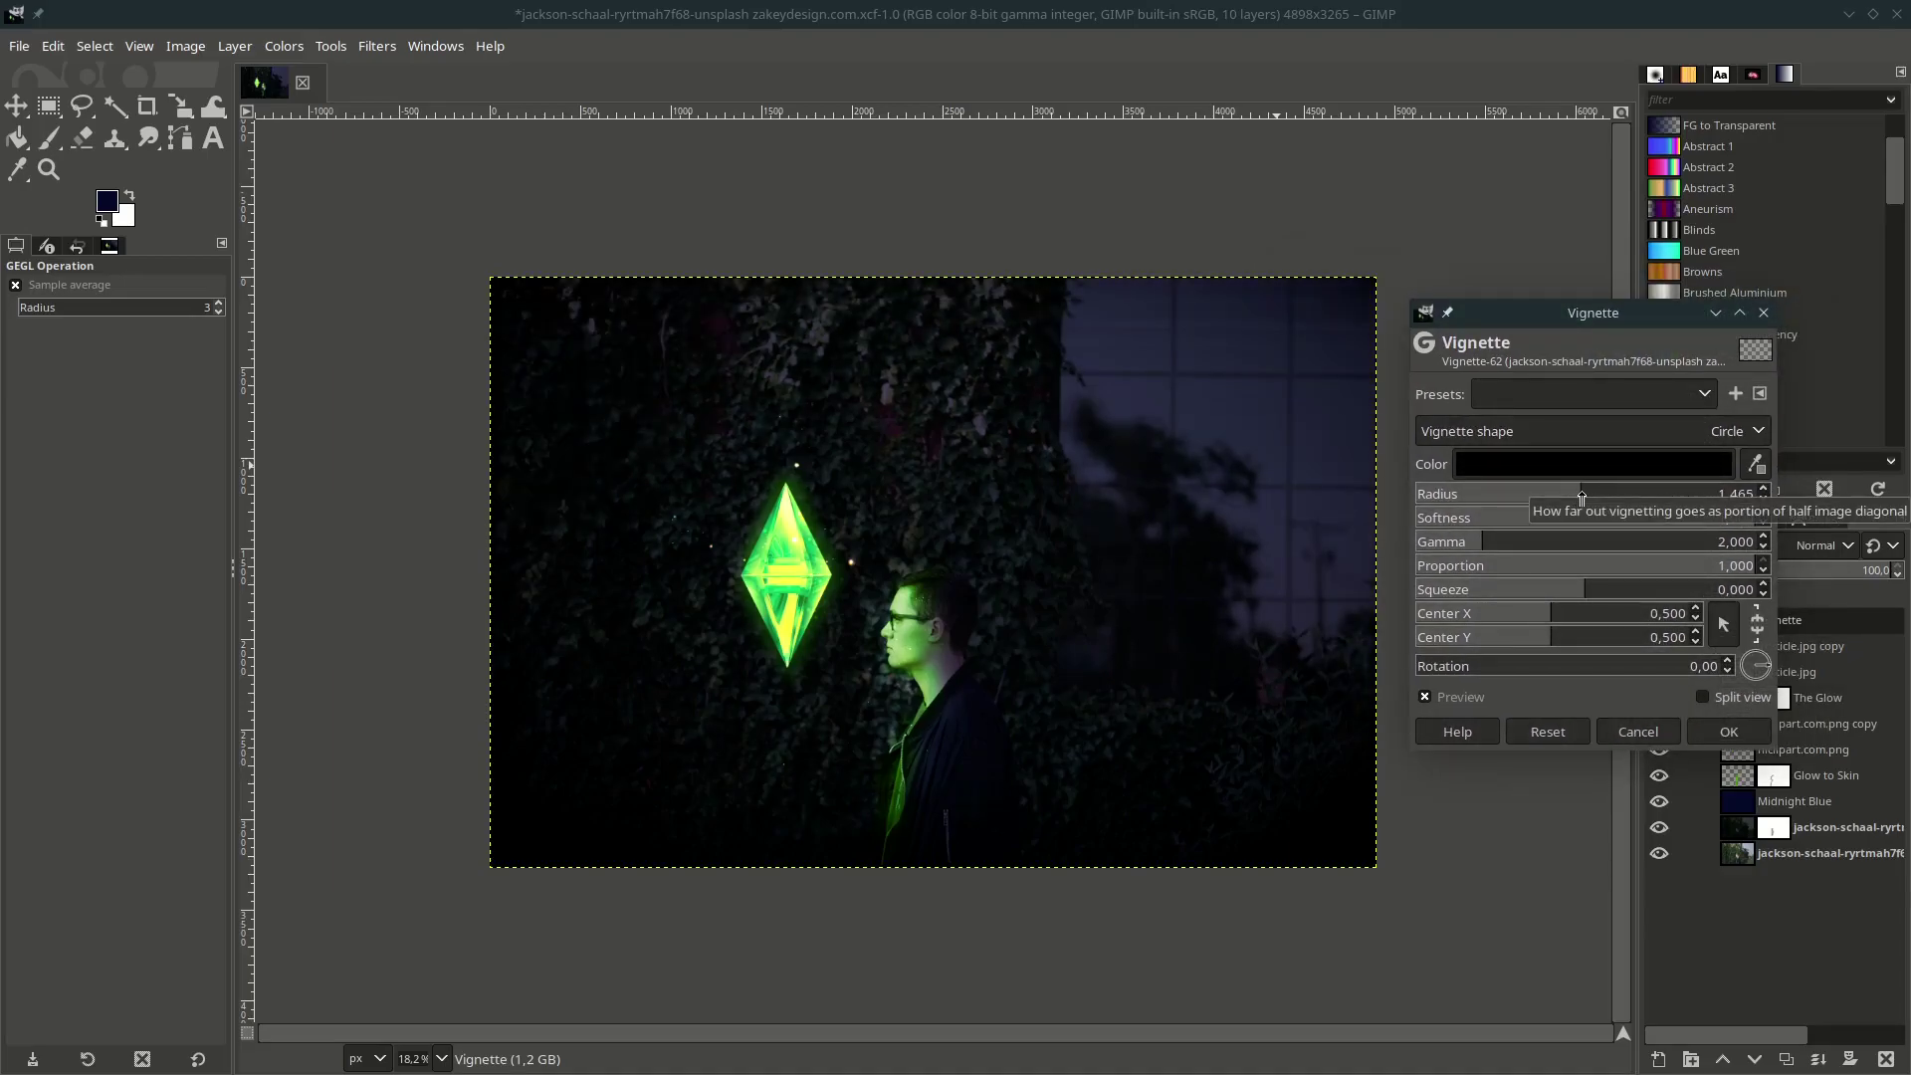
left_click(1728, 731)
Save the project and open cat-1209067.jpg as a new image.
key("ctrl+s")
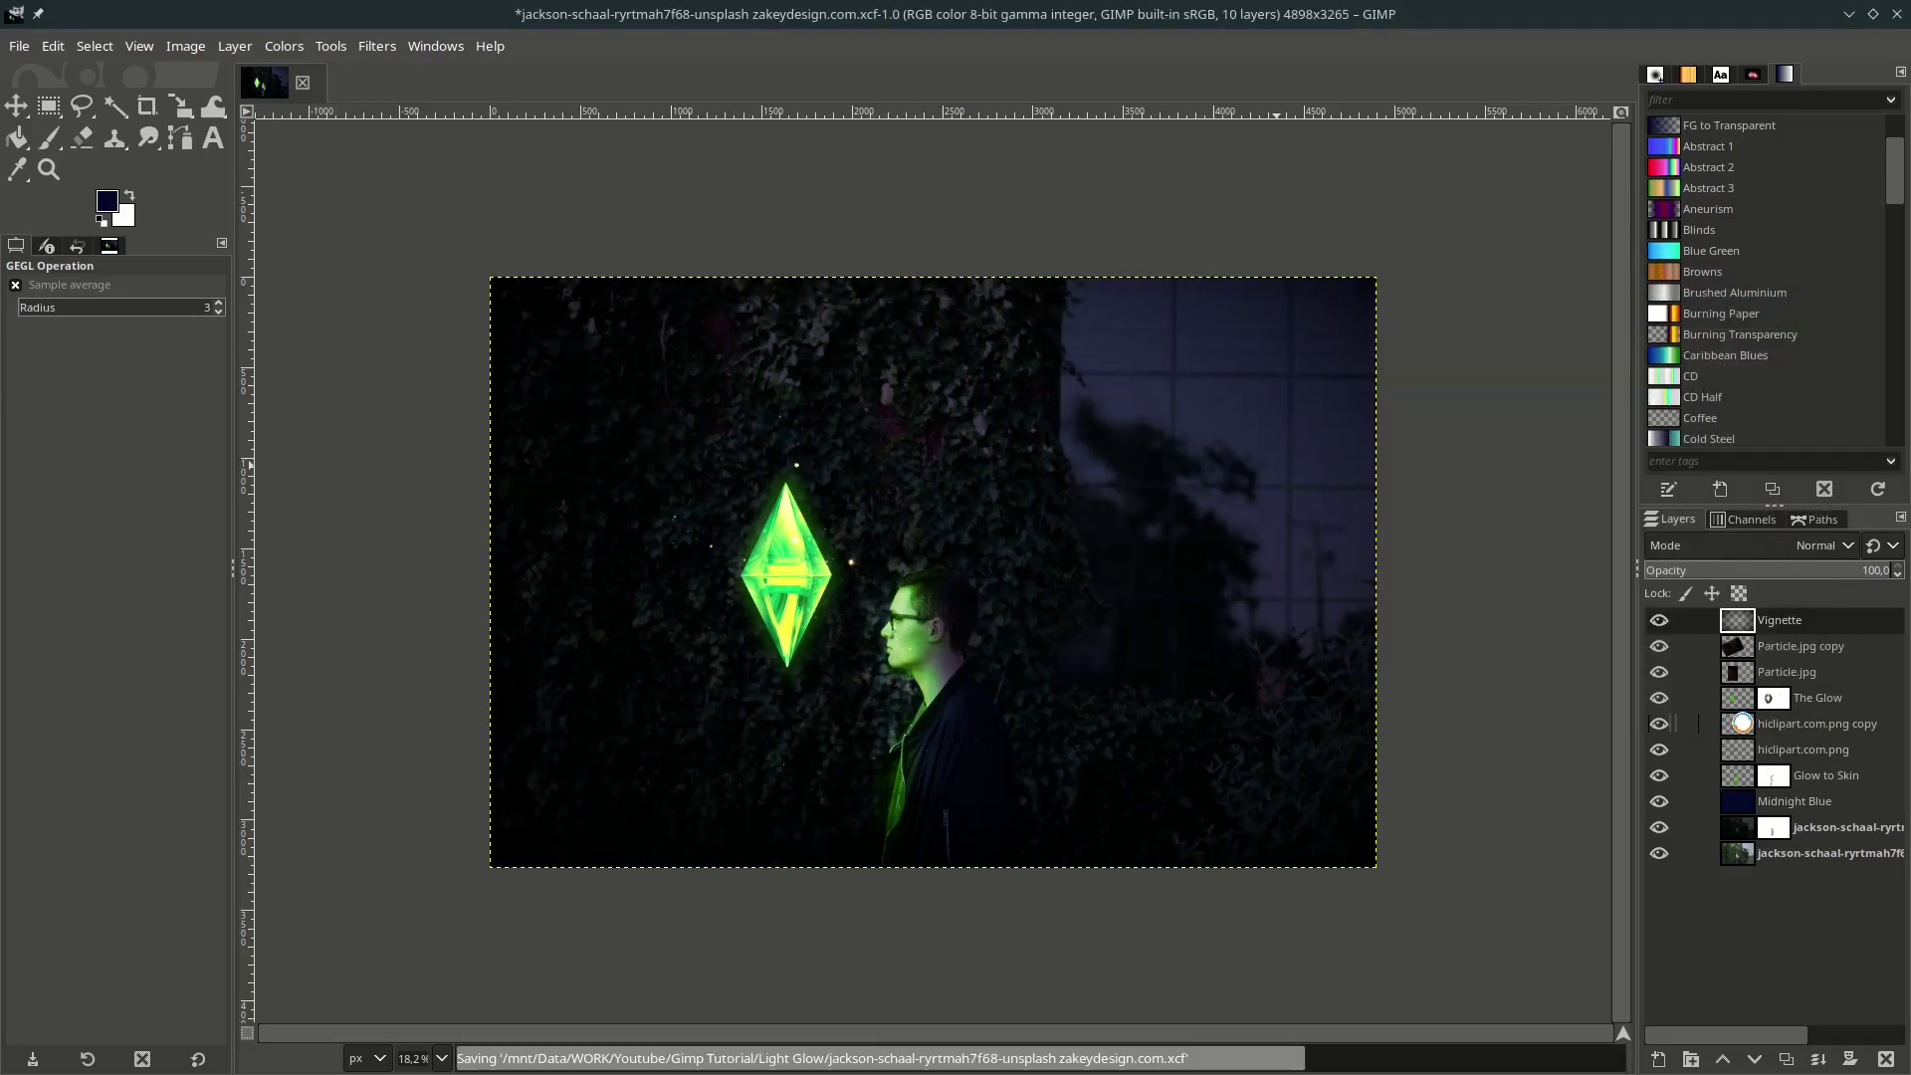
key("End")
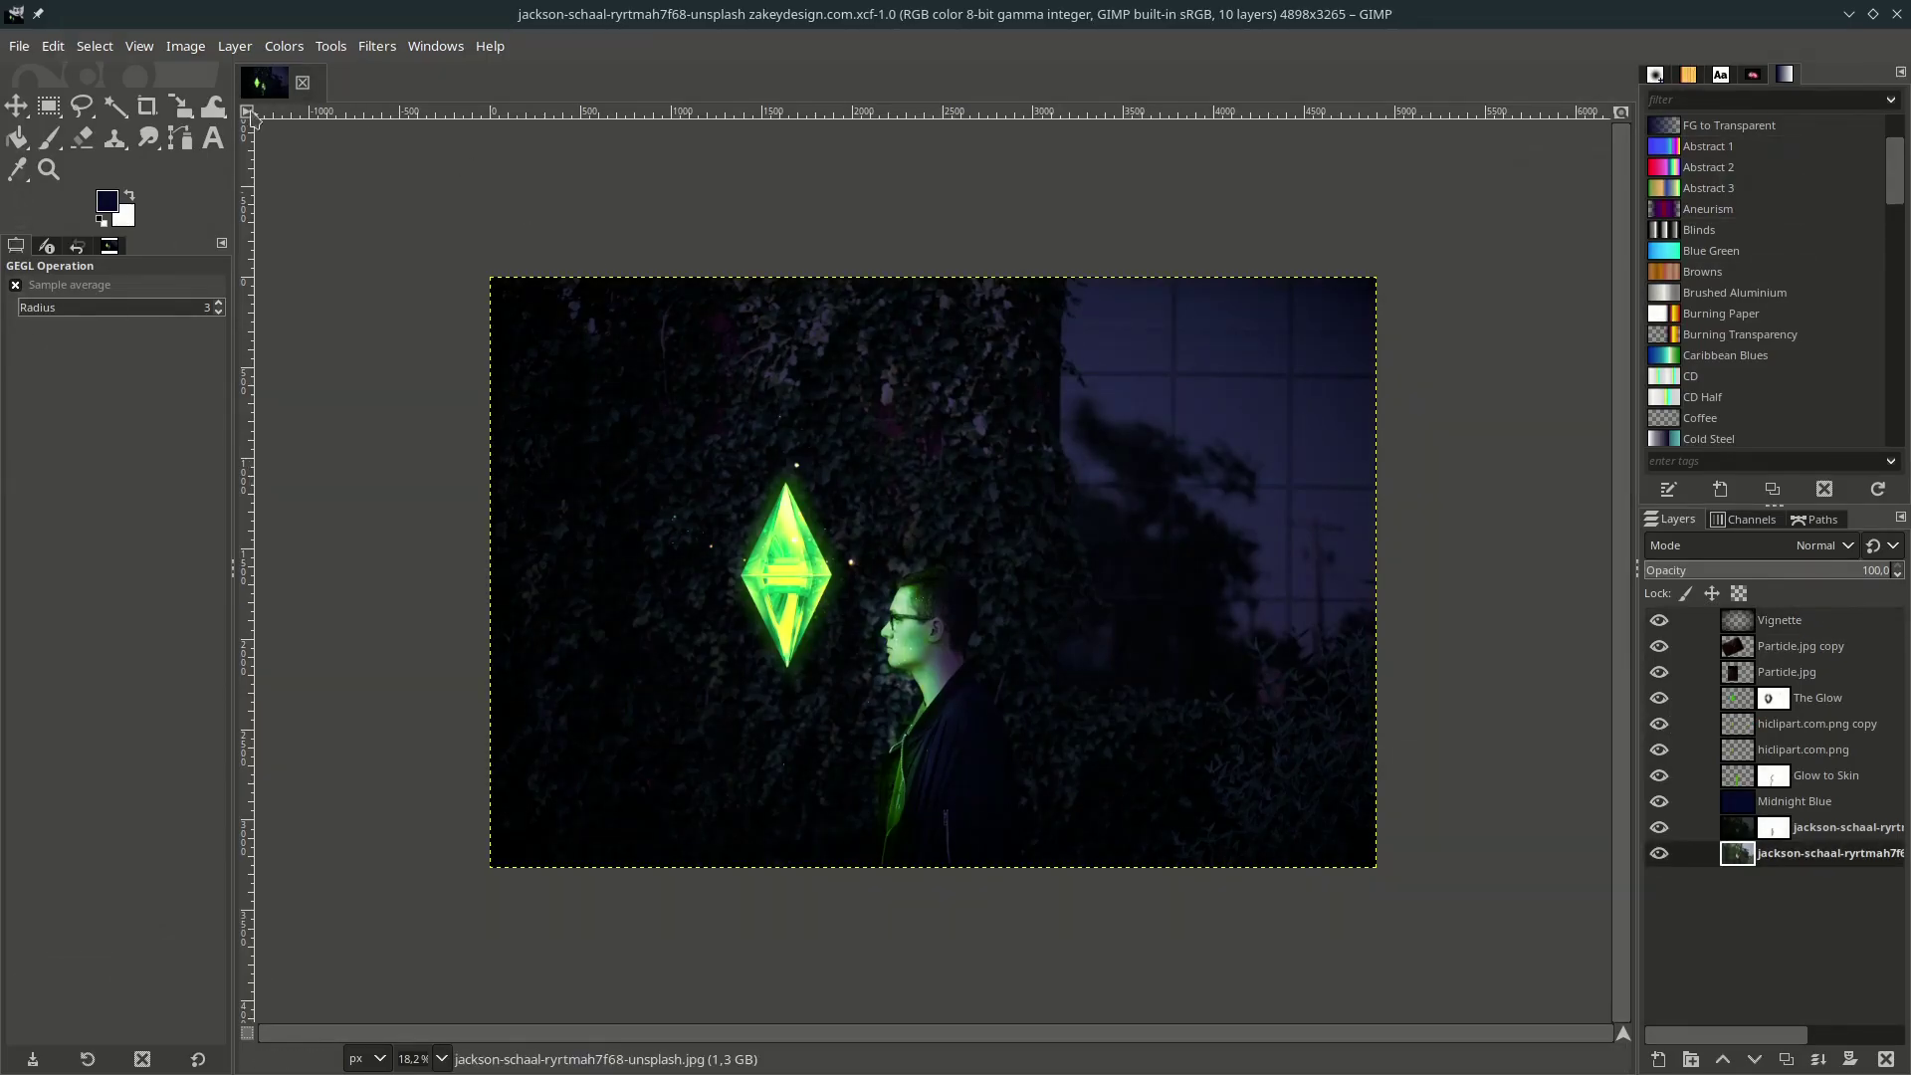
left_click(32, 47)
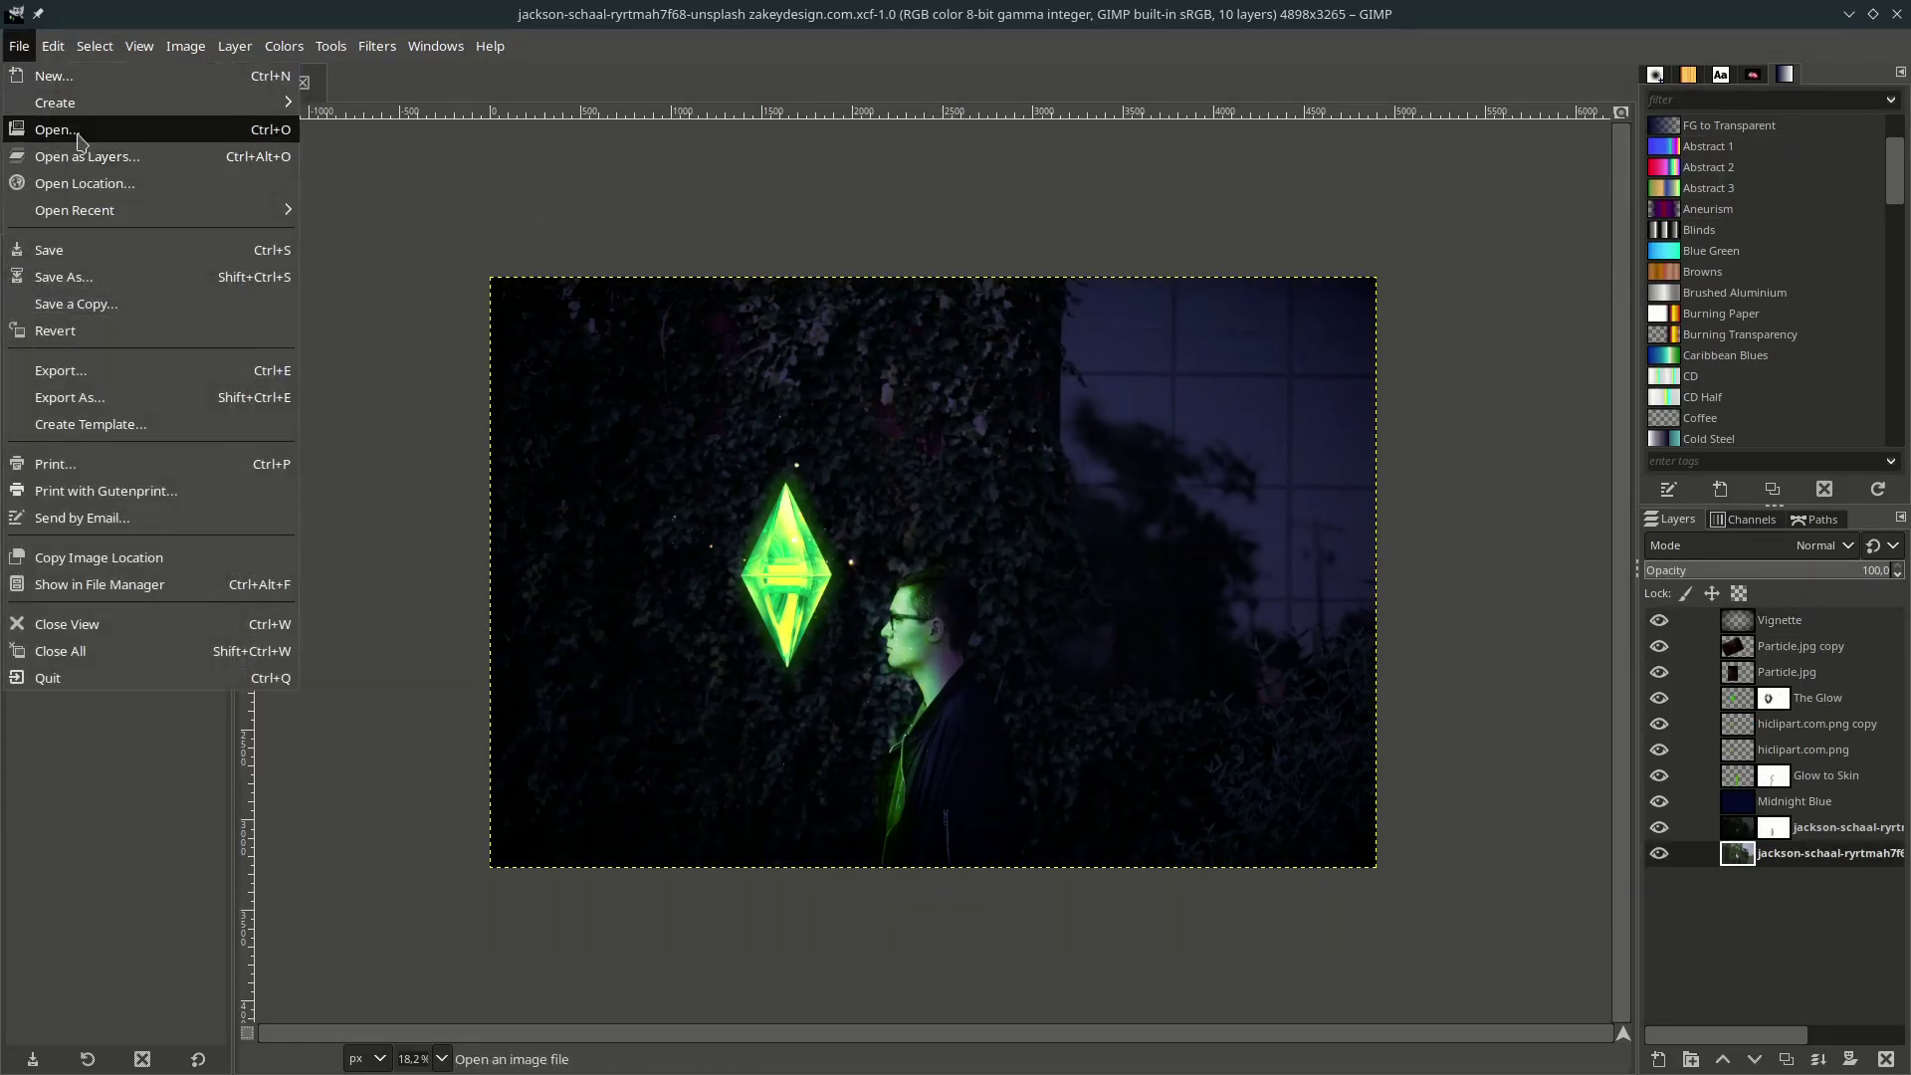
left_click(72, 133)
left_click(281, 131)
double_click(282, 135)
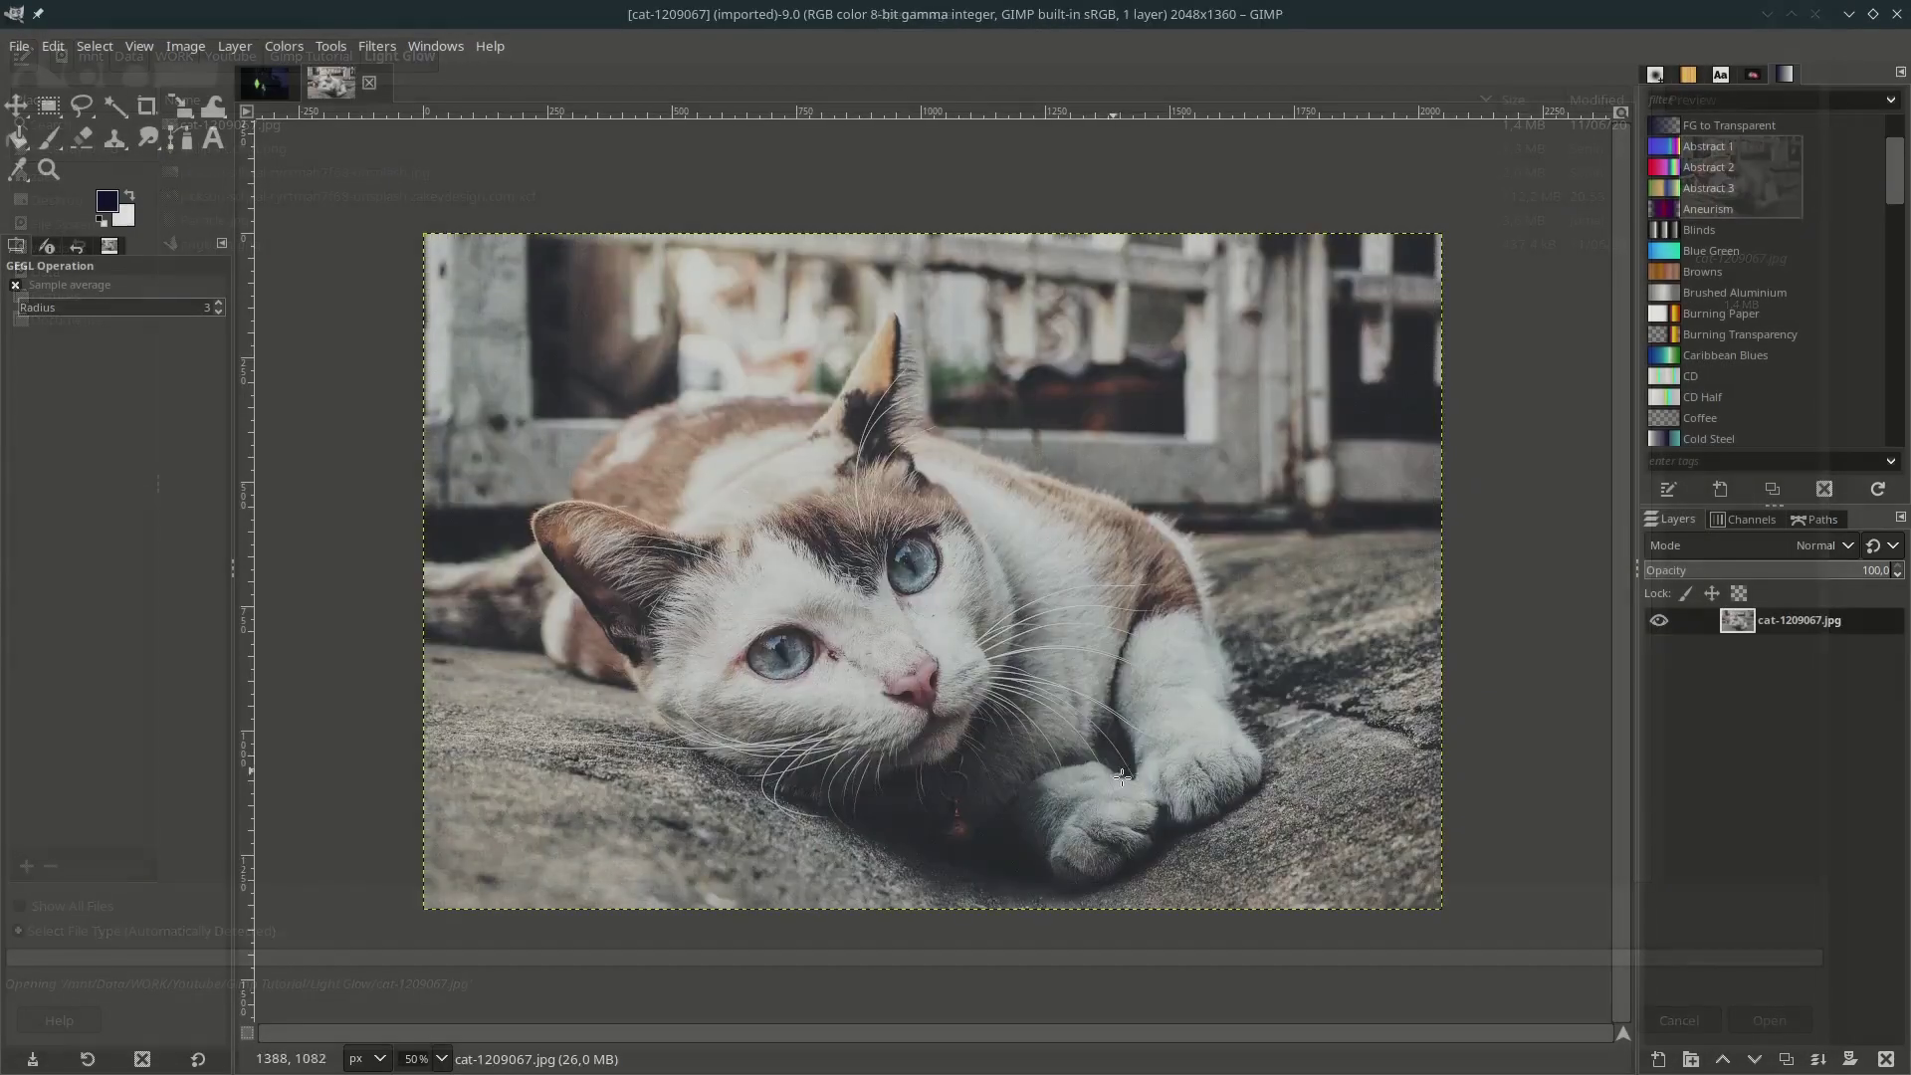
Duplicate the cat photo layer and darken the copy by lowering the Curves top point.
left_click(1786, 1060)
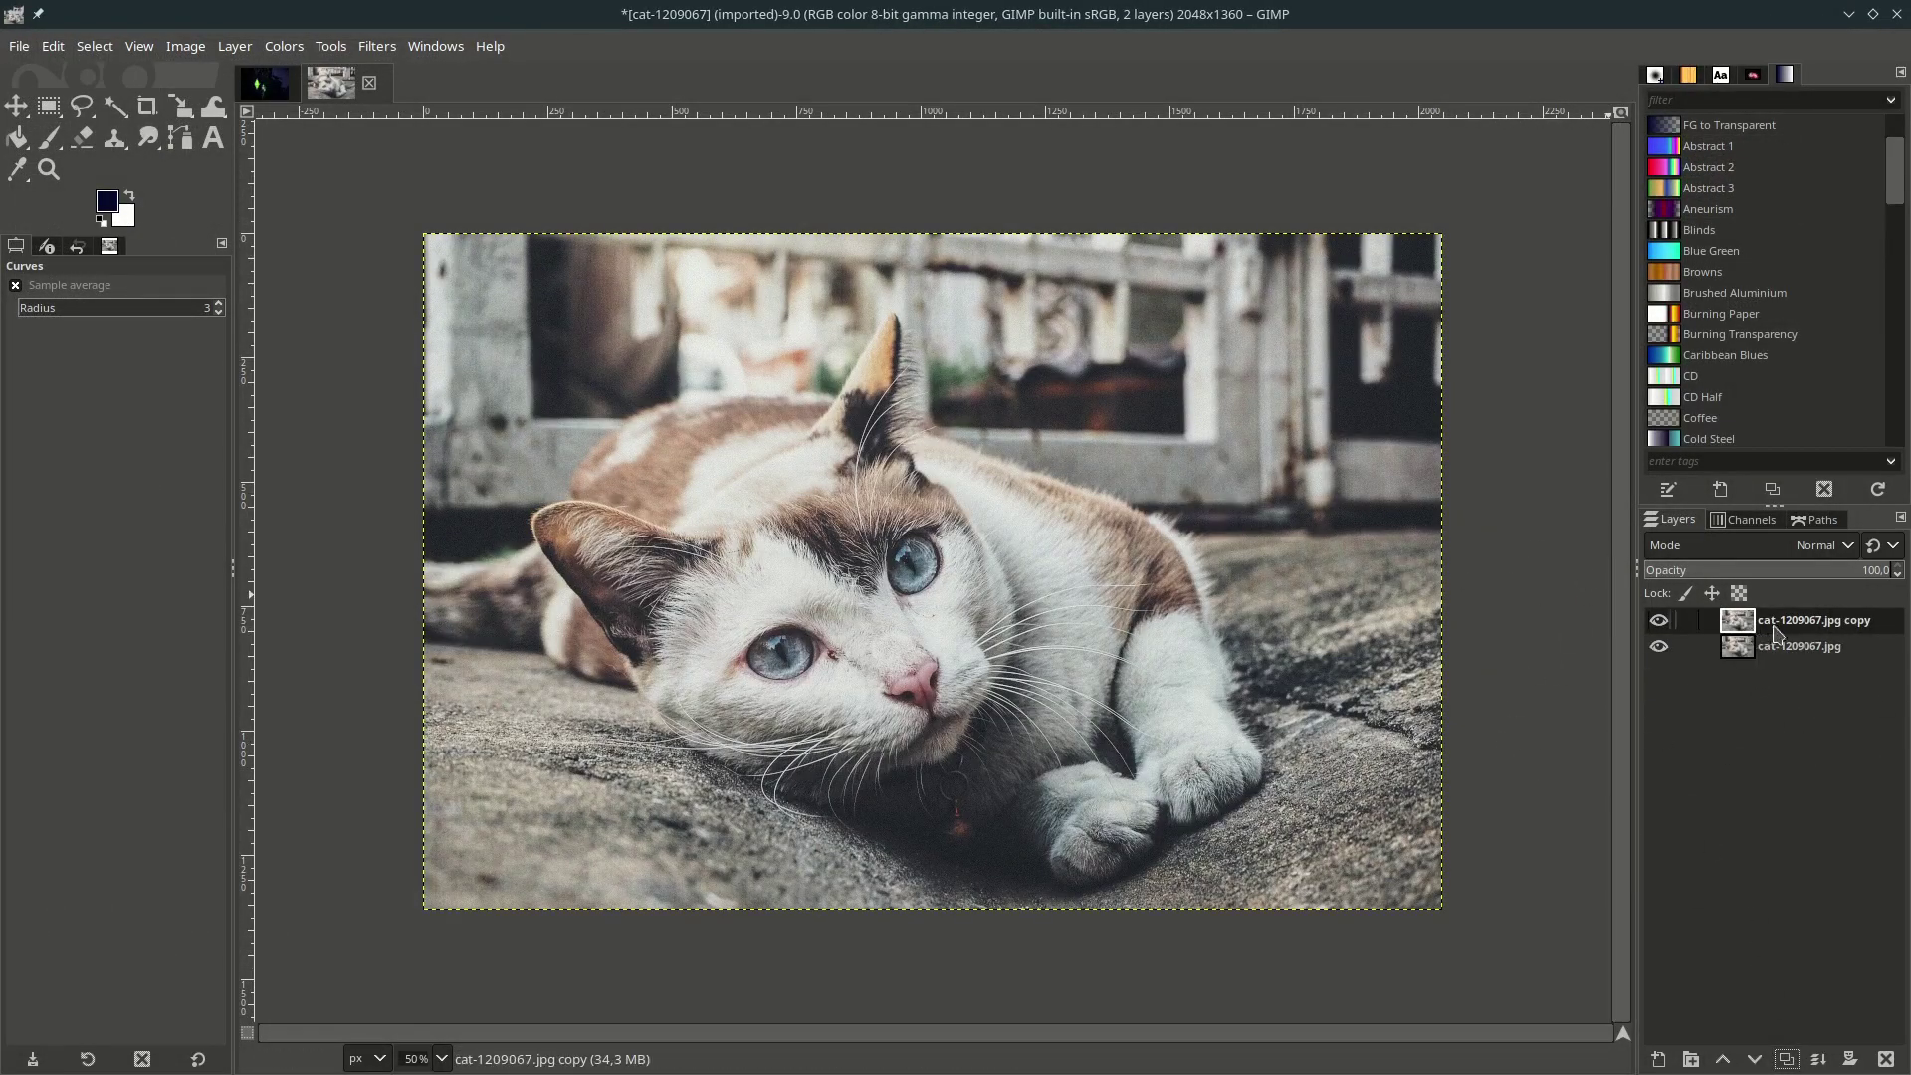
left_click(283, 46)
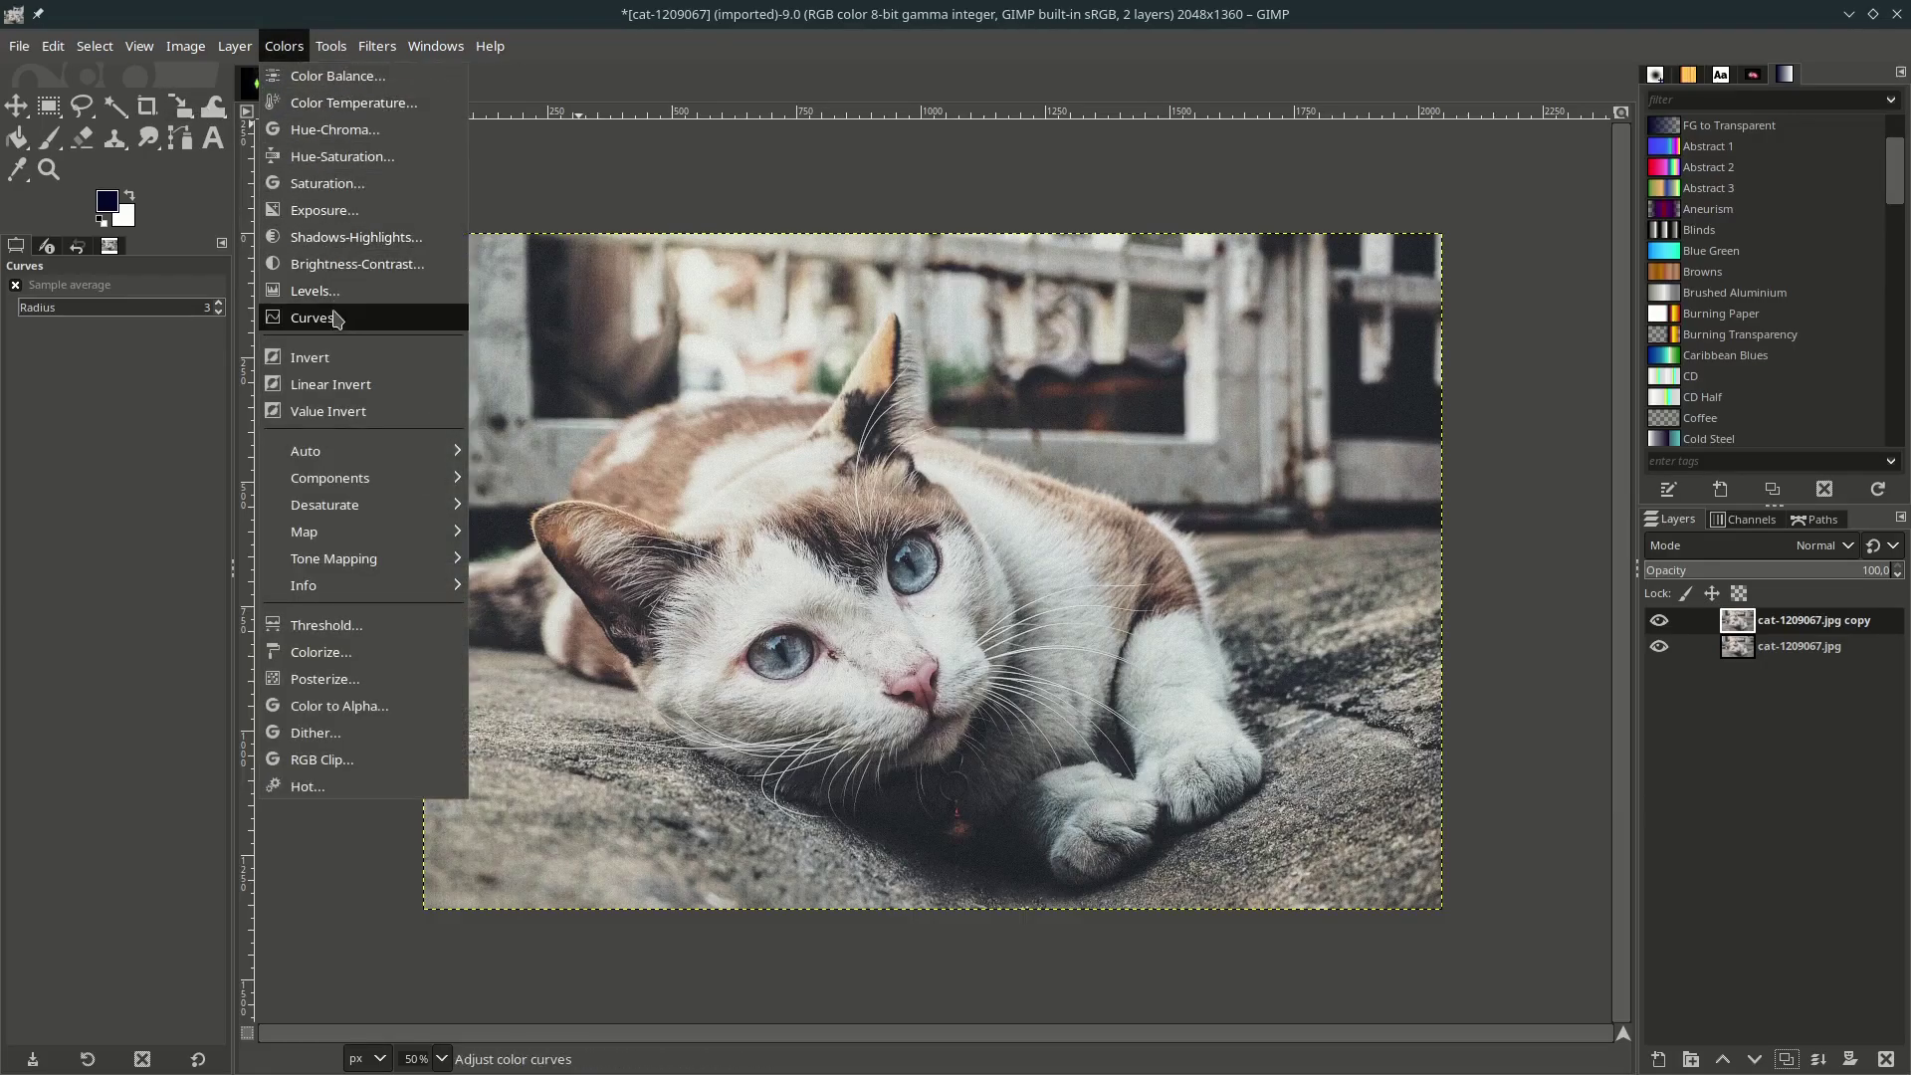
left_click(335, 319)
left_click_drag(1566, 418, 1570, 612)
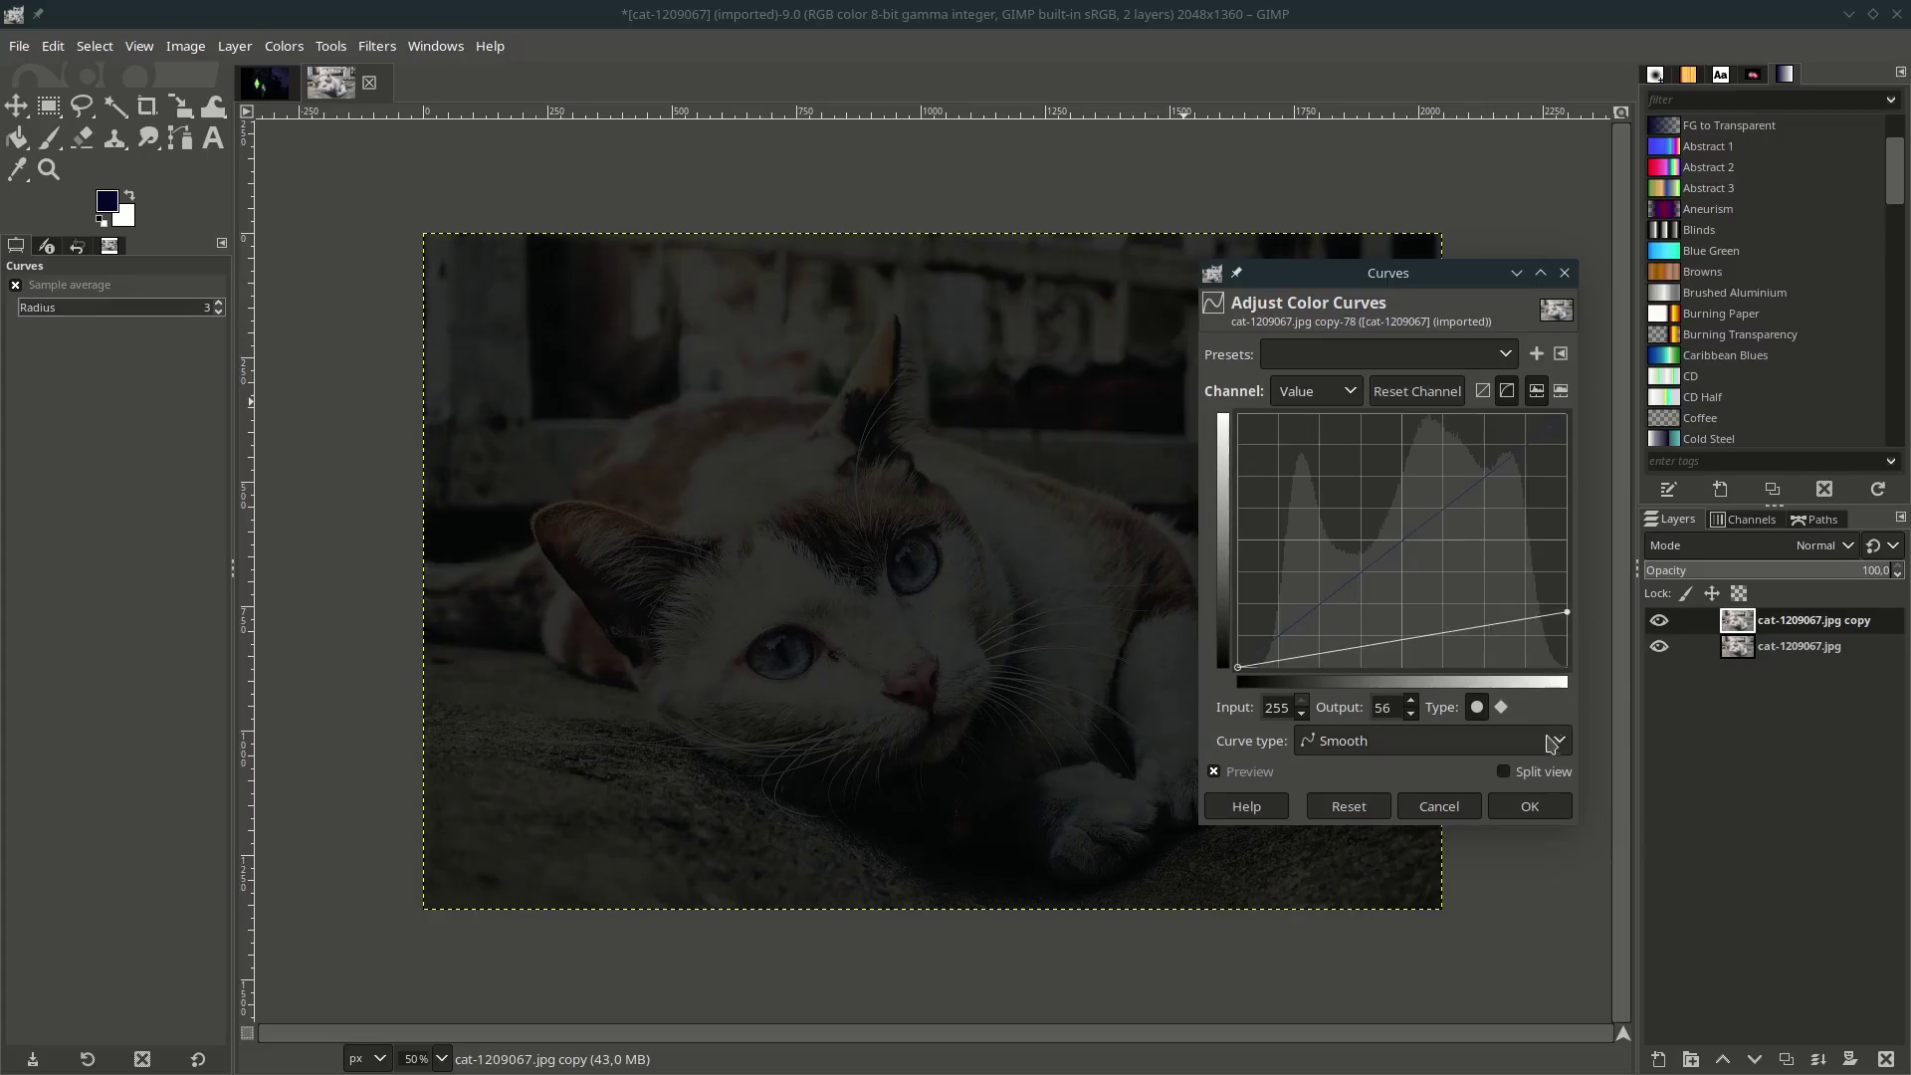
left_click(1529, 808)
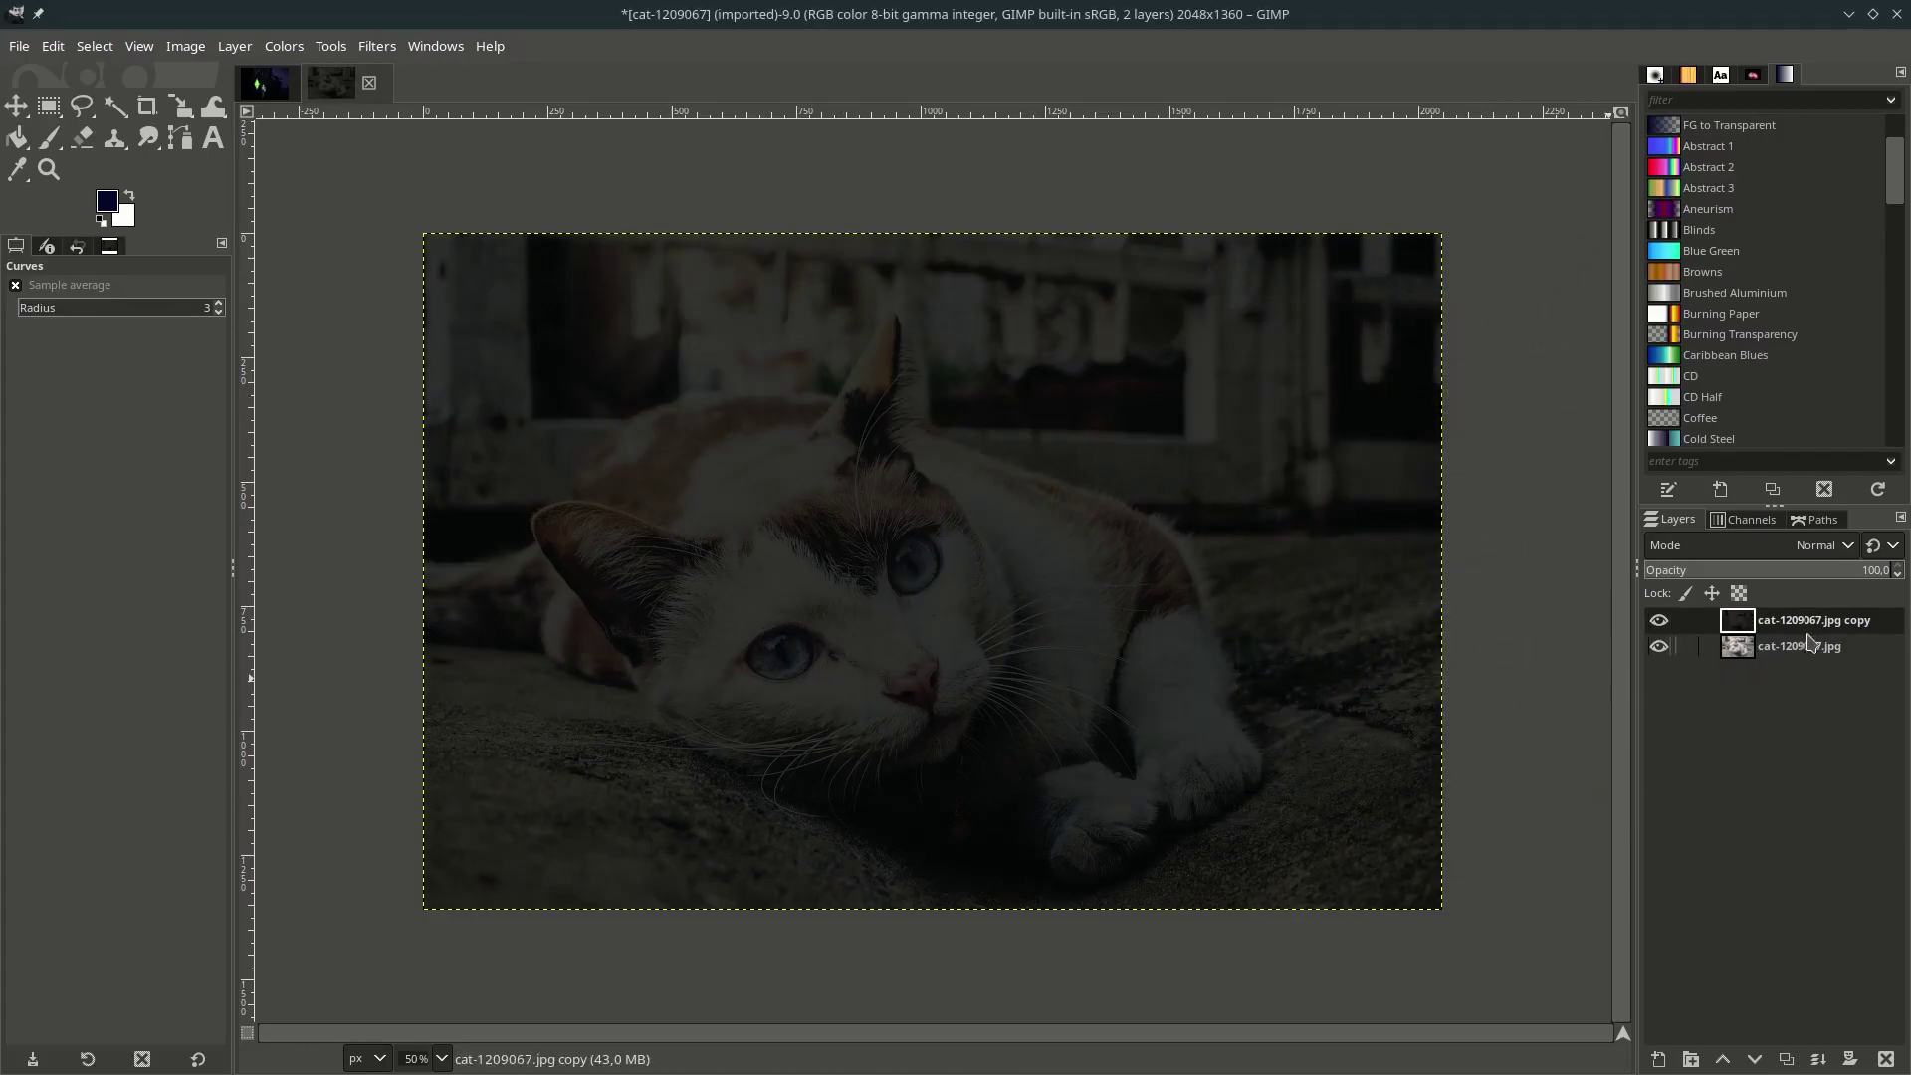
Give the darkened copy a white, fully opaque layer mask, then bring up Open as Layers.
right_click(1817, 624)
left_click(1670, 428)
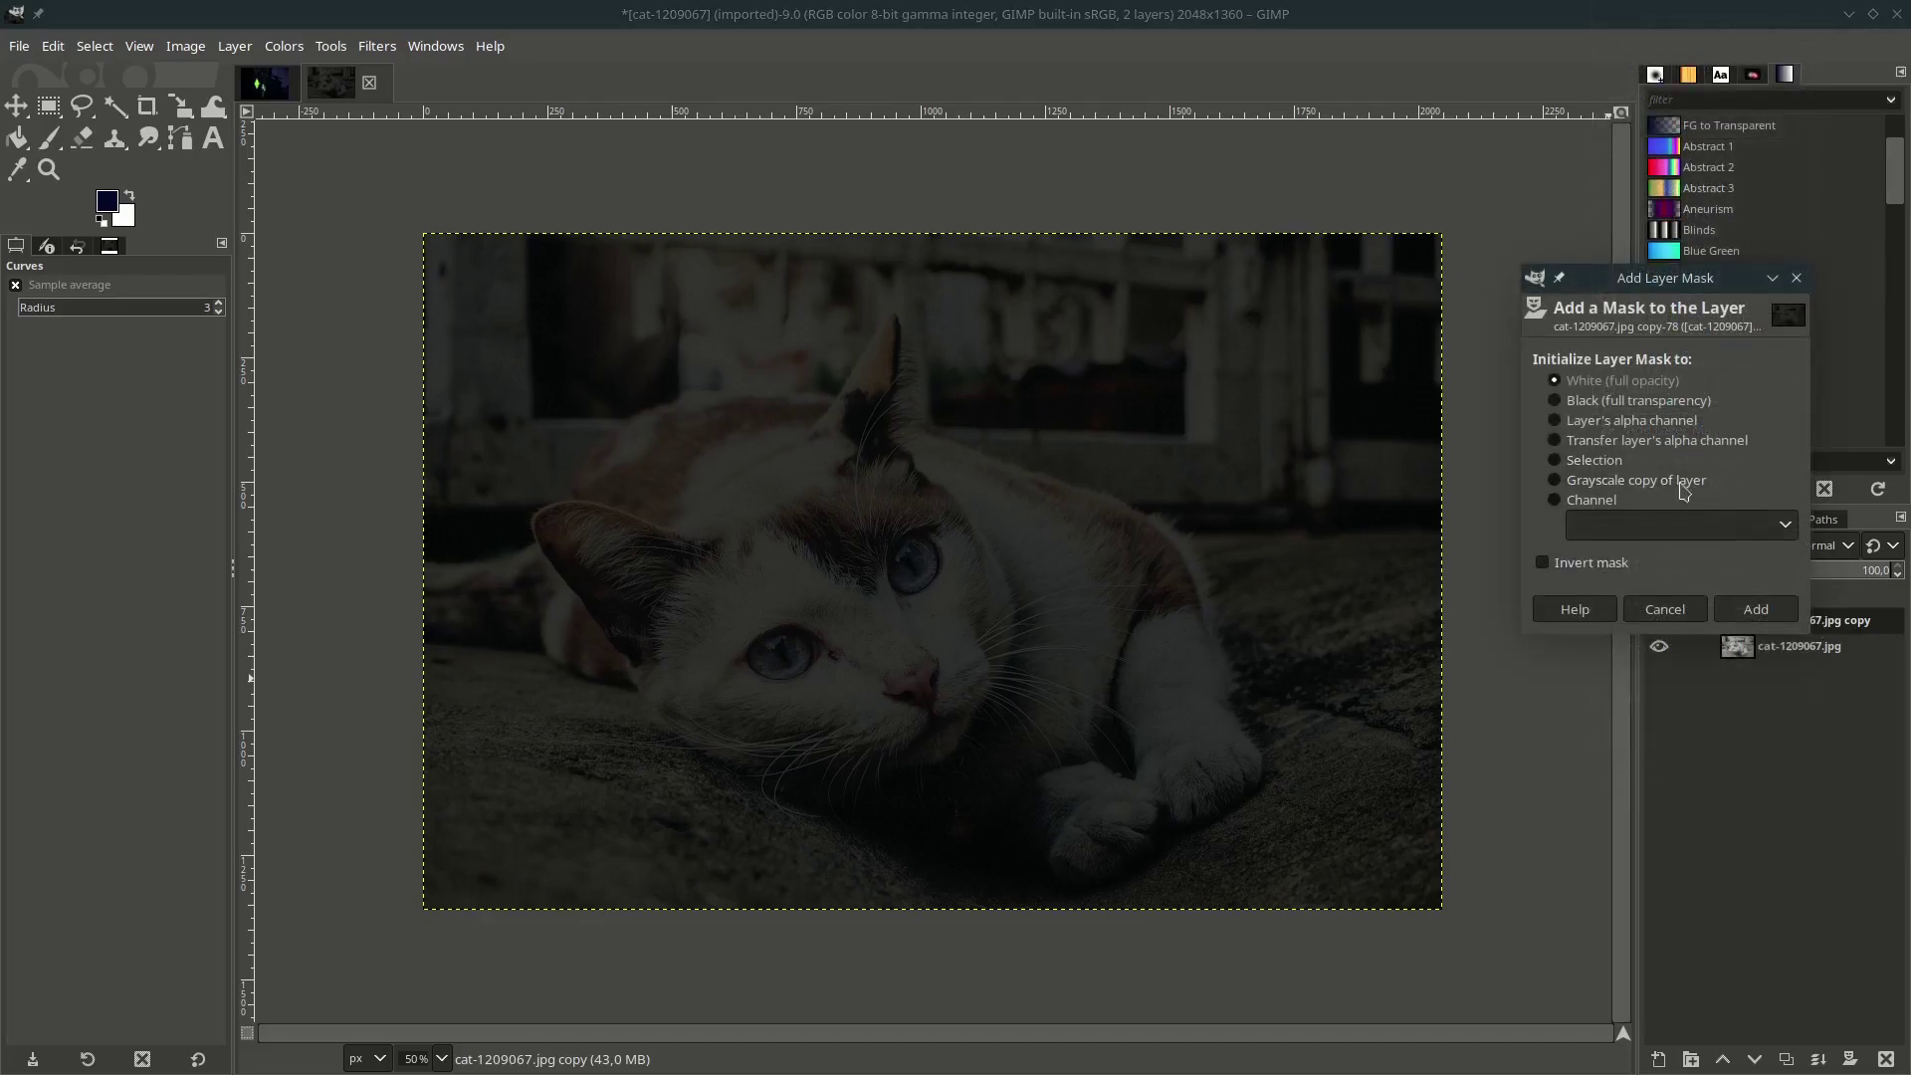
left_click(1757, 614)
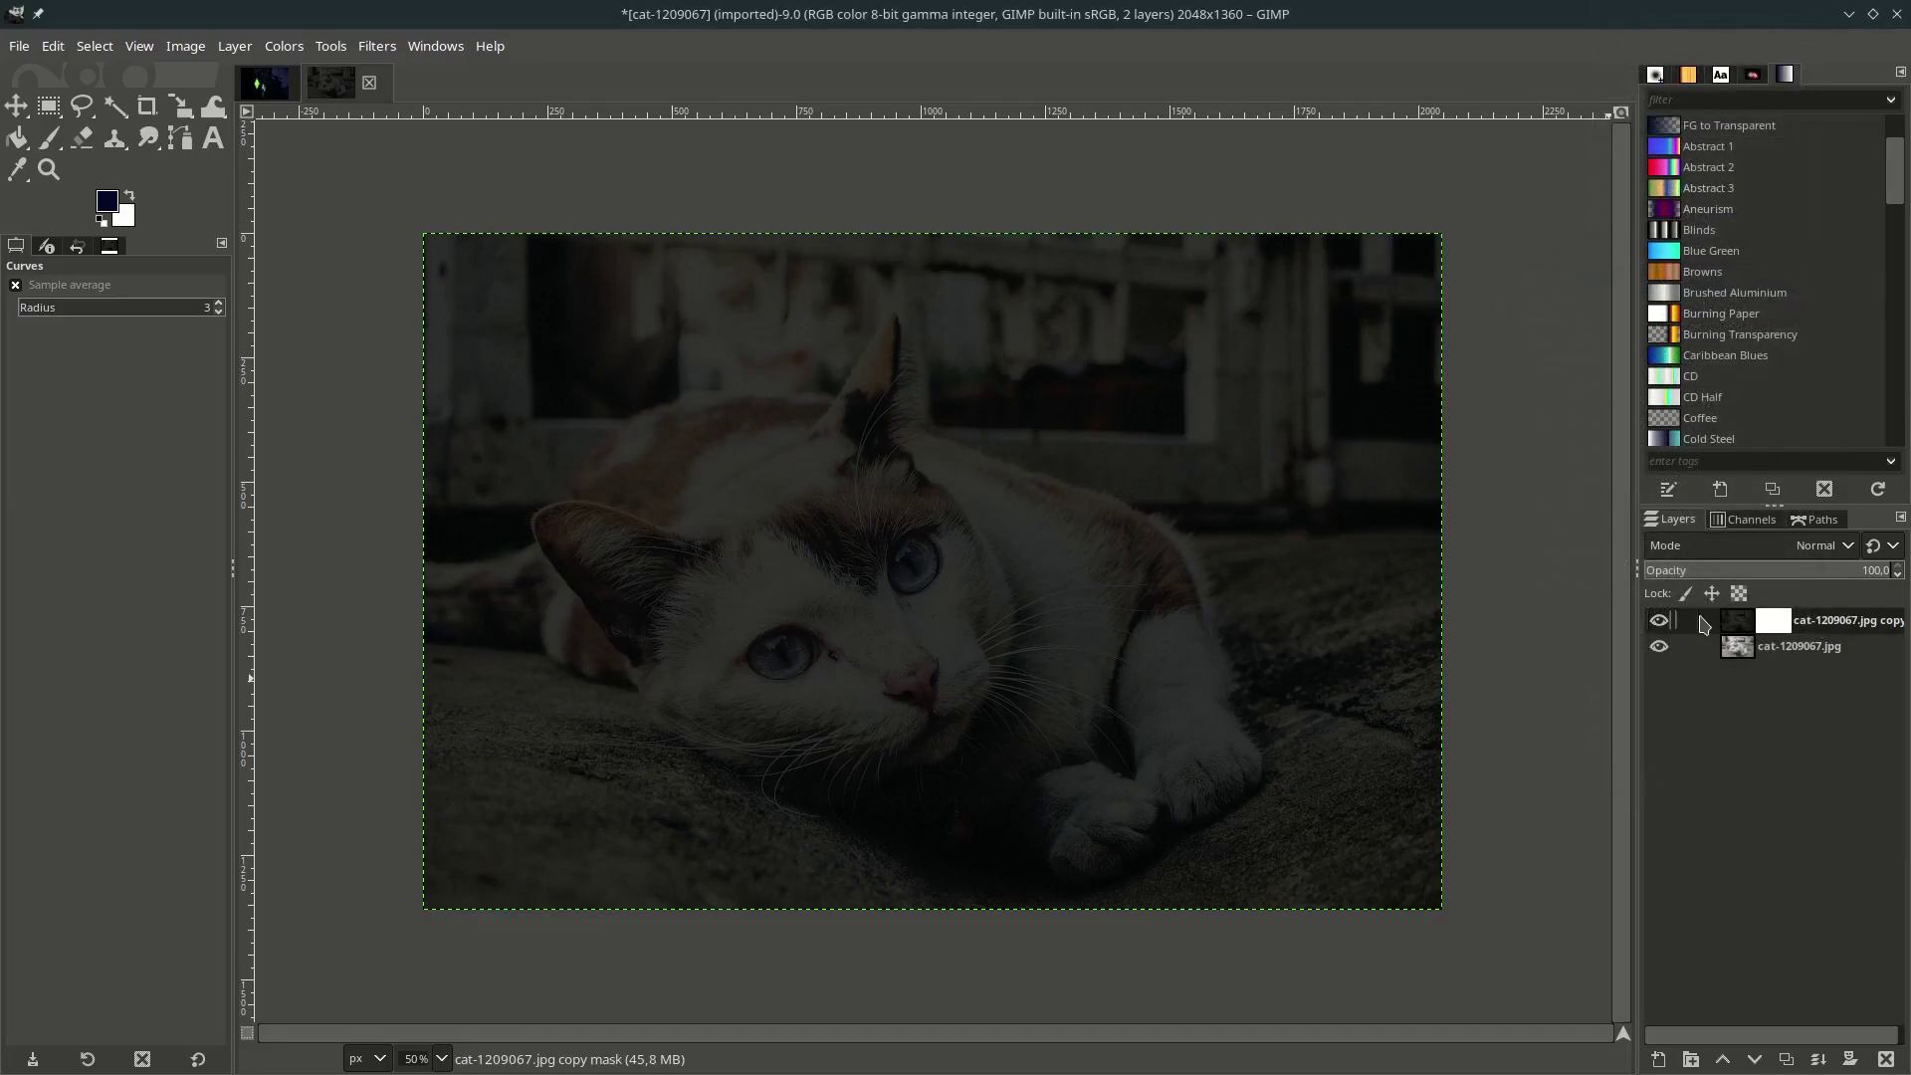
left_click(22, 47)
left_click(142, 156)
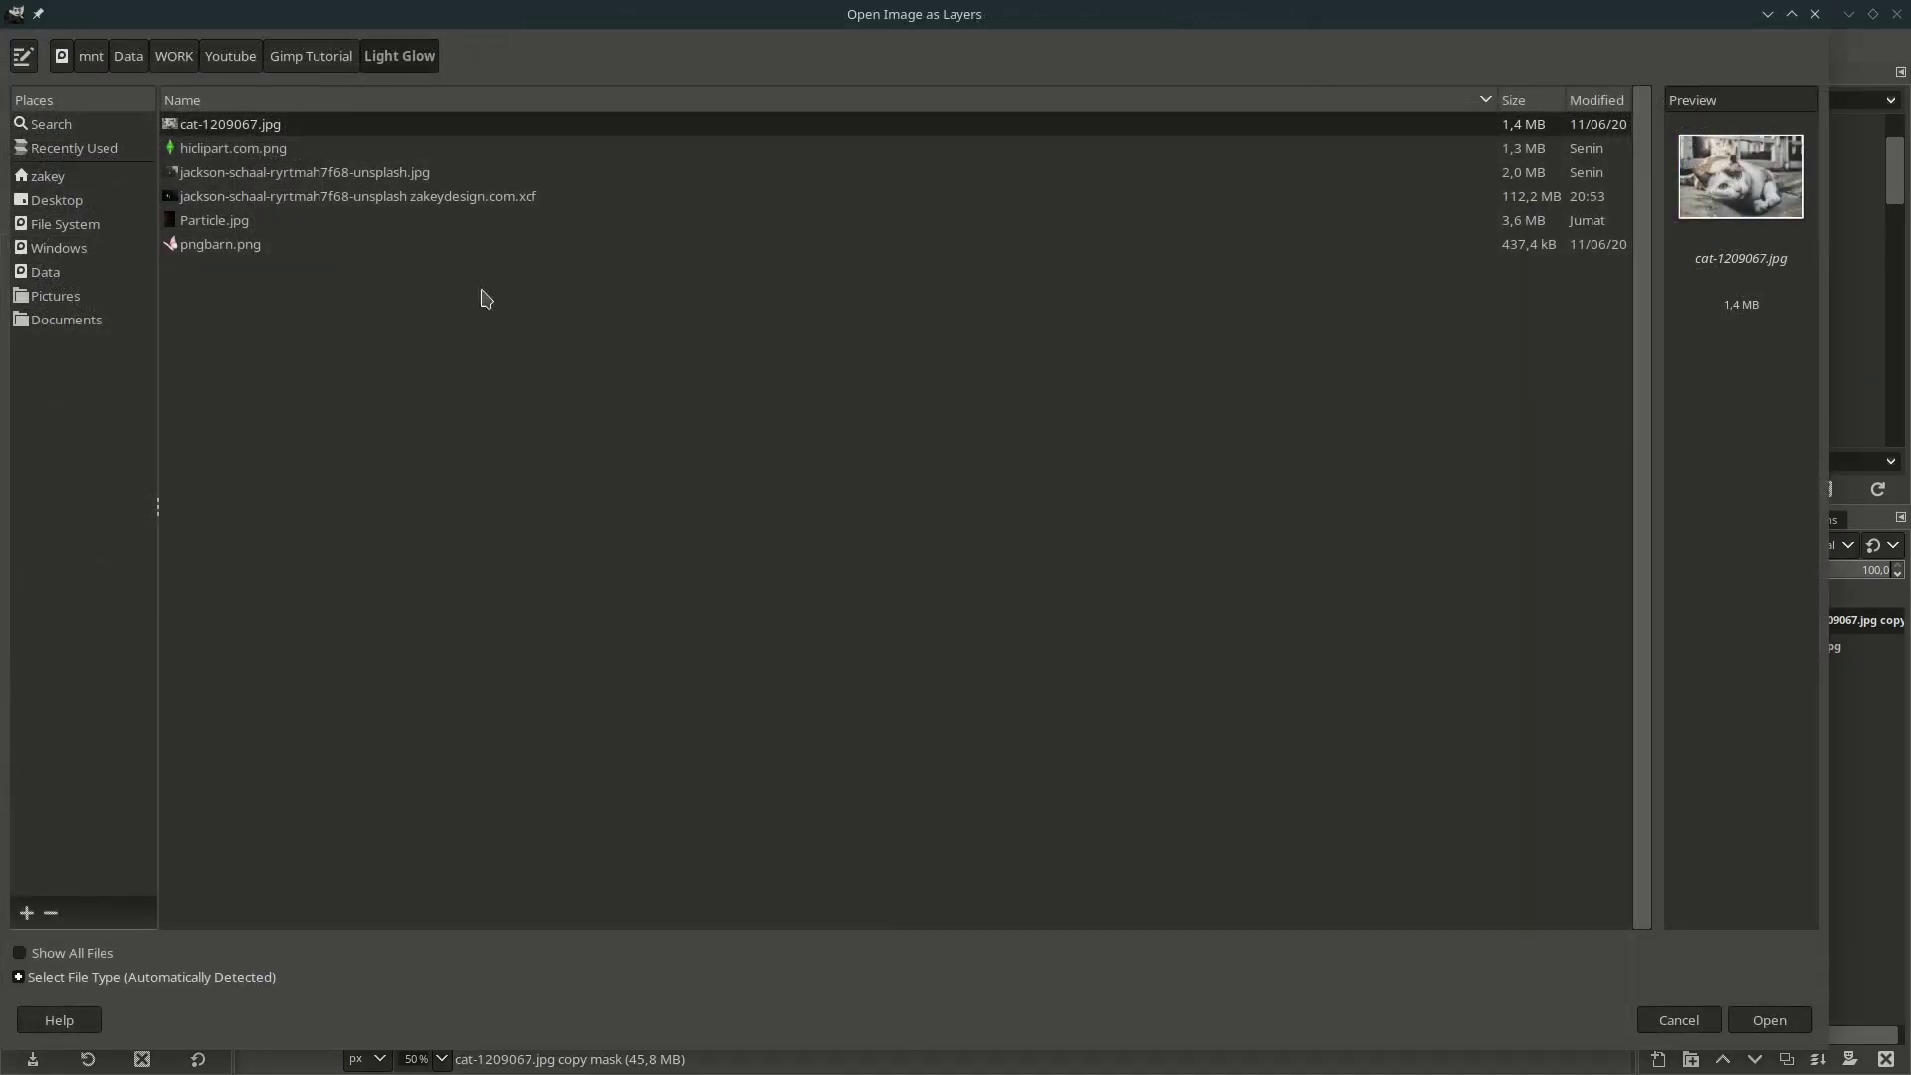
Import pngbarn.png as a layer, converting its profile, and scale the butterfly down to about 324×316.
double_click(363, 245)
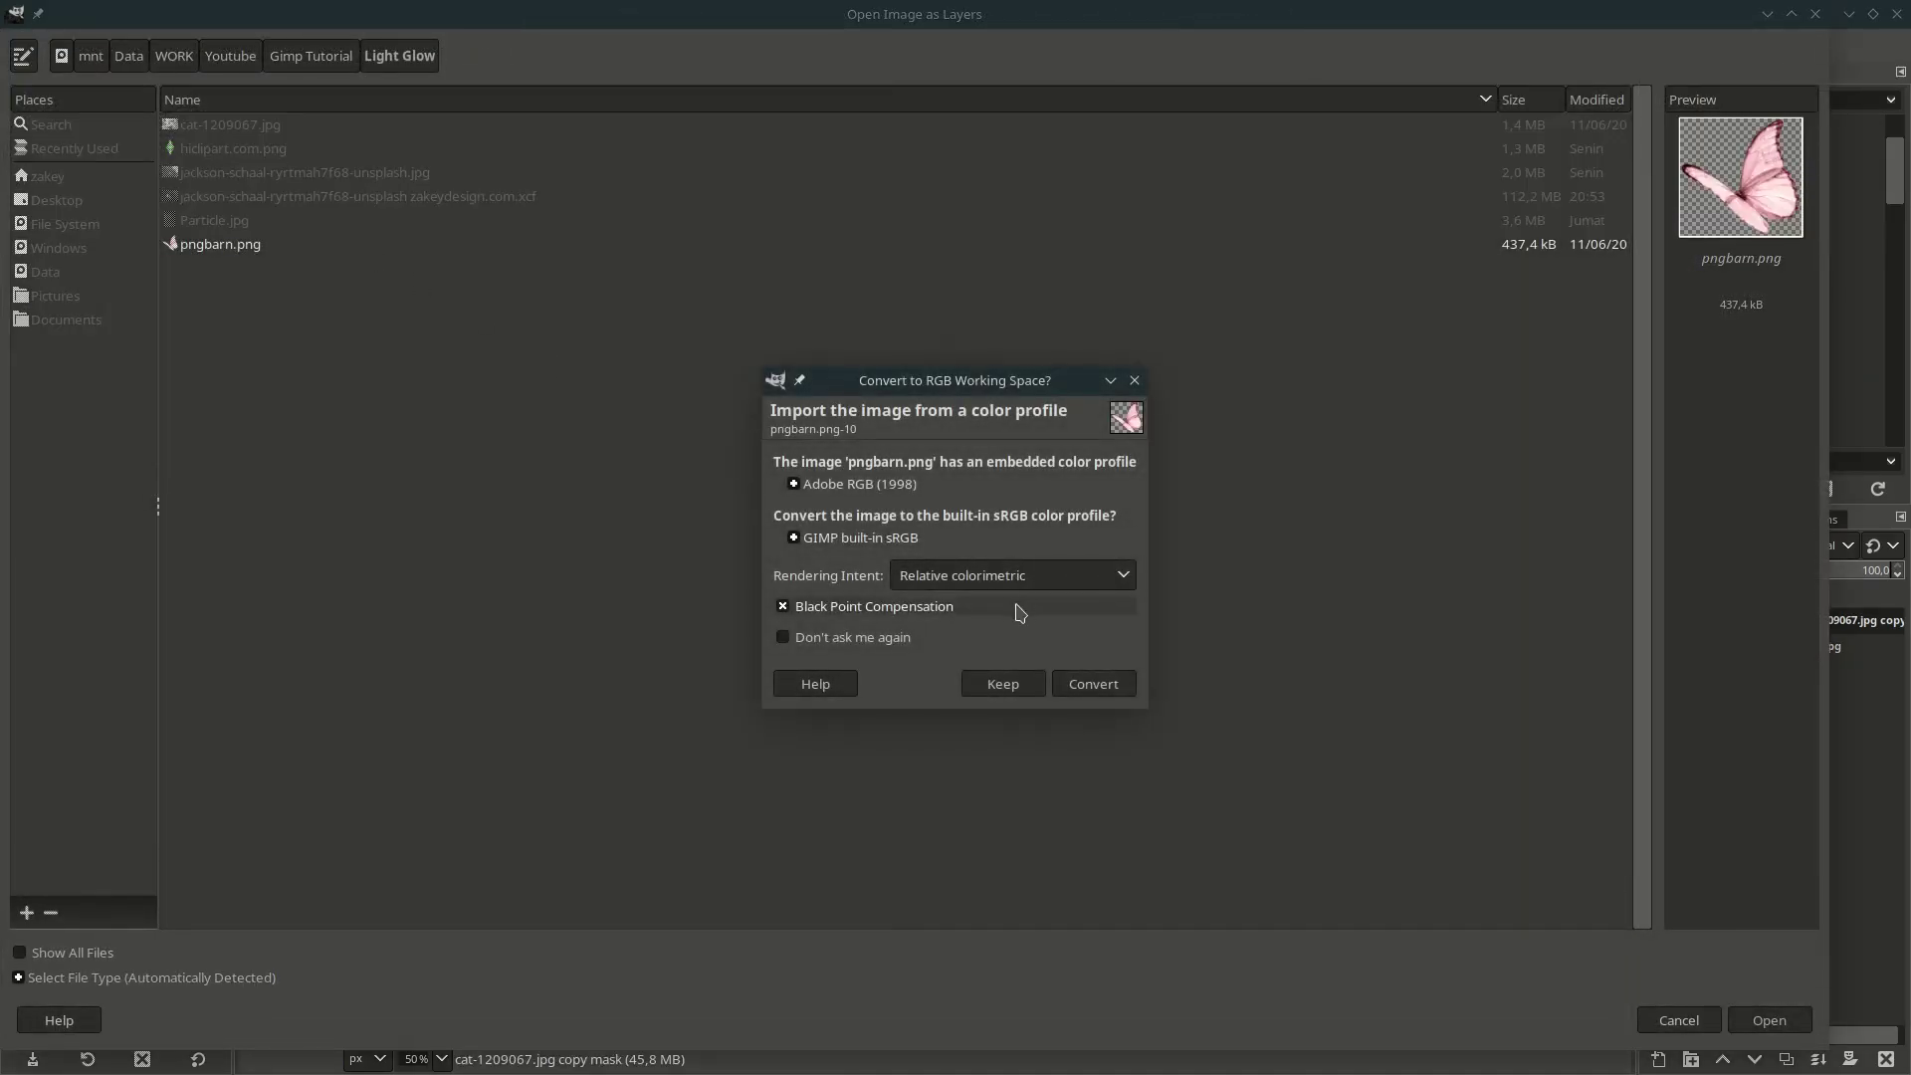
left_click(1116, 686)
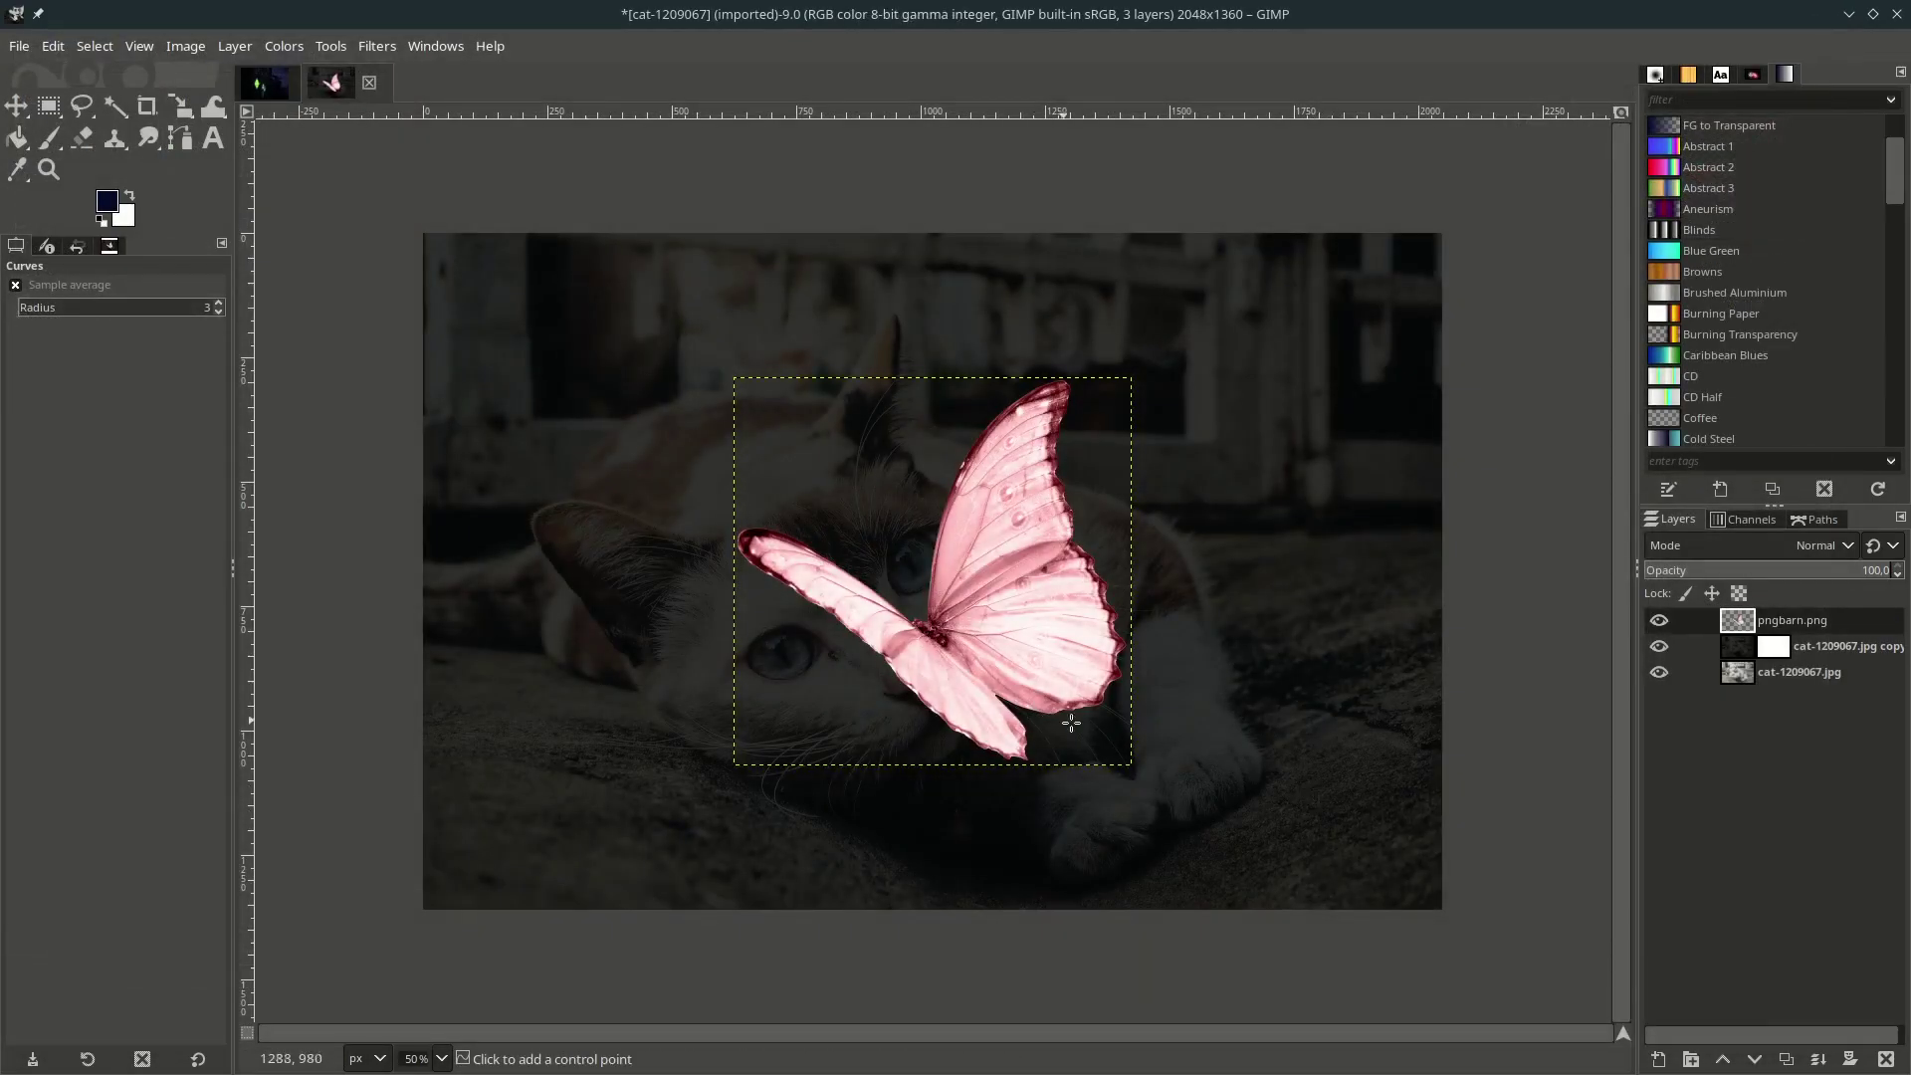
key("shift+s")
left_click(1138, 745)
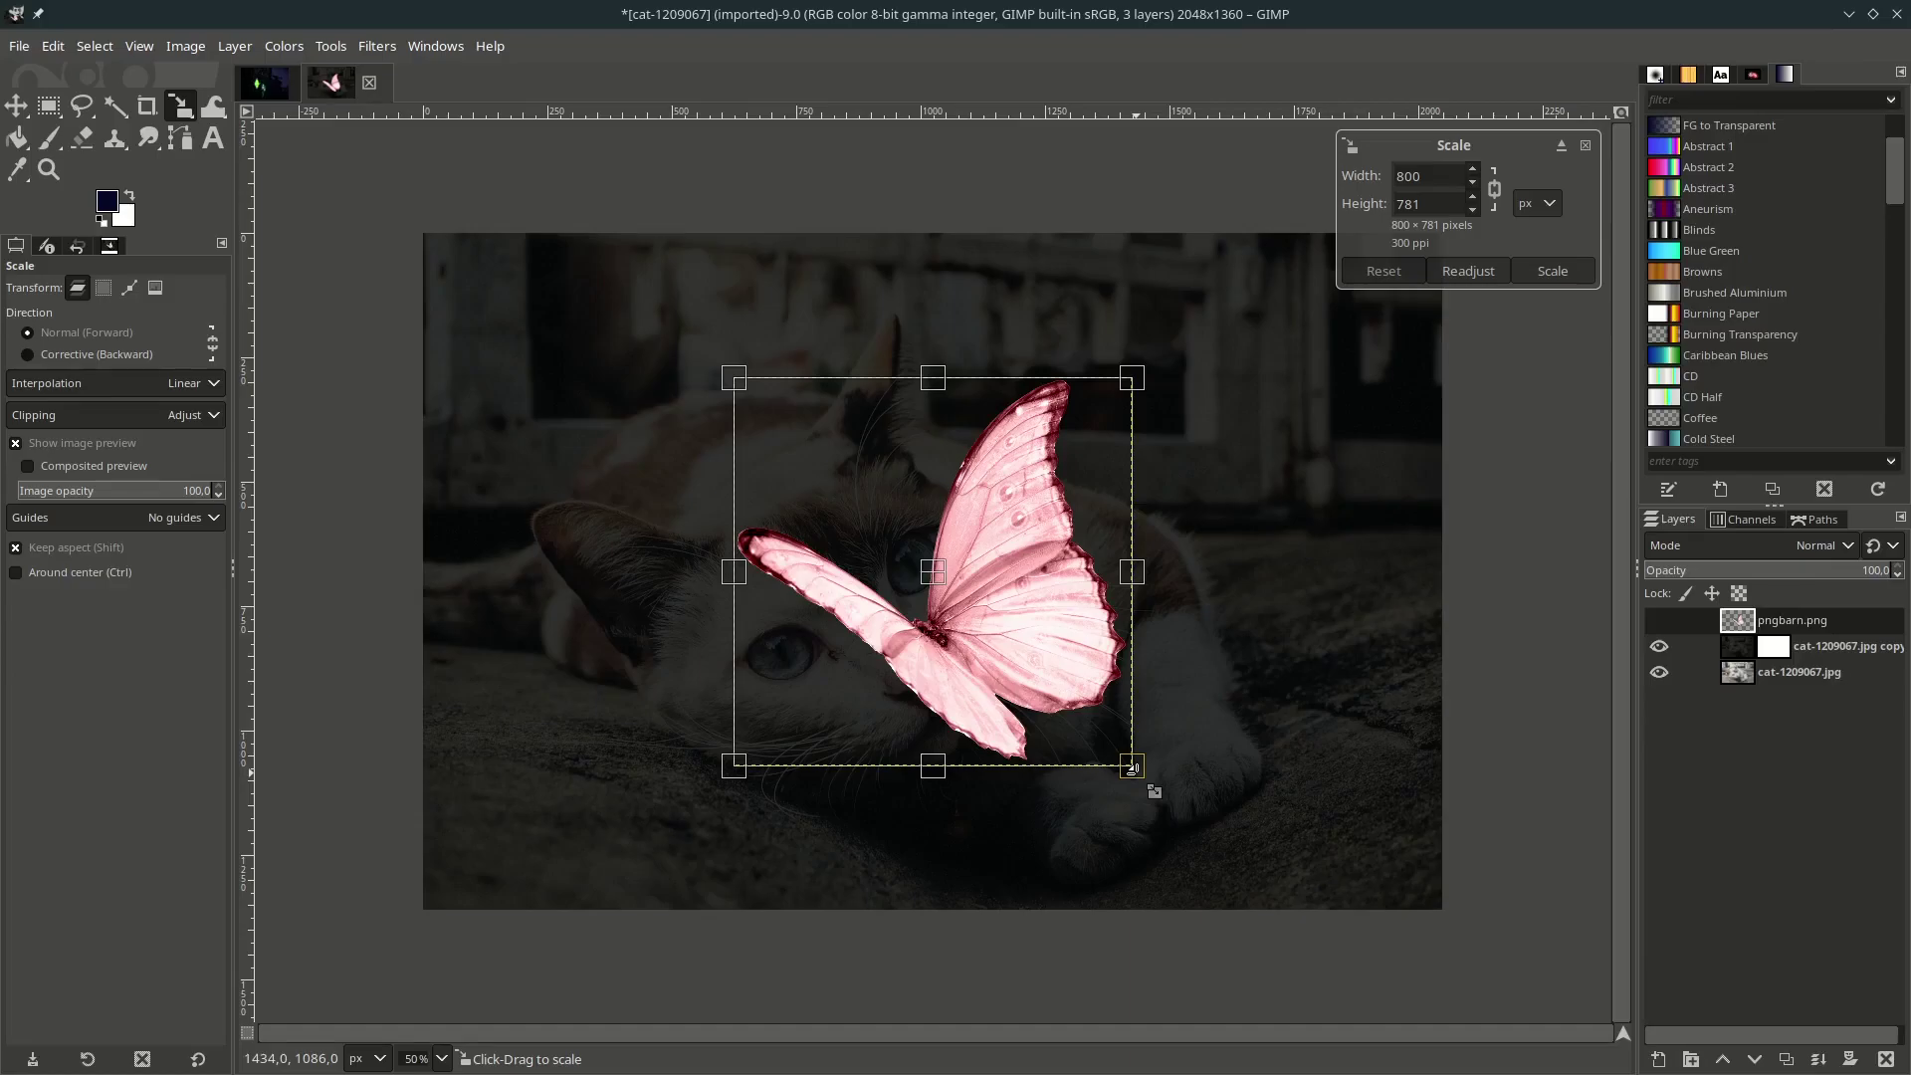
left_click_drag(1131, 766, 1074, 634)
key("Return")
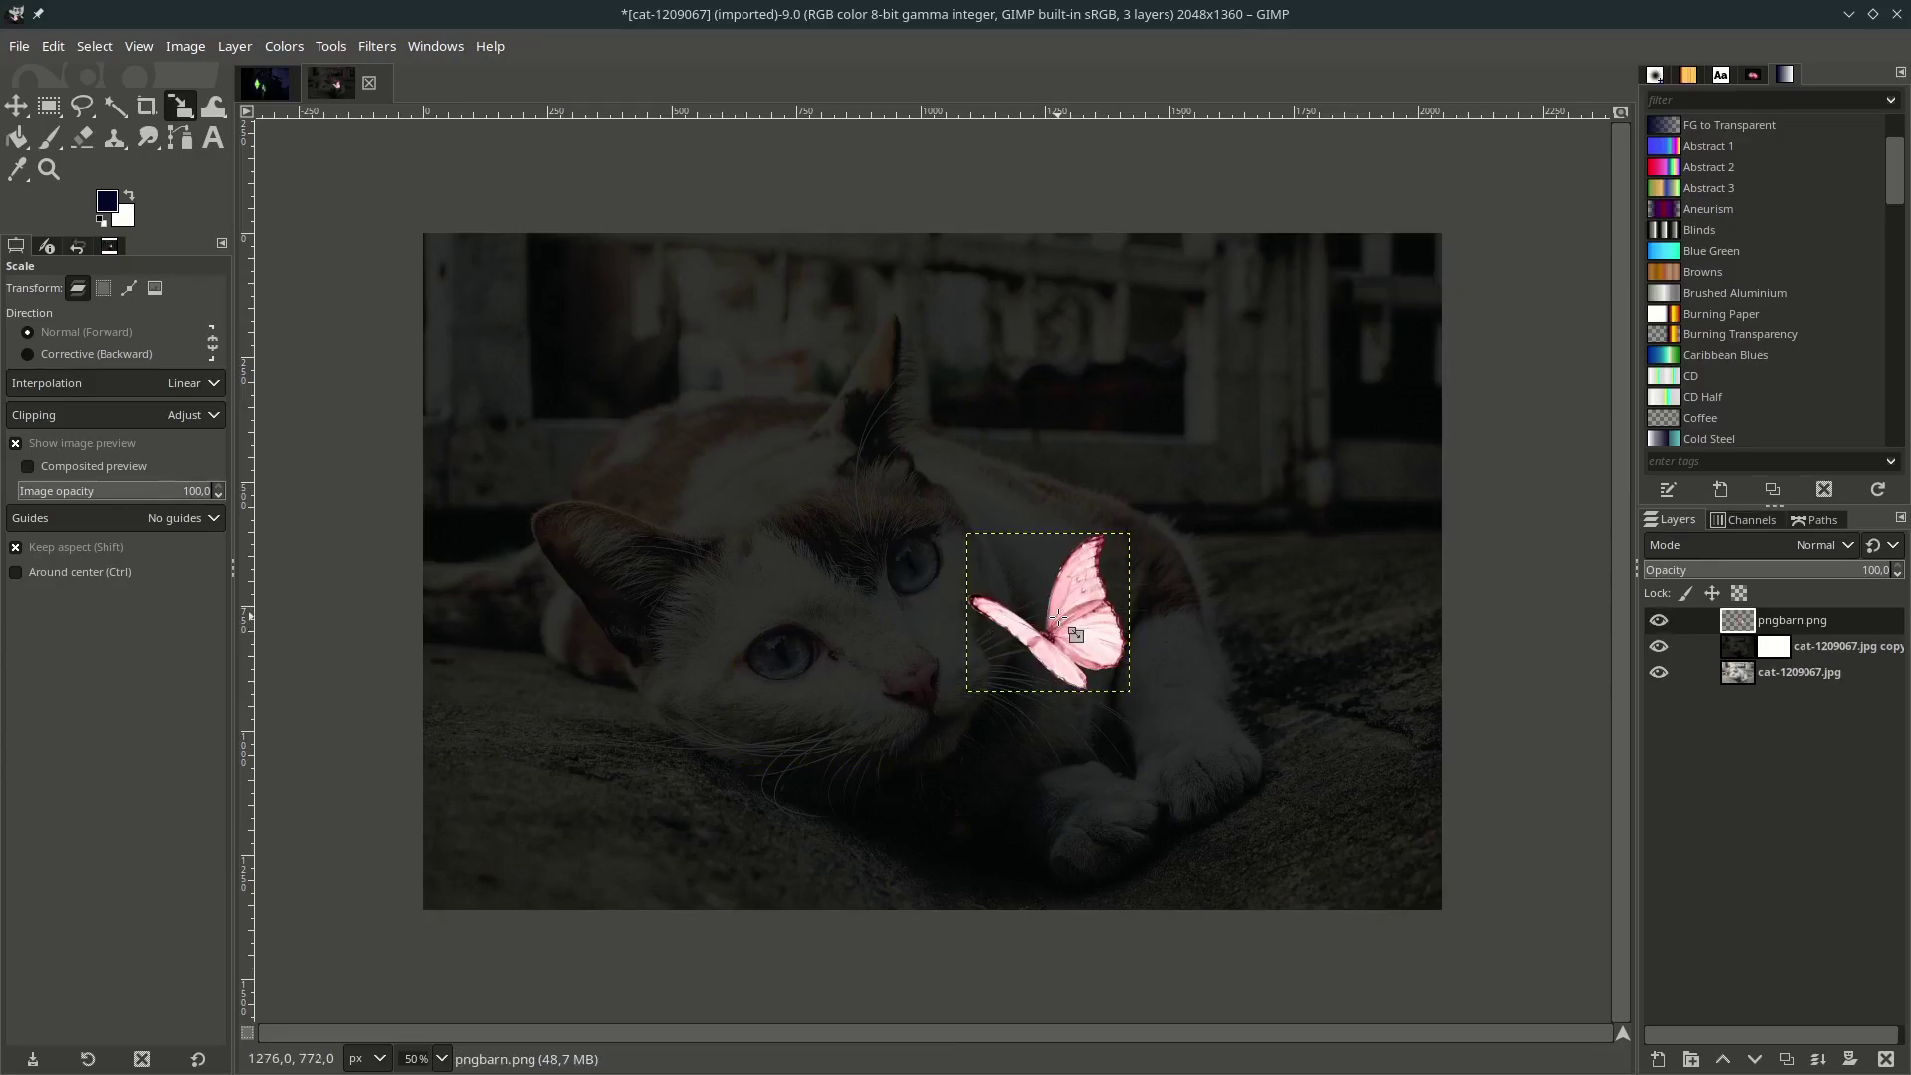
Duplicate the butterfly layer and set the copy to Addition mode at 57.3 opacity.
left_click(1788, 1058)
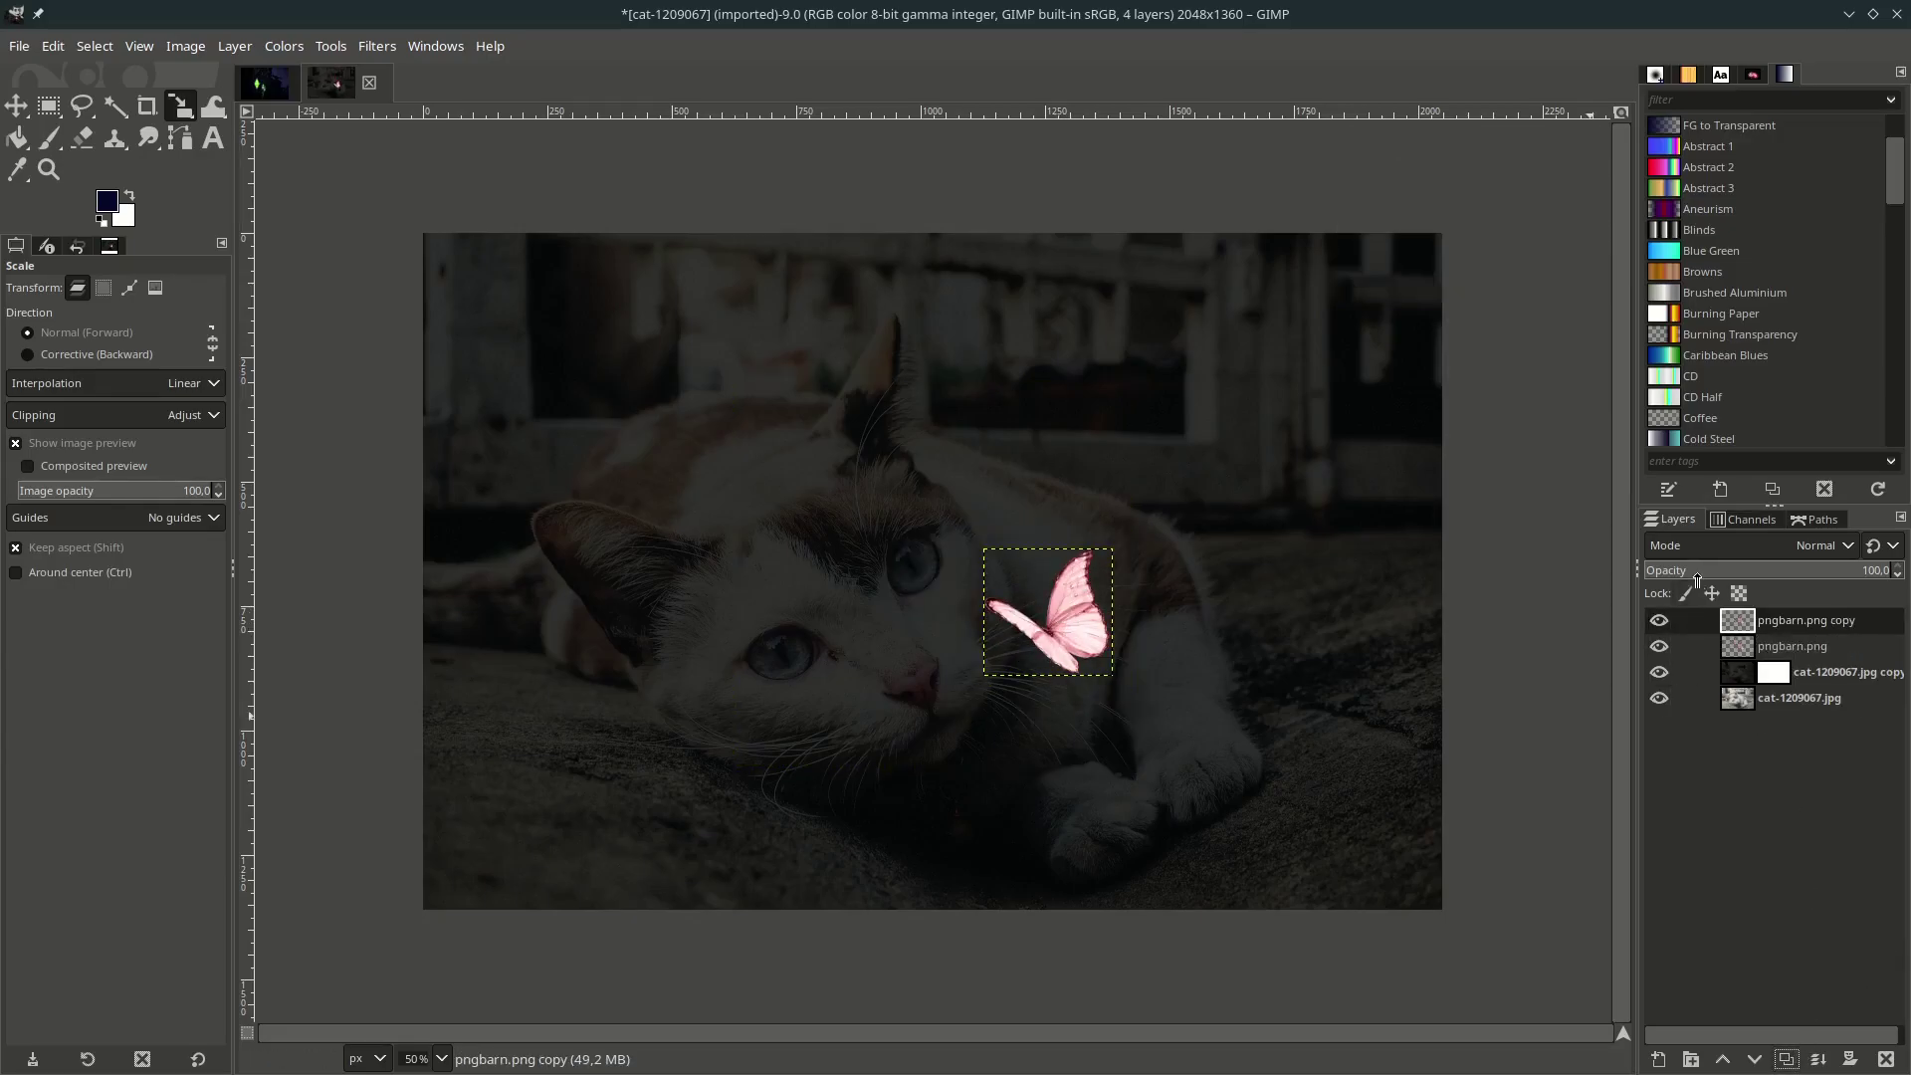
left_click(1794, 554)
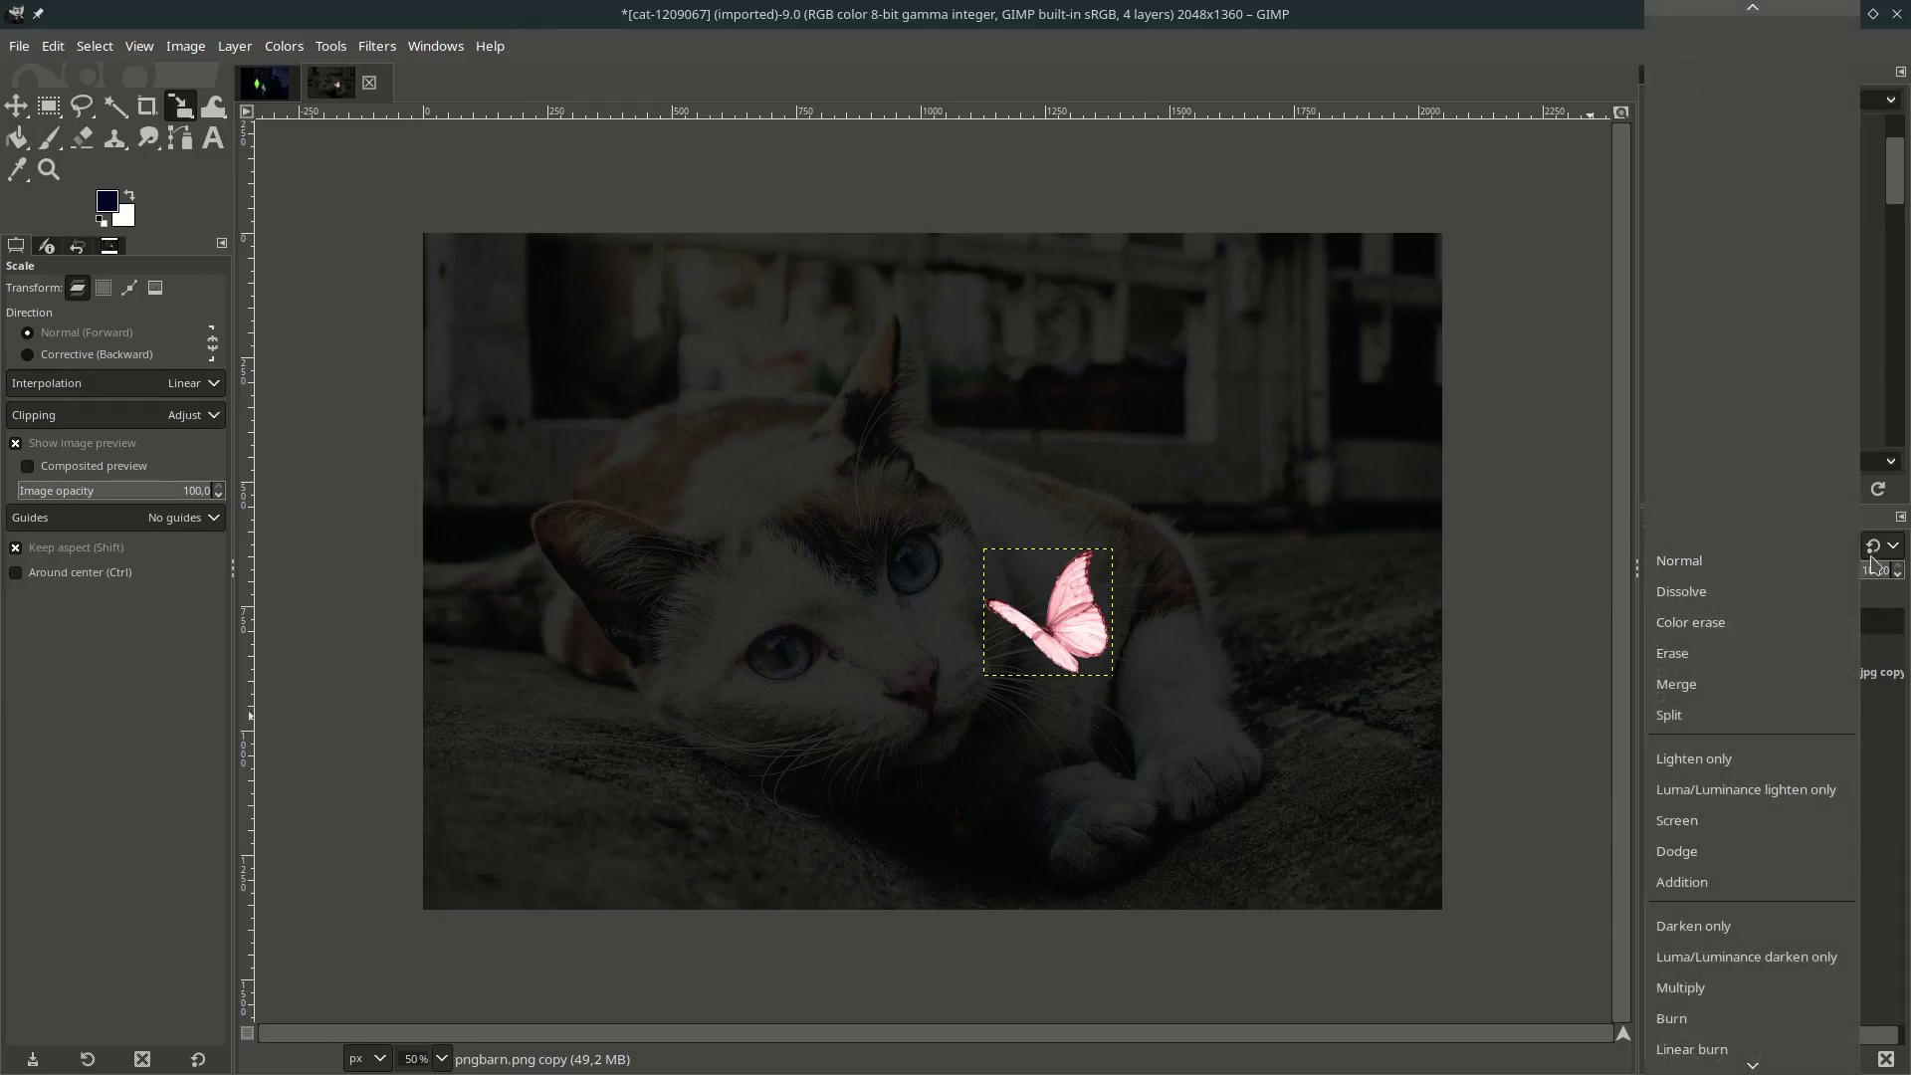
scroll(1792, 597, "down", 3)
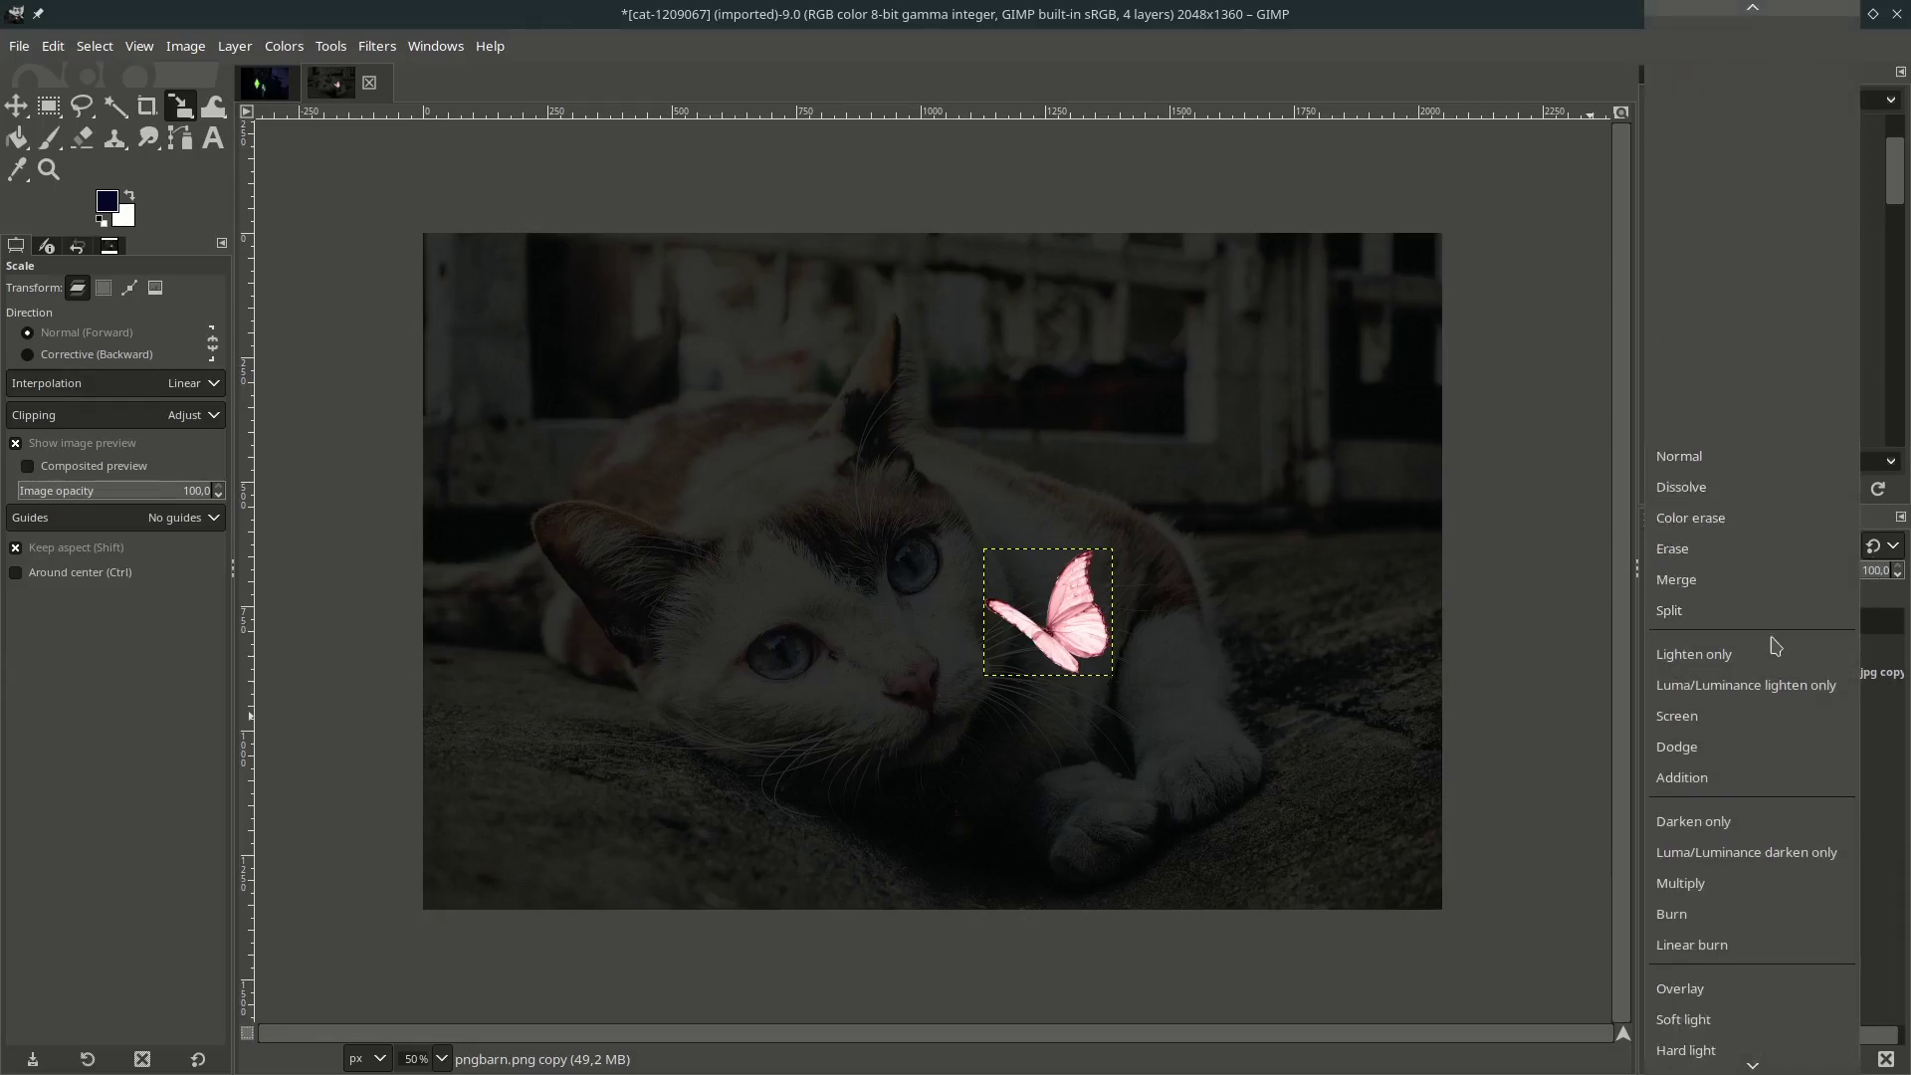
left_click(1735, 777)
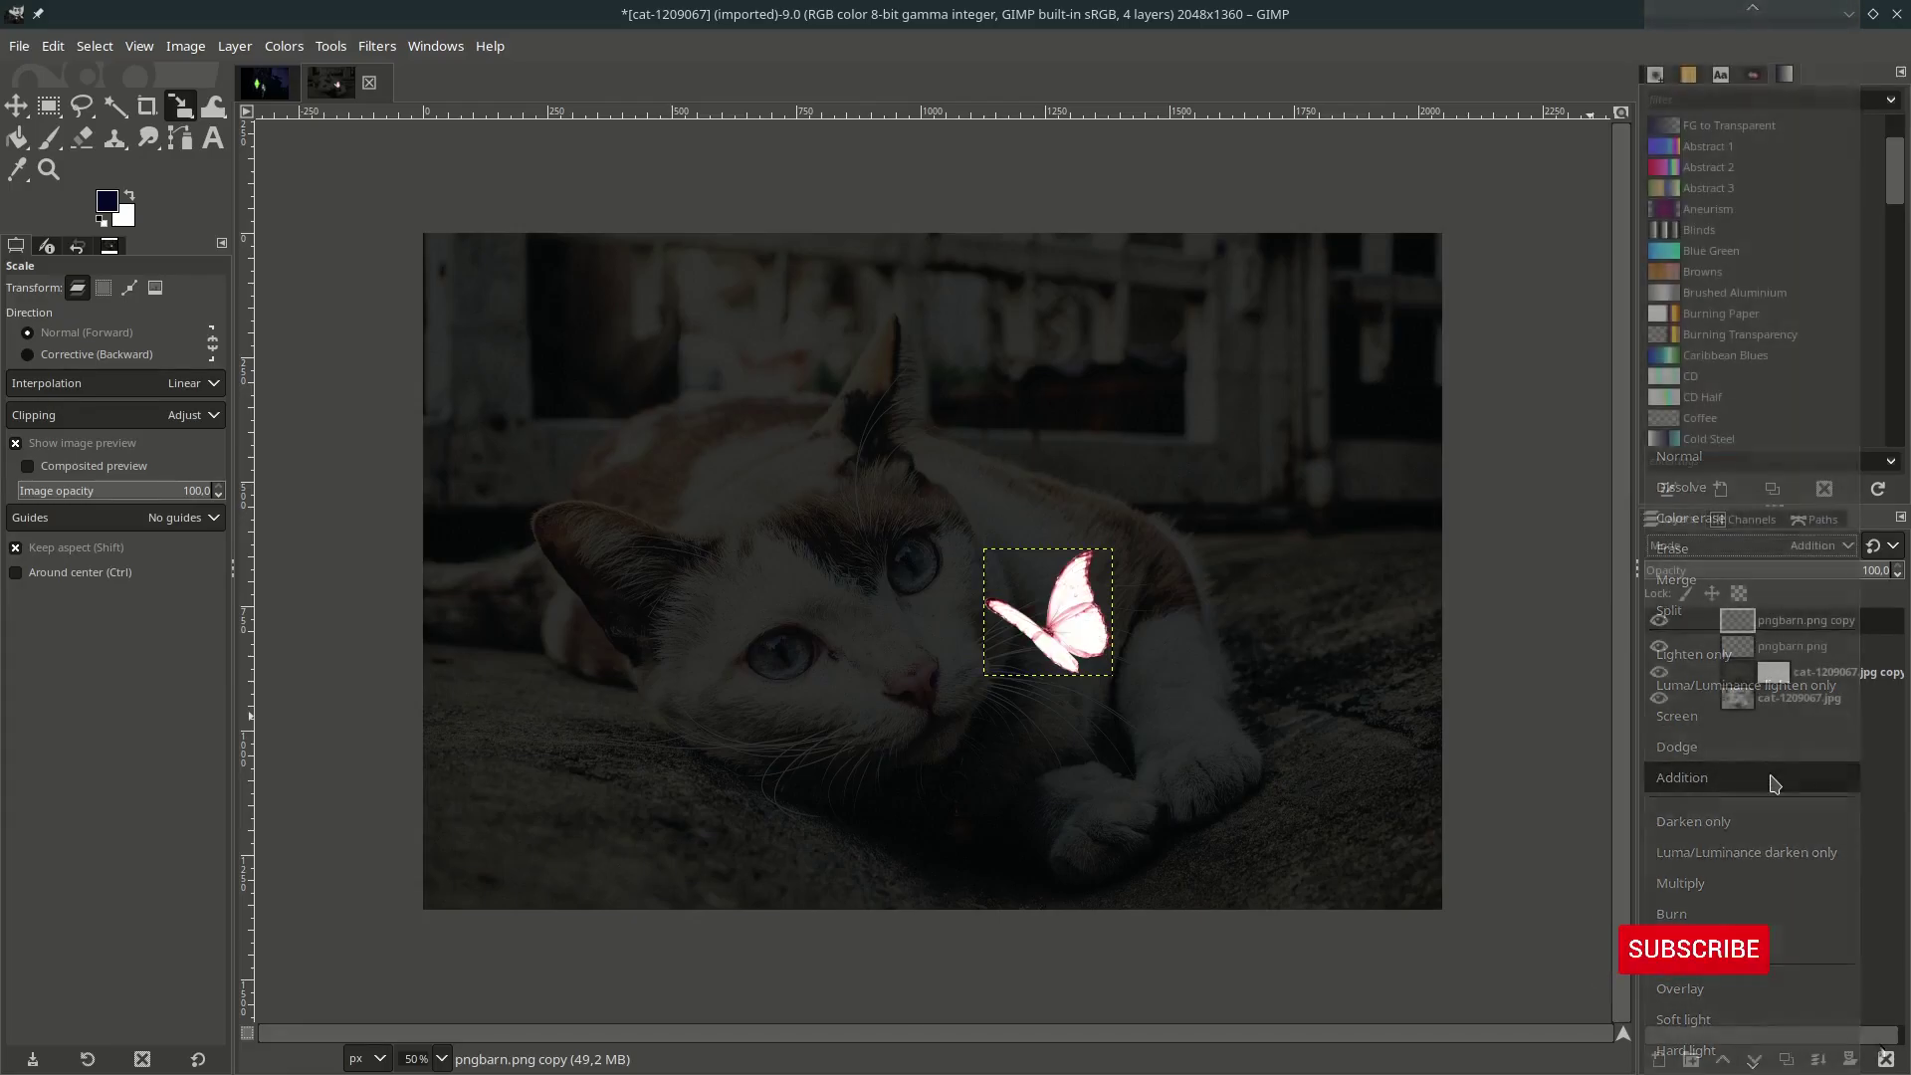
left_click_drag(1828, 577, 1791, 571)
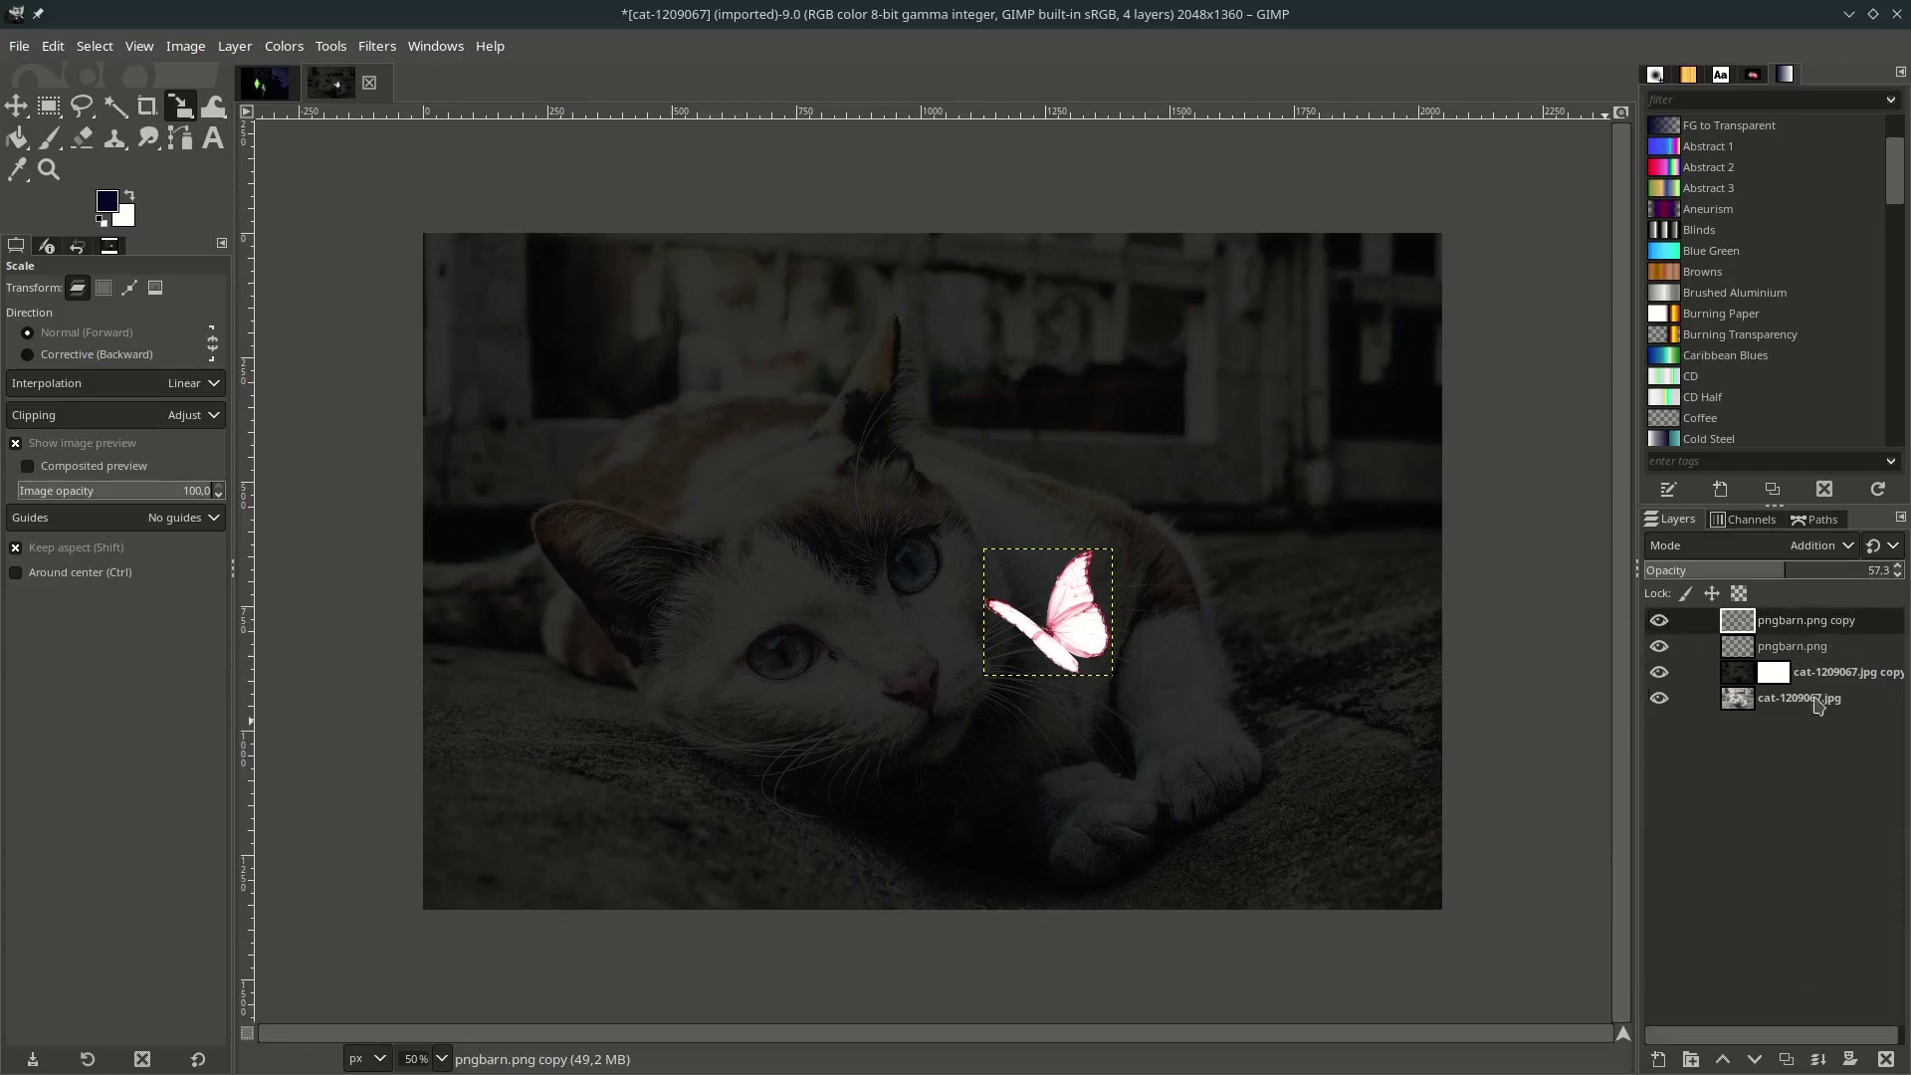
left_click(1658, 1059)
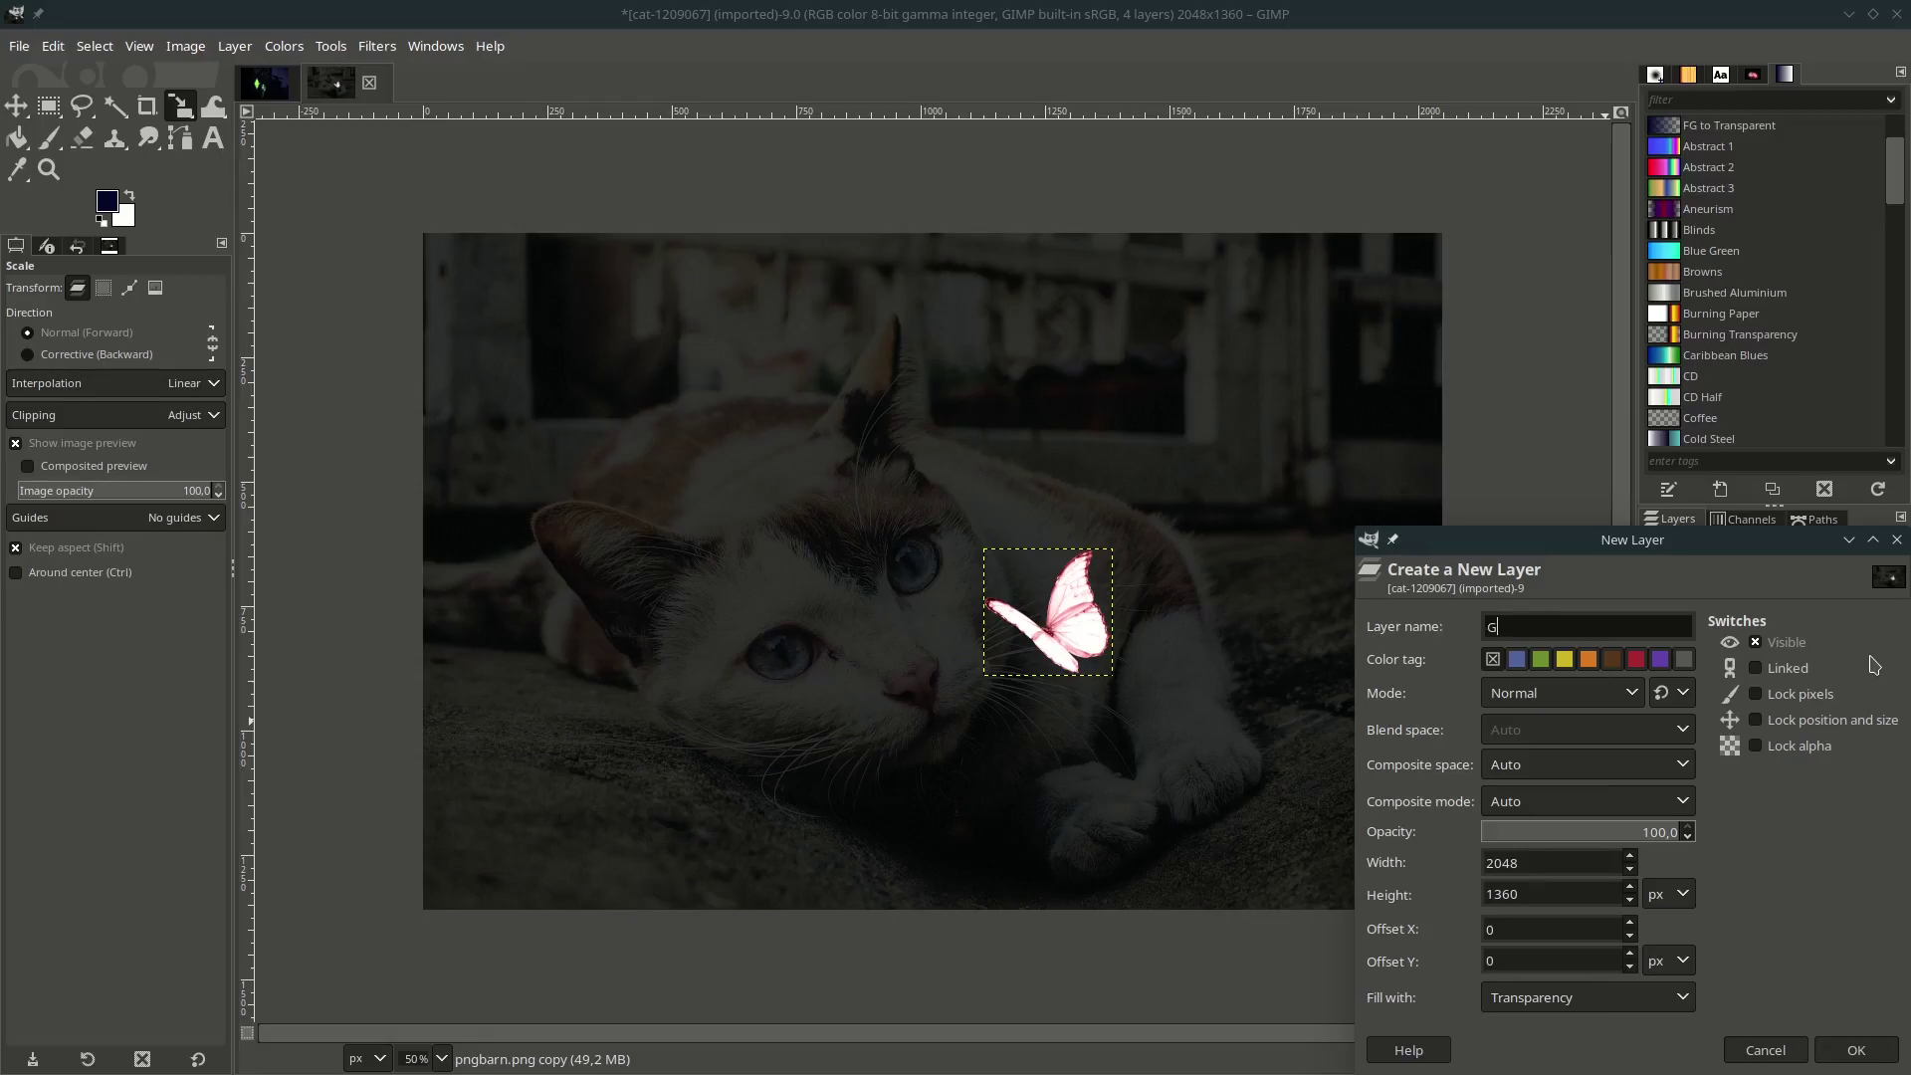
Name the new layer Glow and set the foreground colour to red f31a1a.
type("Glow")
key("Return")
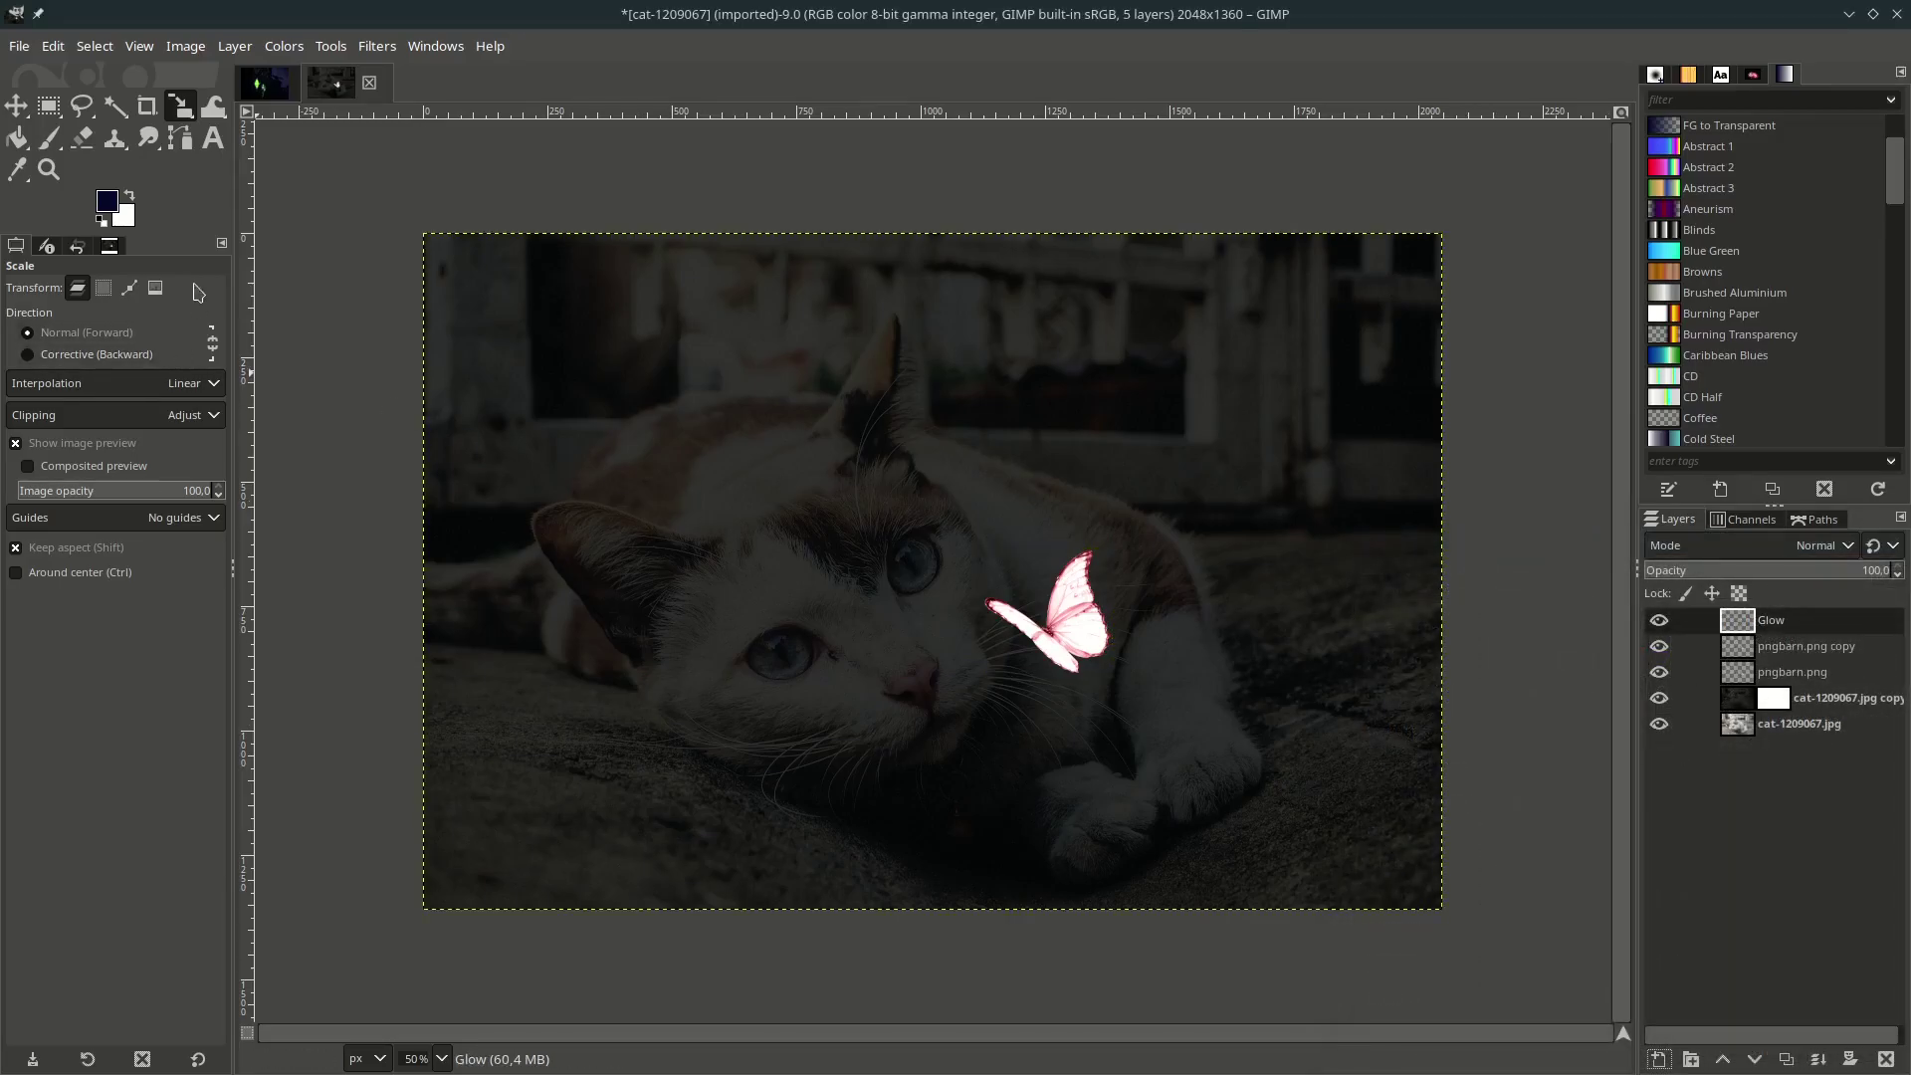
left_click(107, 204)
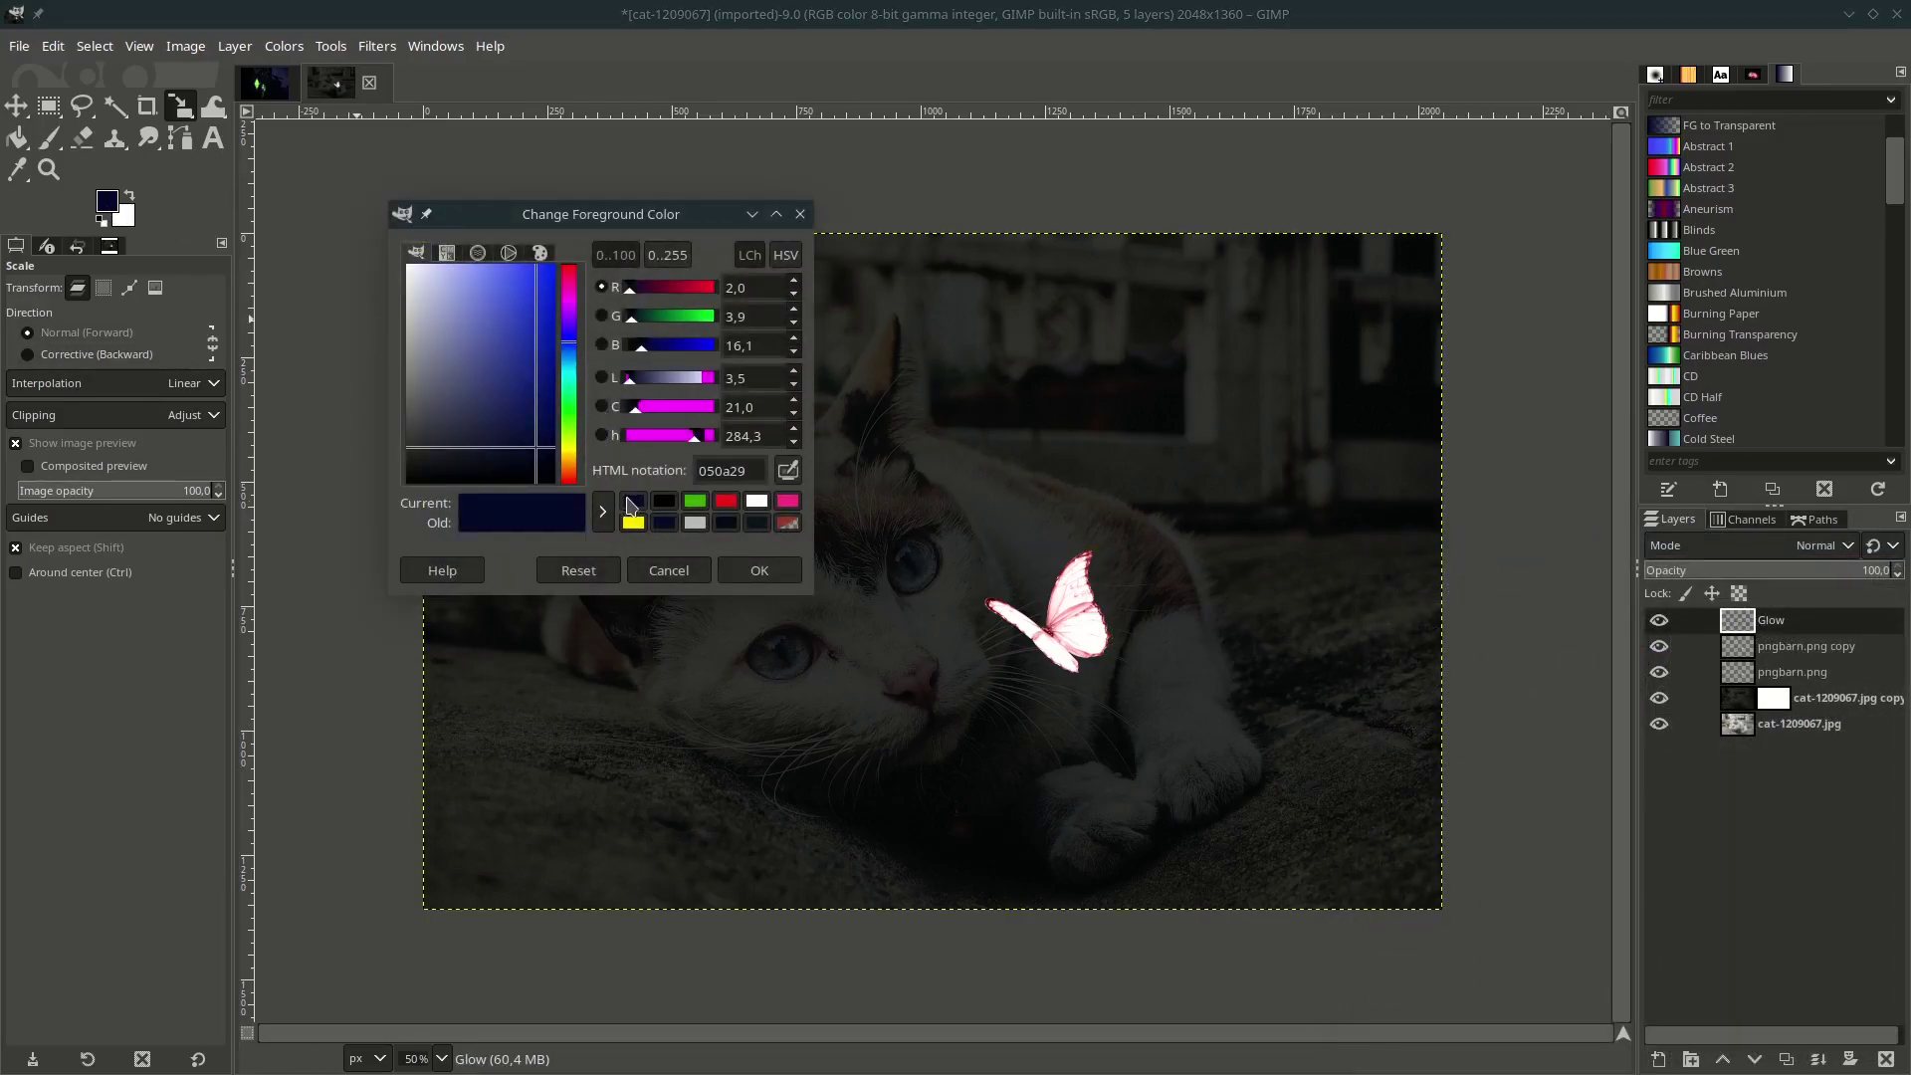
left_click(723, 503)
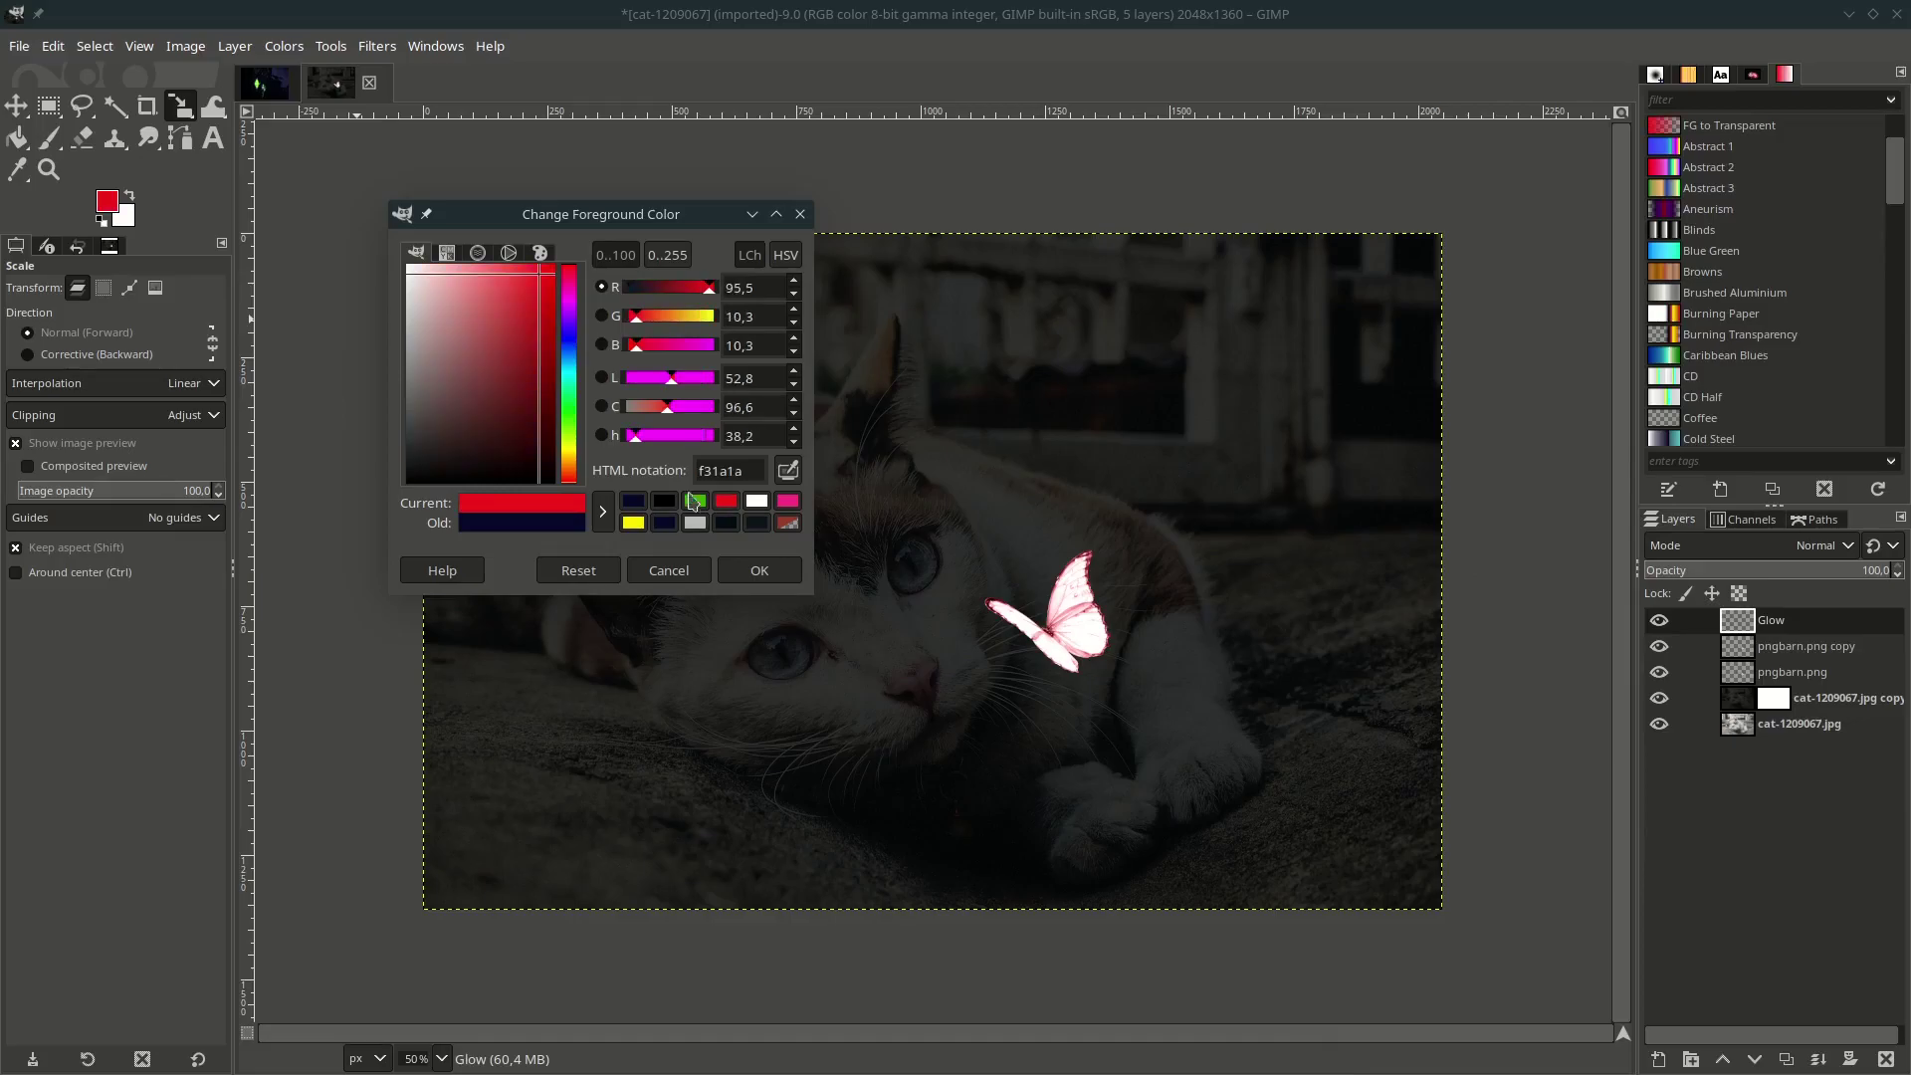
left_click(759, 570)
Set the Glow layer to Screen mode and paint a size-436 soft red glow around the butterfly.
left_click(49, 139)
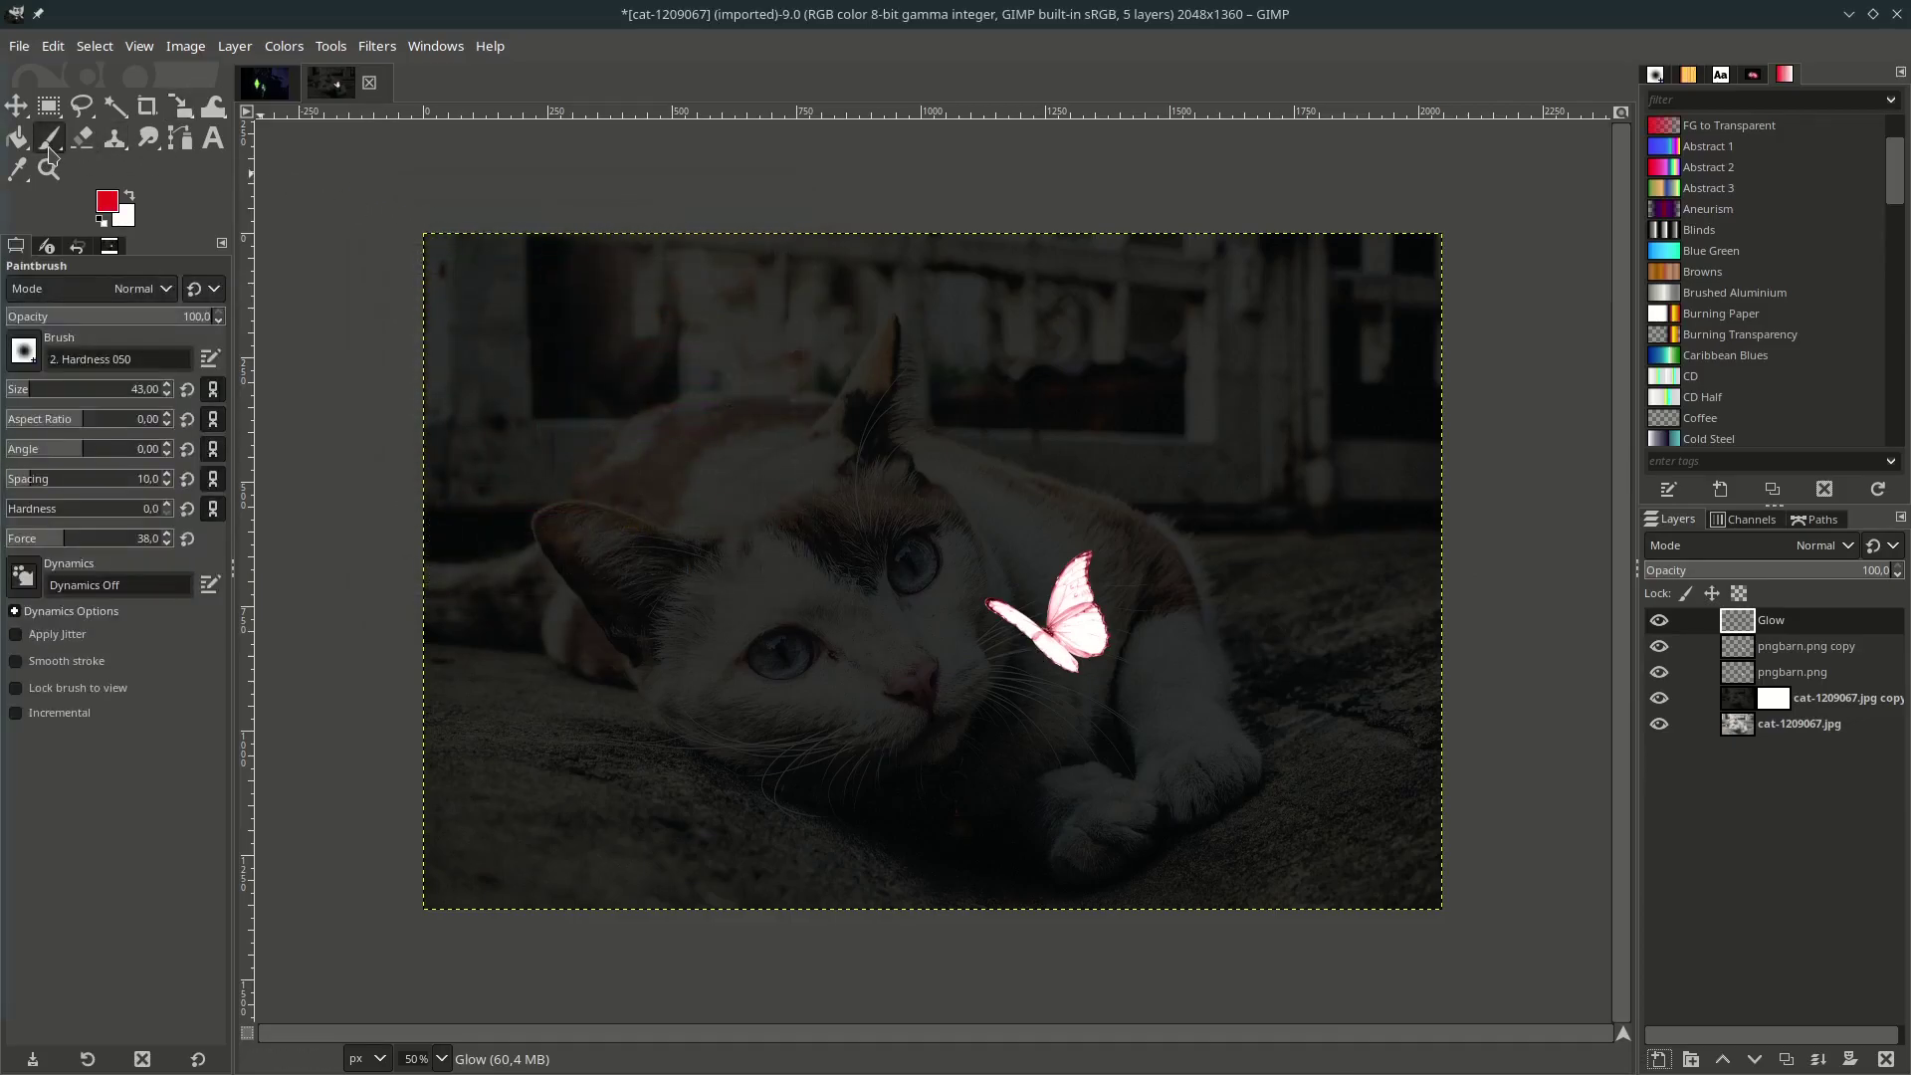
scroll(1038, 641, "up", 3)
scroll(1335, 552, "right", 7)
scroll(1335, 552, "left", 4)
scroll(1144, 630, "right", 4)
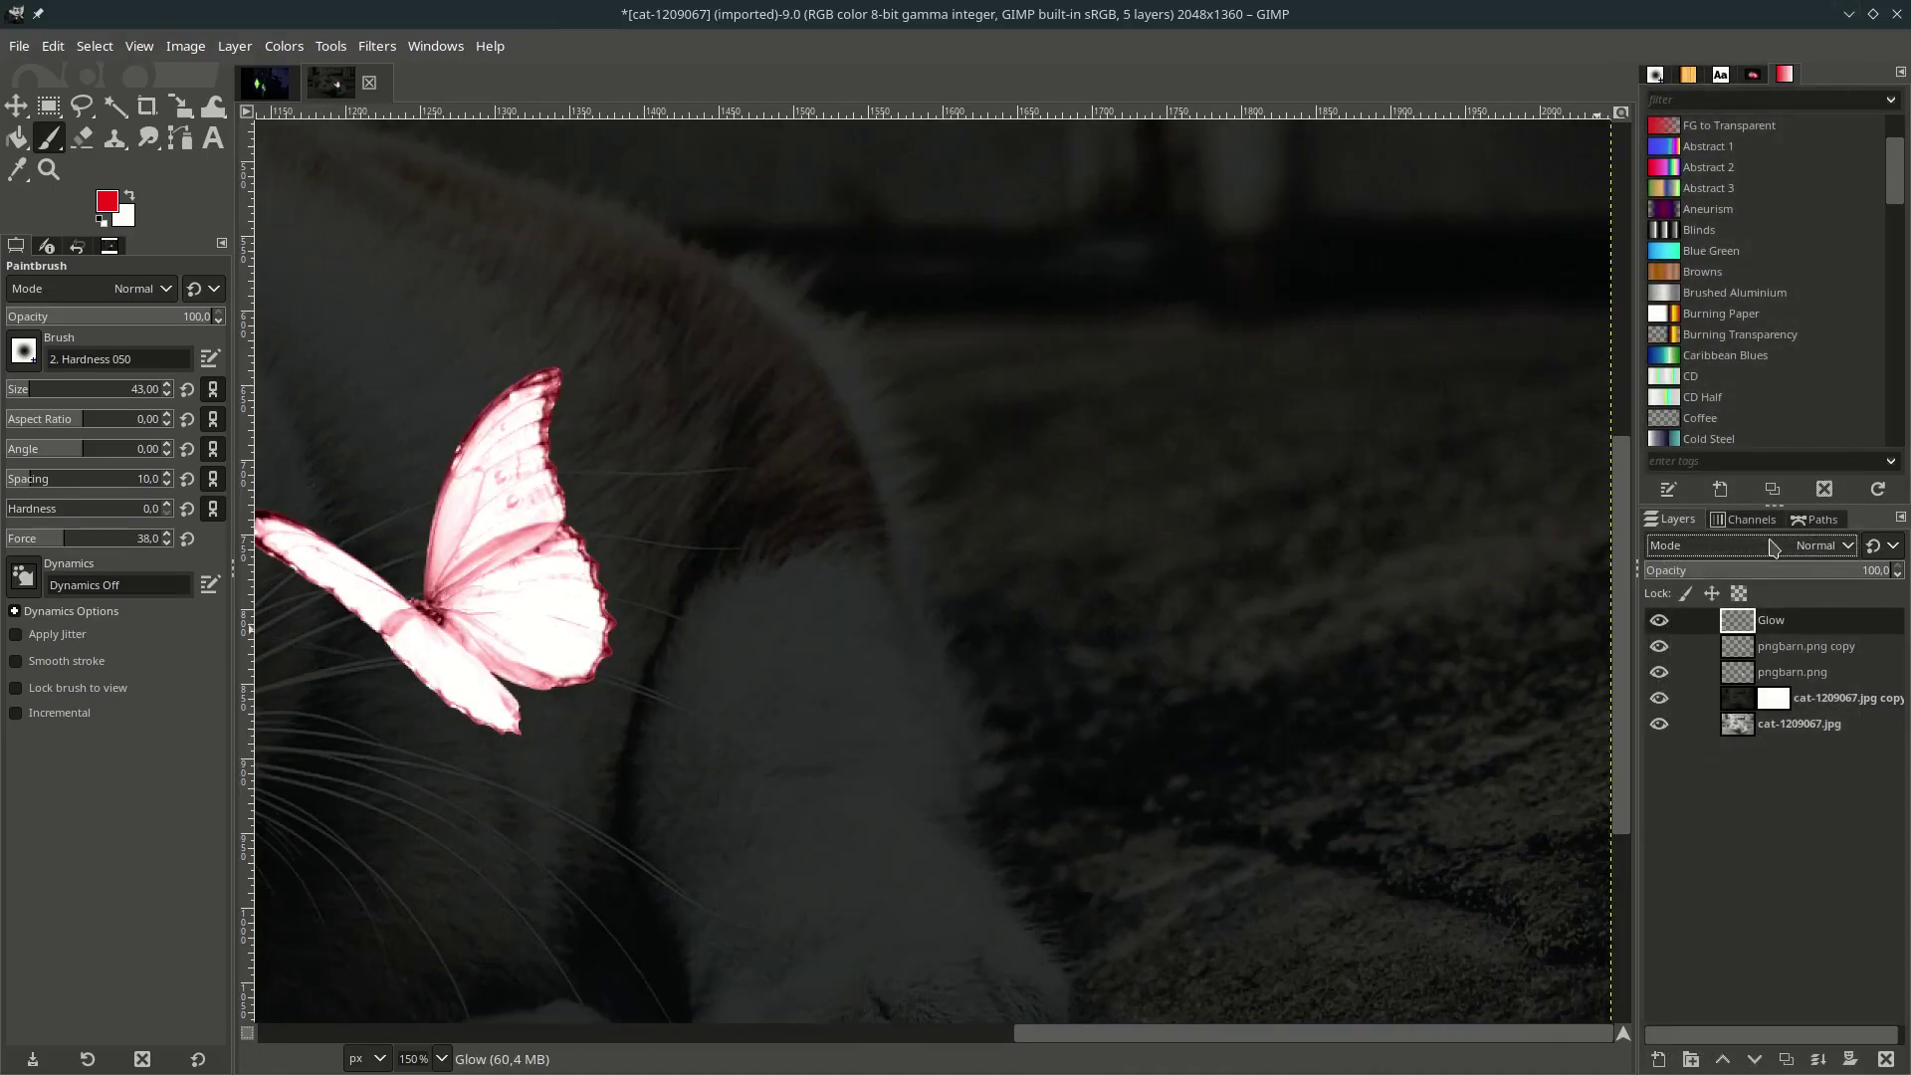
left_click(1781, 545)
left_click(1692, 822)
scroll(1006, 635, "down", 1)
scroll(746, 610, "left", 4)
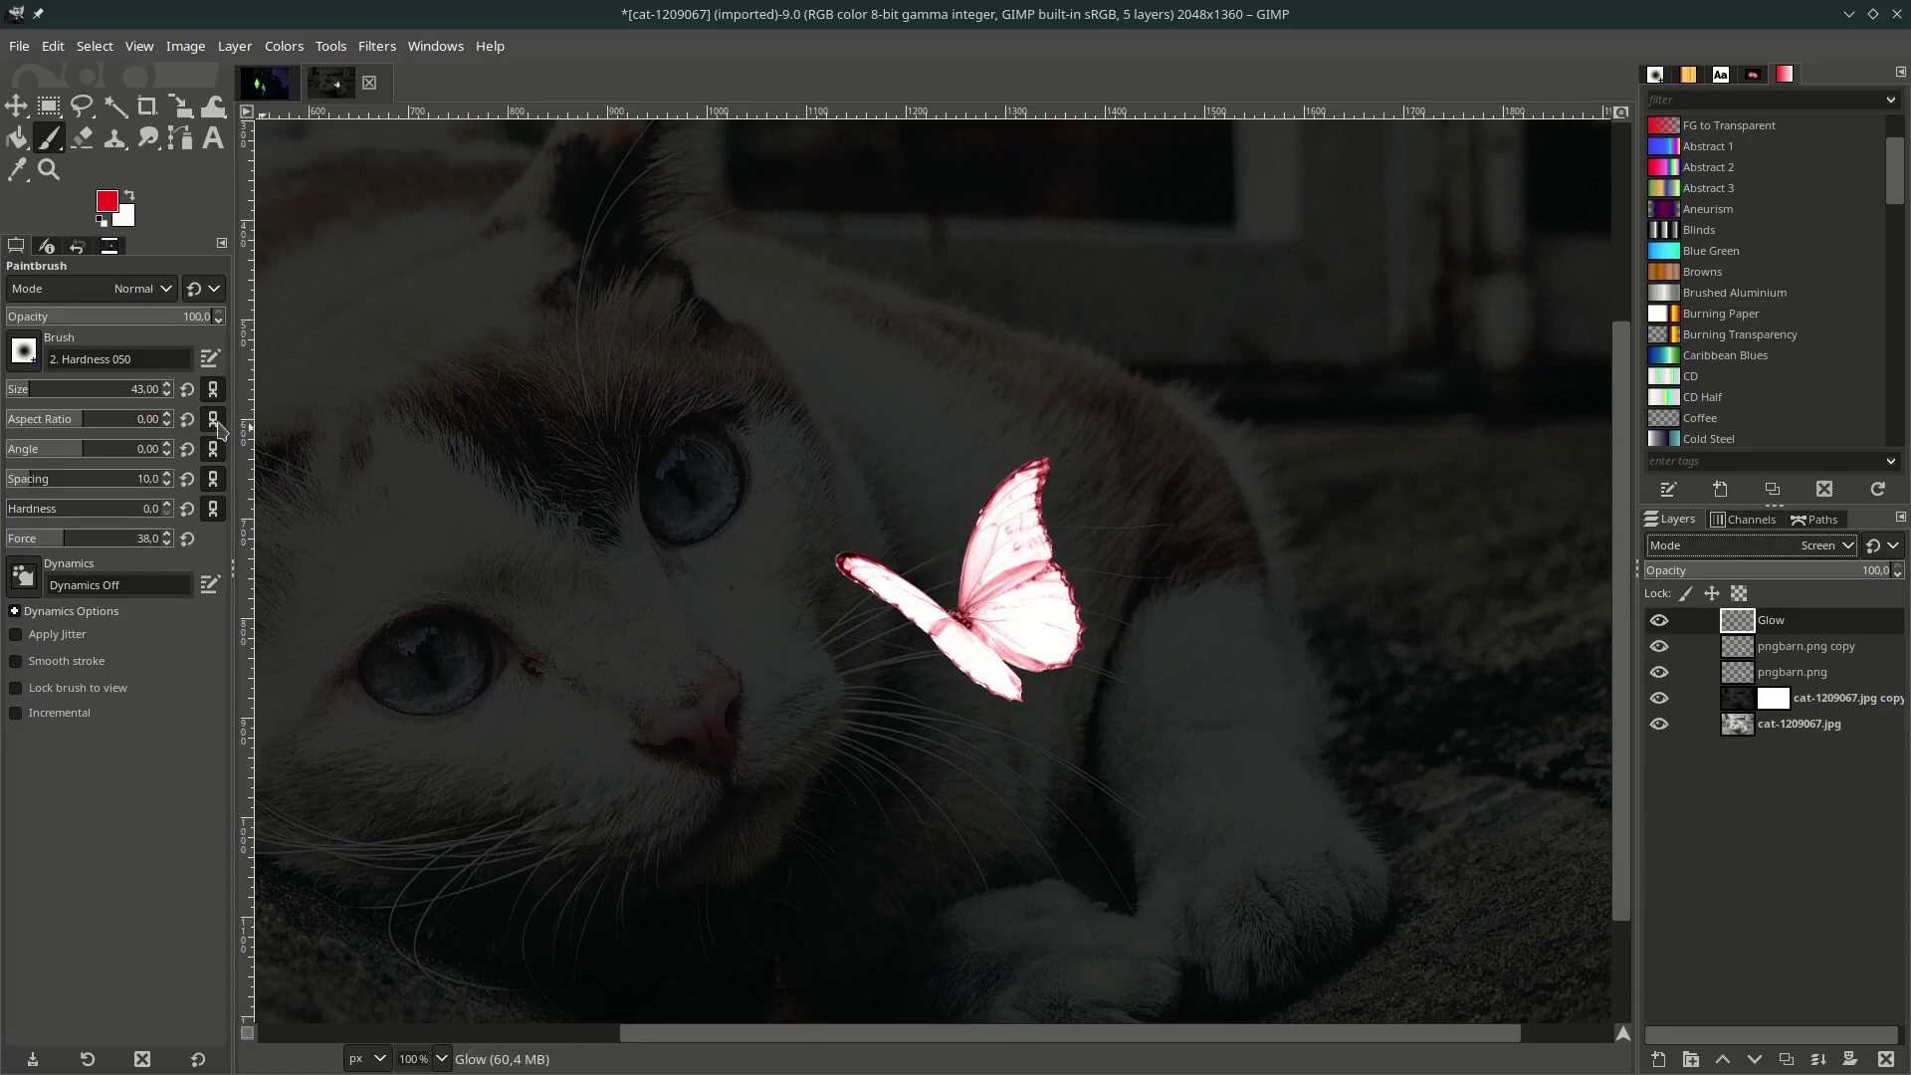
left_click(963, 554)
left_click(960, 558)
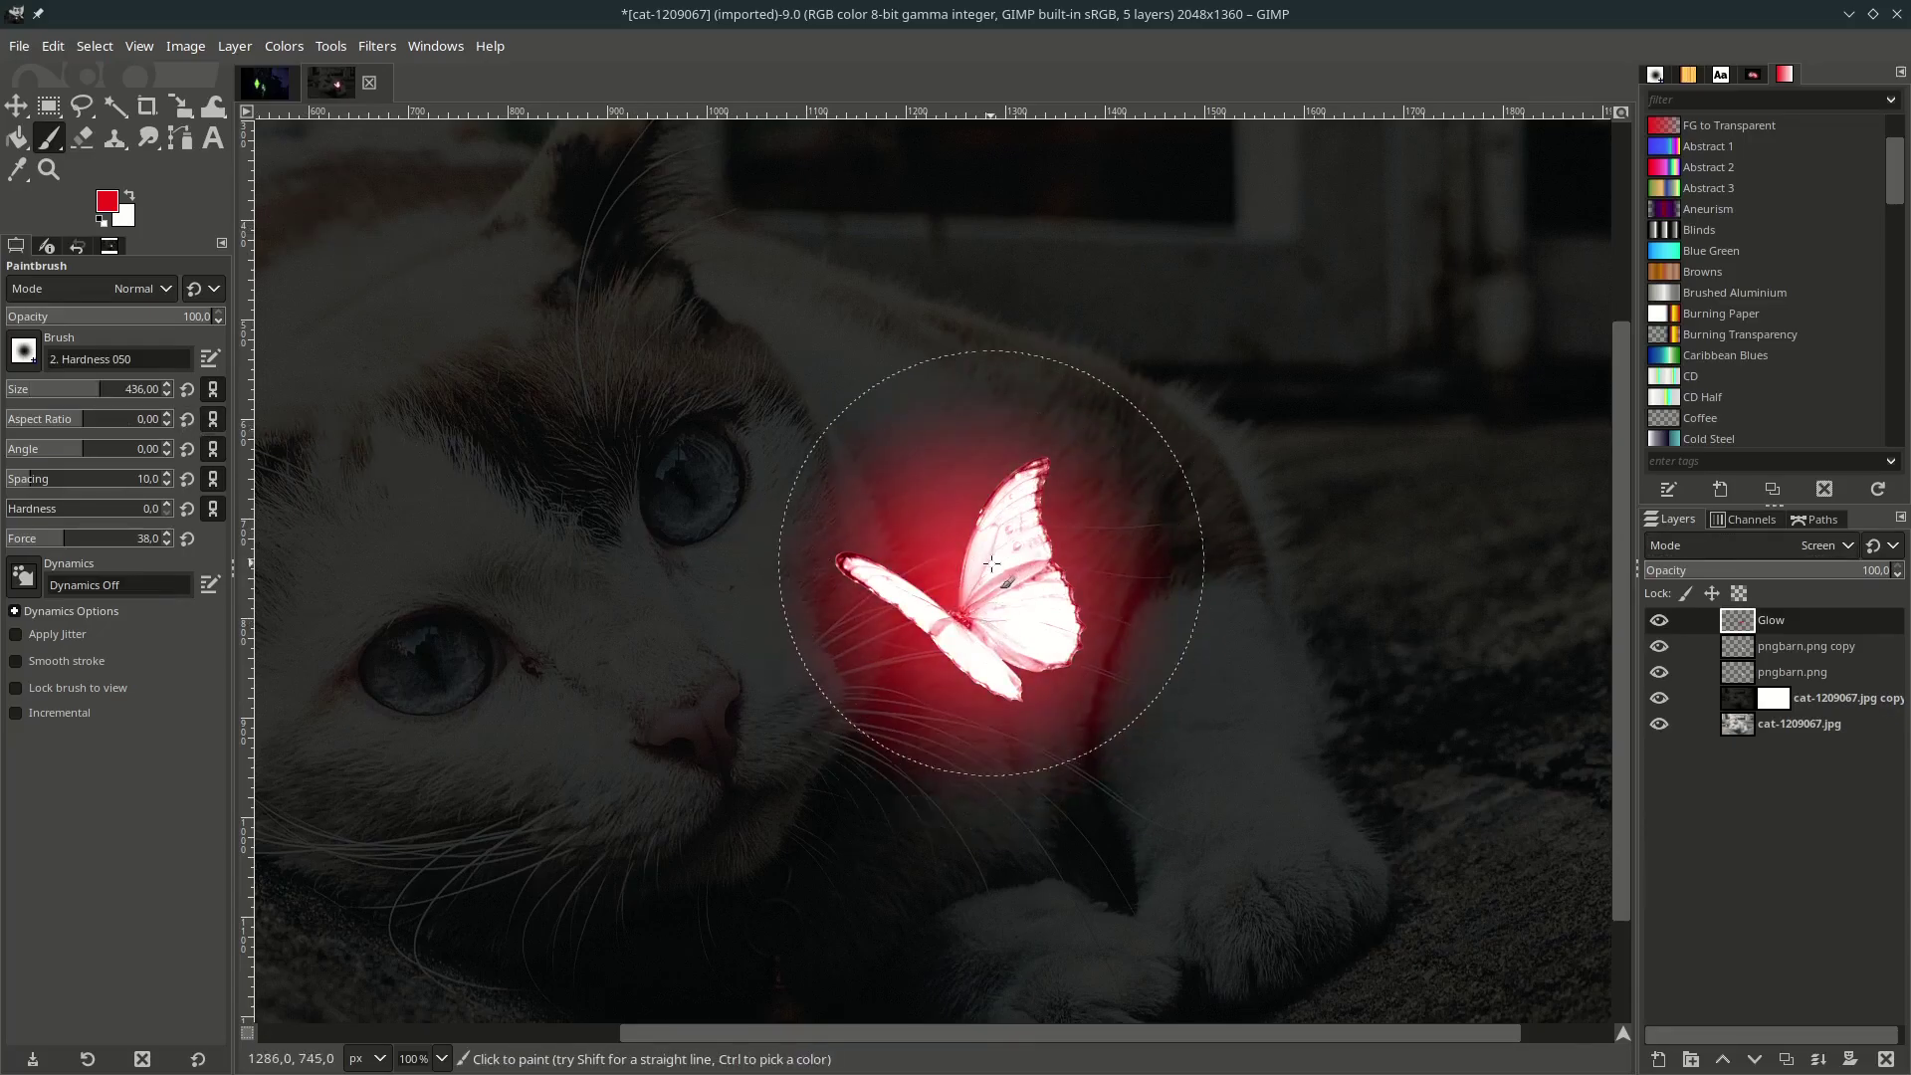
scroll(995, 562, "down", 3)
scroll(980, 558, "up", 3)
scroll(970, 553, "down", 2)
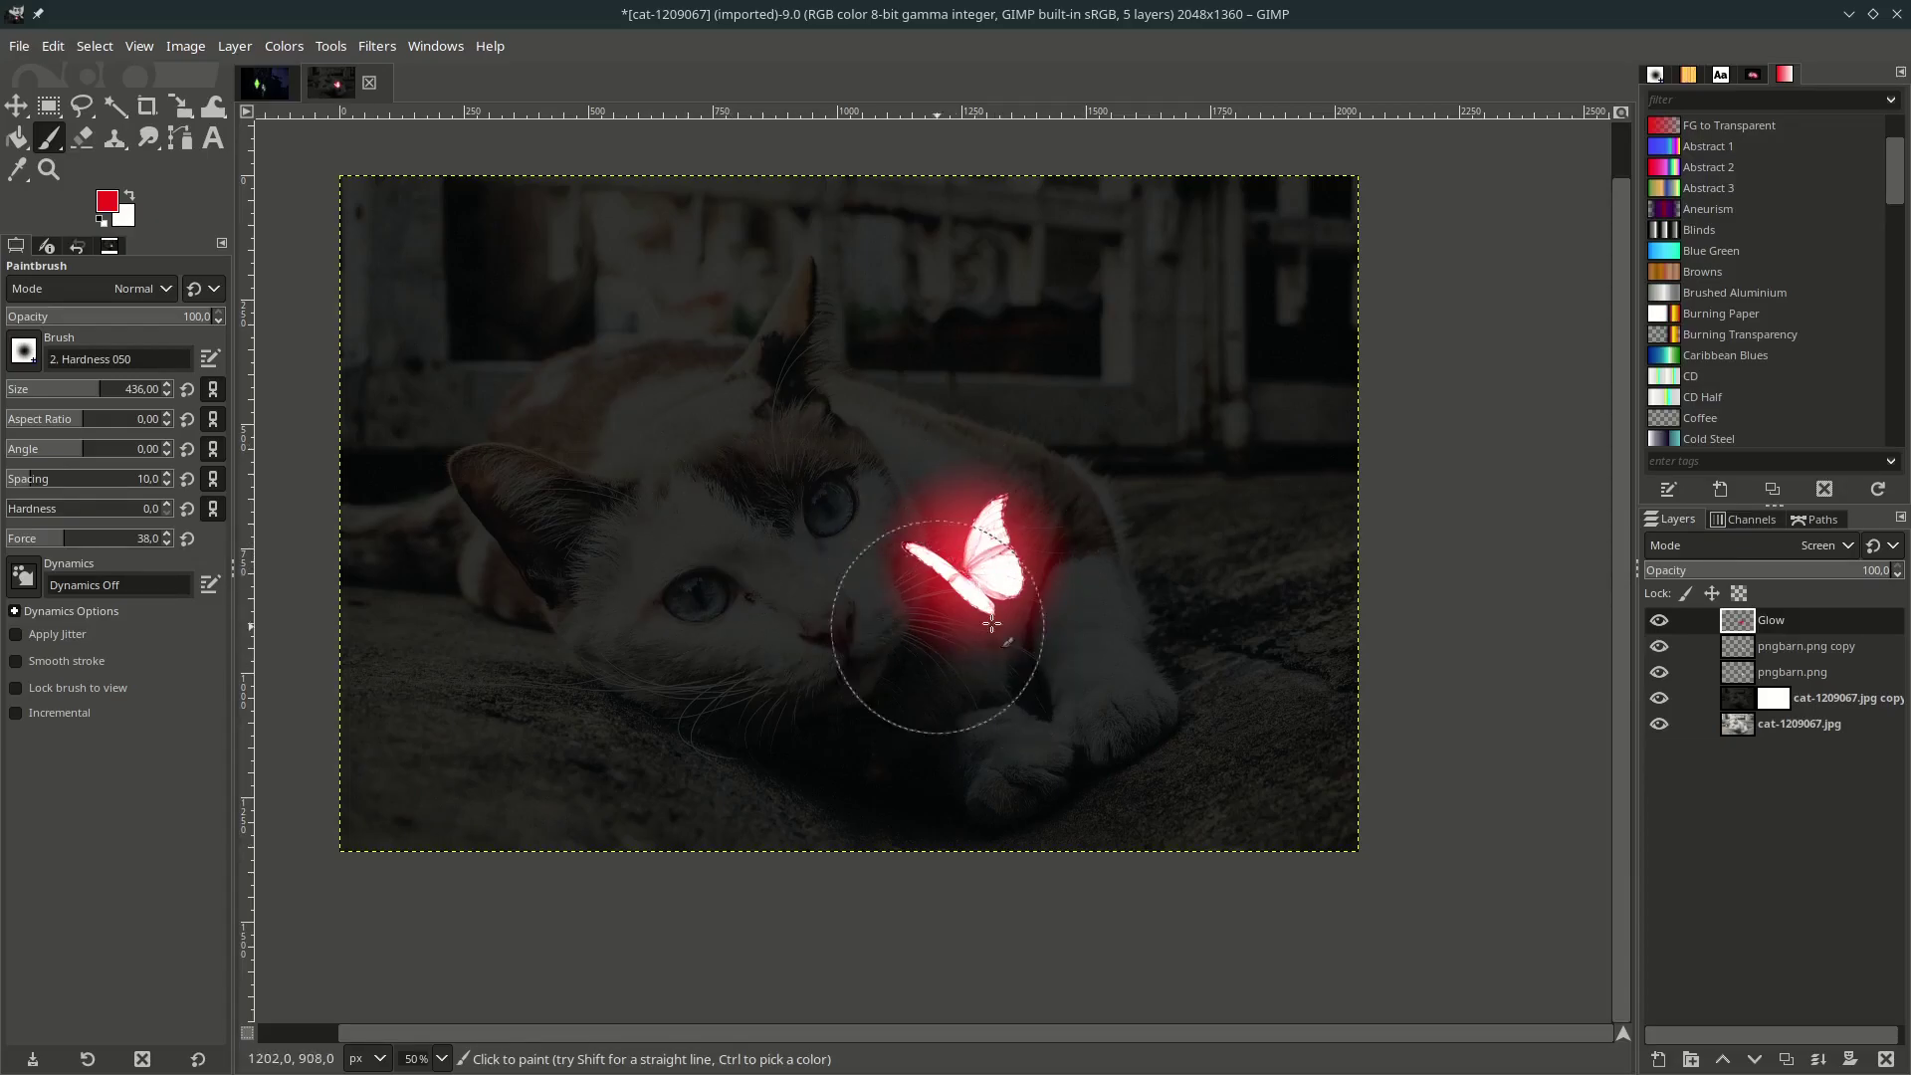
left_click(1773, 700)
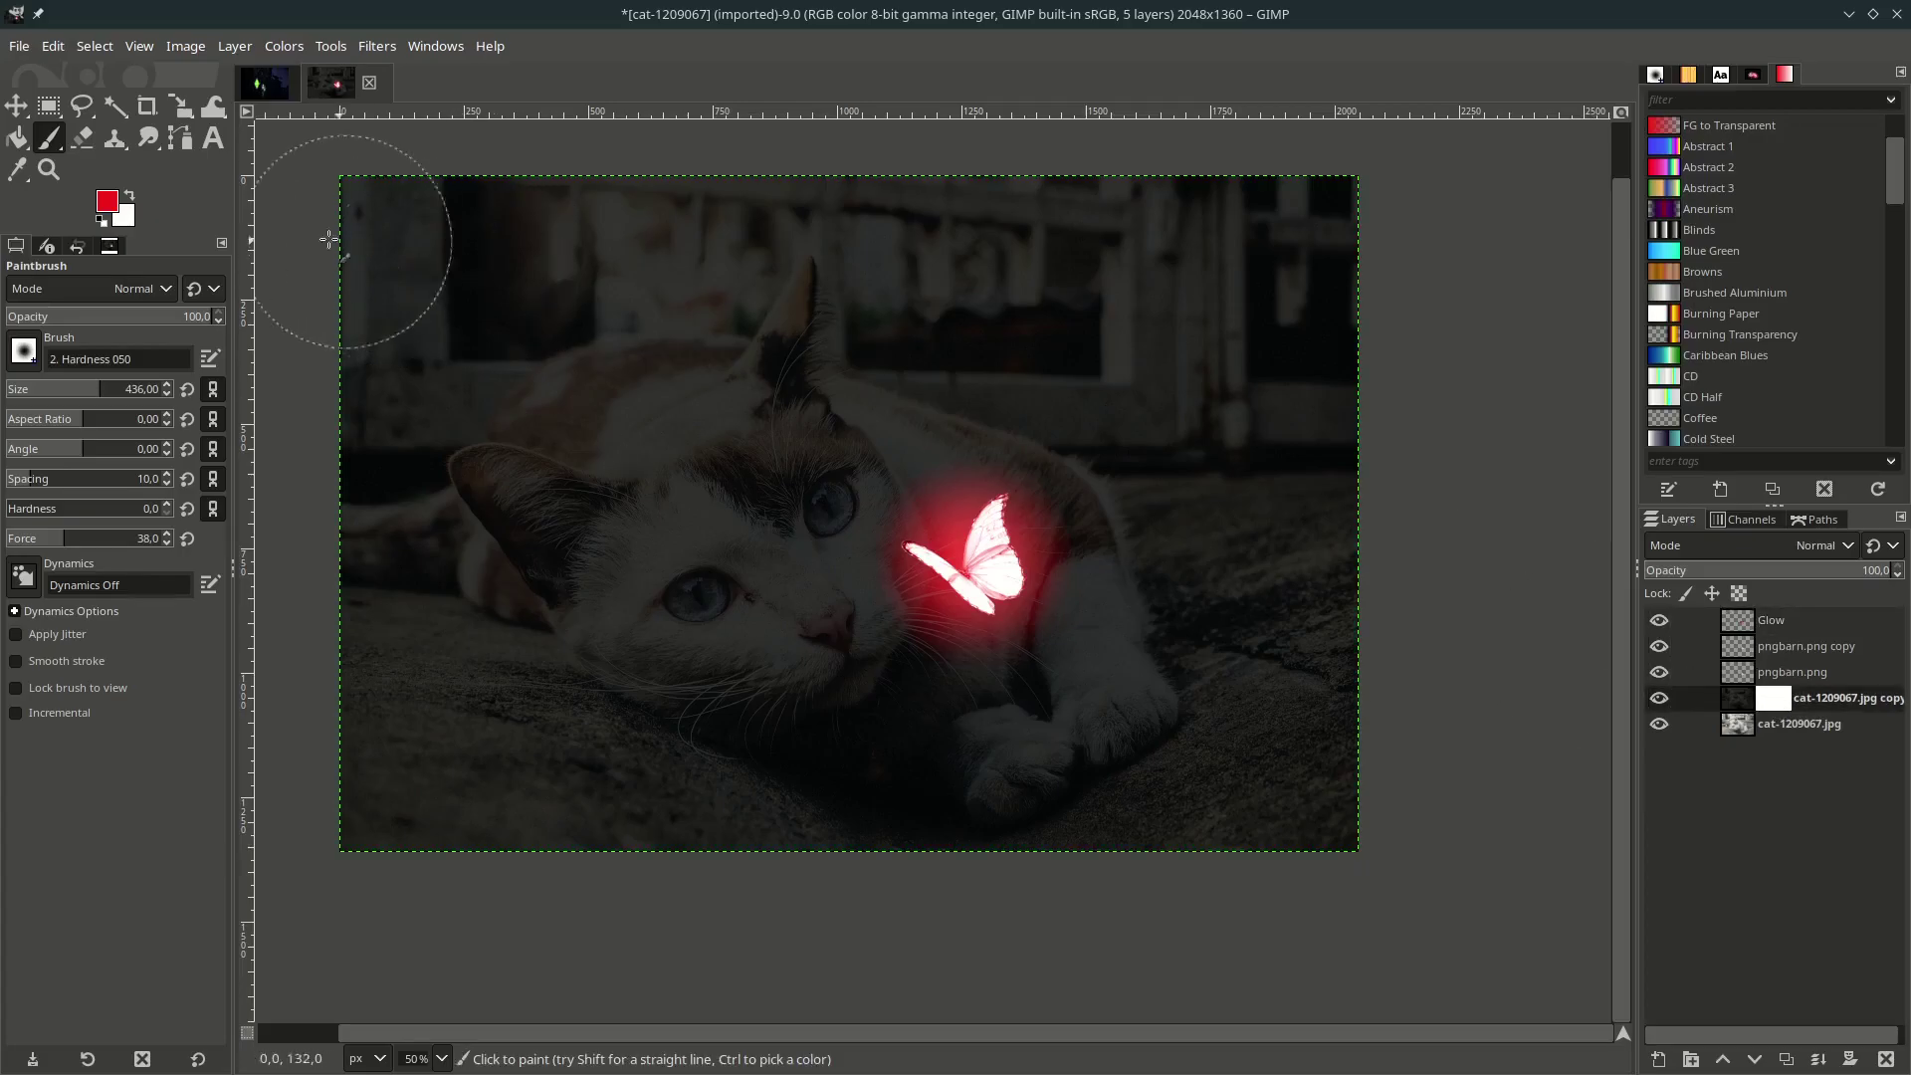
Reset colours to black and white and paint the mask to reveal the cat's bright face.
left_click(100, 220)
scroll(866, 520, "up", 1)
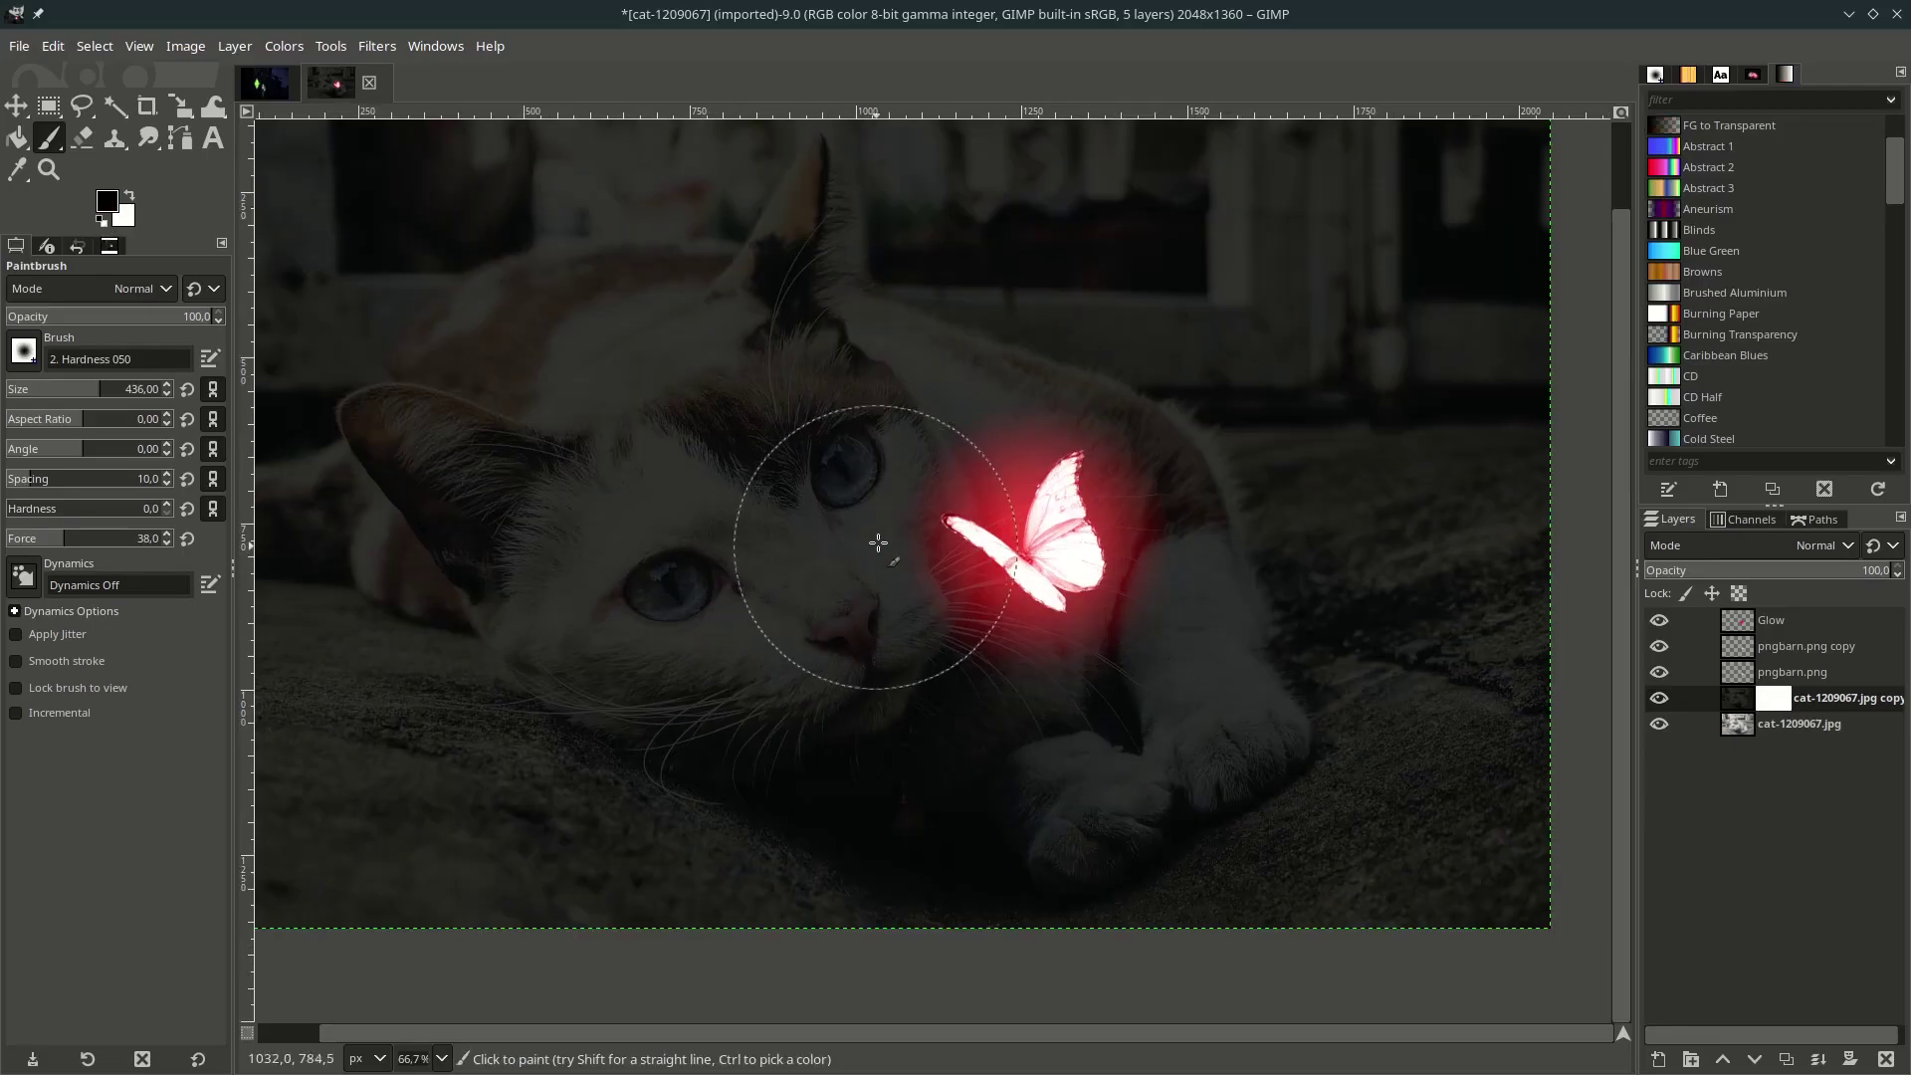
mouse_move(881, 472)
left_mouse_down()
mouse_move(866, 597)
mouse_move(836, 468)
mouse_move(1020, 452)
mouse_move(972, 742)
mouse_move(746, 498)
mouse_move(875, 759)
mouse_move(845, 793)
mouse_move(874, 879)
mouse_move(640, 704)
mouse_move(756, 578)
mouse_move(697, 418)
left_mouse_up()
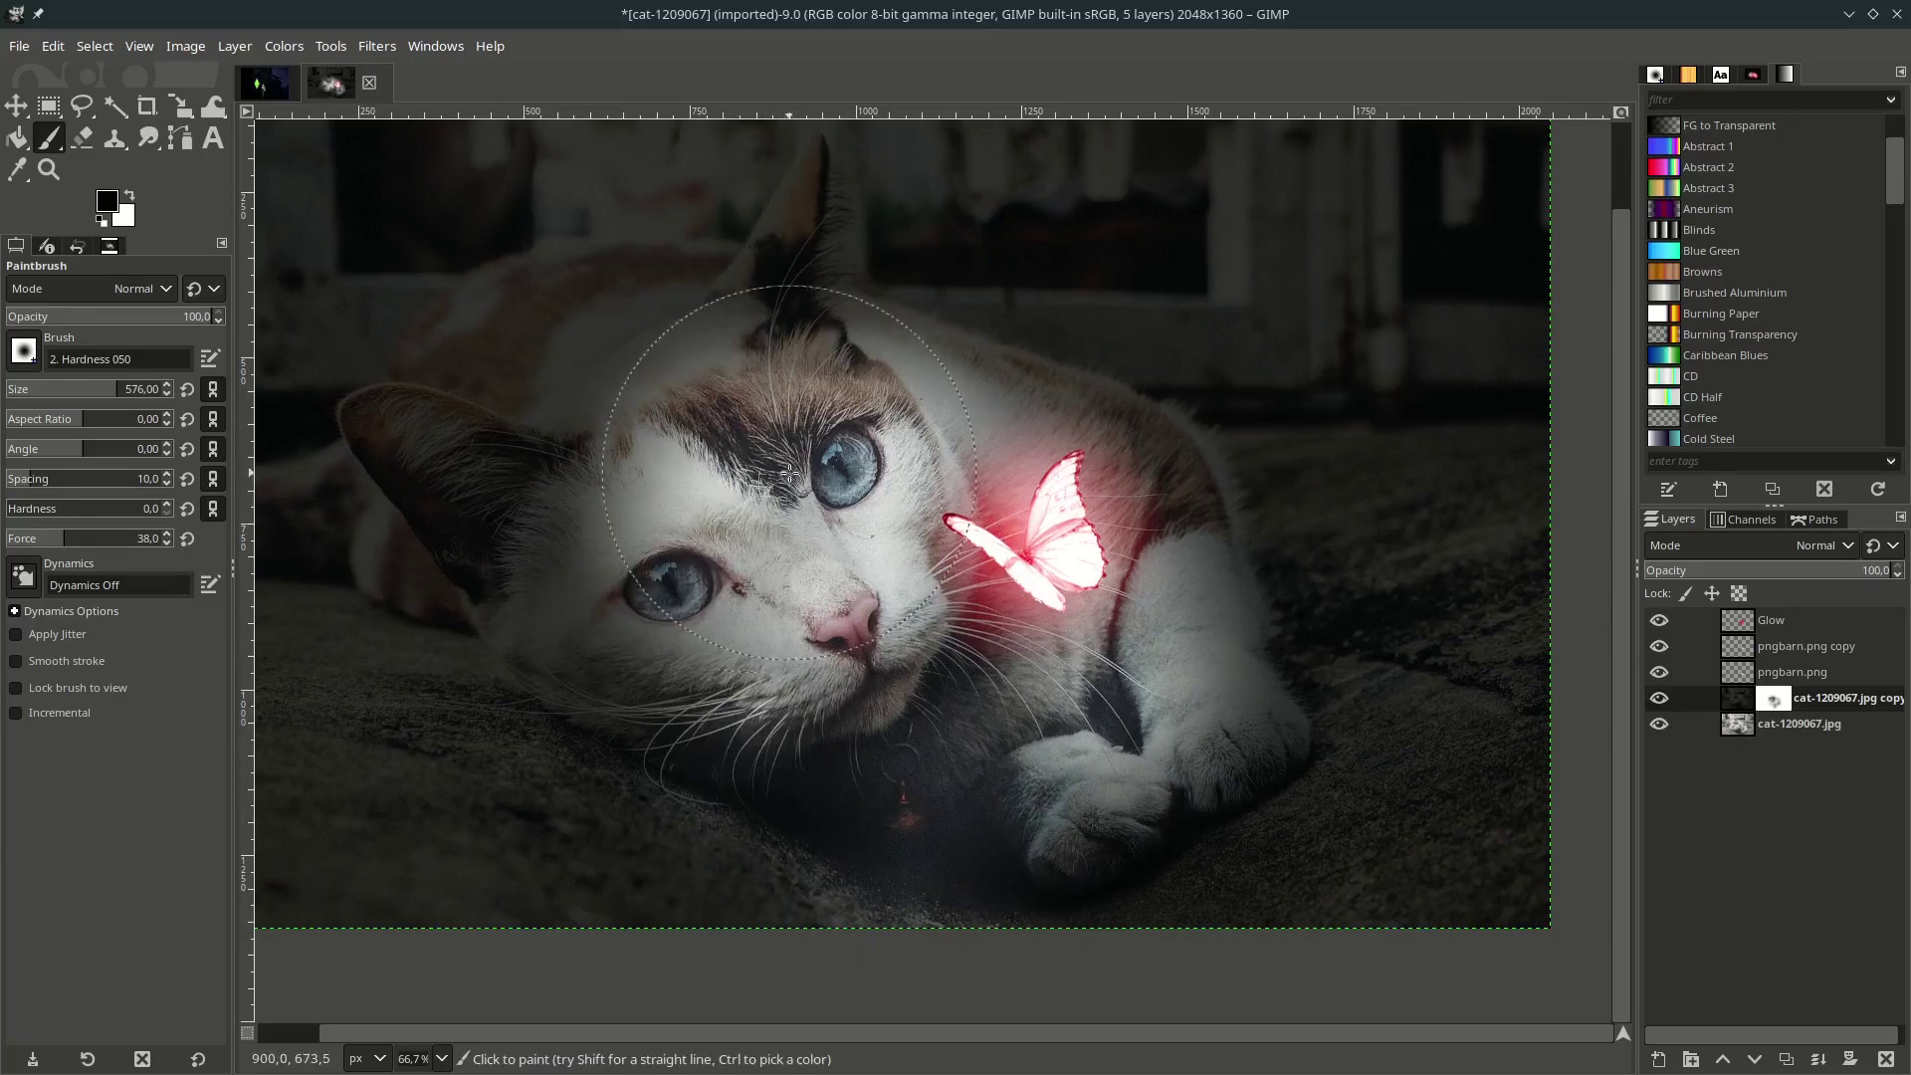
scroll(696, 418, "down", 1)
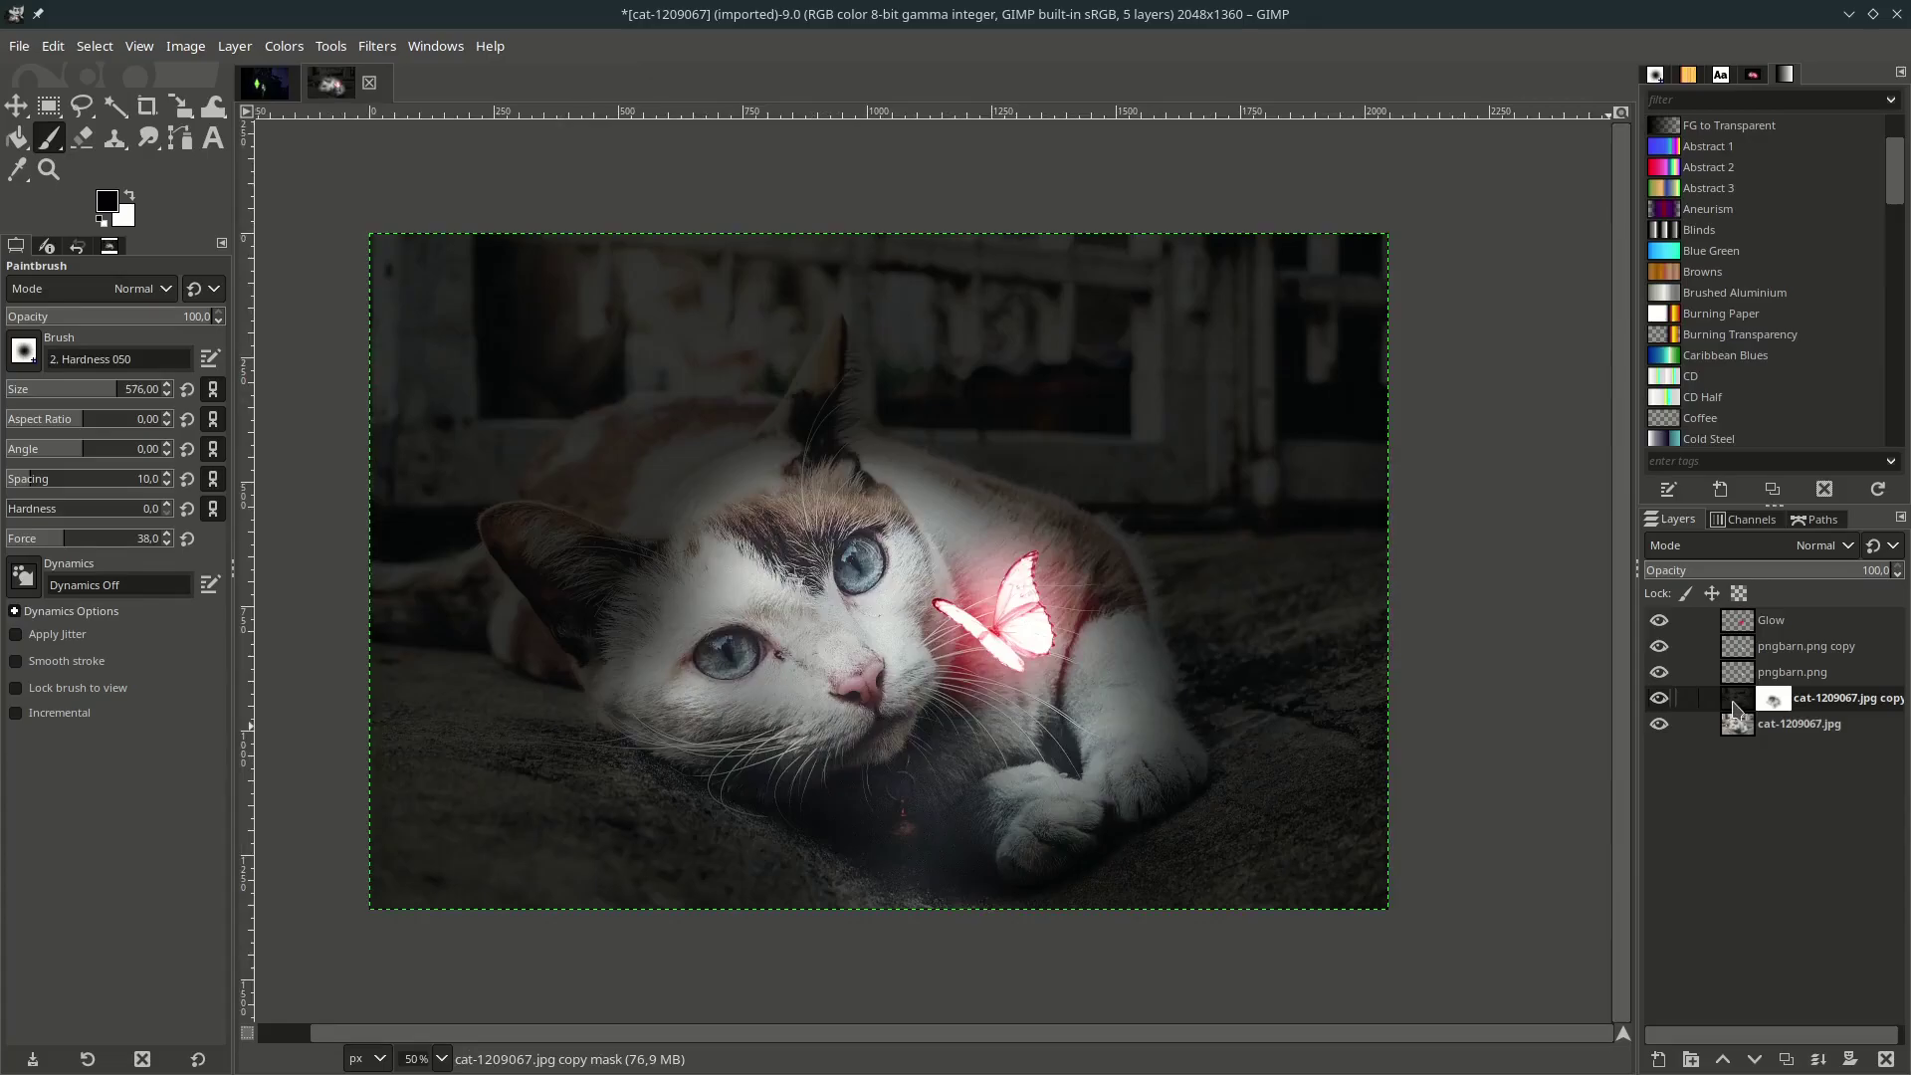
Darken the cat copy's image slightly more with Curves.
left_click(1734, 703)
left_click(284, 45)
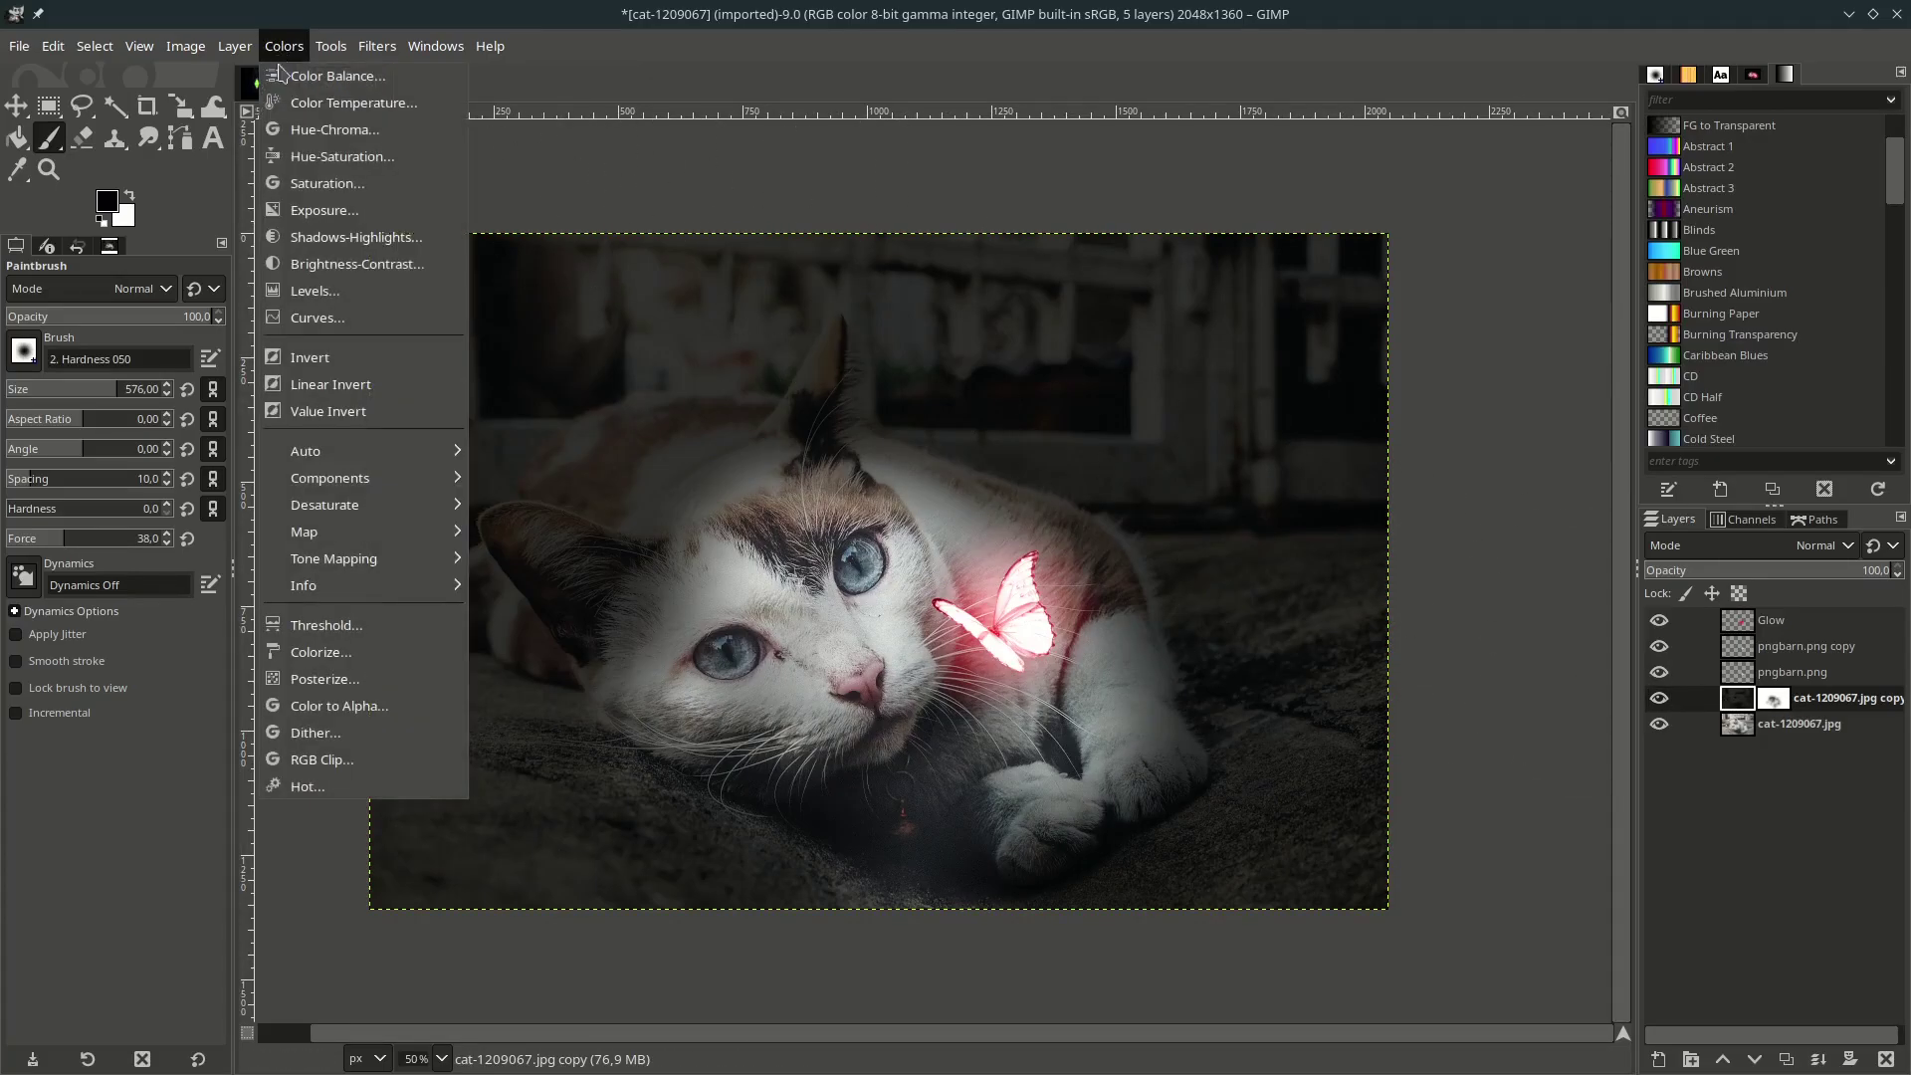
left_click(347, 328)
left_click_drag(1566, 416, 1566, 488)
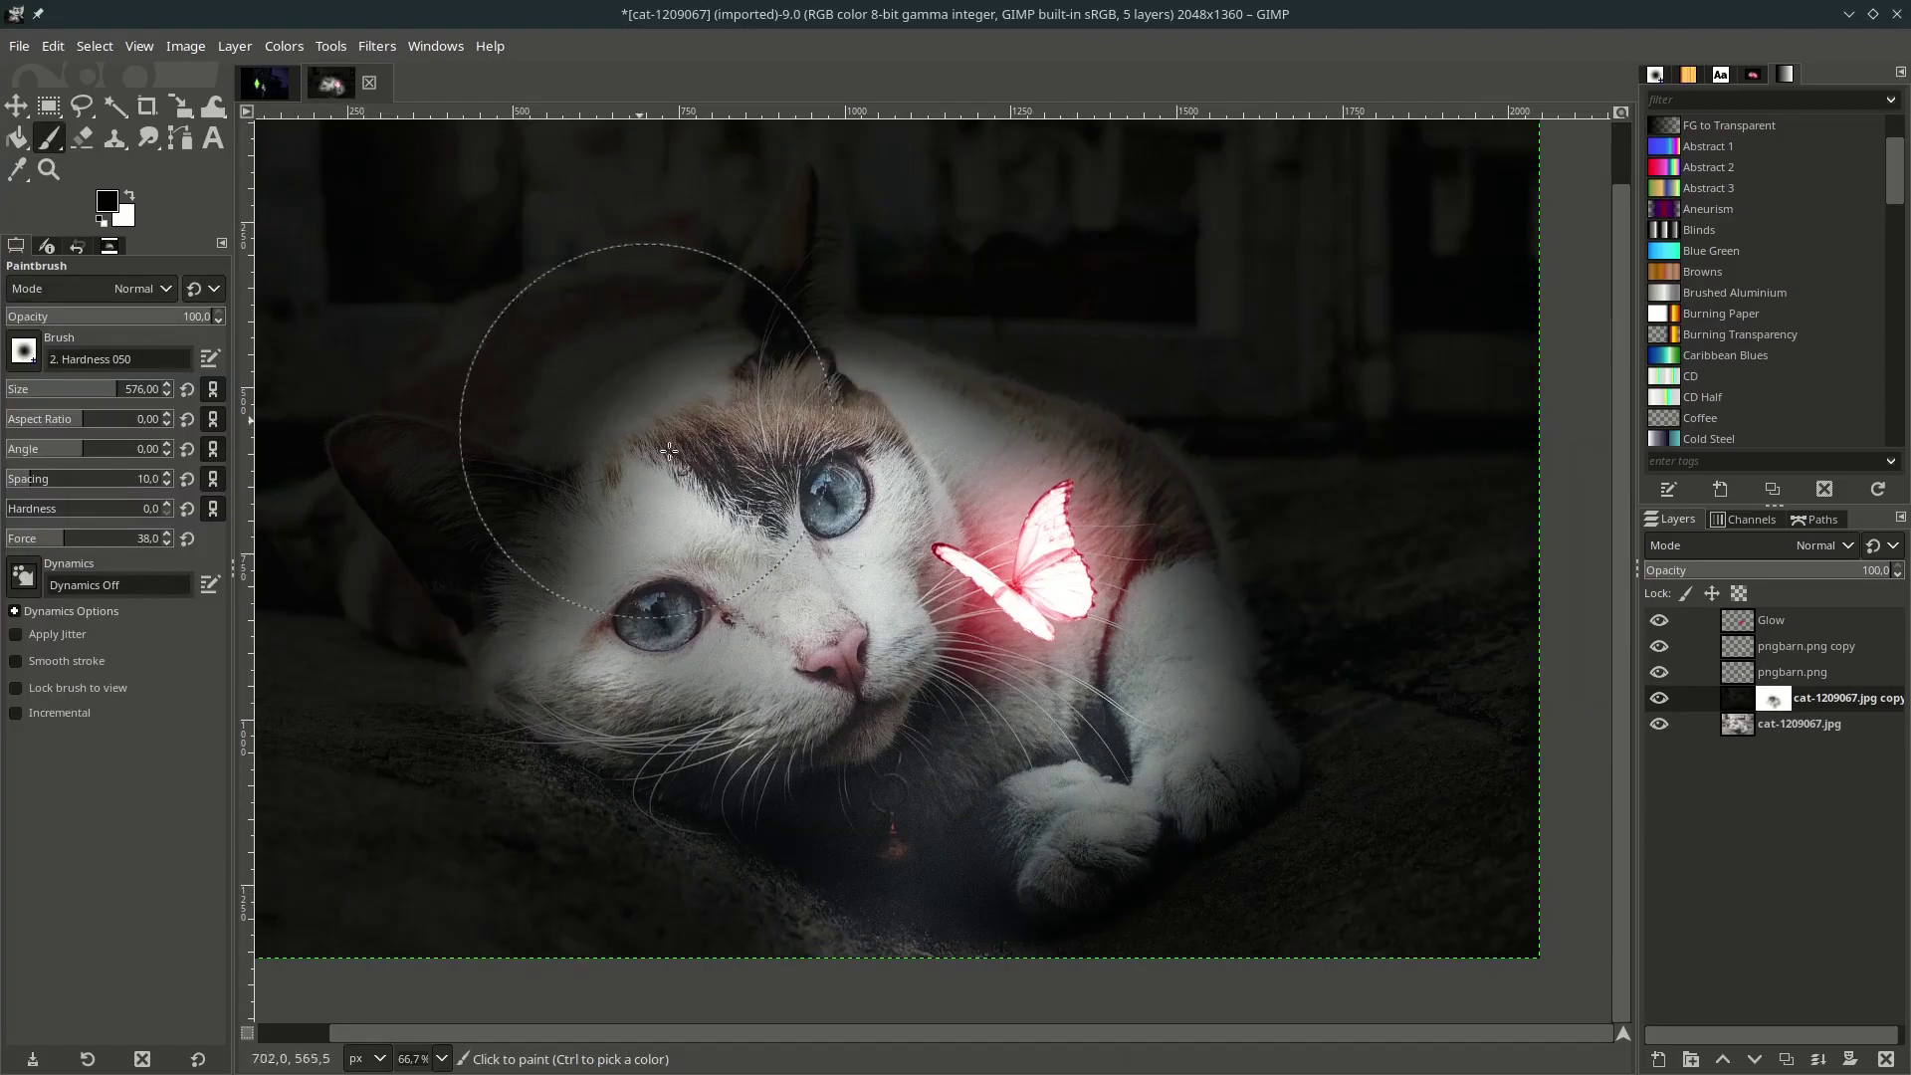
Paint more bright fur back in beside the butterfly and left of the face, toggling white and black.
mouse_move(816, 398)
left_mouse_down()
mouse_move(975, 478)
mouse_move(1062, 644)
left_mouse_up()
left_click_drag(597, 557, 712, 686)
scroll(711, 686, "down", 2)
scroll(706, 682, "up", 1)
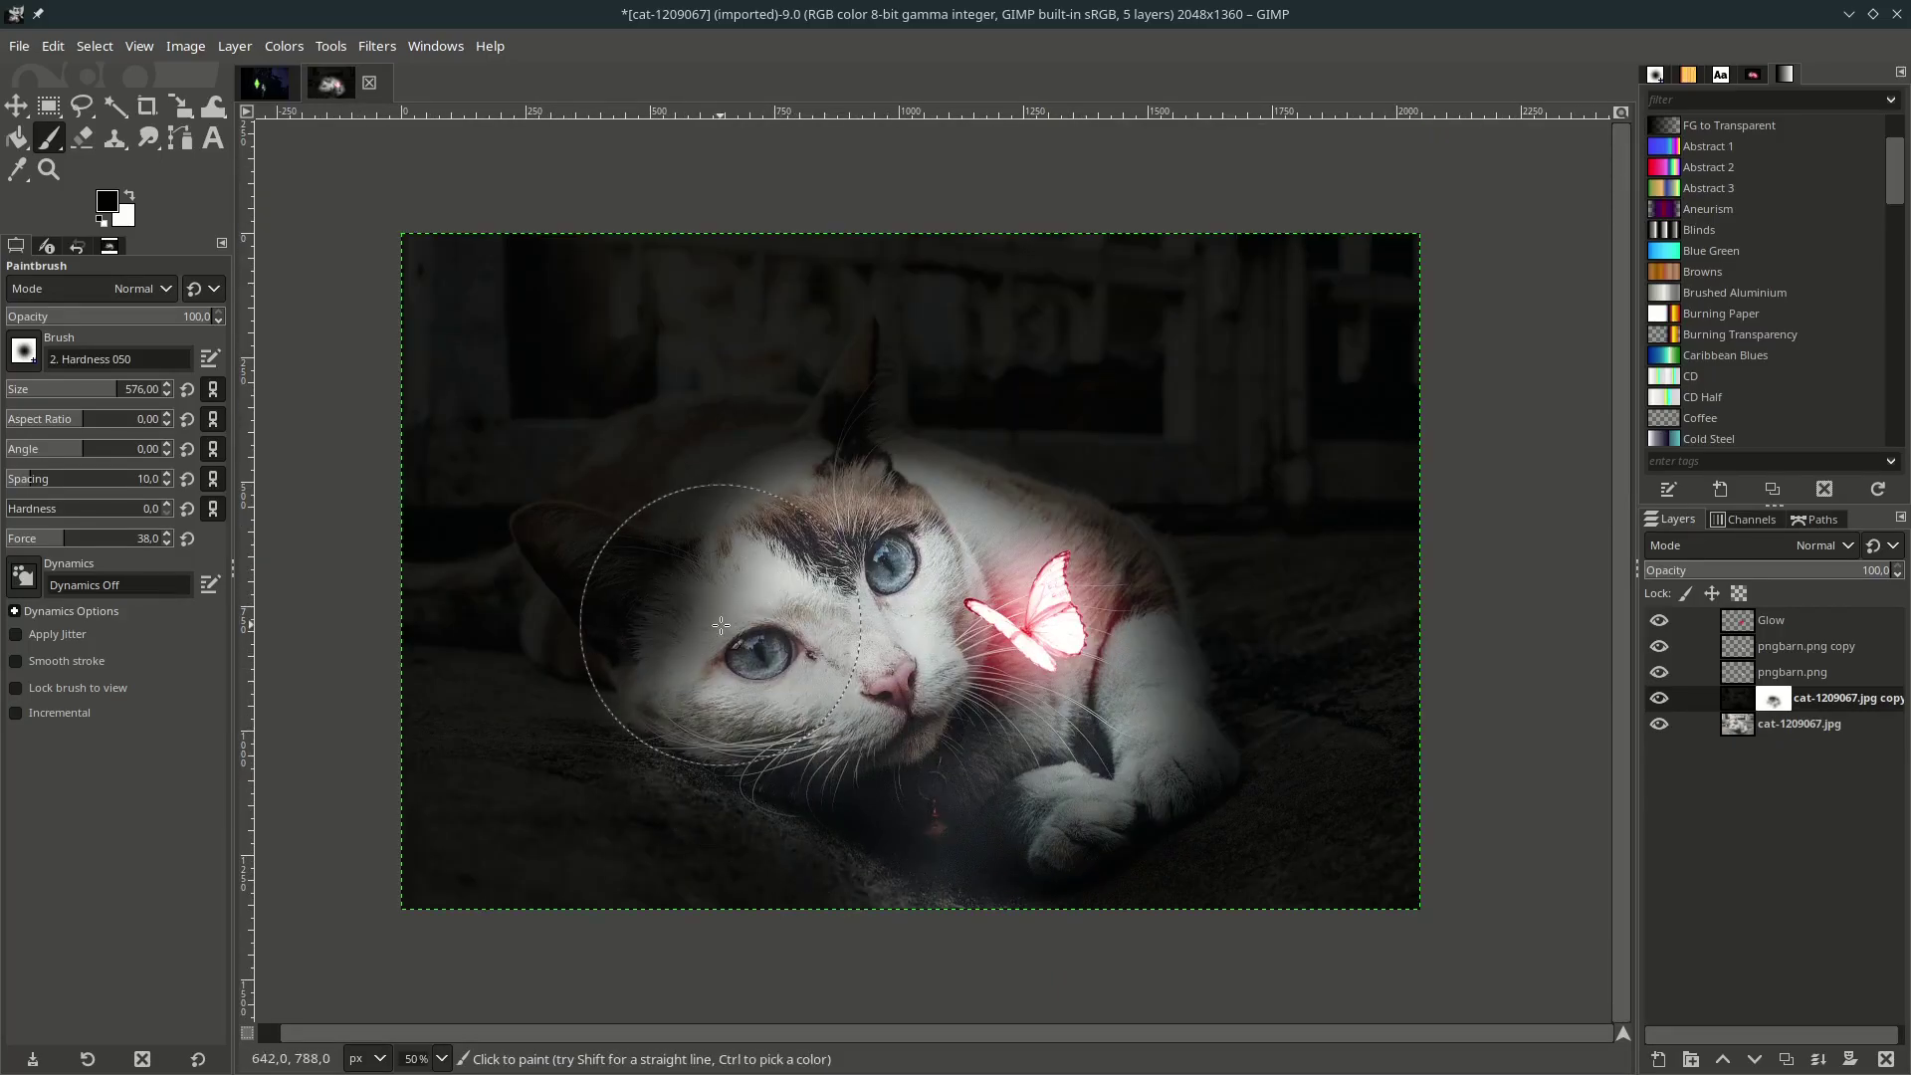
left_click(130, 199)
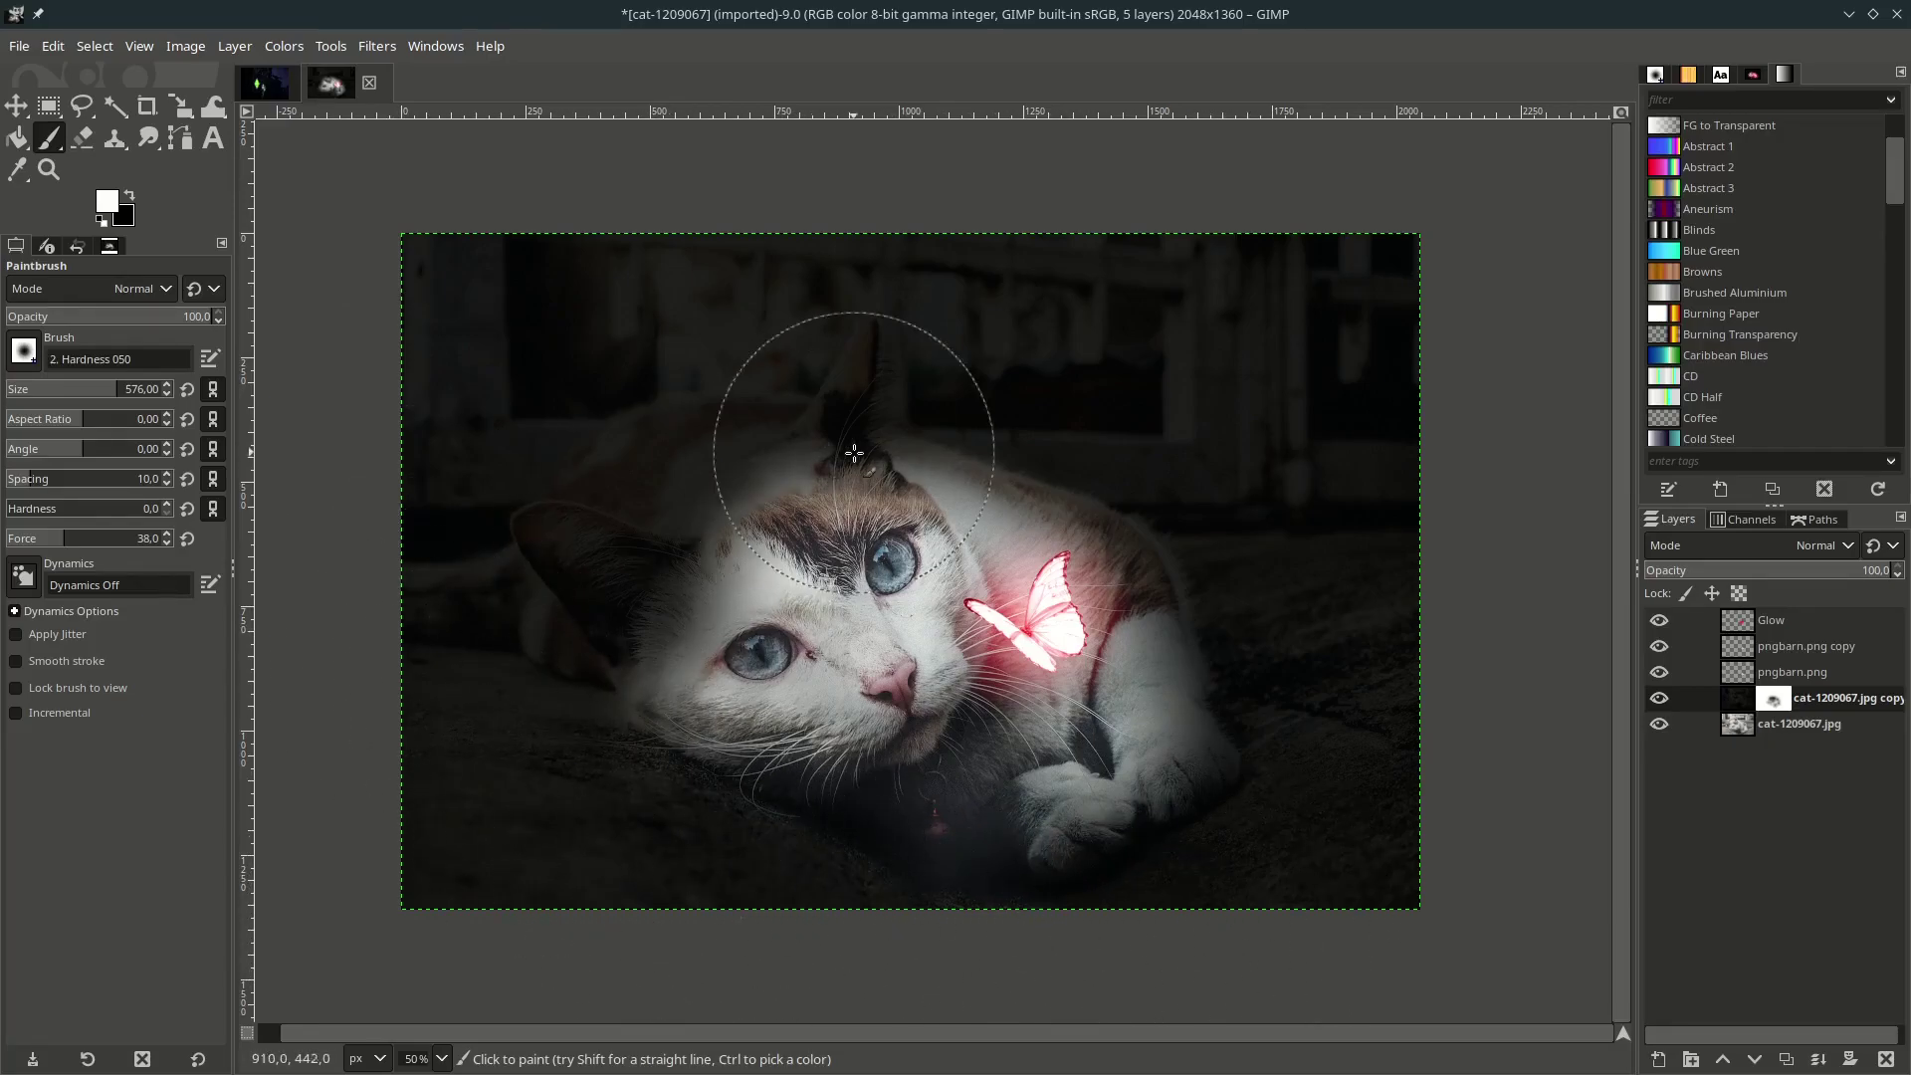
key("x")
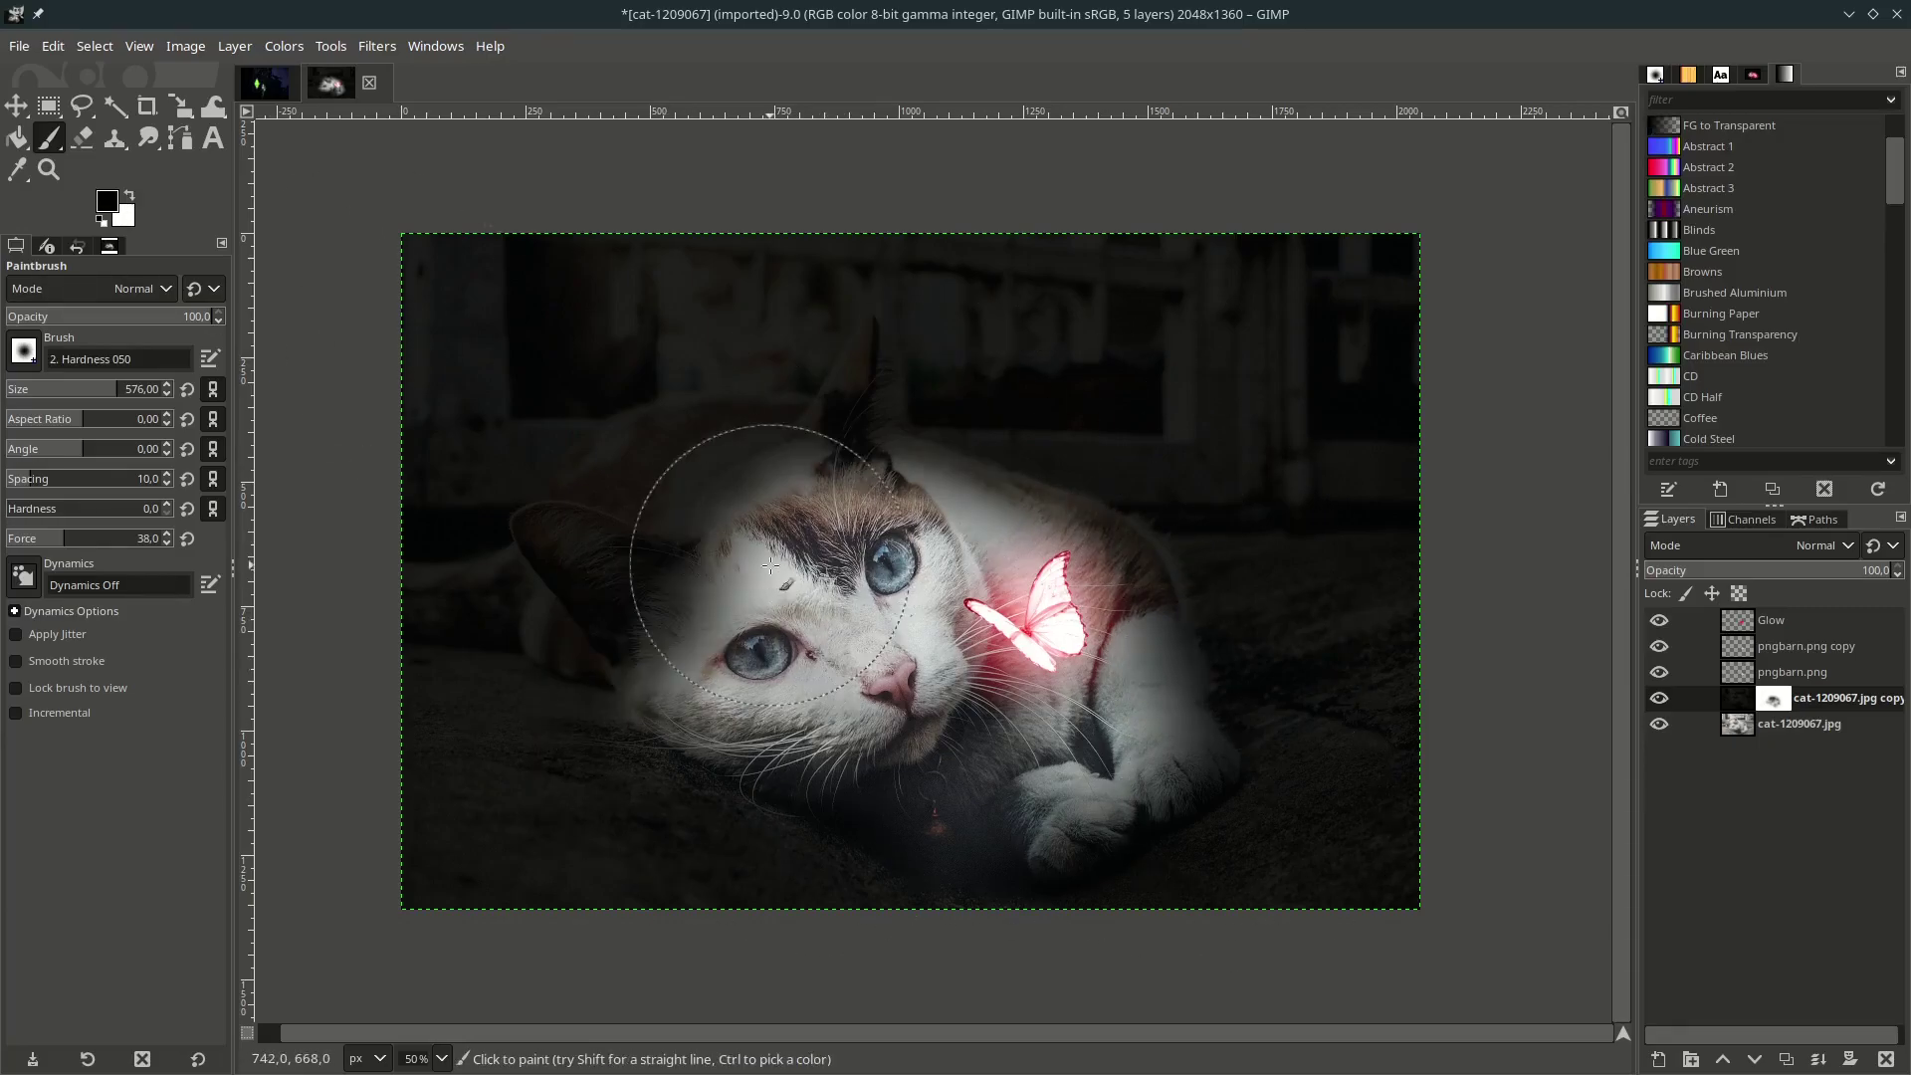
scroll(876, 791, "down", 1)
scroll(776, 567, "up", 1)
scroll(865, 597, "down", 2)
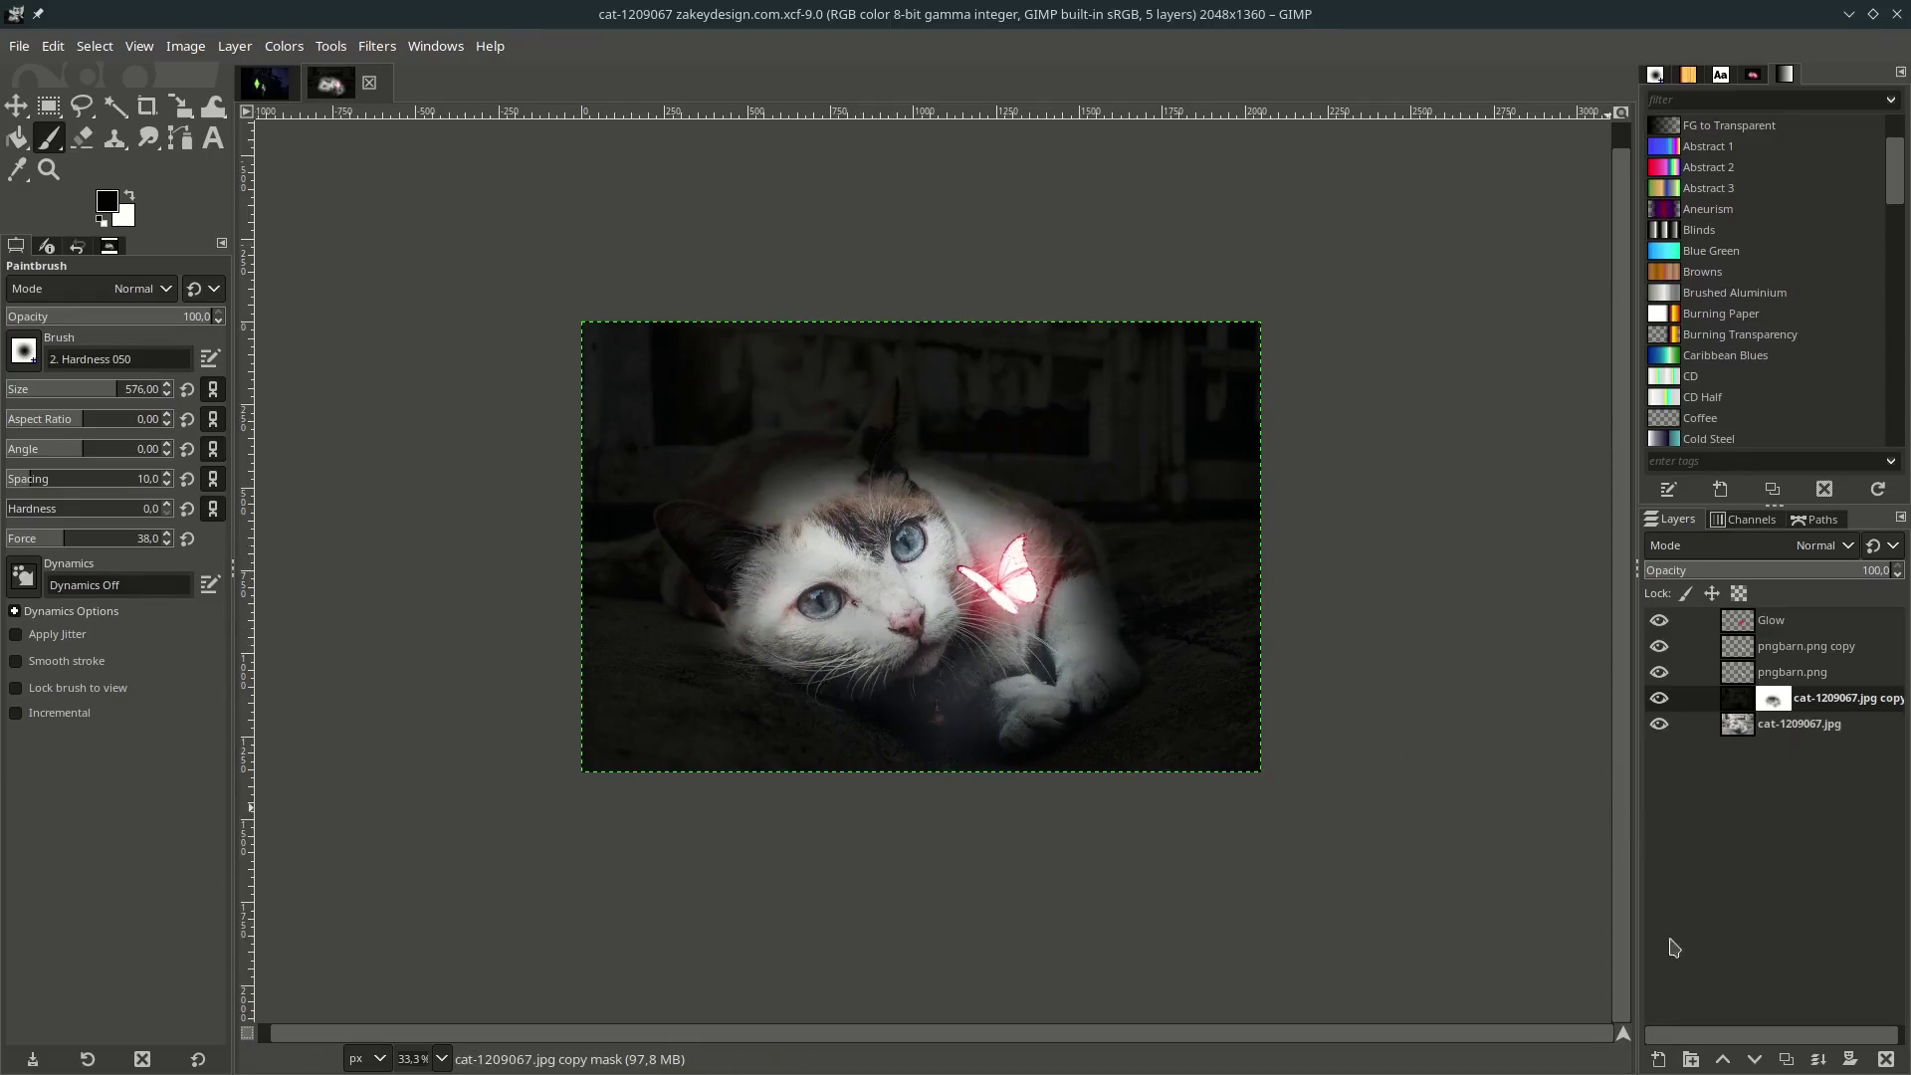
Add a new layer named 'Glow to Fur' in Overlay mode.
left_click(1666, 1061)
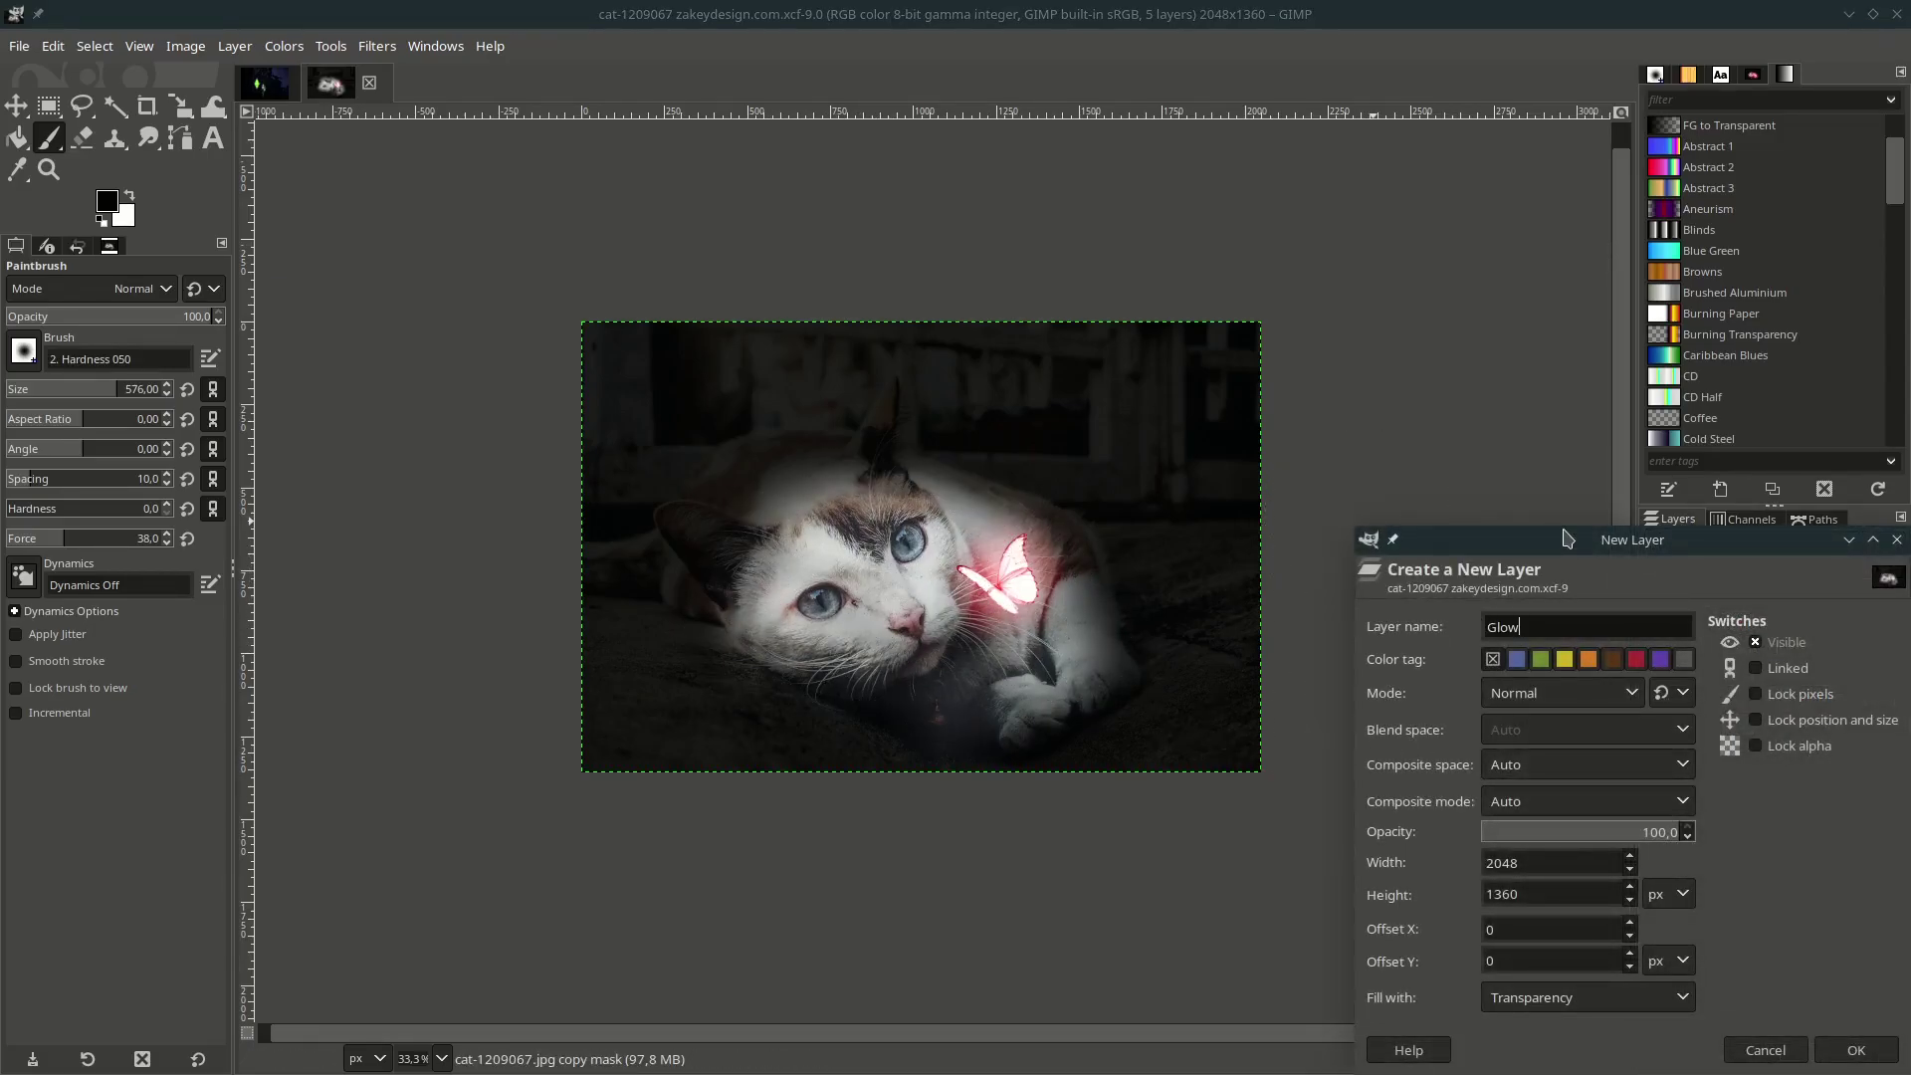
key("Return")
left_click(1761, 545)
scroll(1767, 906, "down", 3)
left_click(1722, 1005)
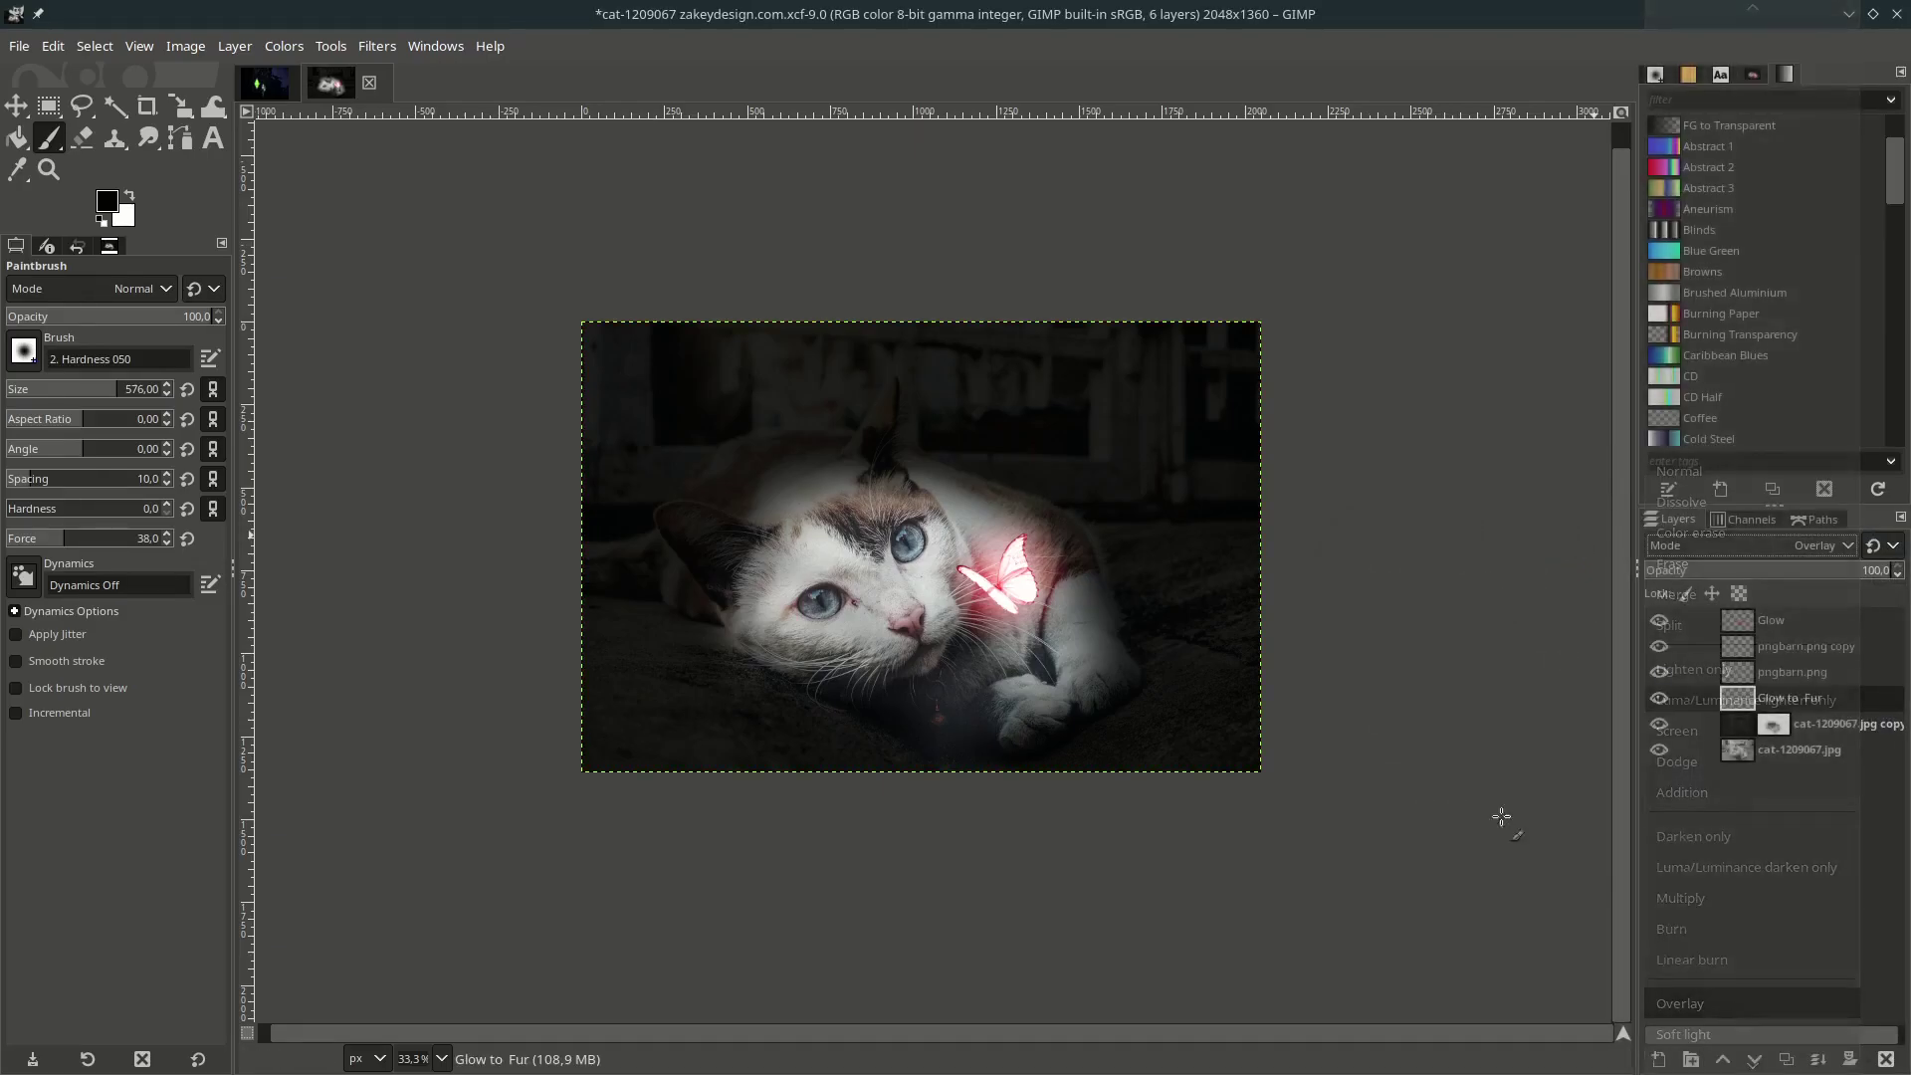
Paint red over the cat's fur on the Glow to Fur layer.
left_click(110, 203)
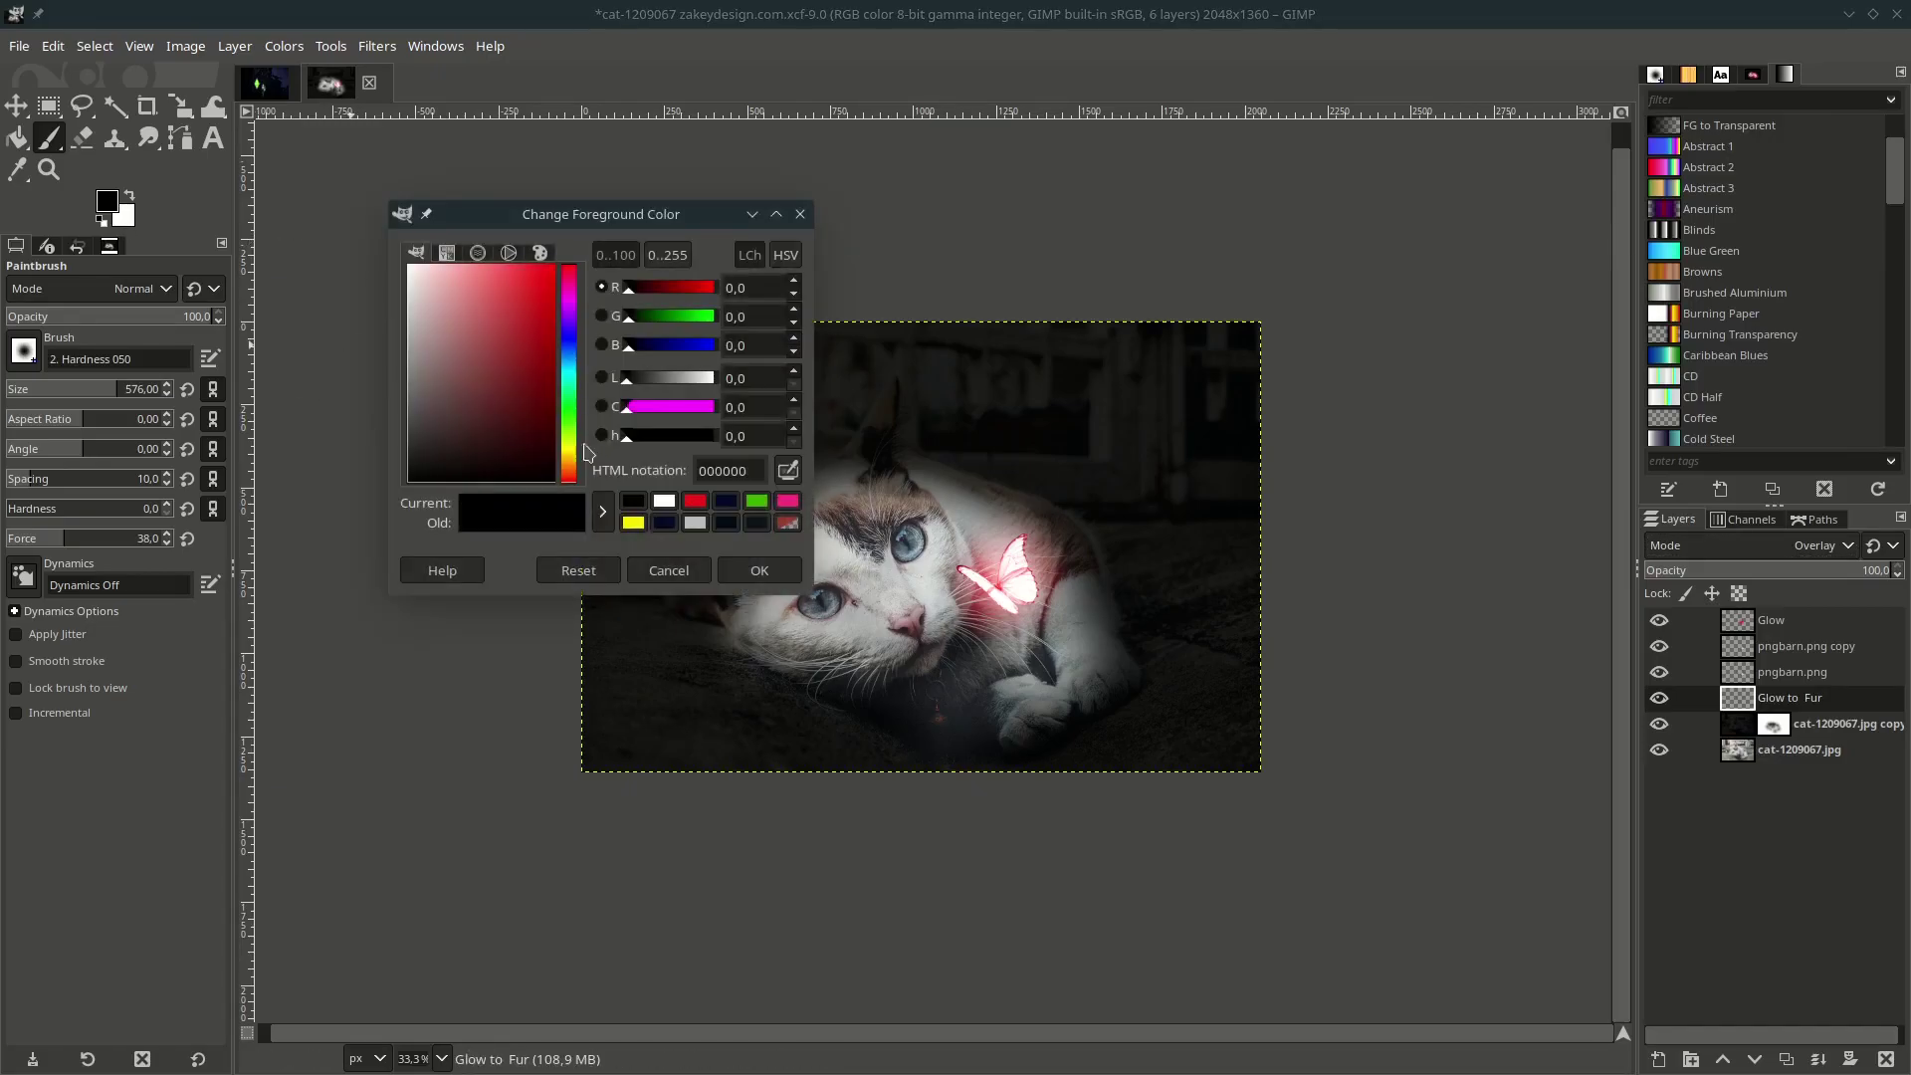
left_click(695, 501)
left_click(759, 570)
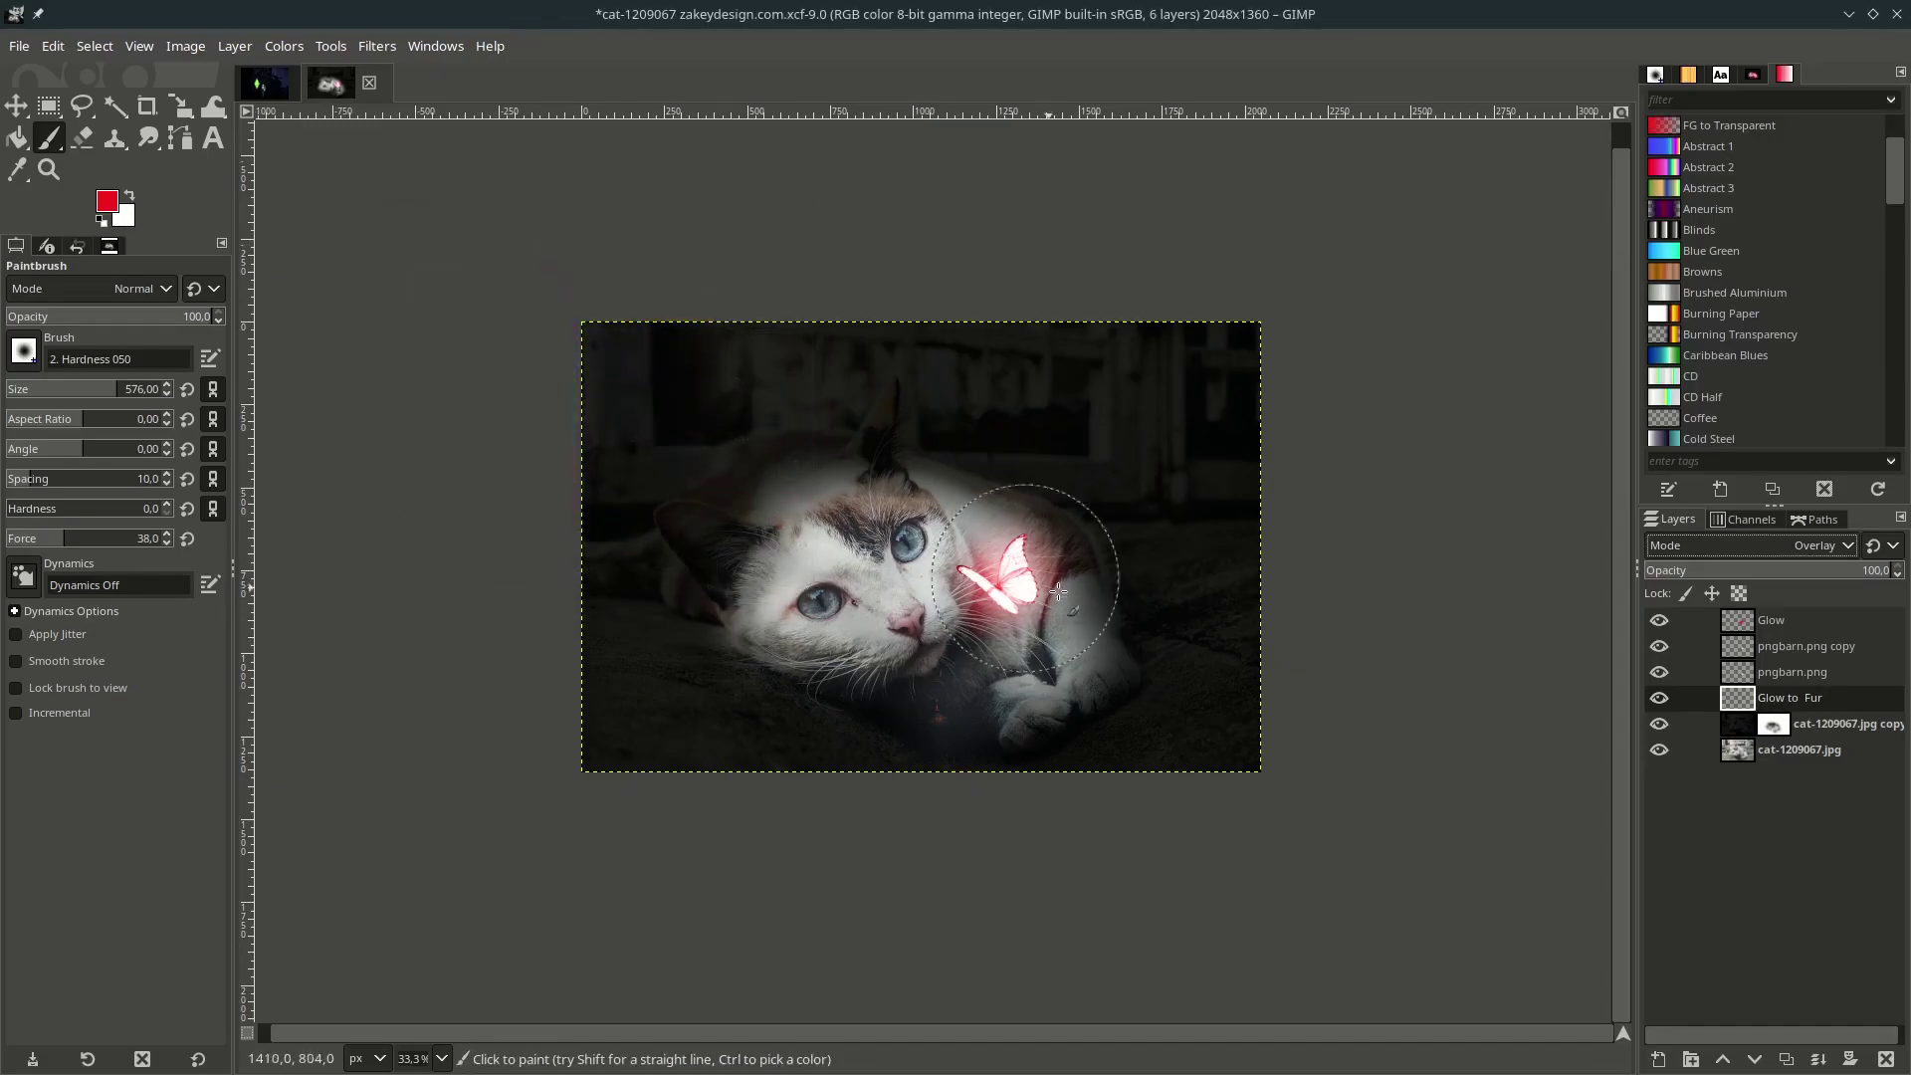
key("plus")
key("plus")
mouse_move(961, 542)
left_mouse_down()
mouse_move(936, 586)
mouse_move(890, 552)
mouse_move(887, 603)
mouse_move(829, 599)
mouse_move(884, 742)
mouse_move(1037, 698)
mouse_move(927, 832)
mouse_move(1081, 796)
mouse_move(1045, 759)
mouse_move(1094, 670)
mouse_move(1127, 532)
mouse_move(1107, 609)
mouse_move(1172, 832)
mouse_move(1060, 790)
mouse_move(945, 552)
mouse_move(882, 512)
mouse_move(806, 578)
mouse_move(863, 450)
mouse_move(1142, 585)
mouse_move(1174, 711)
mouse_move(762, 624)
mouse_move(786, 540)
mouse_move(816, 703)
mouse_move(809, 908)
mouse_move(773, 869)
mouse_move(1091, 914)
mouse_move(1369, 825)
mouse_move(1117, 837)
mouse_move(687, 807)
mouse_move(791, 807)
mouse_move(619, 763)
mouse_move(753, 713)
mouse_move(618, 726)
left_mouse_up()
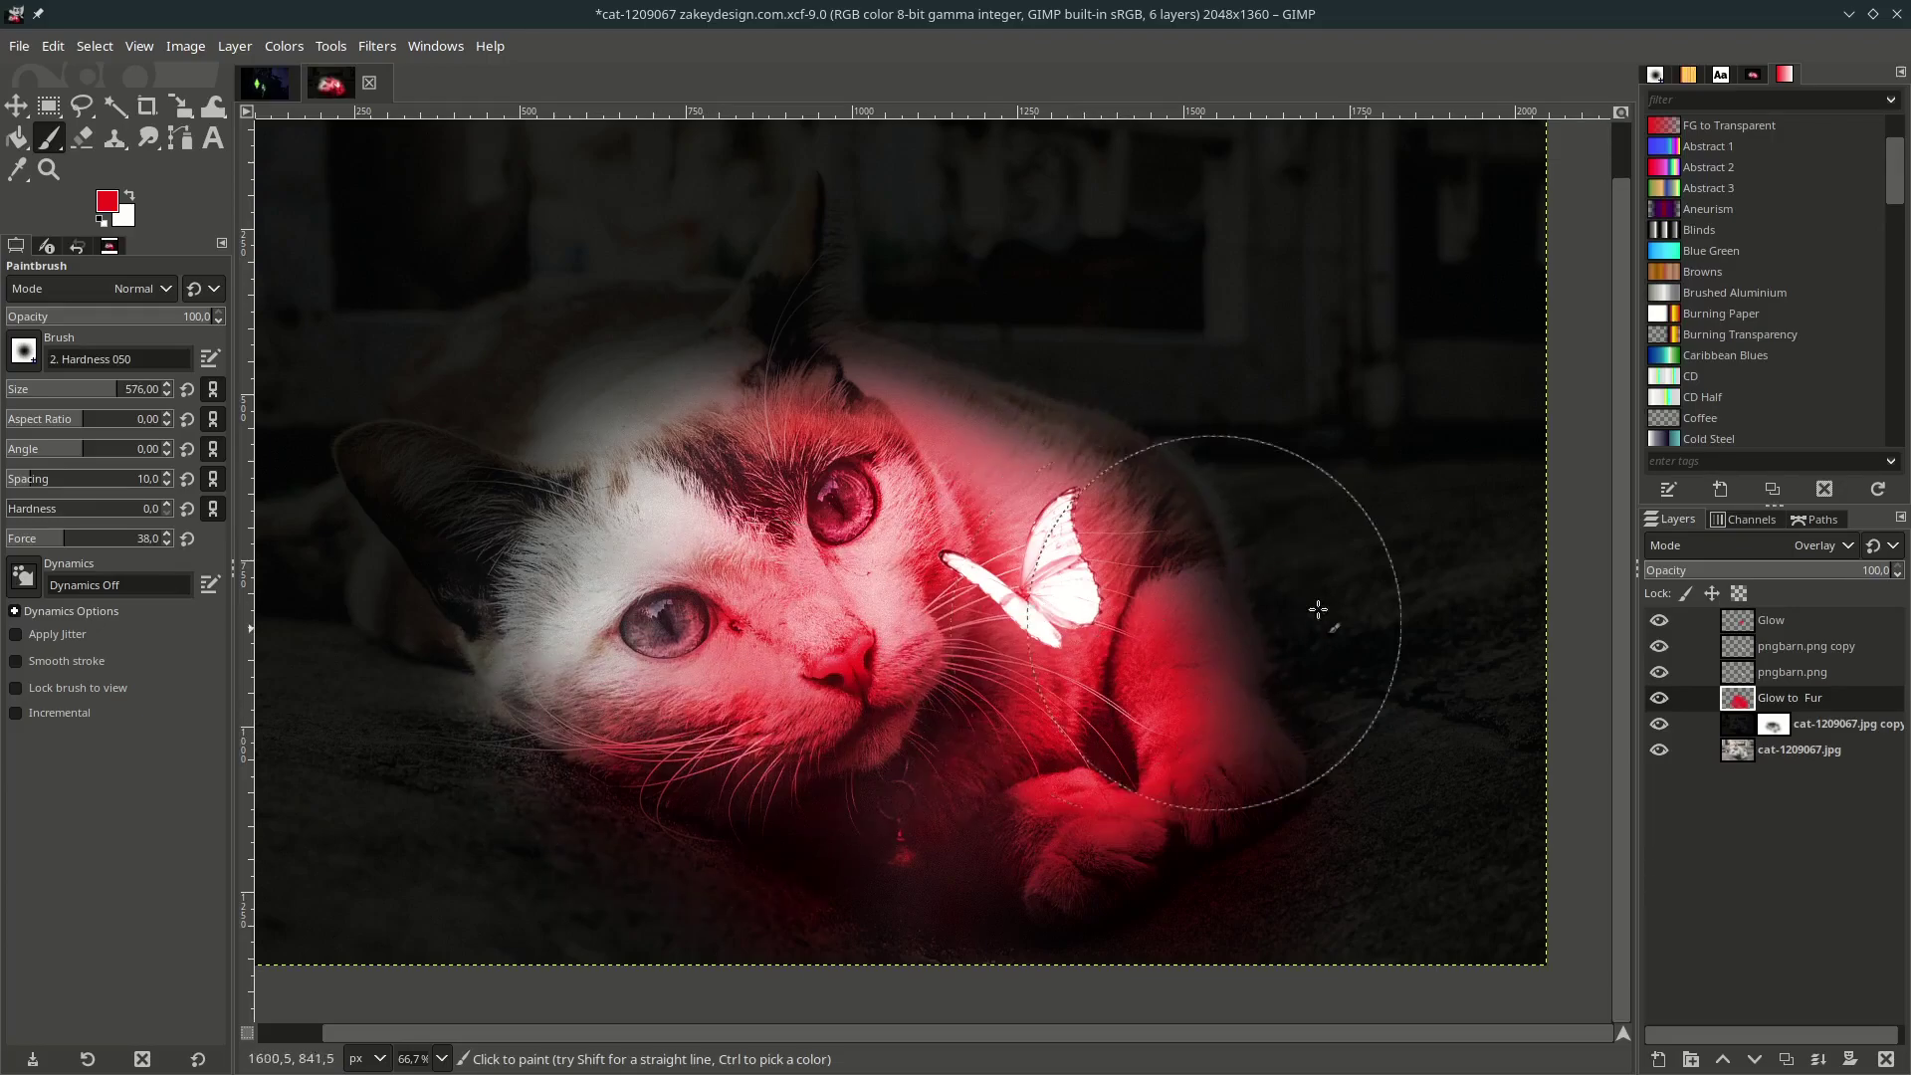
Lower the Glow to Fur layer's opacity to 77.8 and save the project.
mouse_move(1849, 575)
left_mouse_down()
mouse_move(1817, 579)
mouse_move(1839, 579)
left_mouse_up()
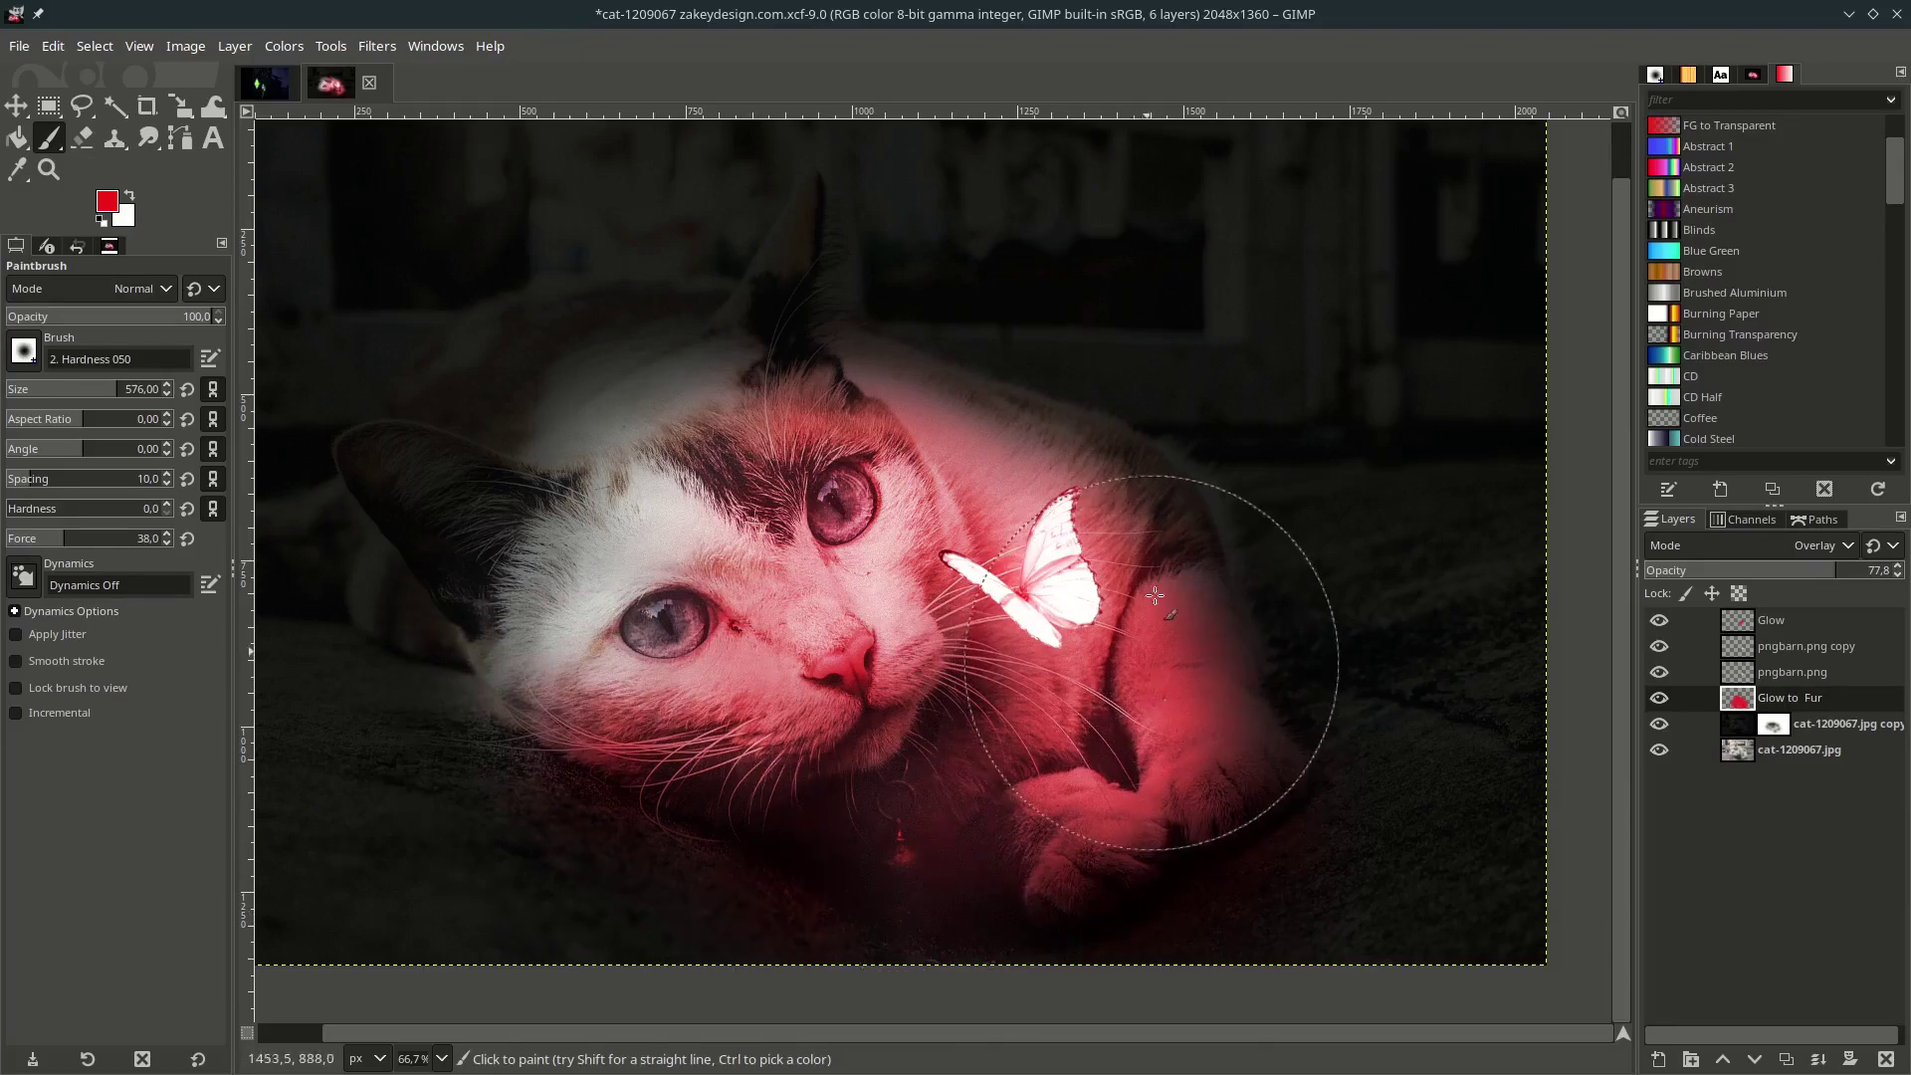
scroll(771, 513, "down", 3)
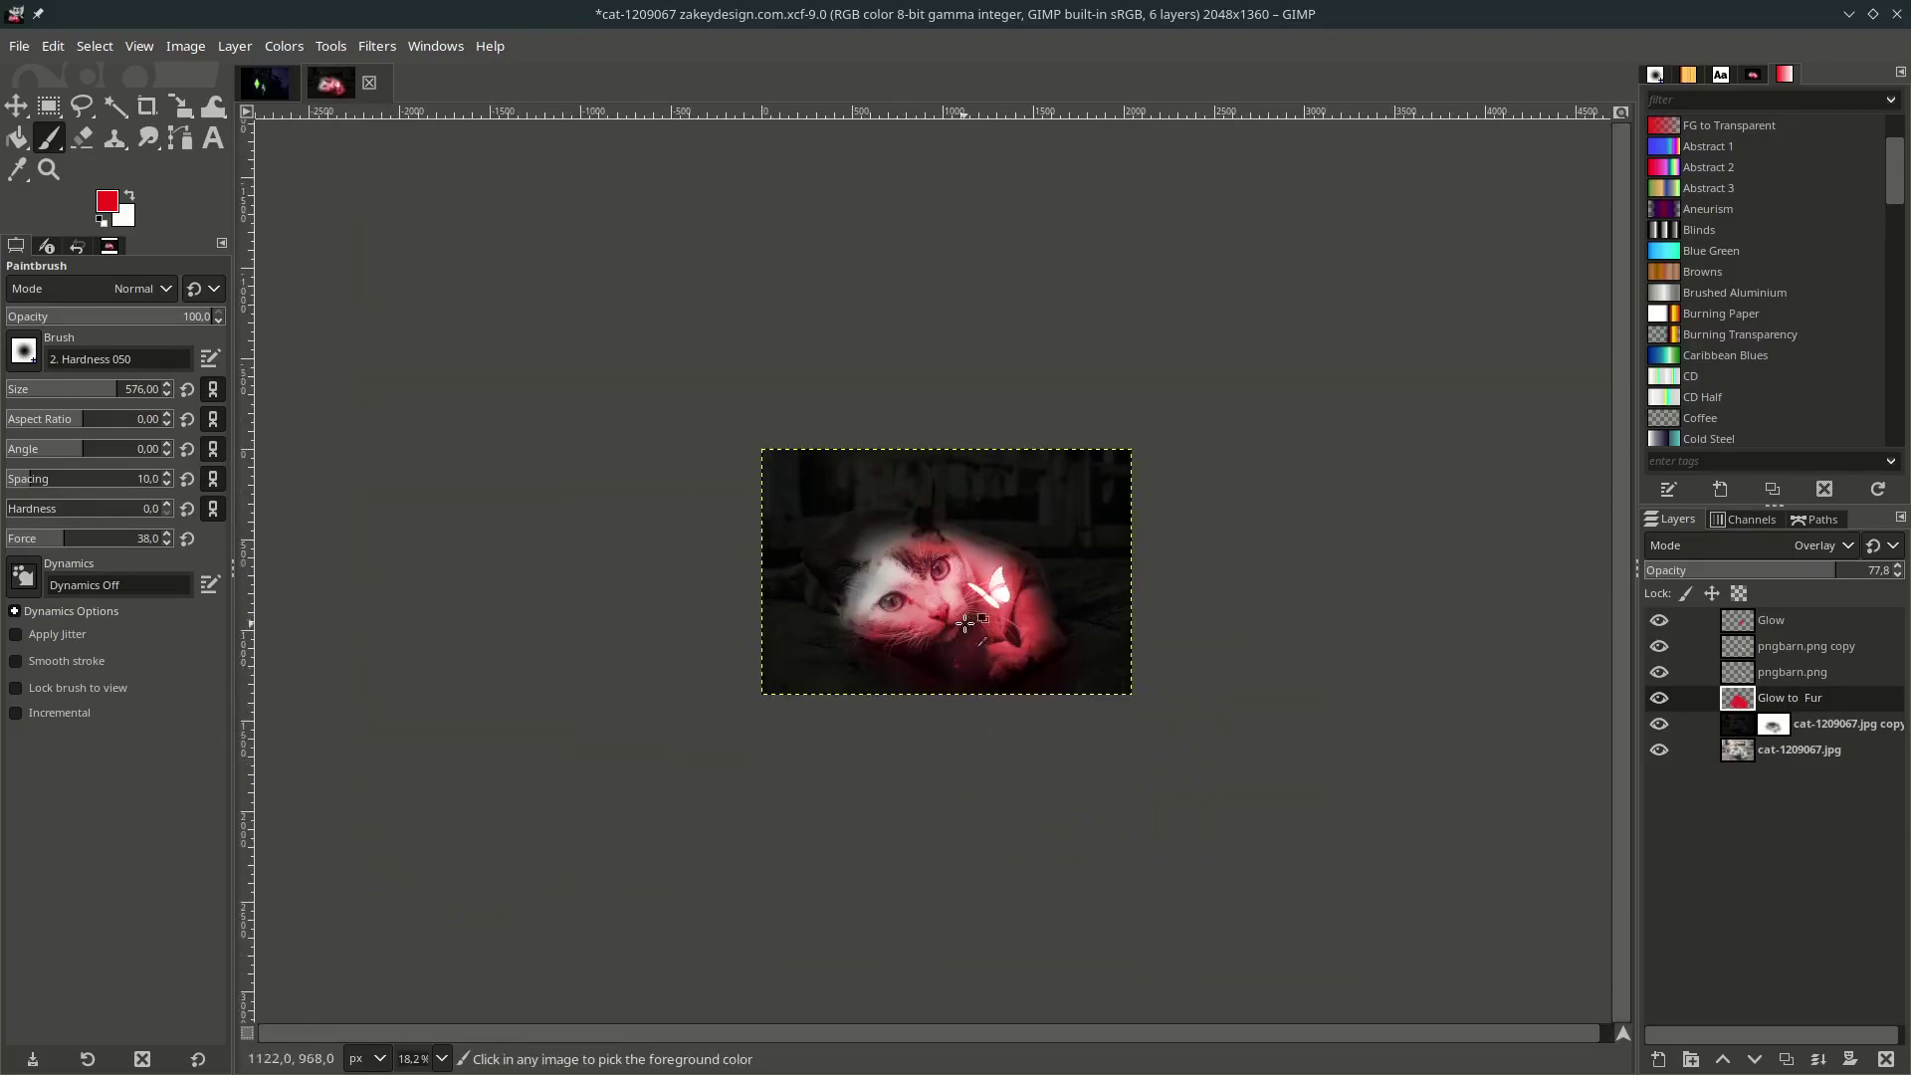
scroll(1210, 684, "up", 2)
key("ctrl+s")
scroll(1194, 759, "down", 1)
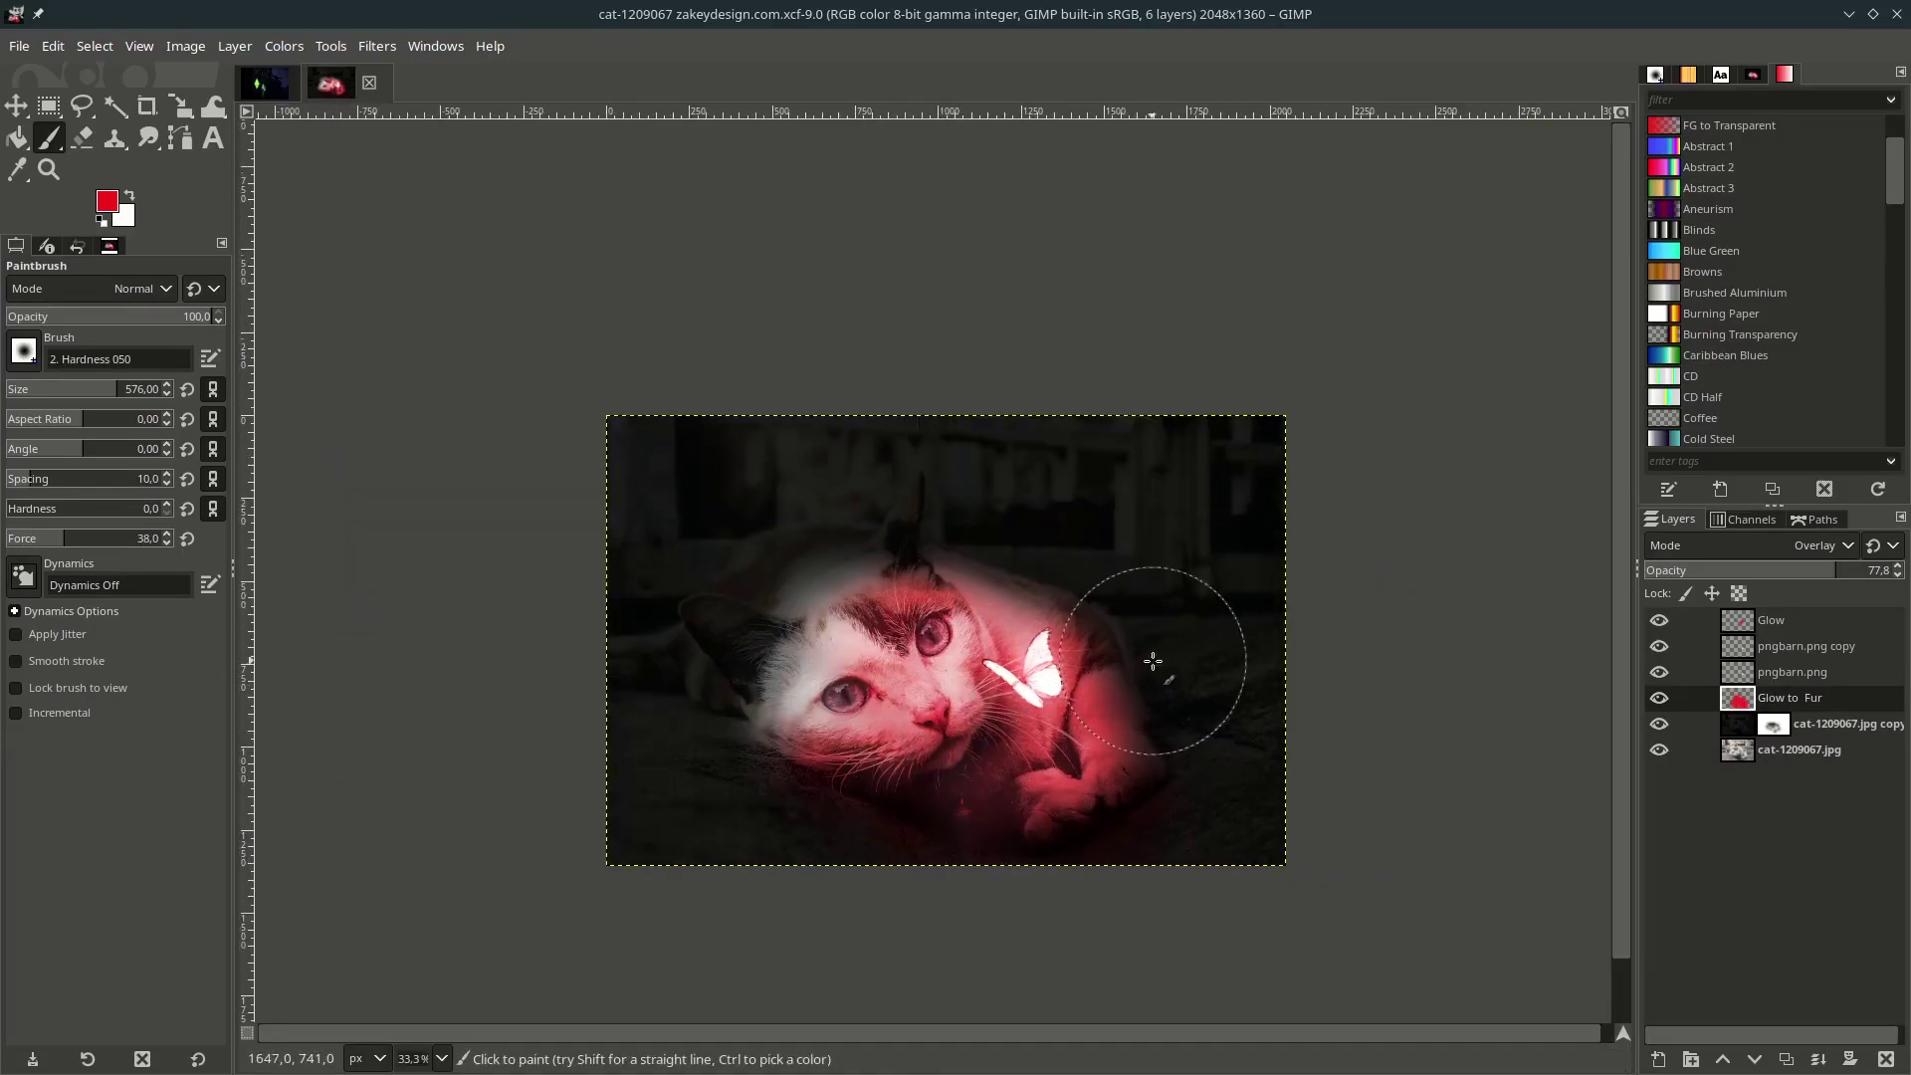
Import Particle.jpg as a new layer.
left_click(18, 46)
left_click(89, 156)
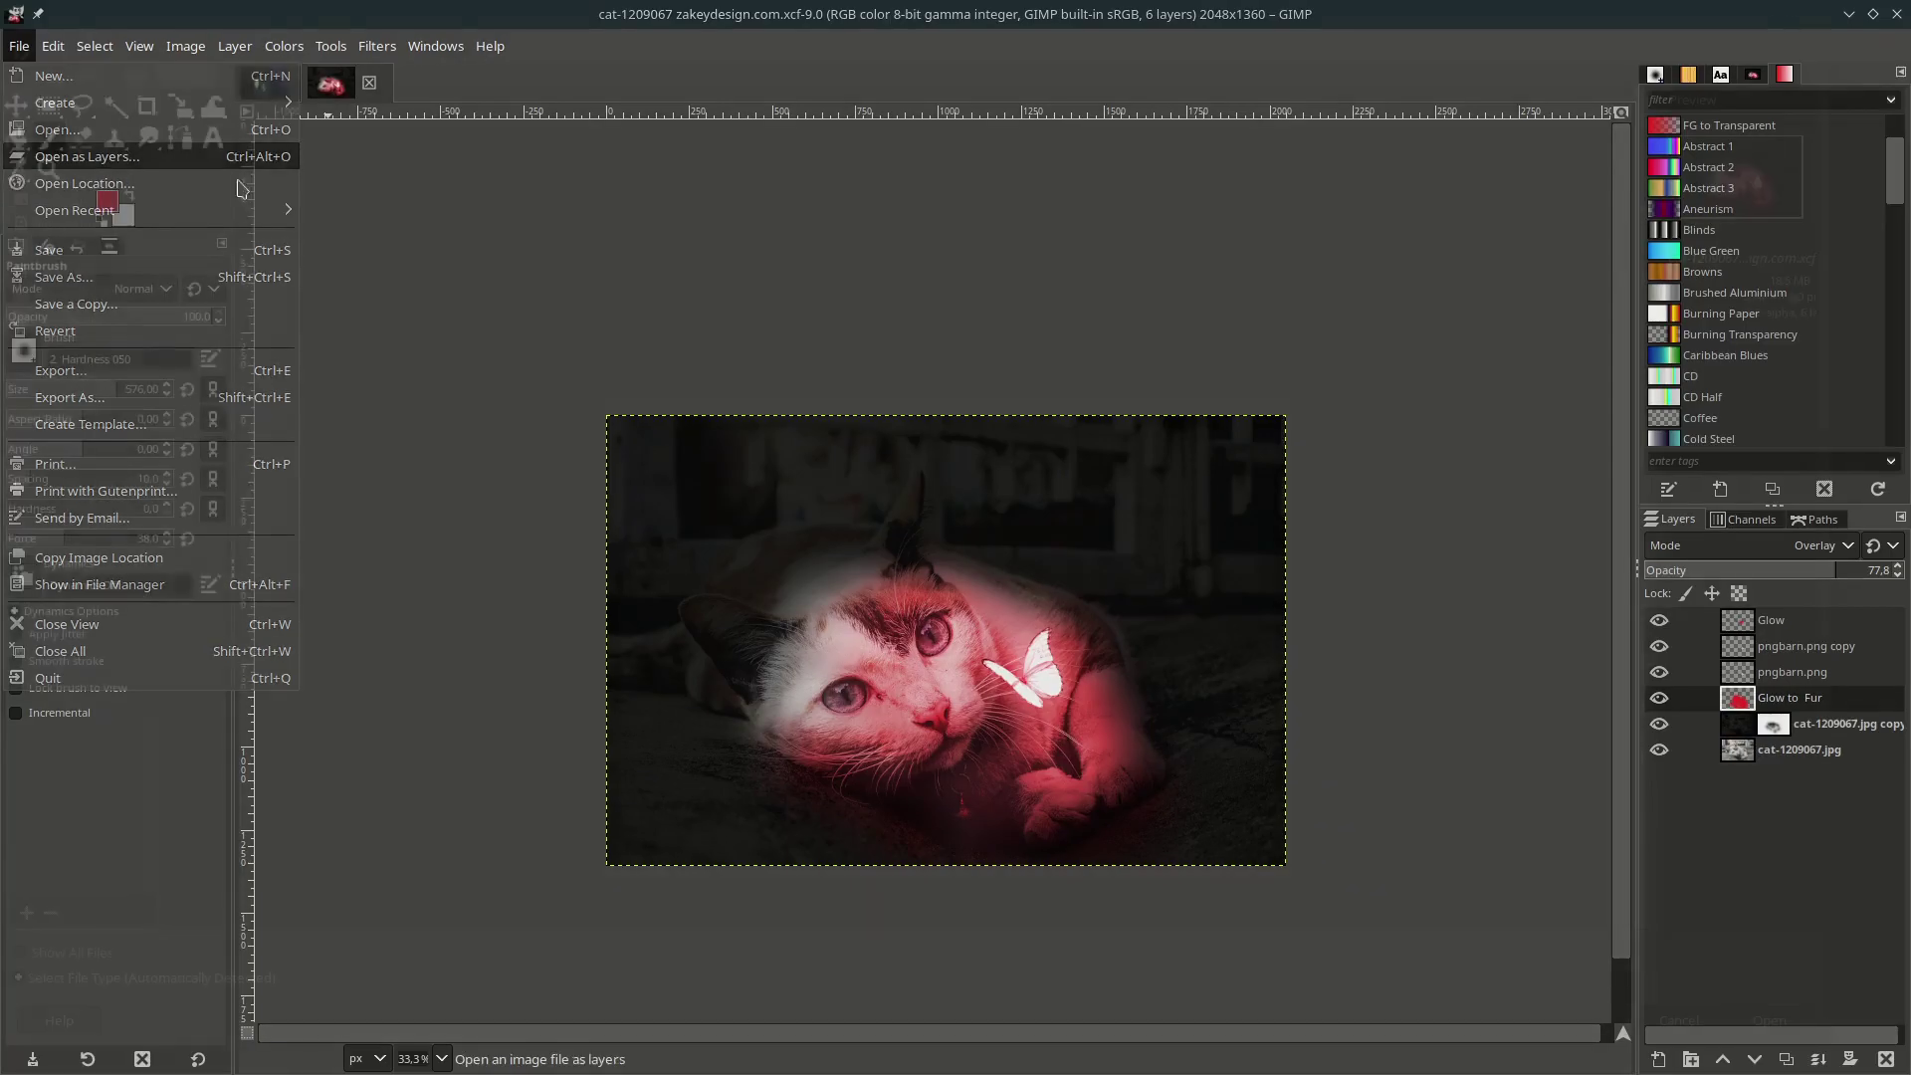
double_click(353, 252)
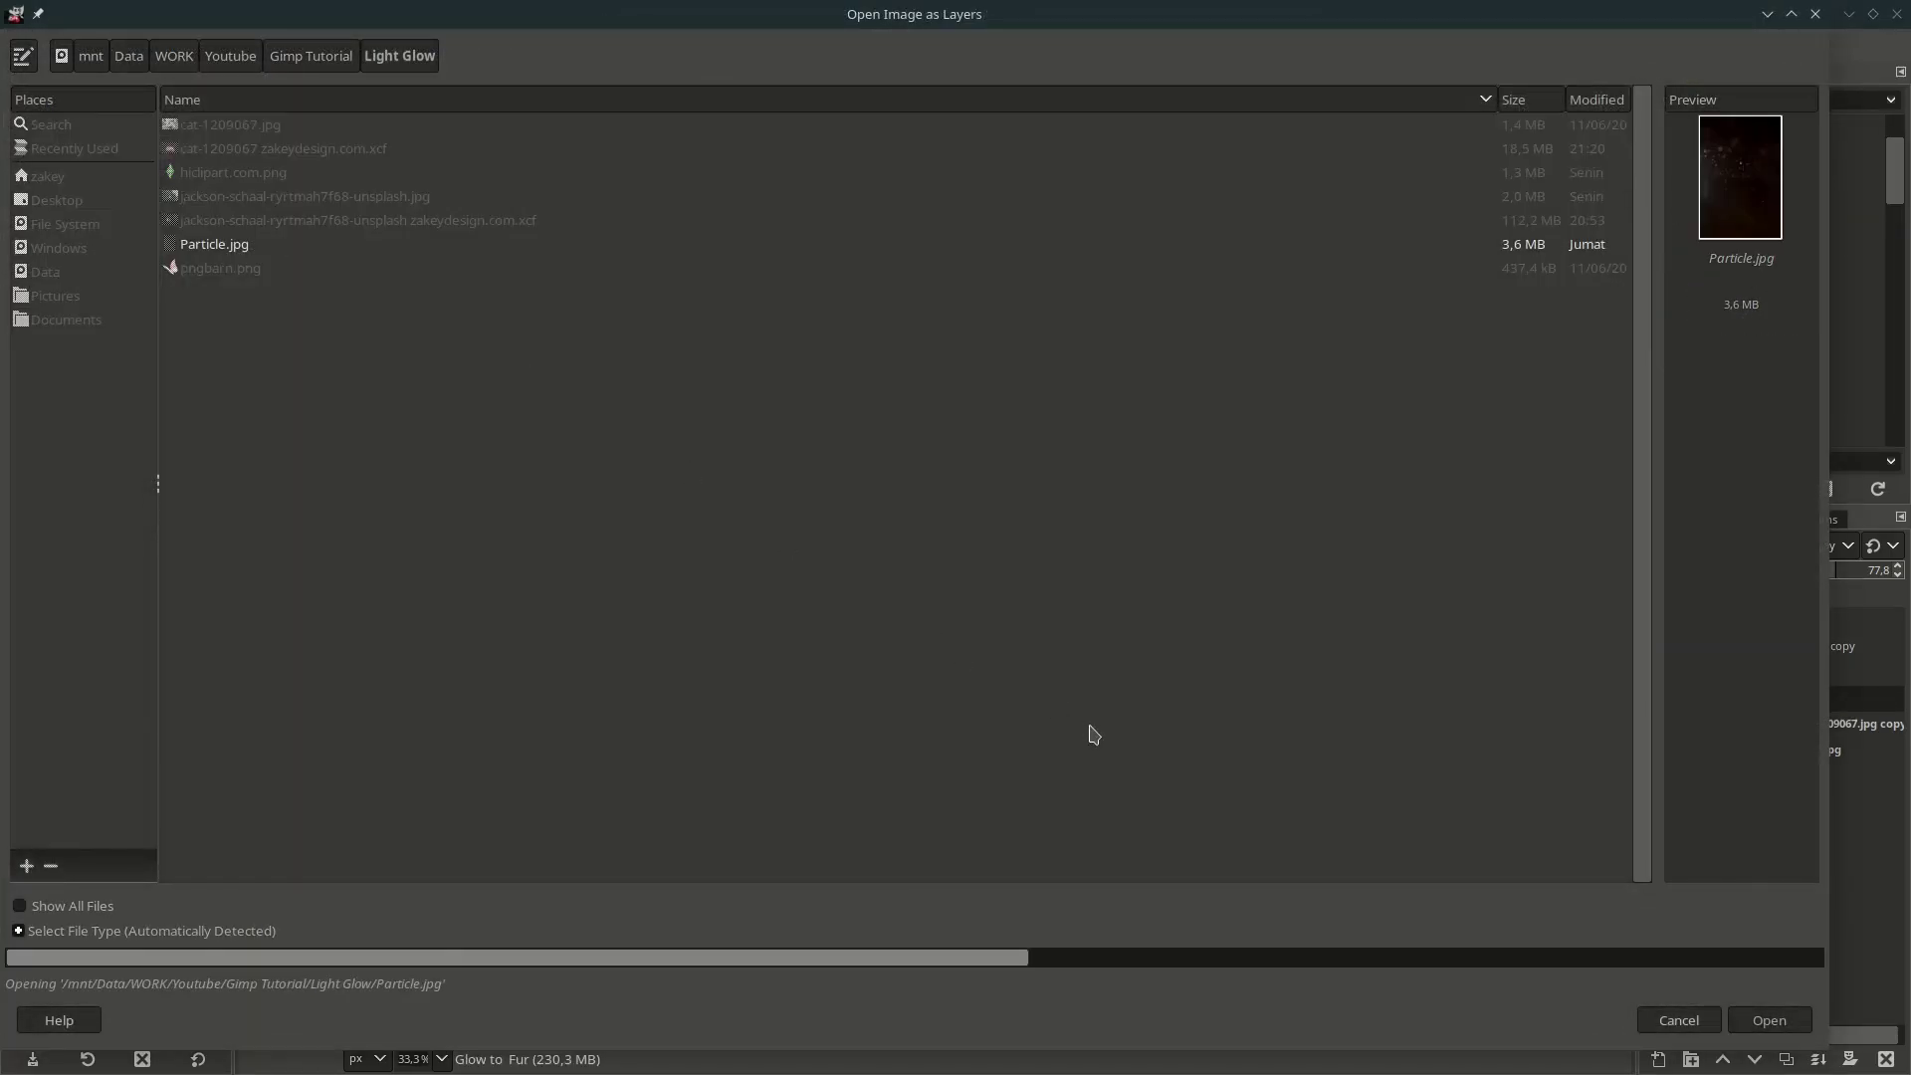
scroll(1093, 747, "down", 2, "ctrl")
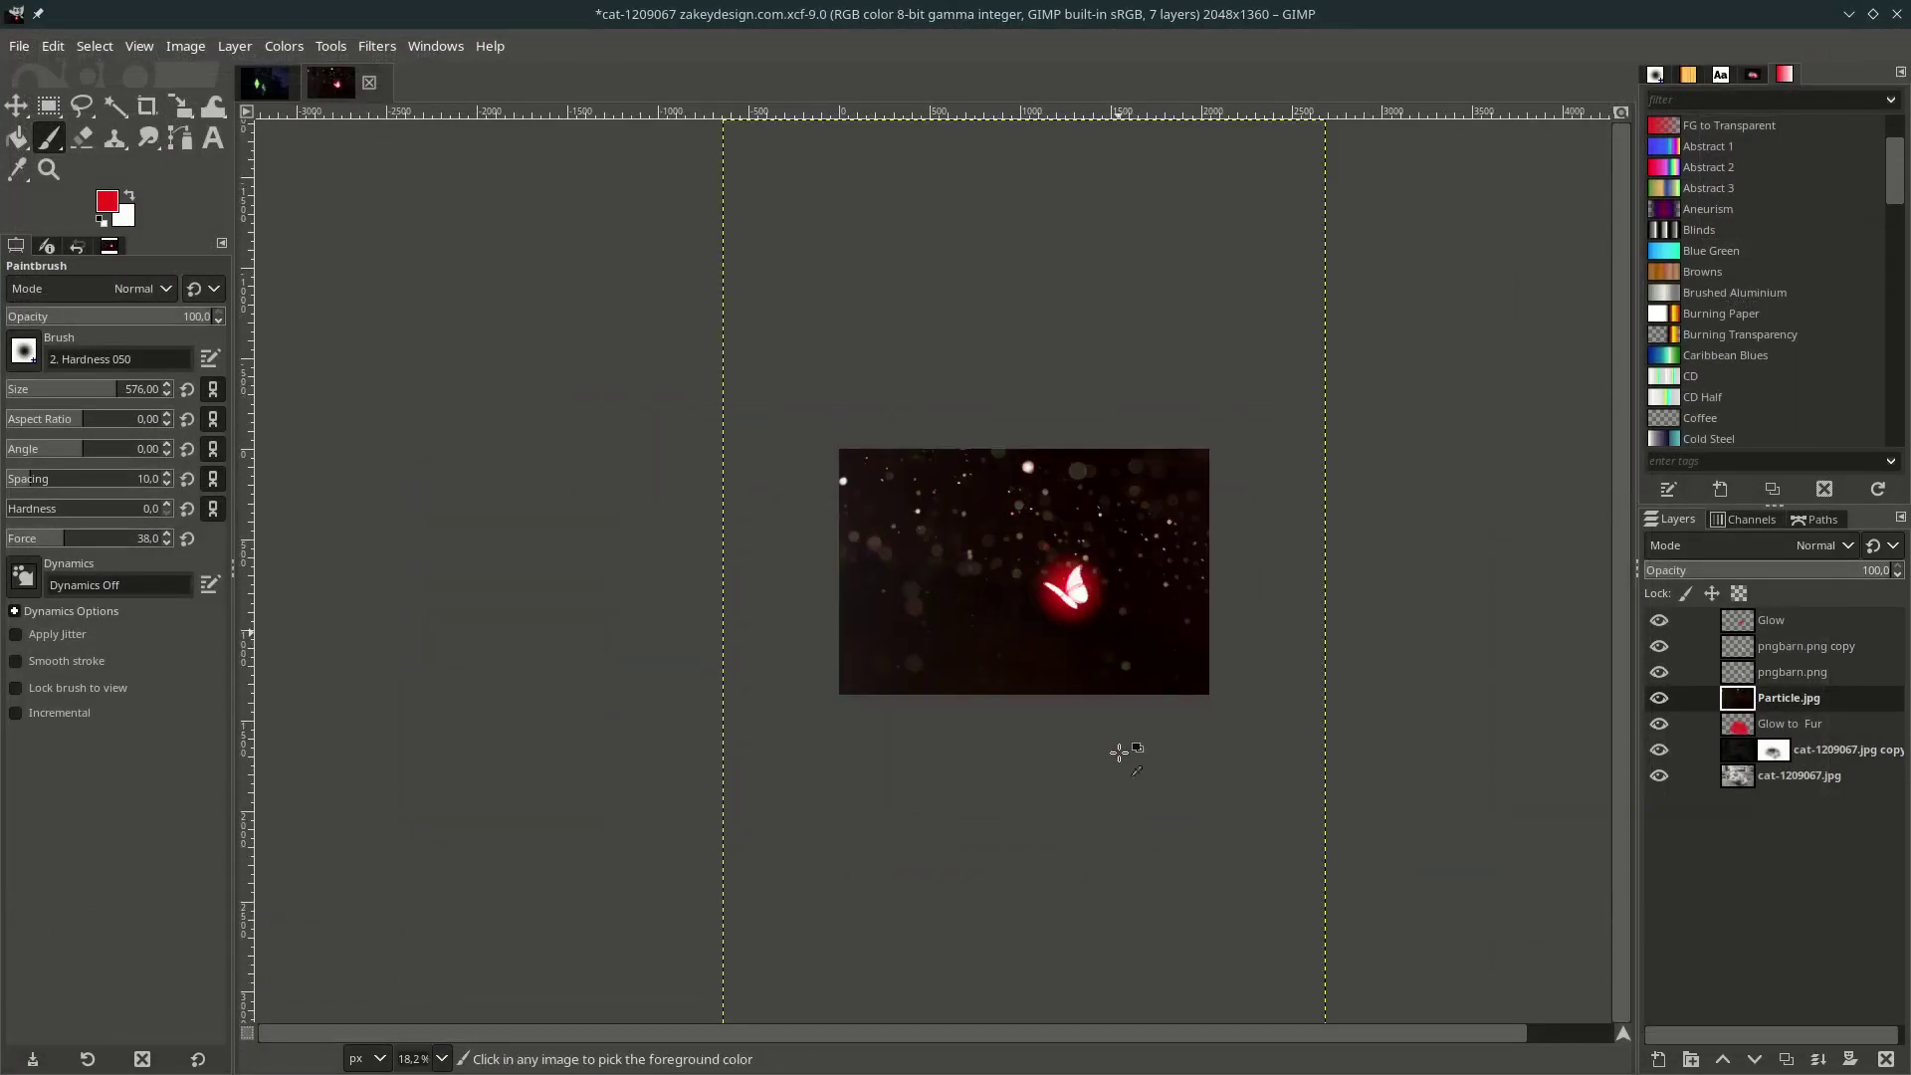
Move the Particle.jpg layer to the top of the layer stack.
scroll(1117, 755, "down", 1, "ctrl")
left_click_drag(1843, 670, 1851, 622)
key("m")
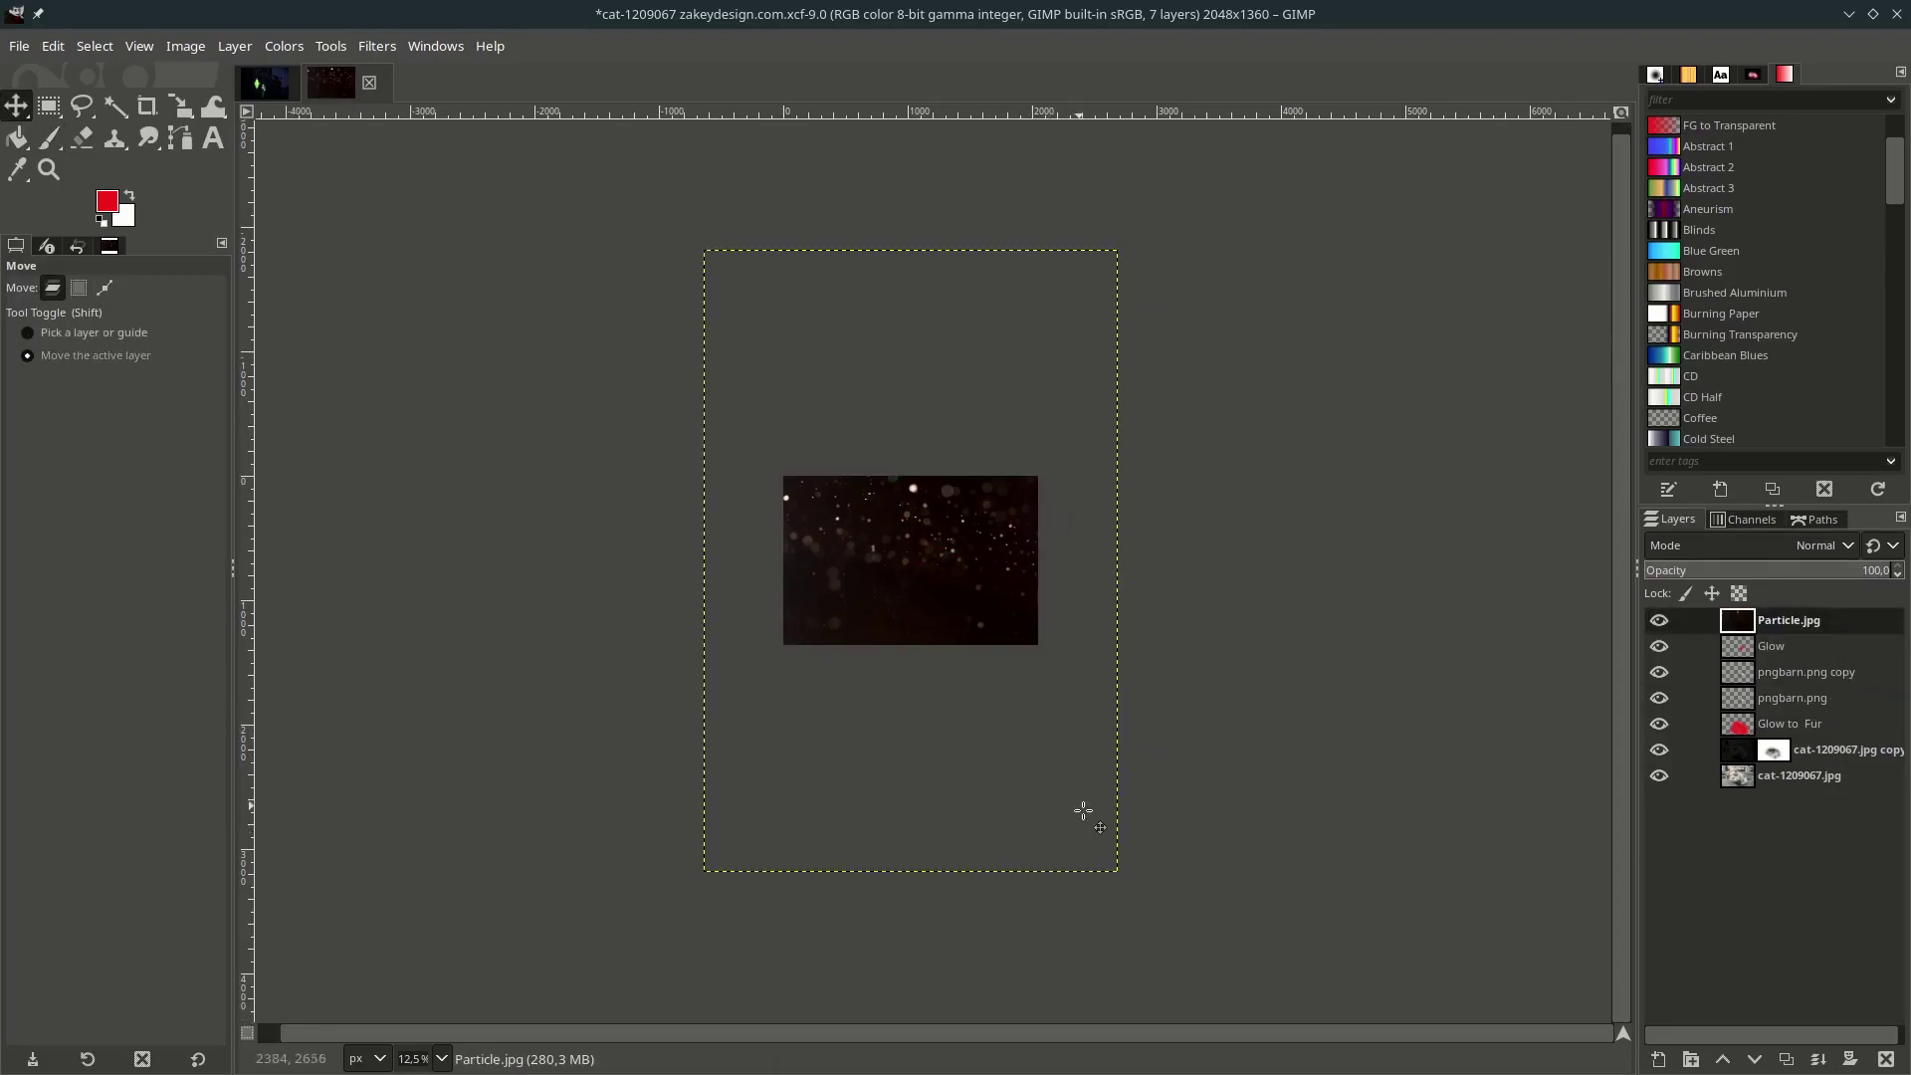
Scale the particle layer down to 941×1412 and reposition it over the cat.
key("shift+s")
left_click(1115, 870)
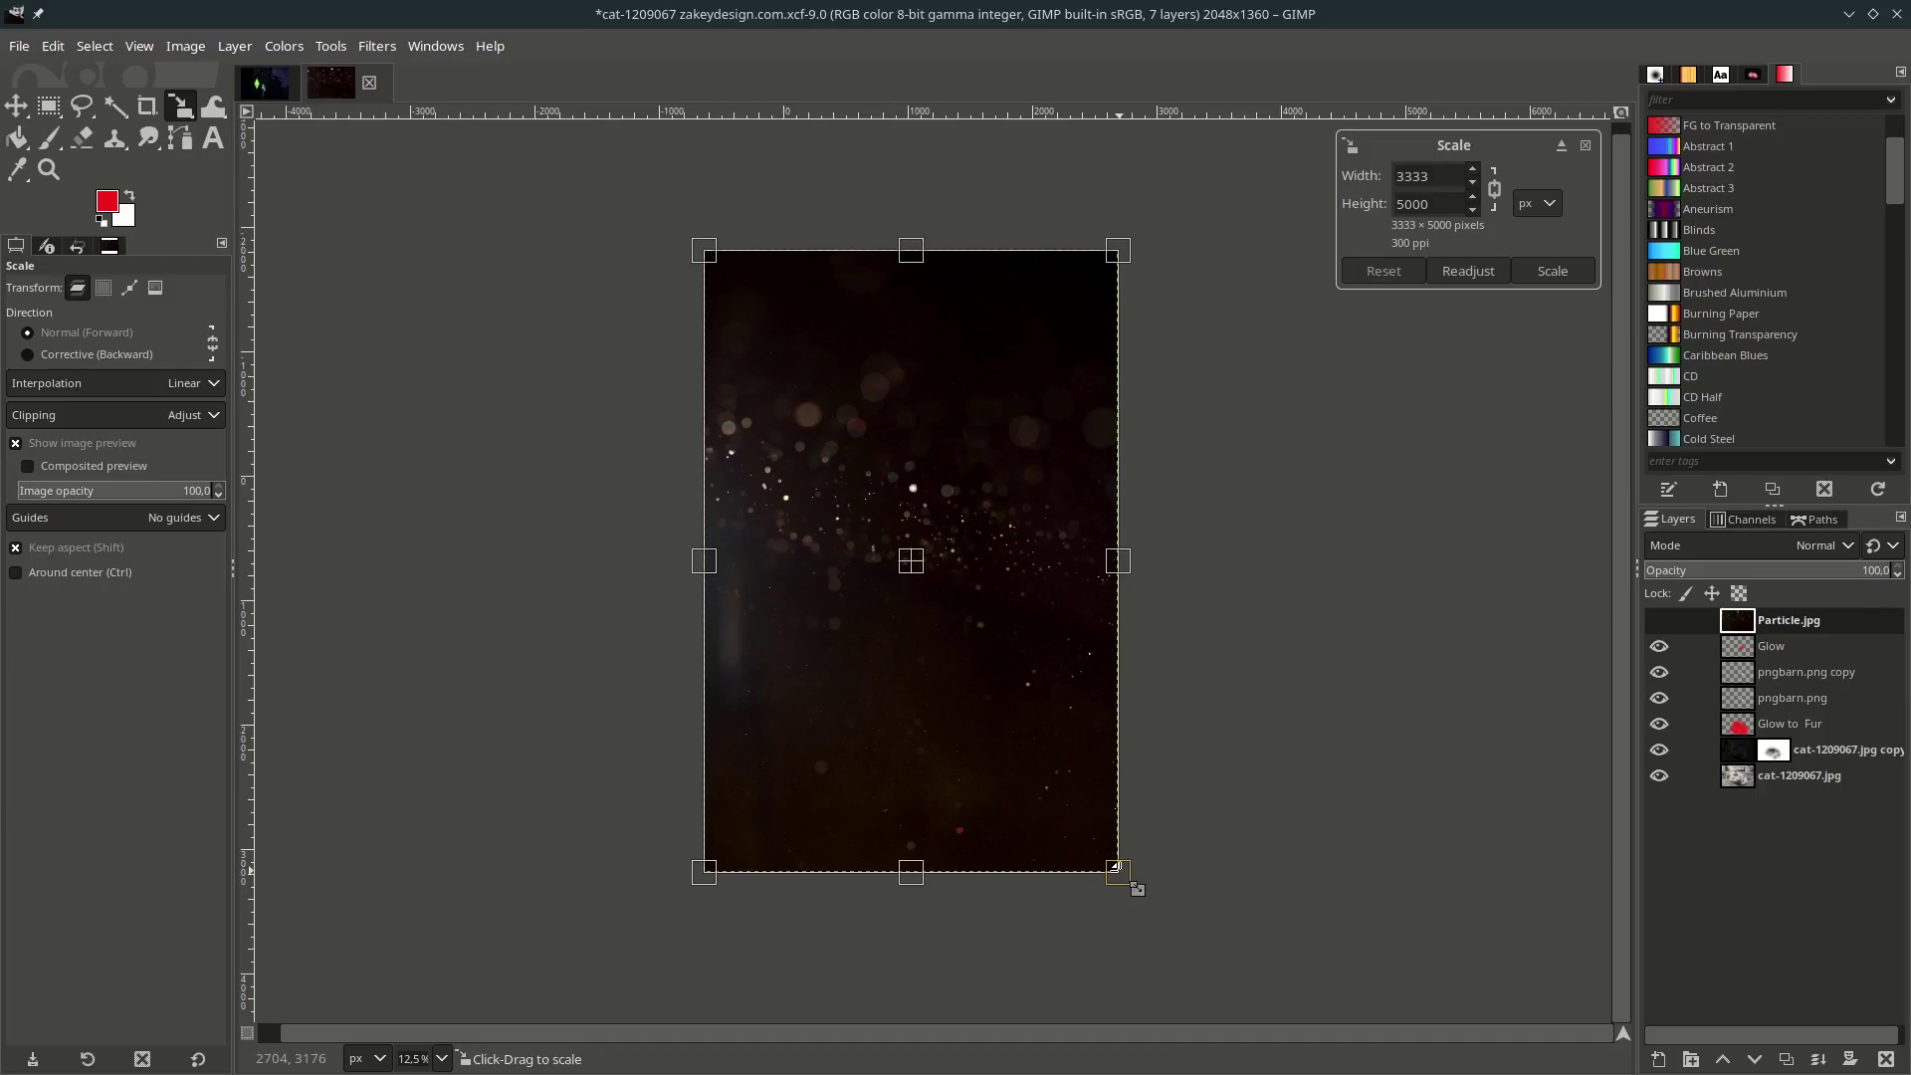
left_click_drag(1118, 870, 816, 498)
scroll(816, 498, "up", 3)
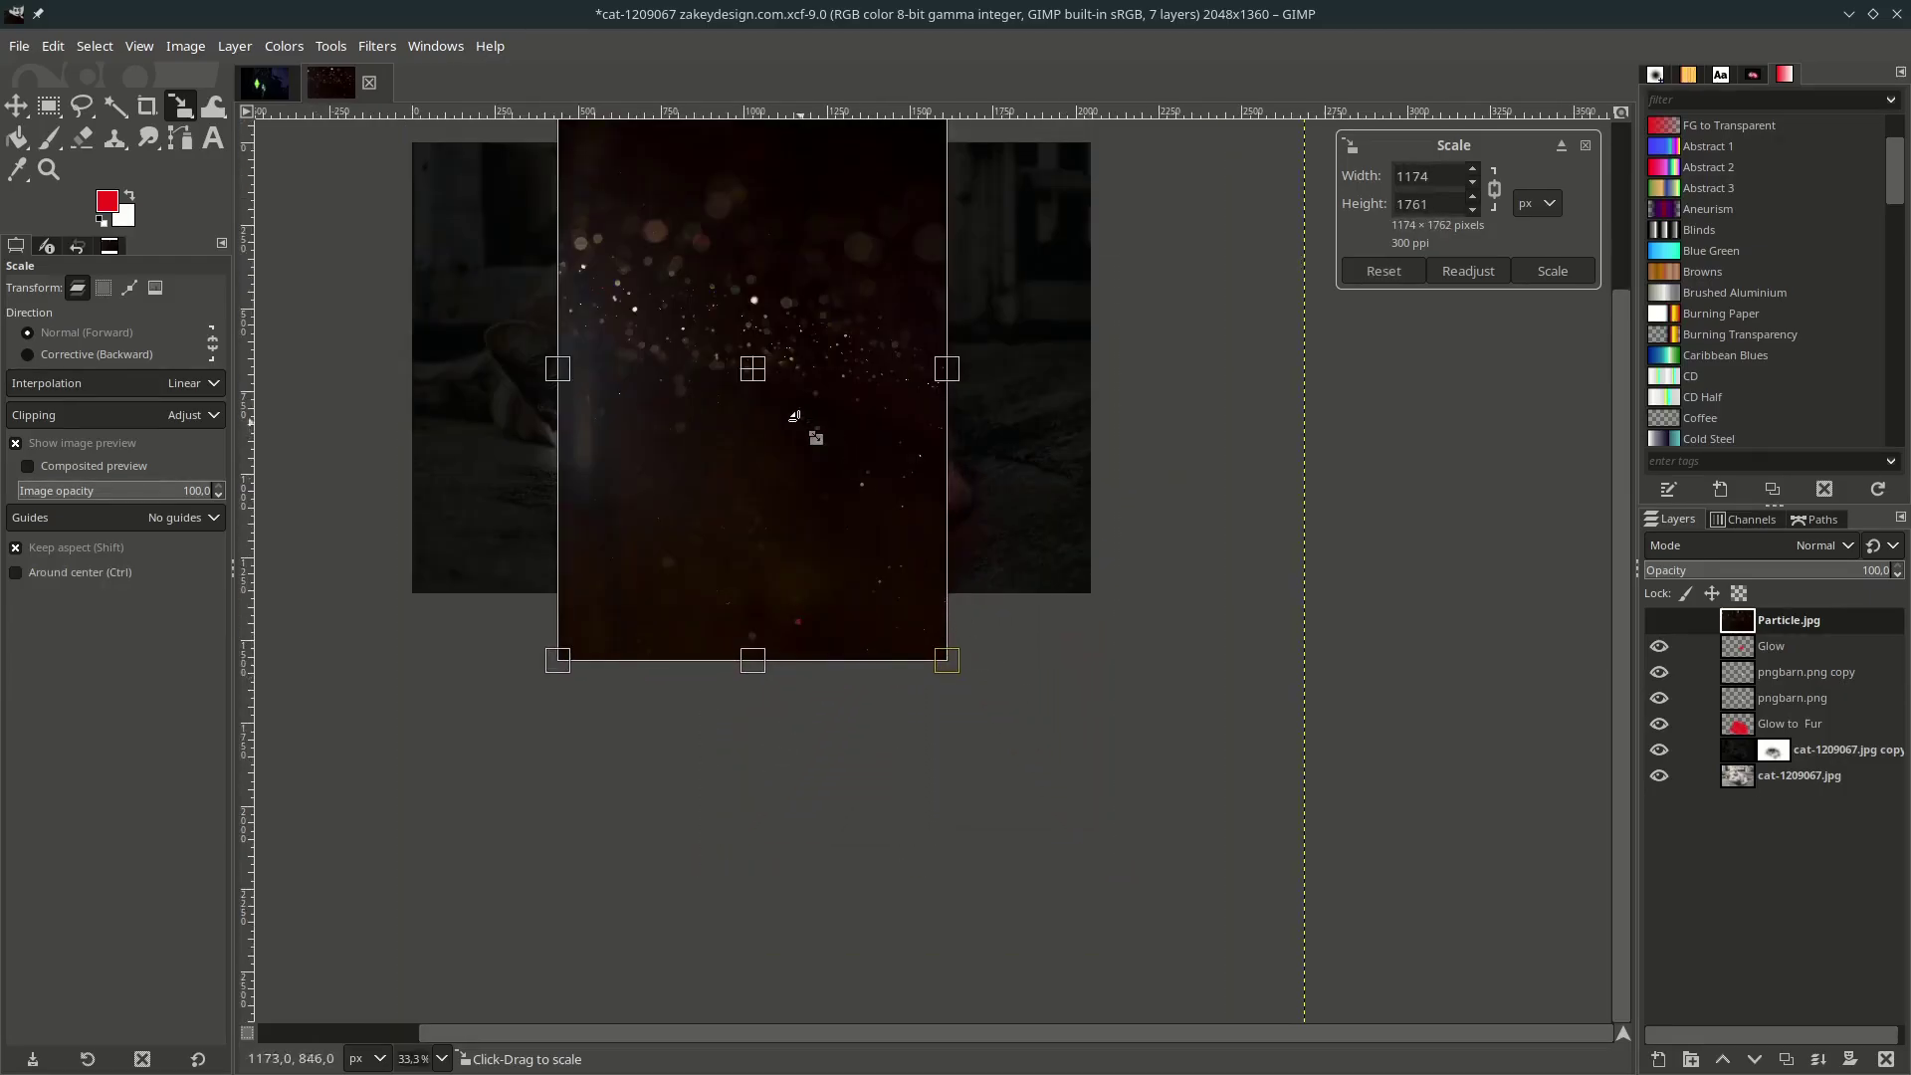
left_click_drag(752, 370, 849, 441)
left_click_drag(1031, 667, 949, 627)
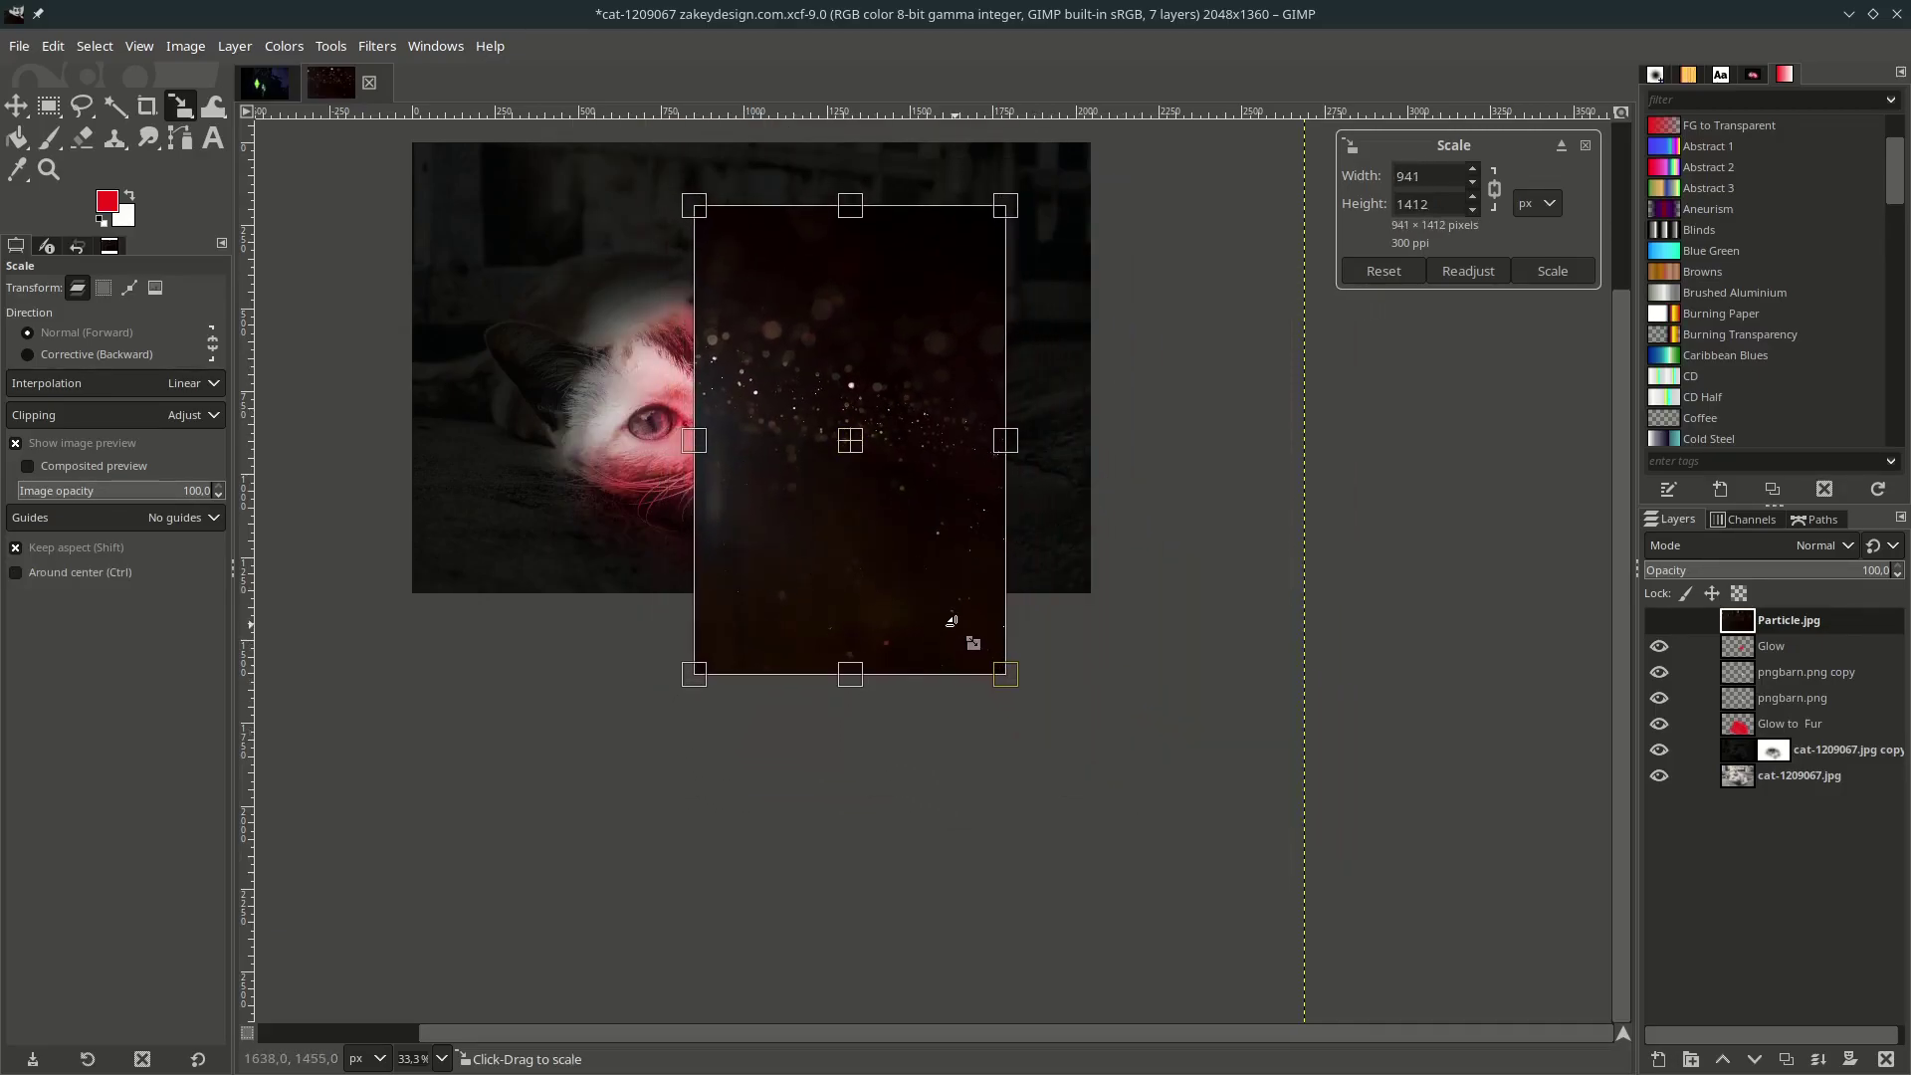
key("Return")
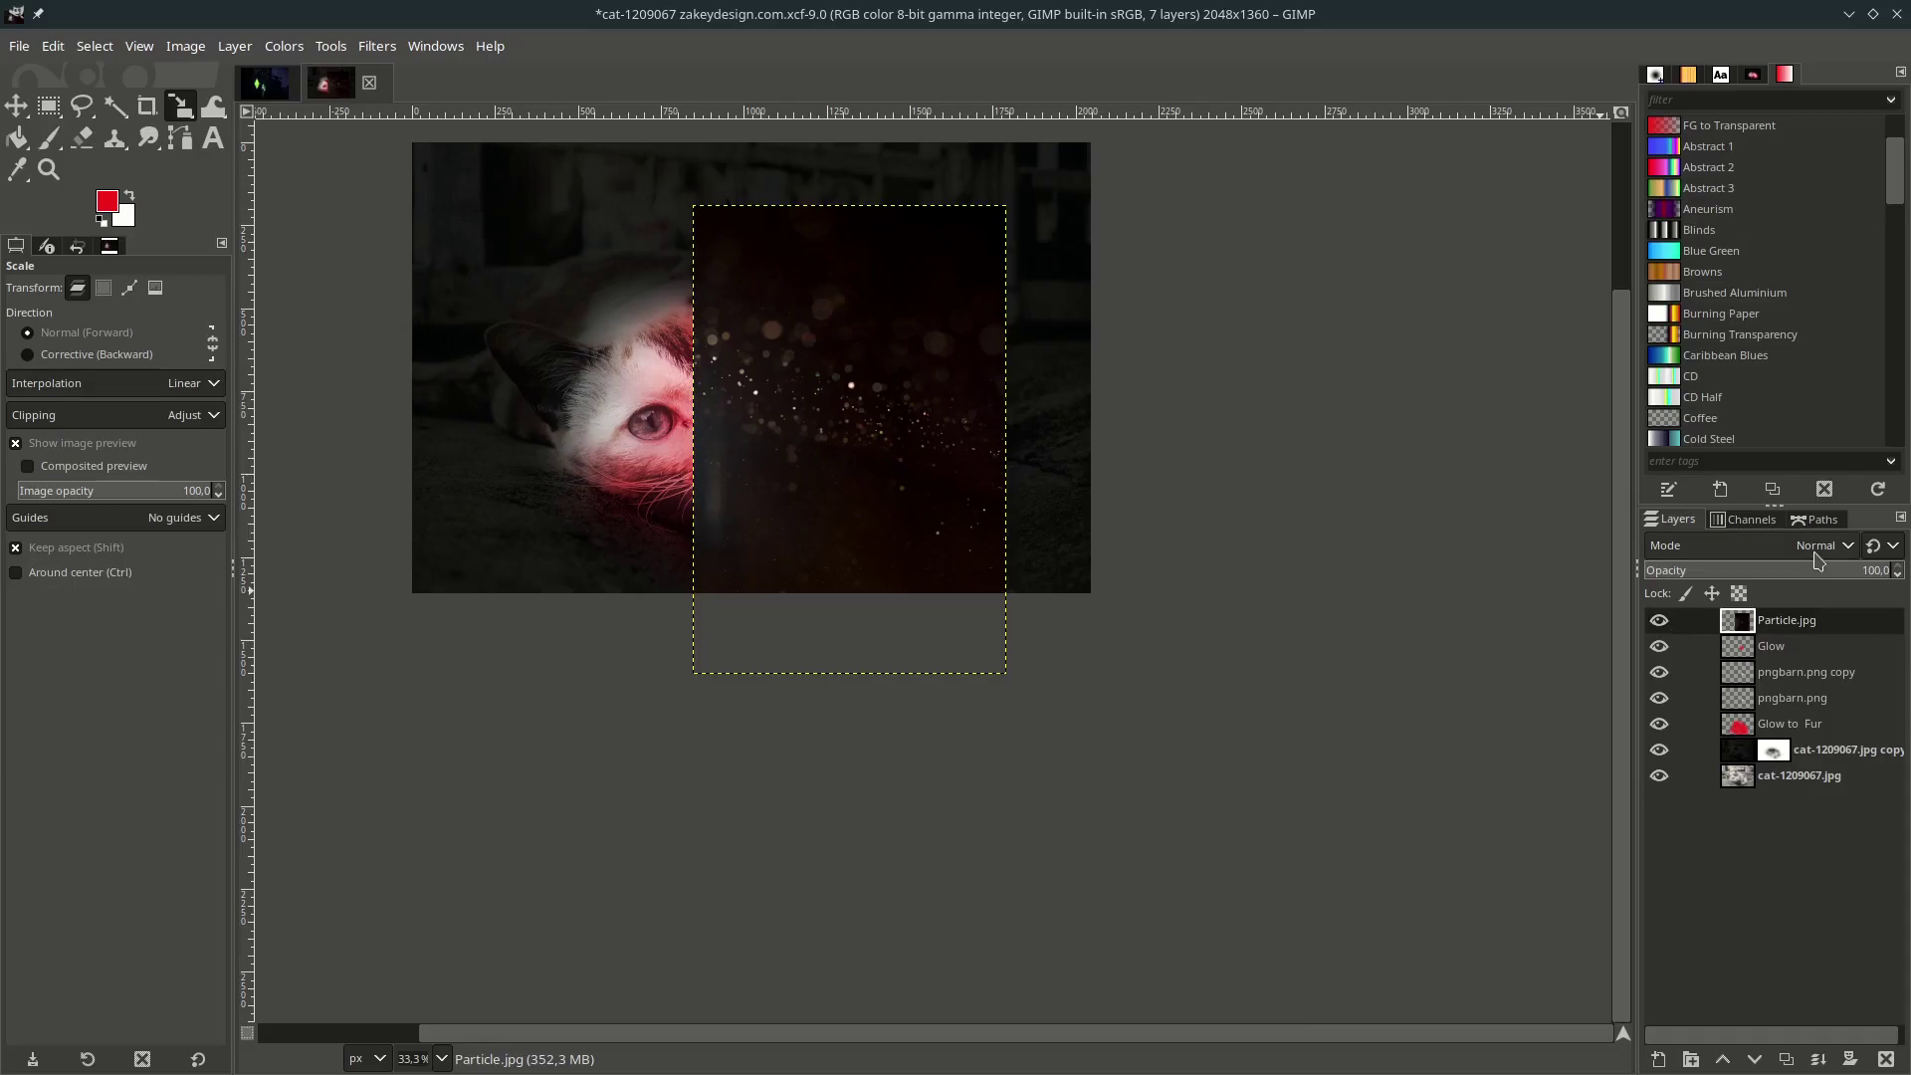
Set the Particle.jpg layer's blend mode to Dodge.
left_click(1791, 545)
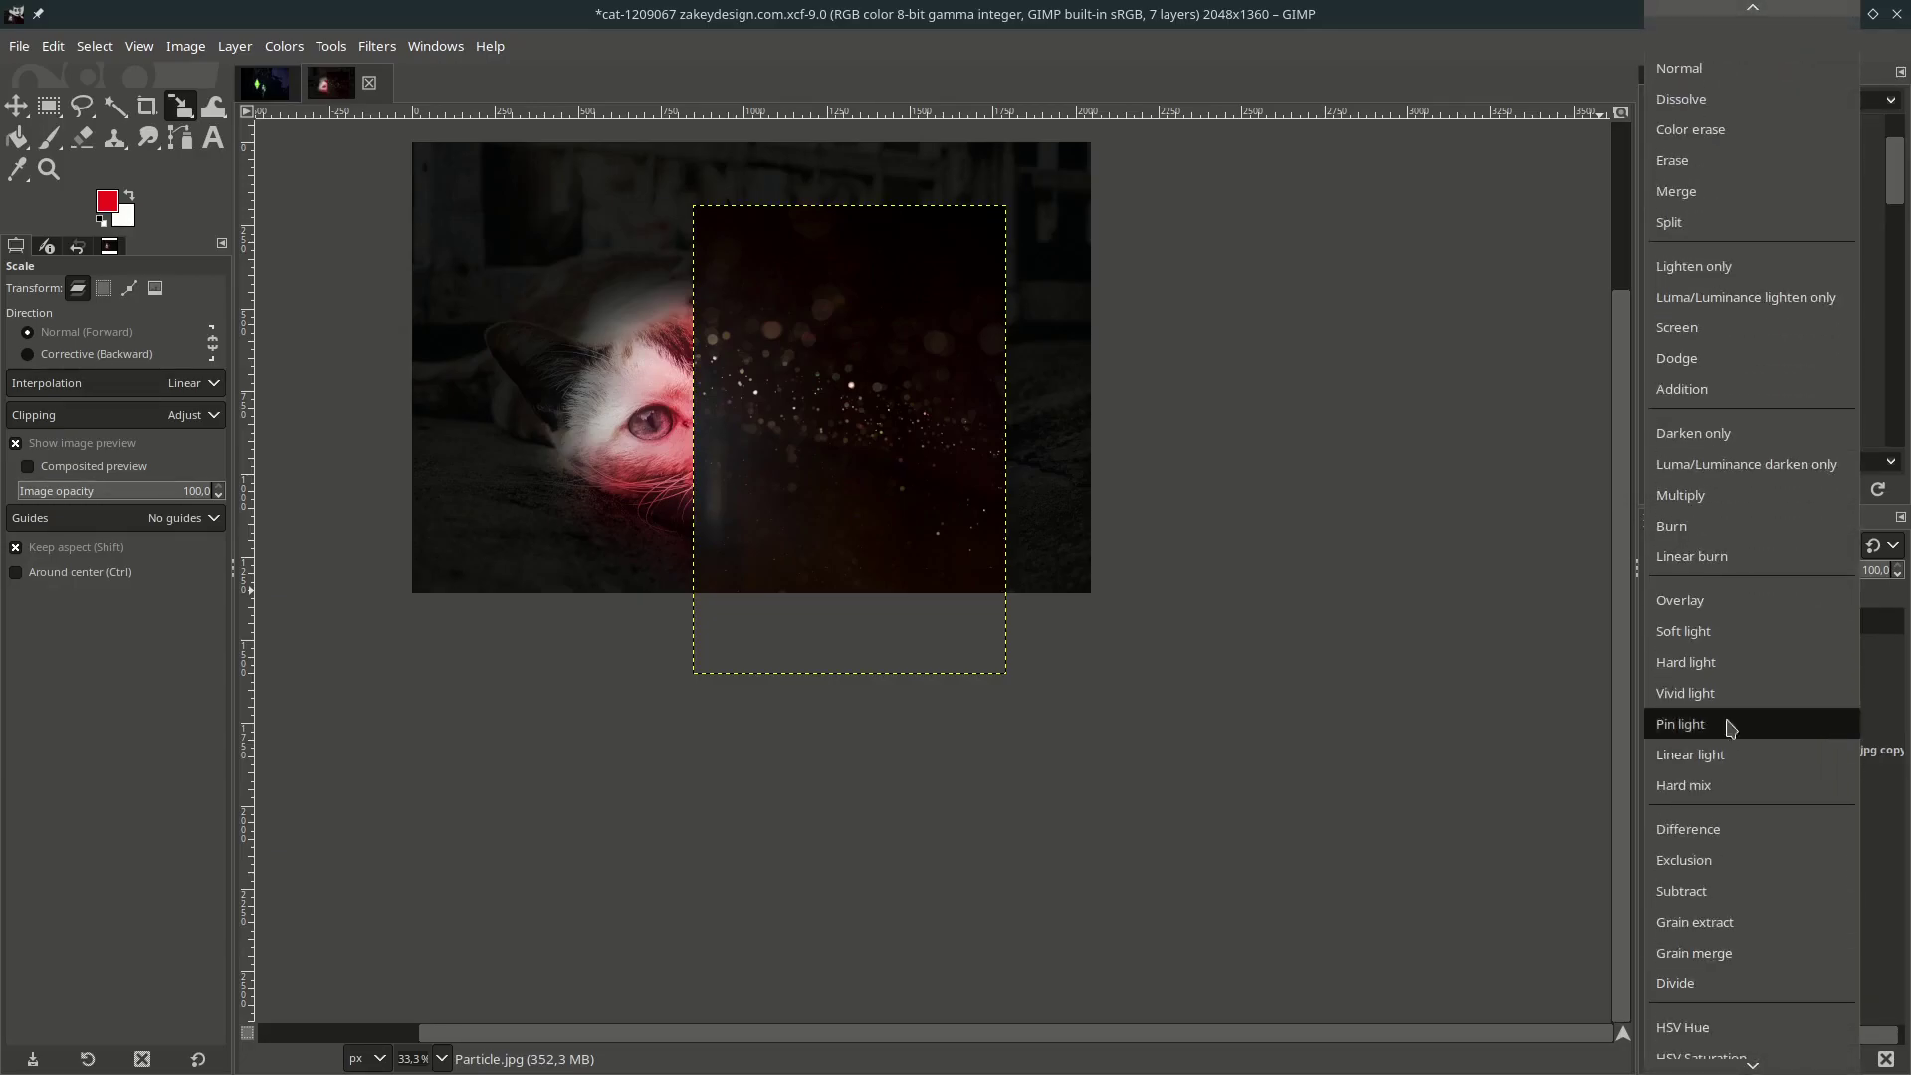
left_click(1712, 360)
scroll(804, 423, "up", 1)
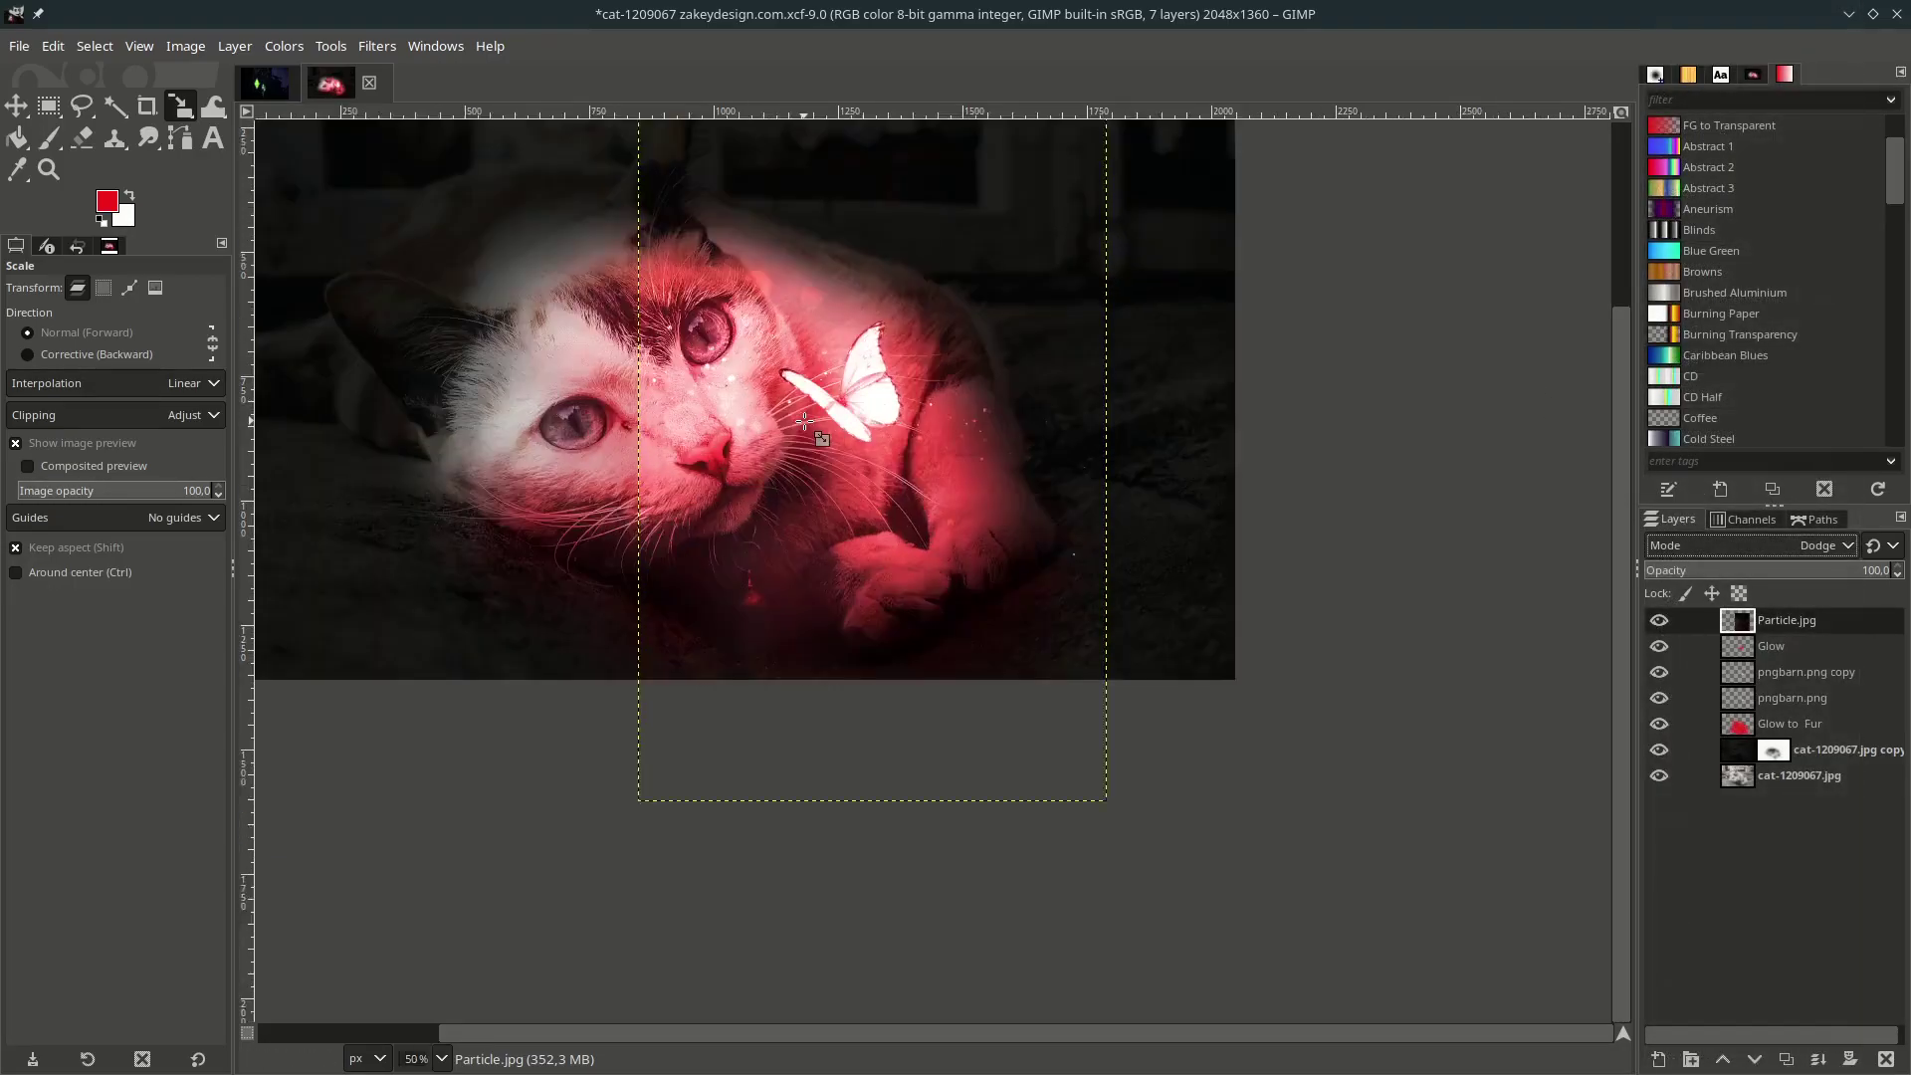
scroll(804, 423, "up", 1)
Add a white, fully opaque layer mask to Particle.jpg.
left_click(1831, 781)
scroll(791, 369, "left", 3)
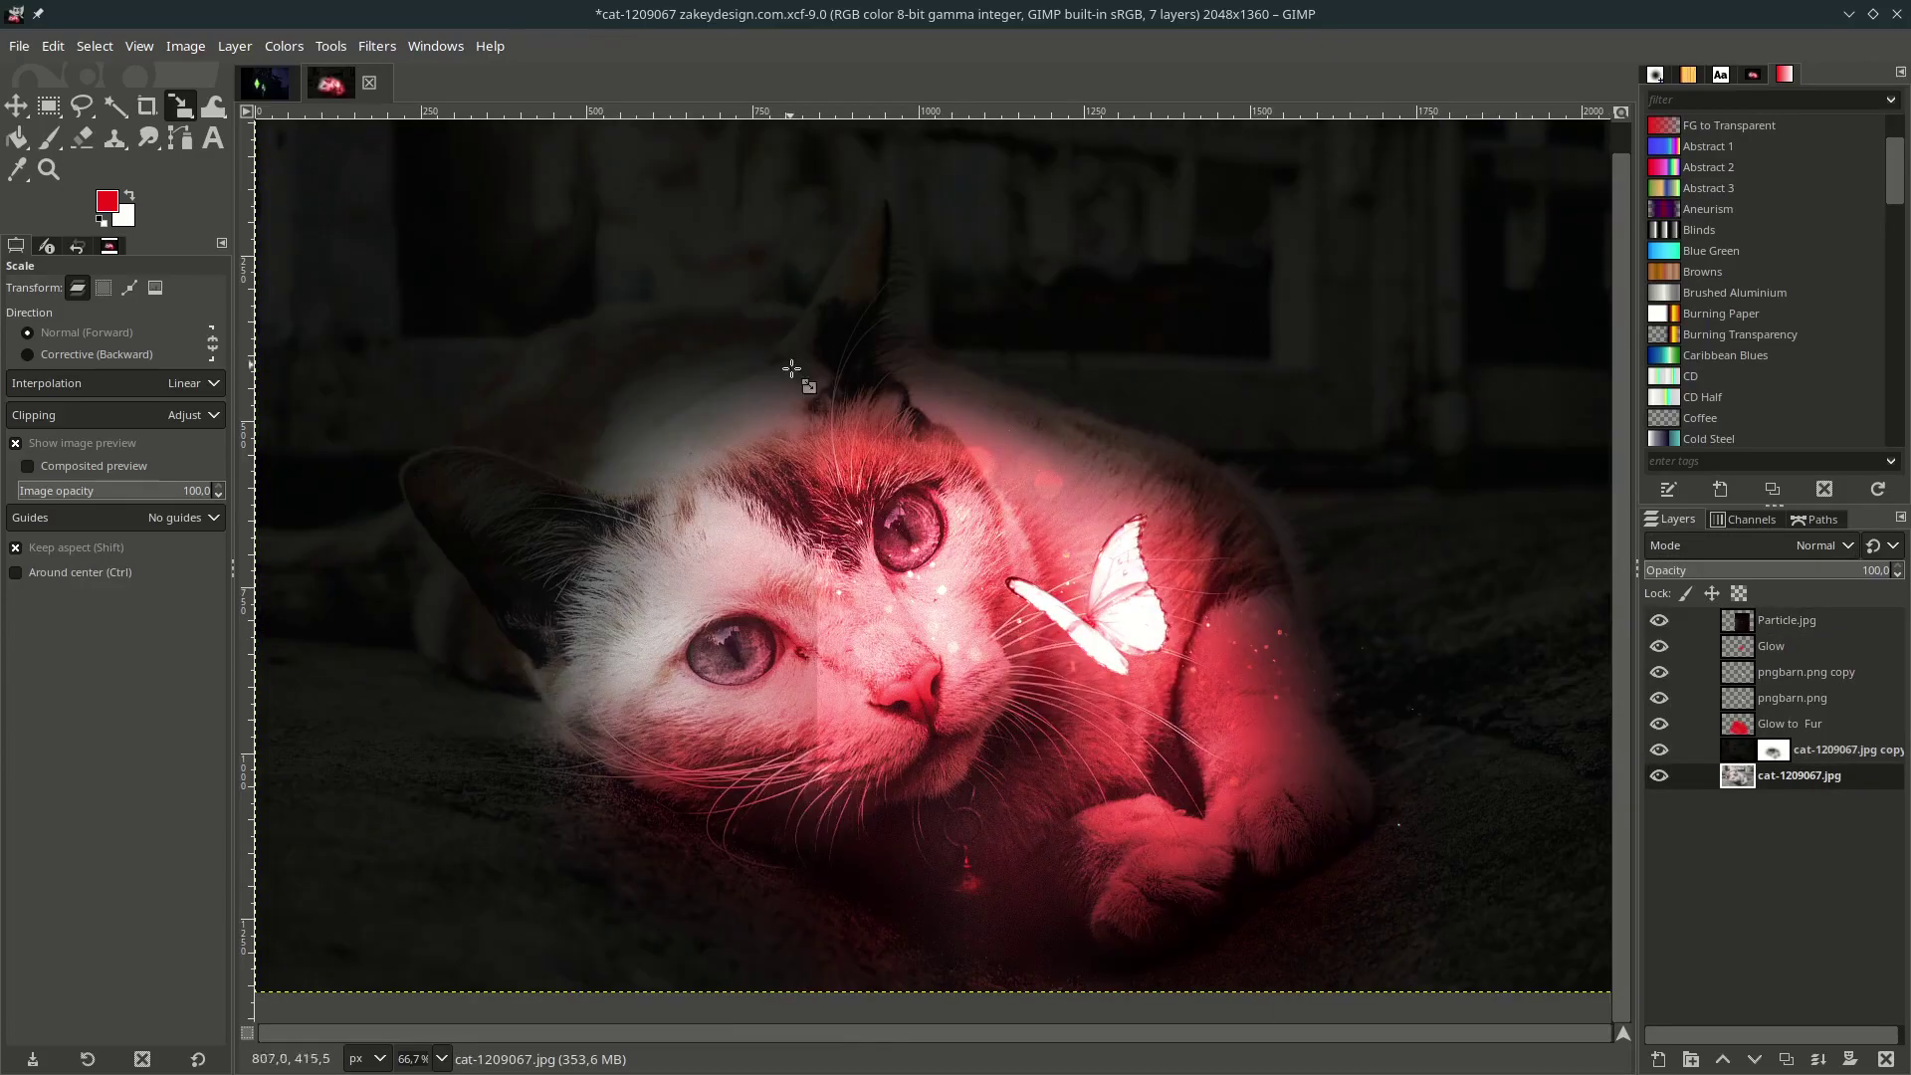
right_click(1818, 633)
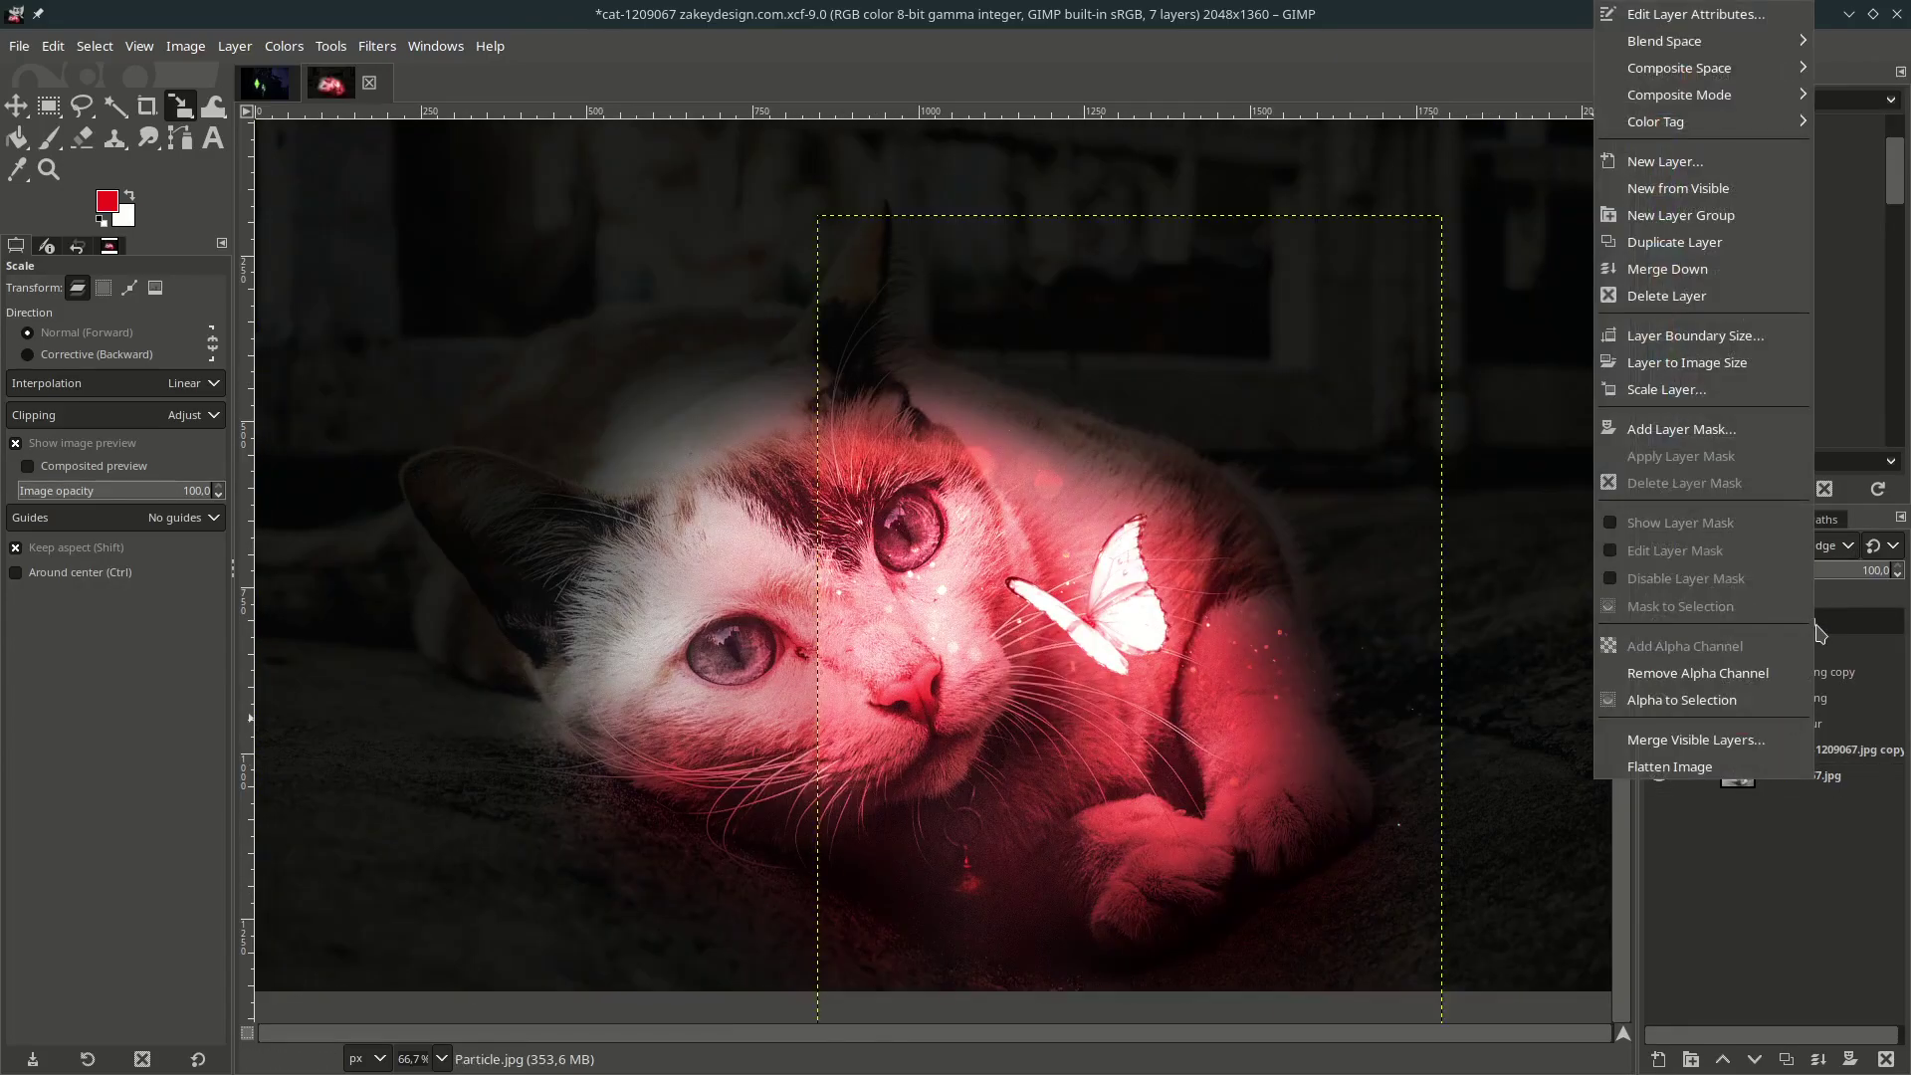
left_click(1694, 436)
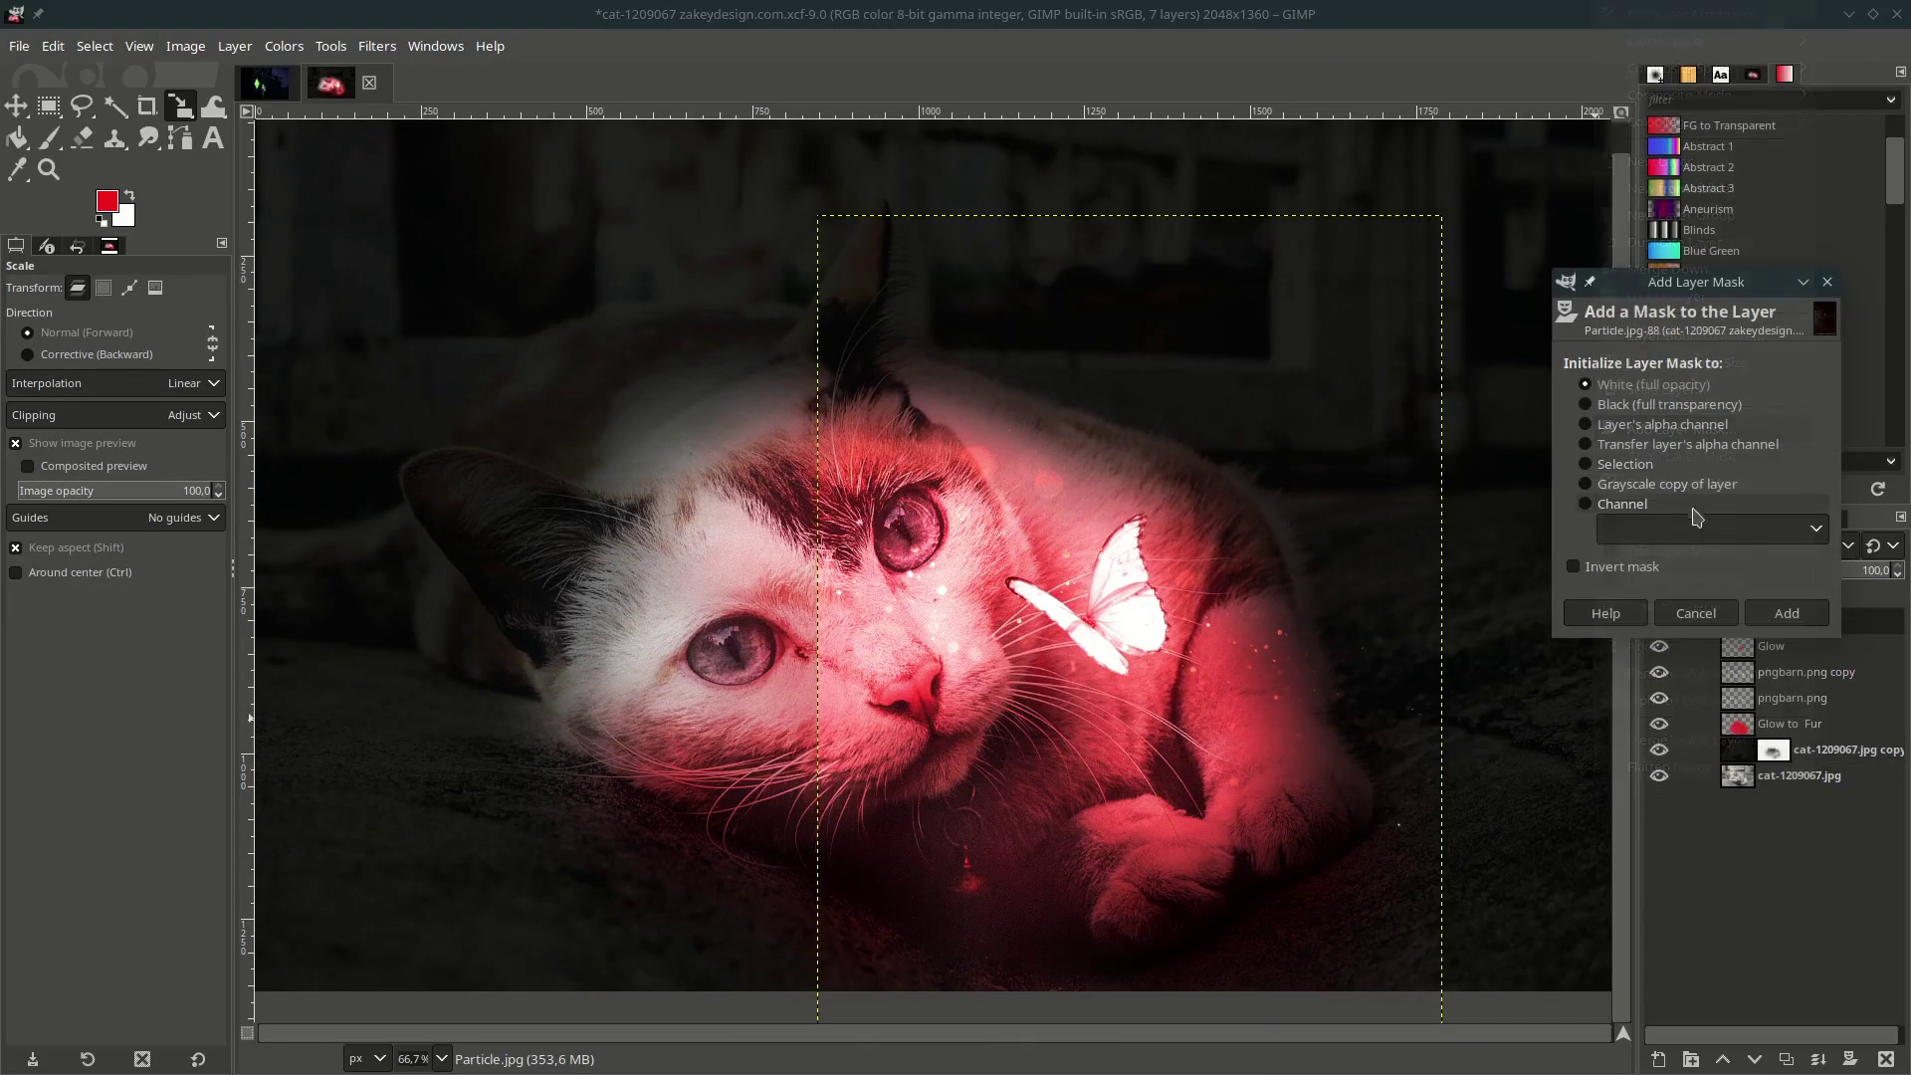
left_click(1787, 614)
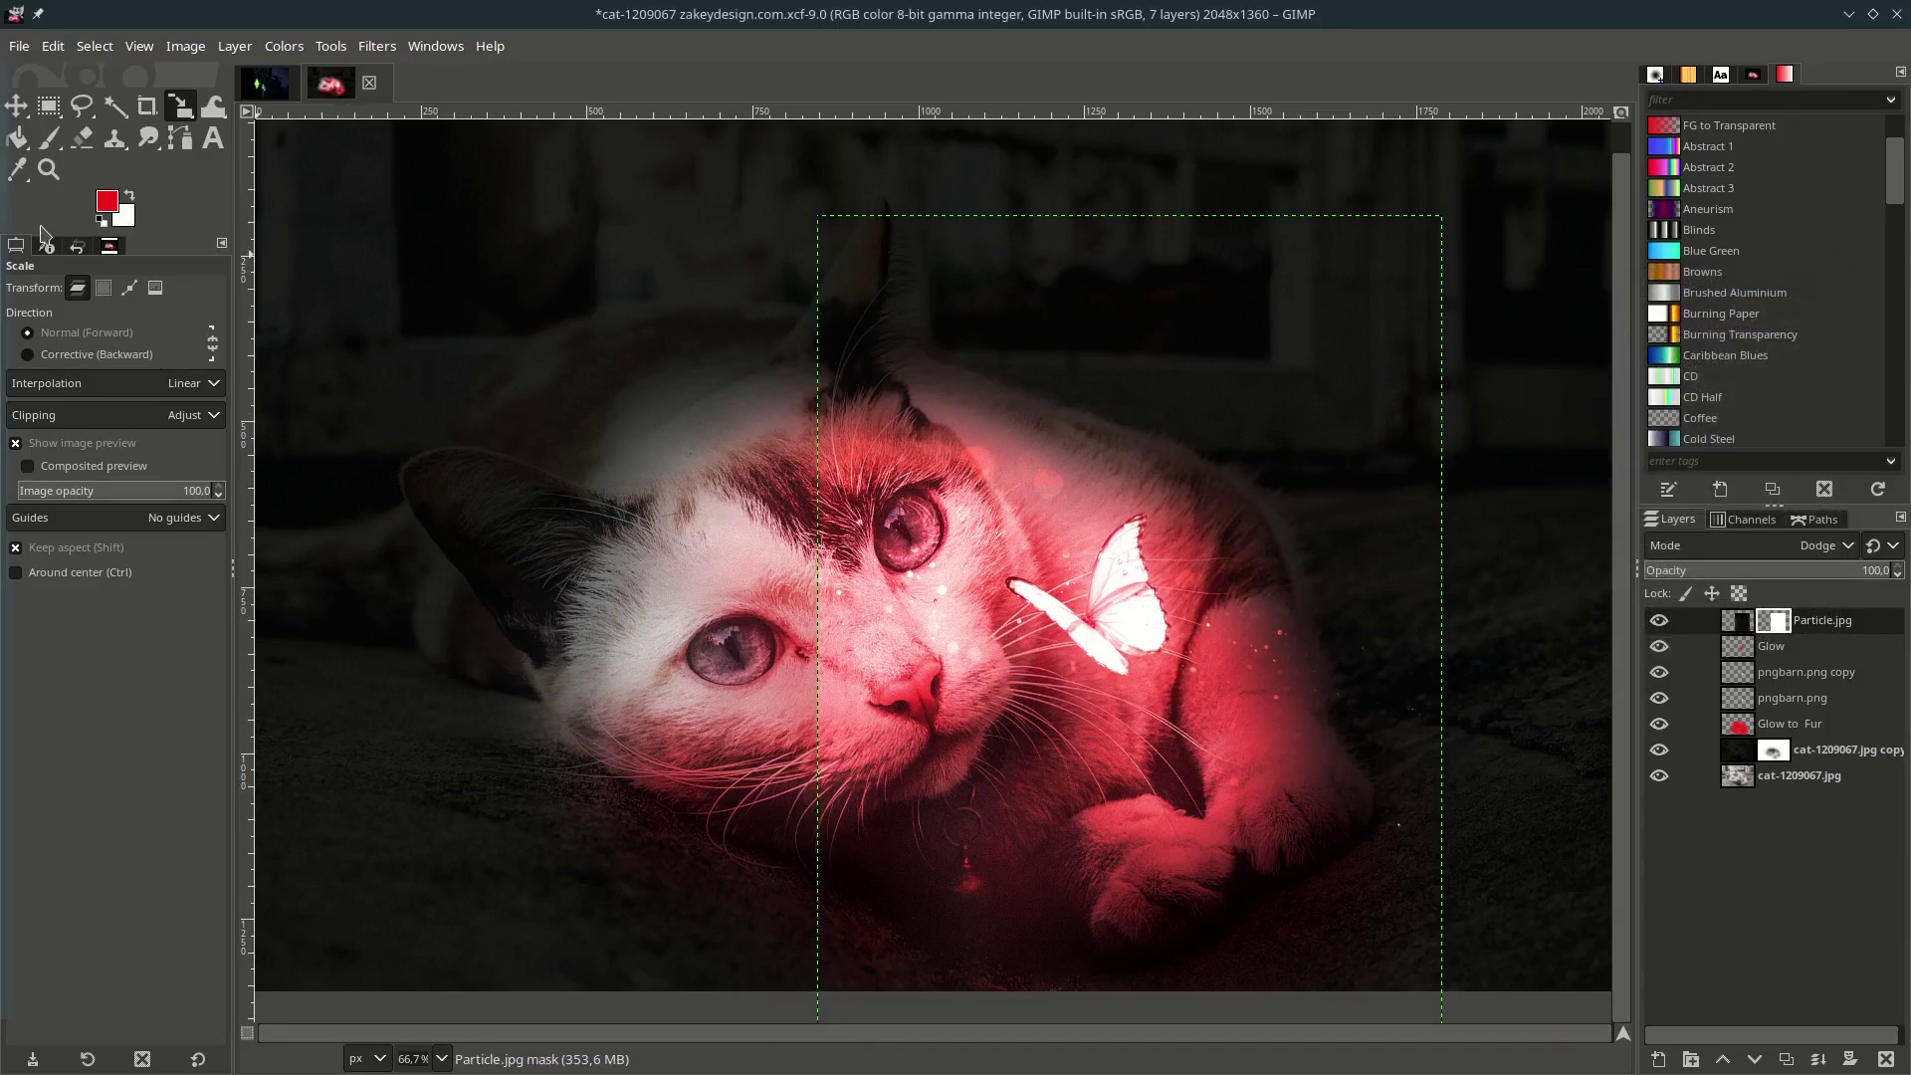
Brush black into the mask with a soft brush to hide some bokeh, then duplicate Particle.jpg.
left_click(103, 222)
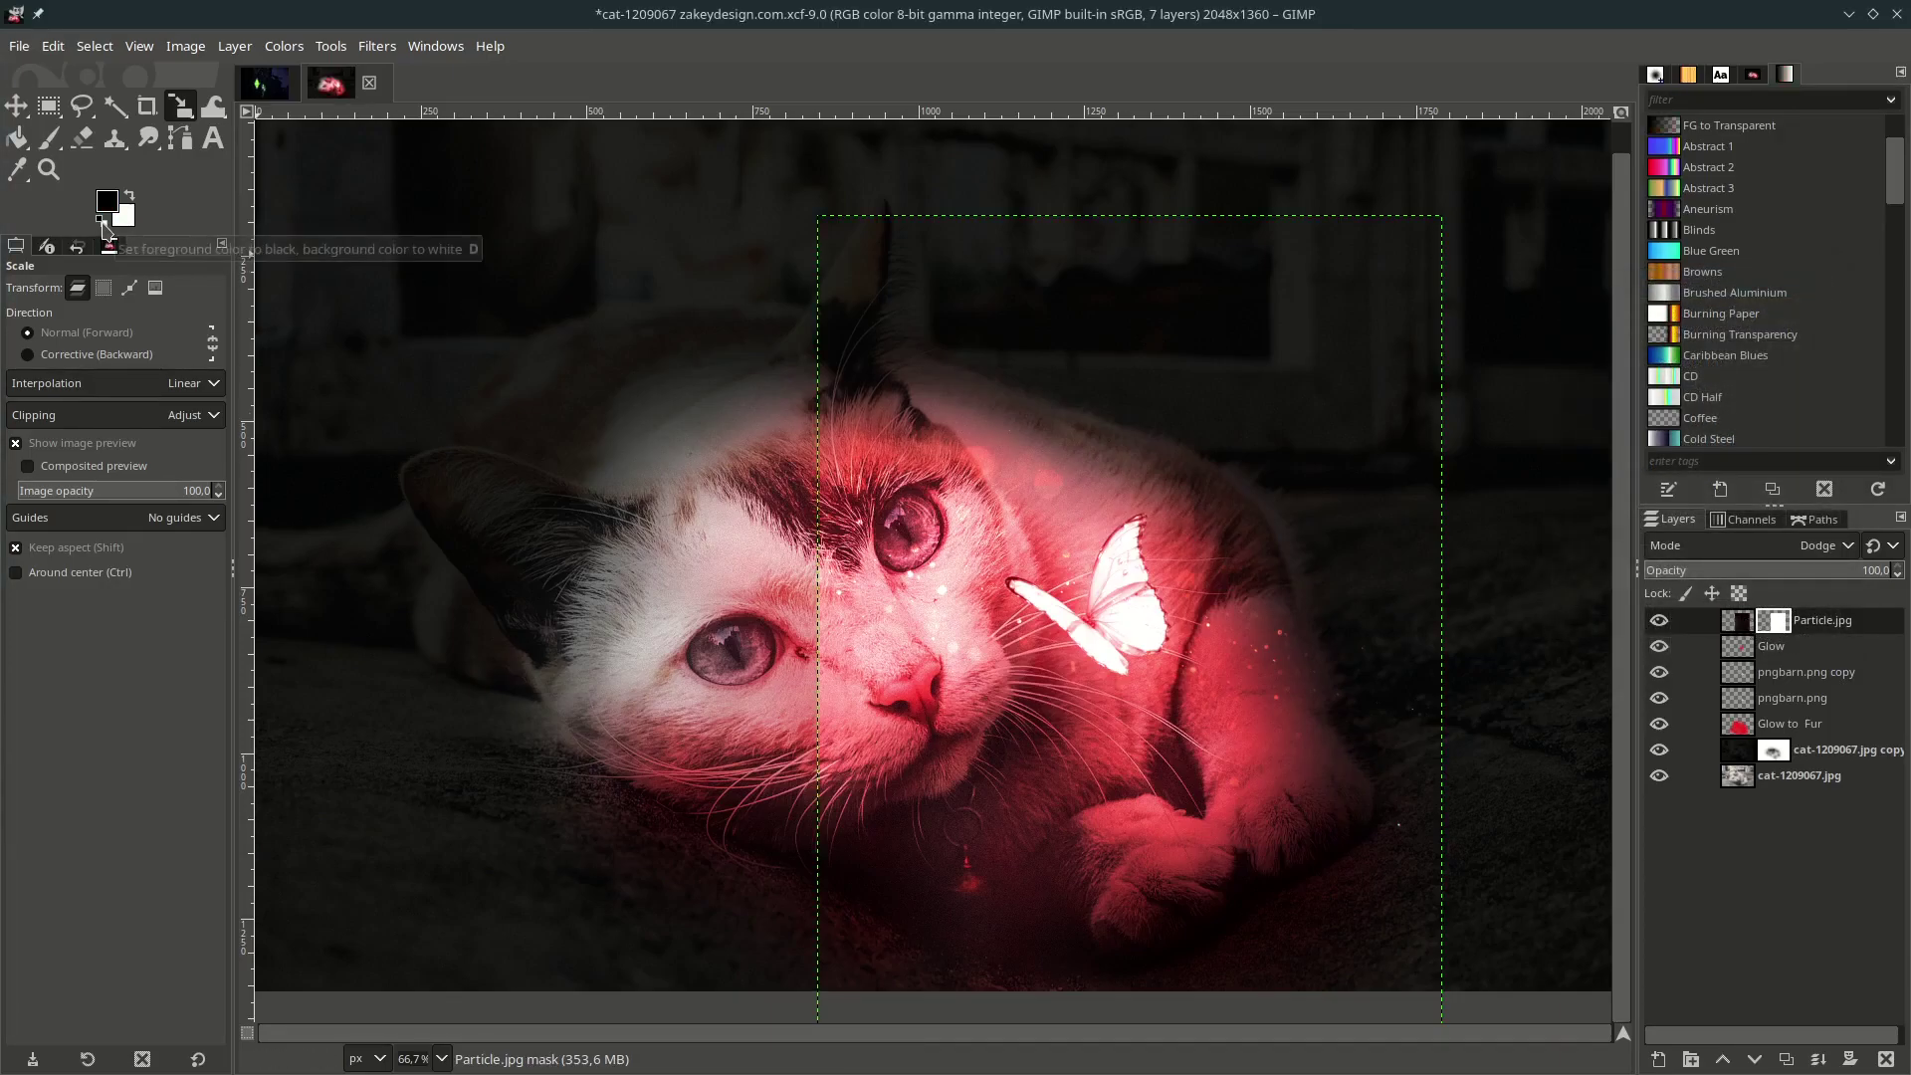
left_click(60, 146)
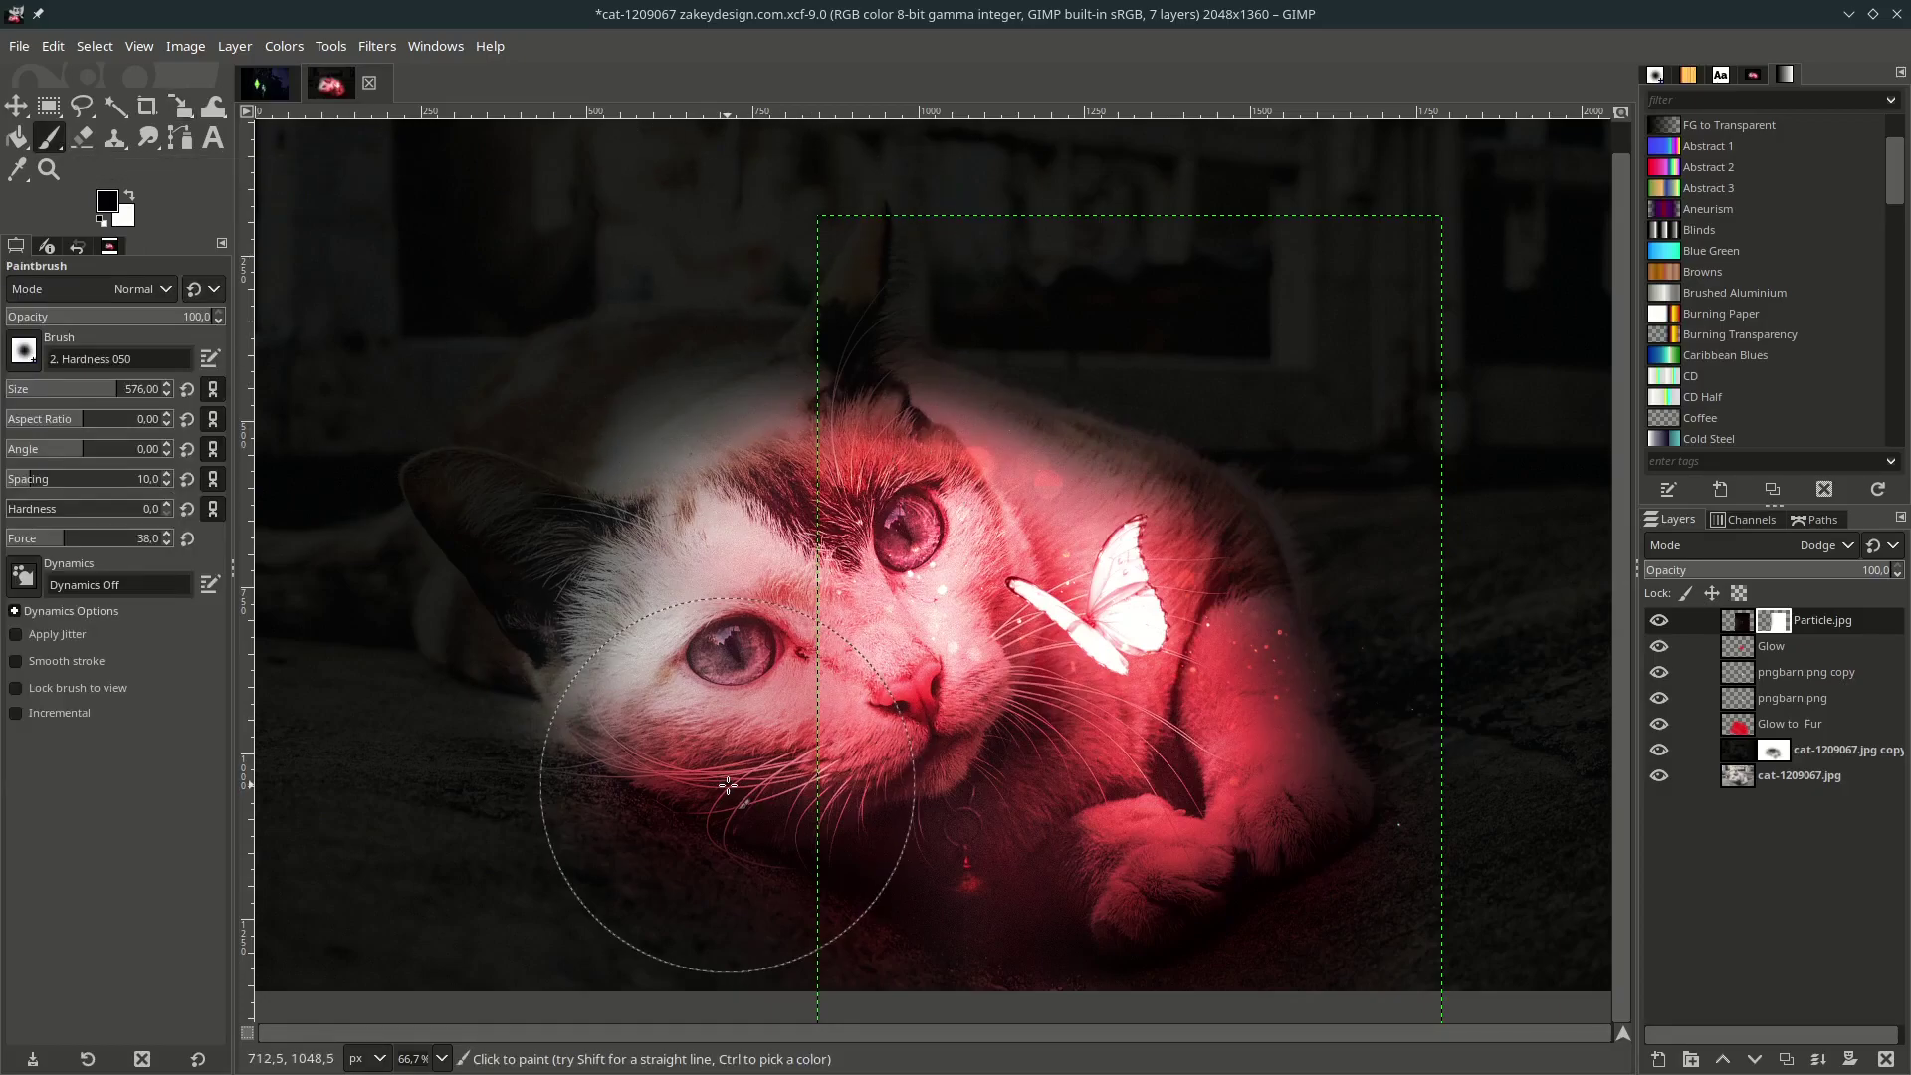
scroll(749, 522, "down", 1)
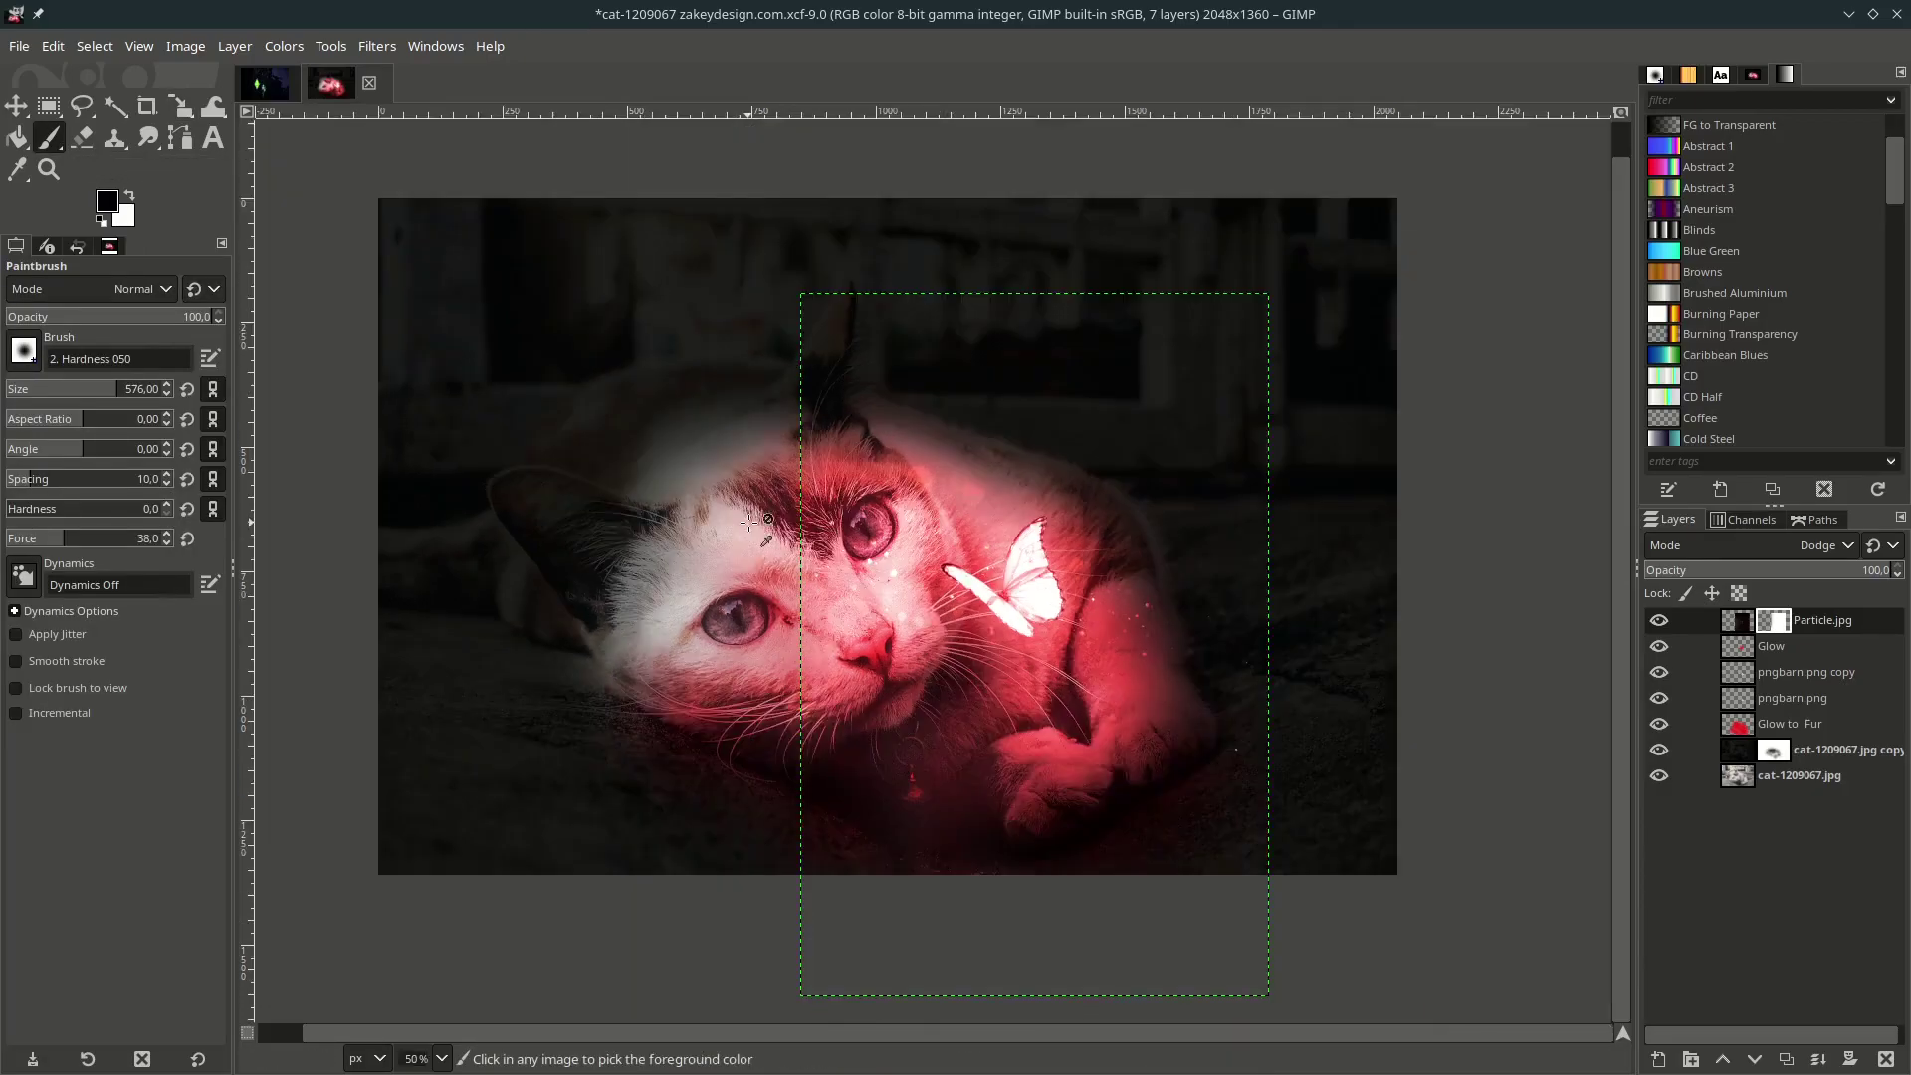
left_click(1738, 620)
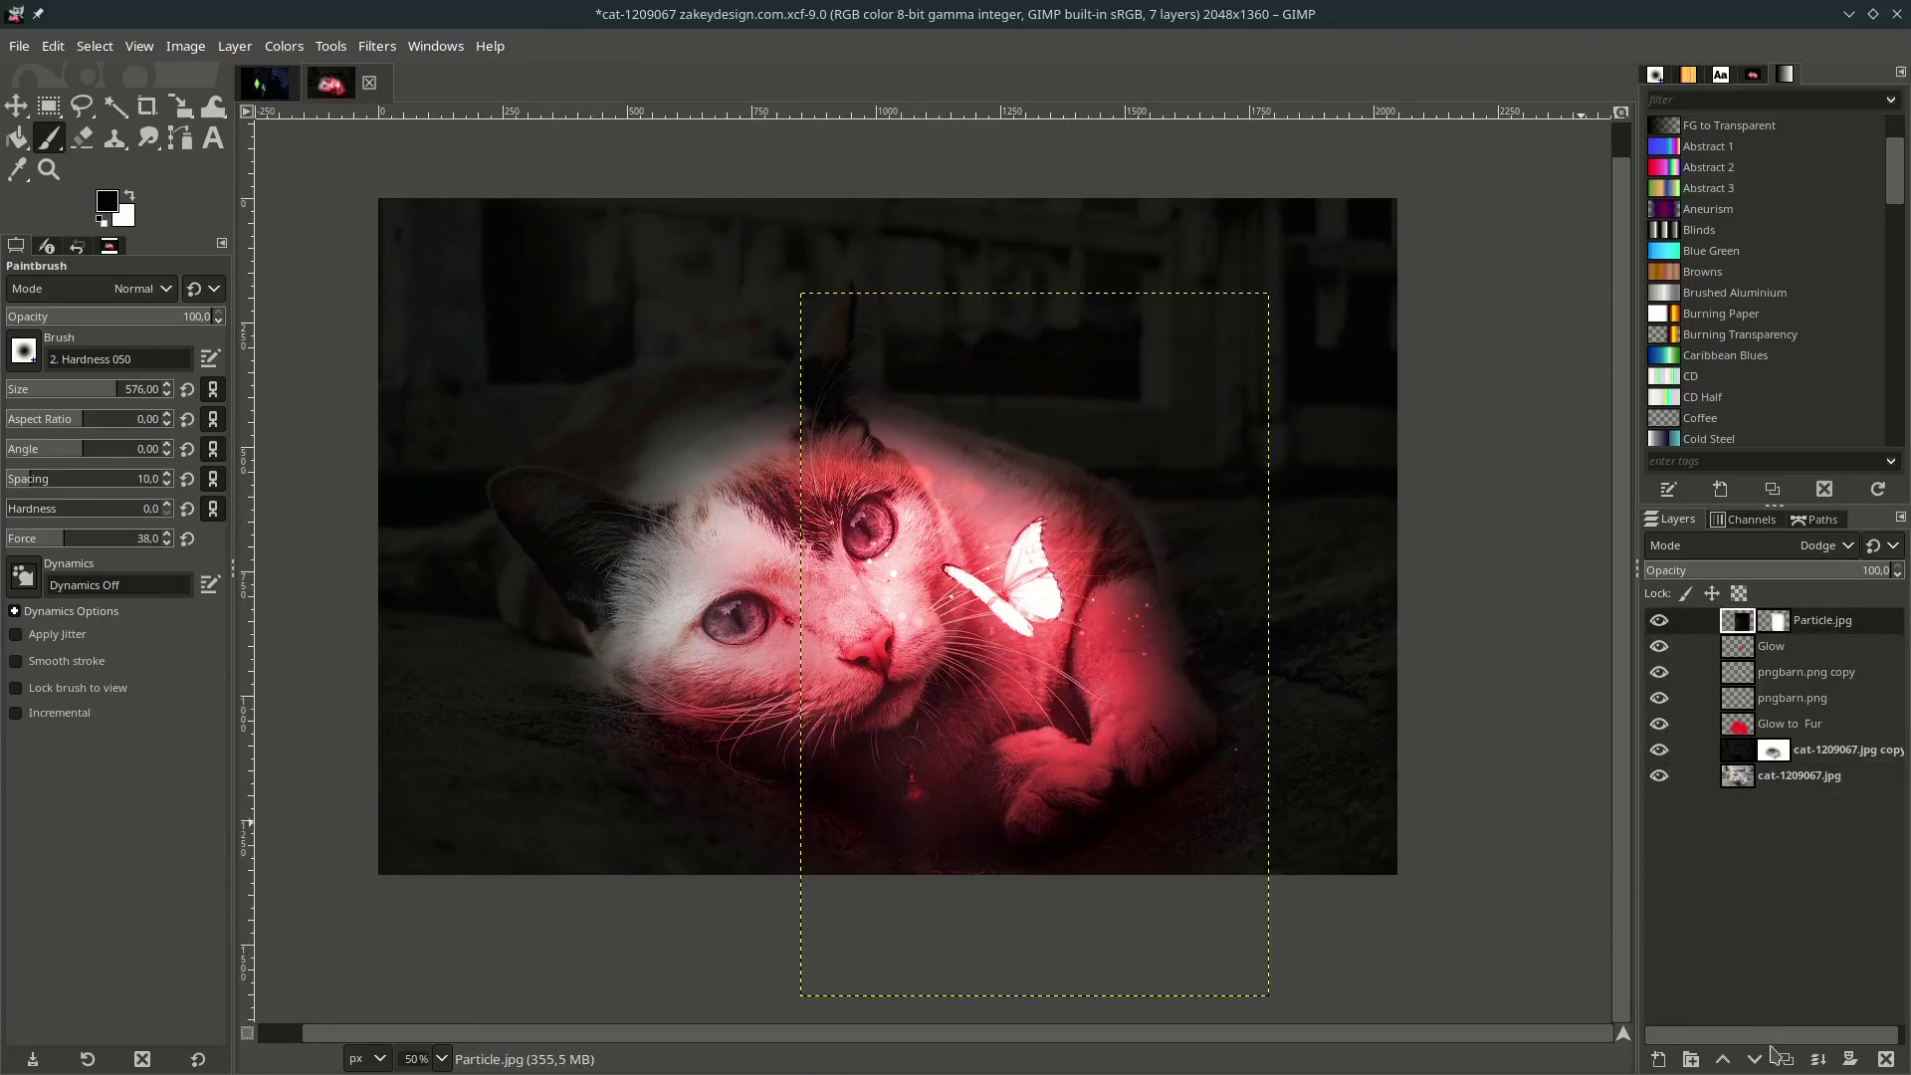
left_click(1782, 1056)
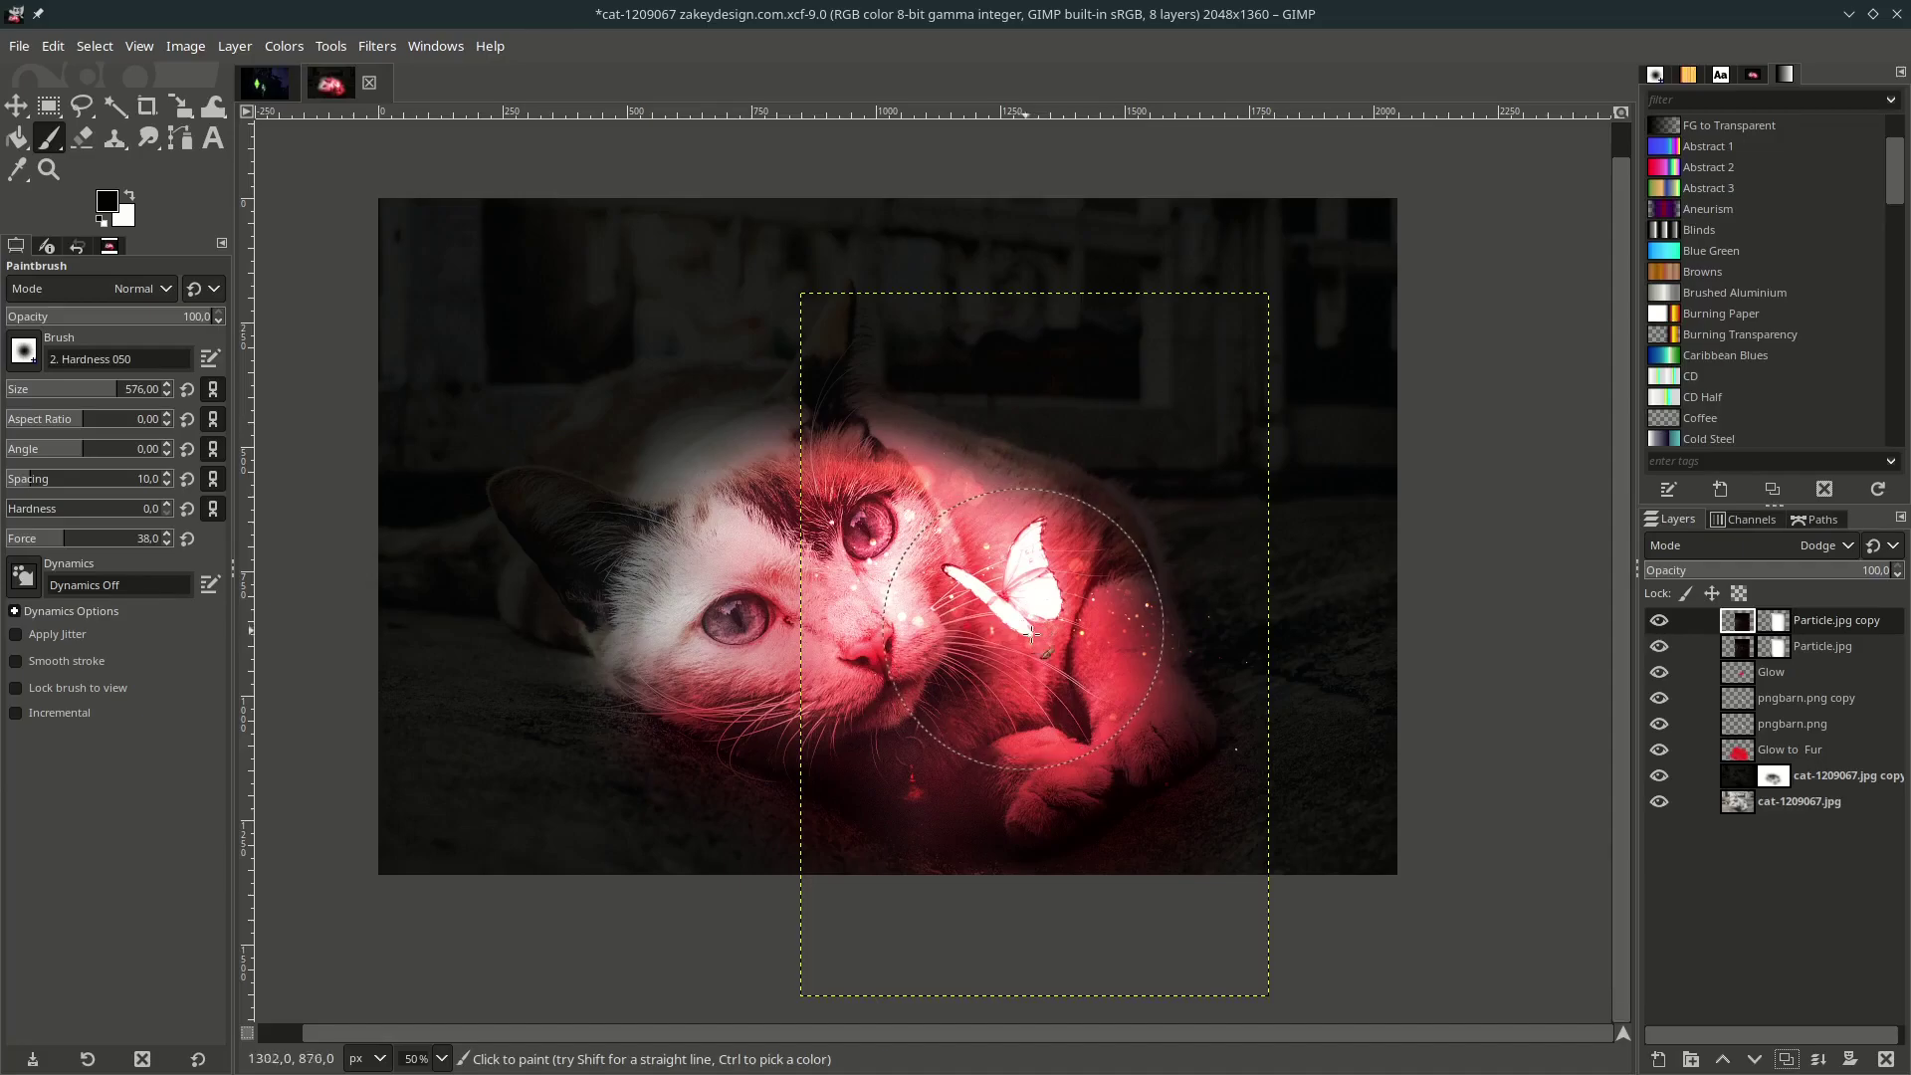
Rotate the particle copy layer about 30 degrees.
key("shift+r")
left_click(1304, 427)
left_click_drag(1263, 307, 1359, 624)
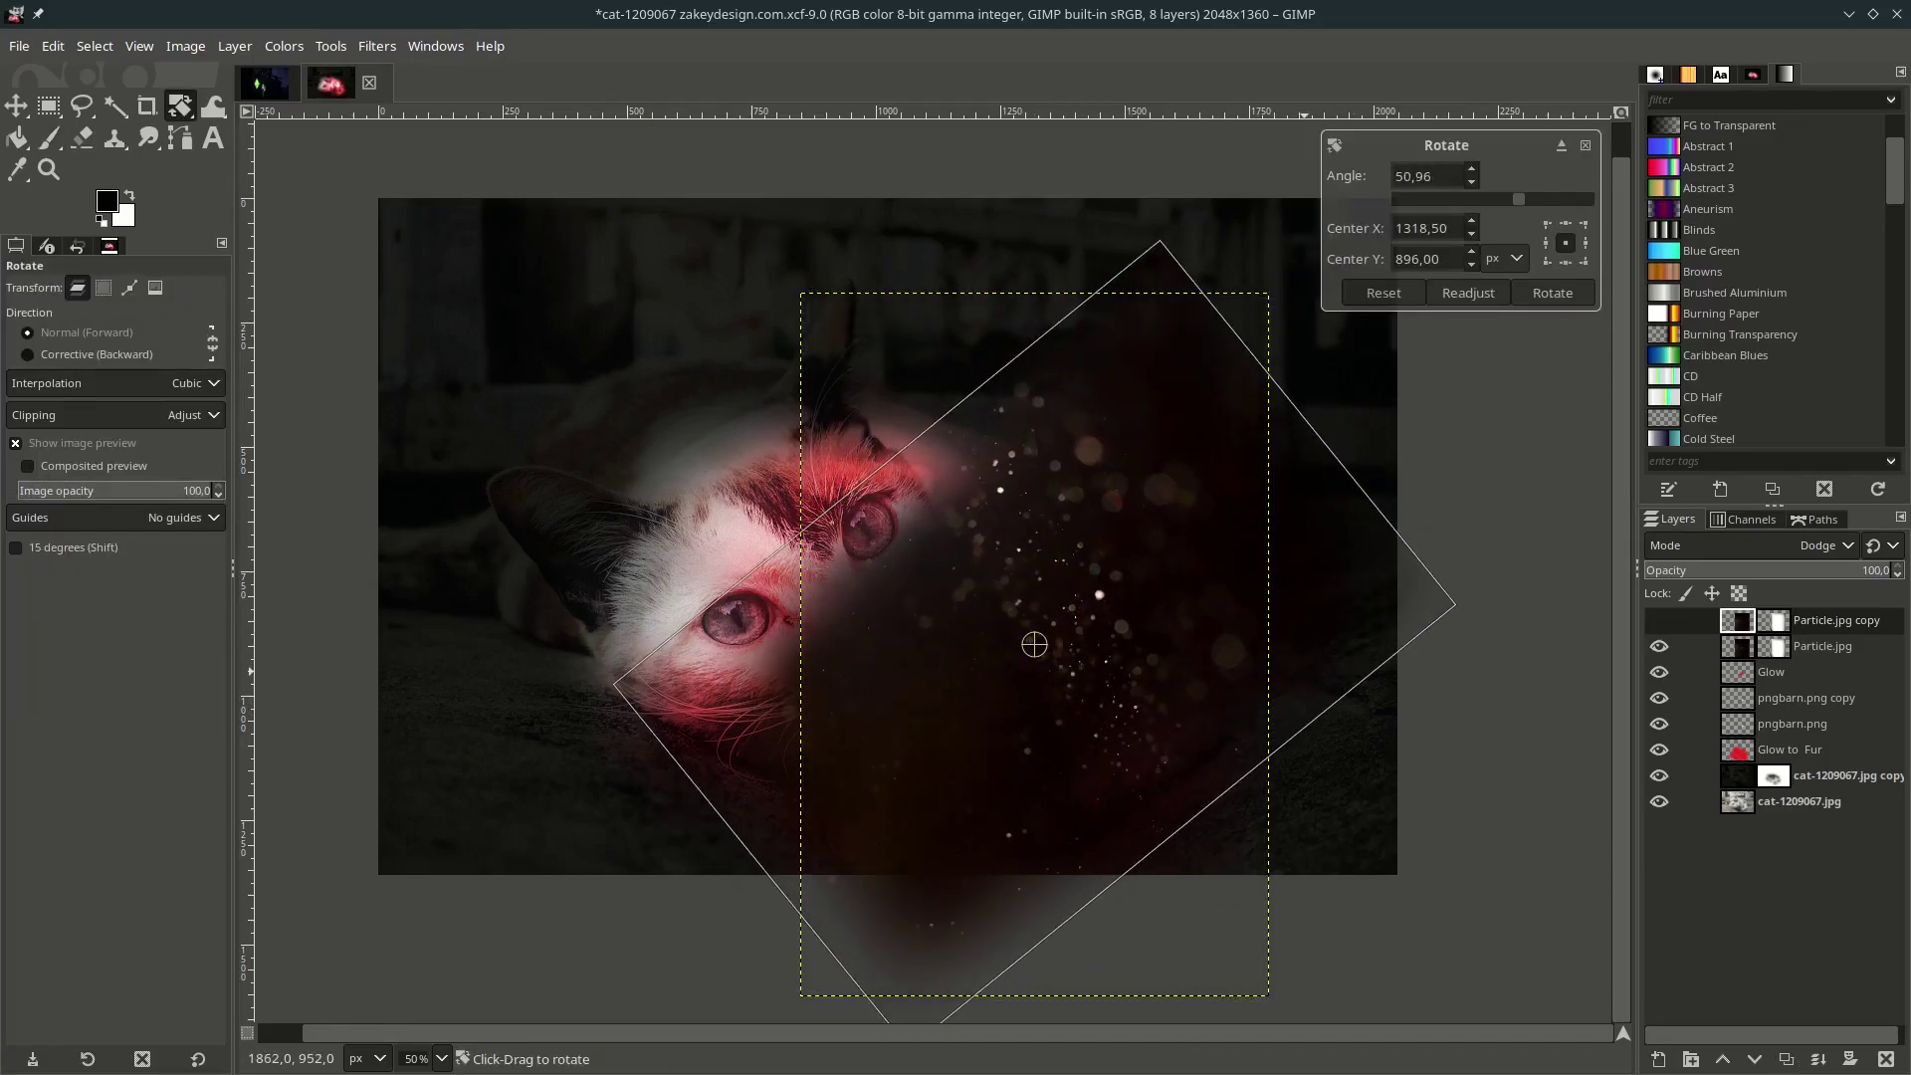
key("Return")
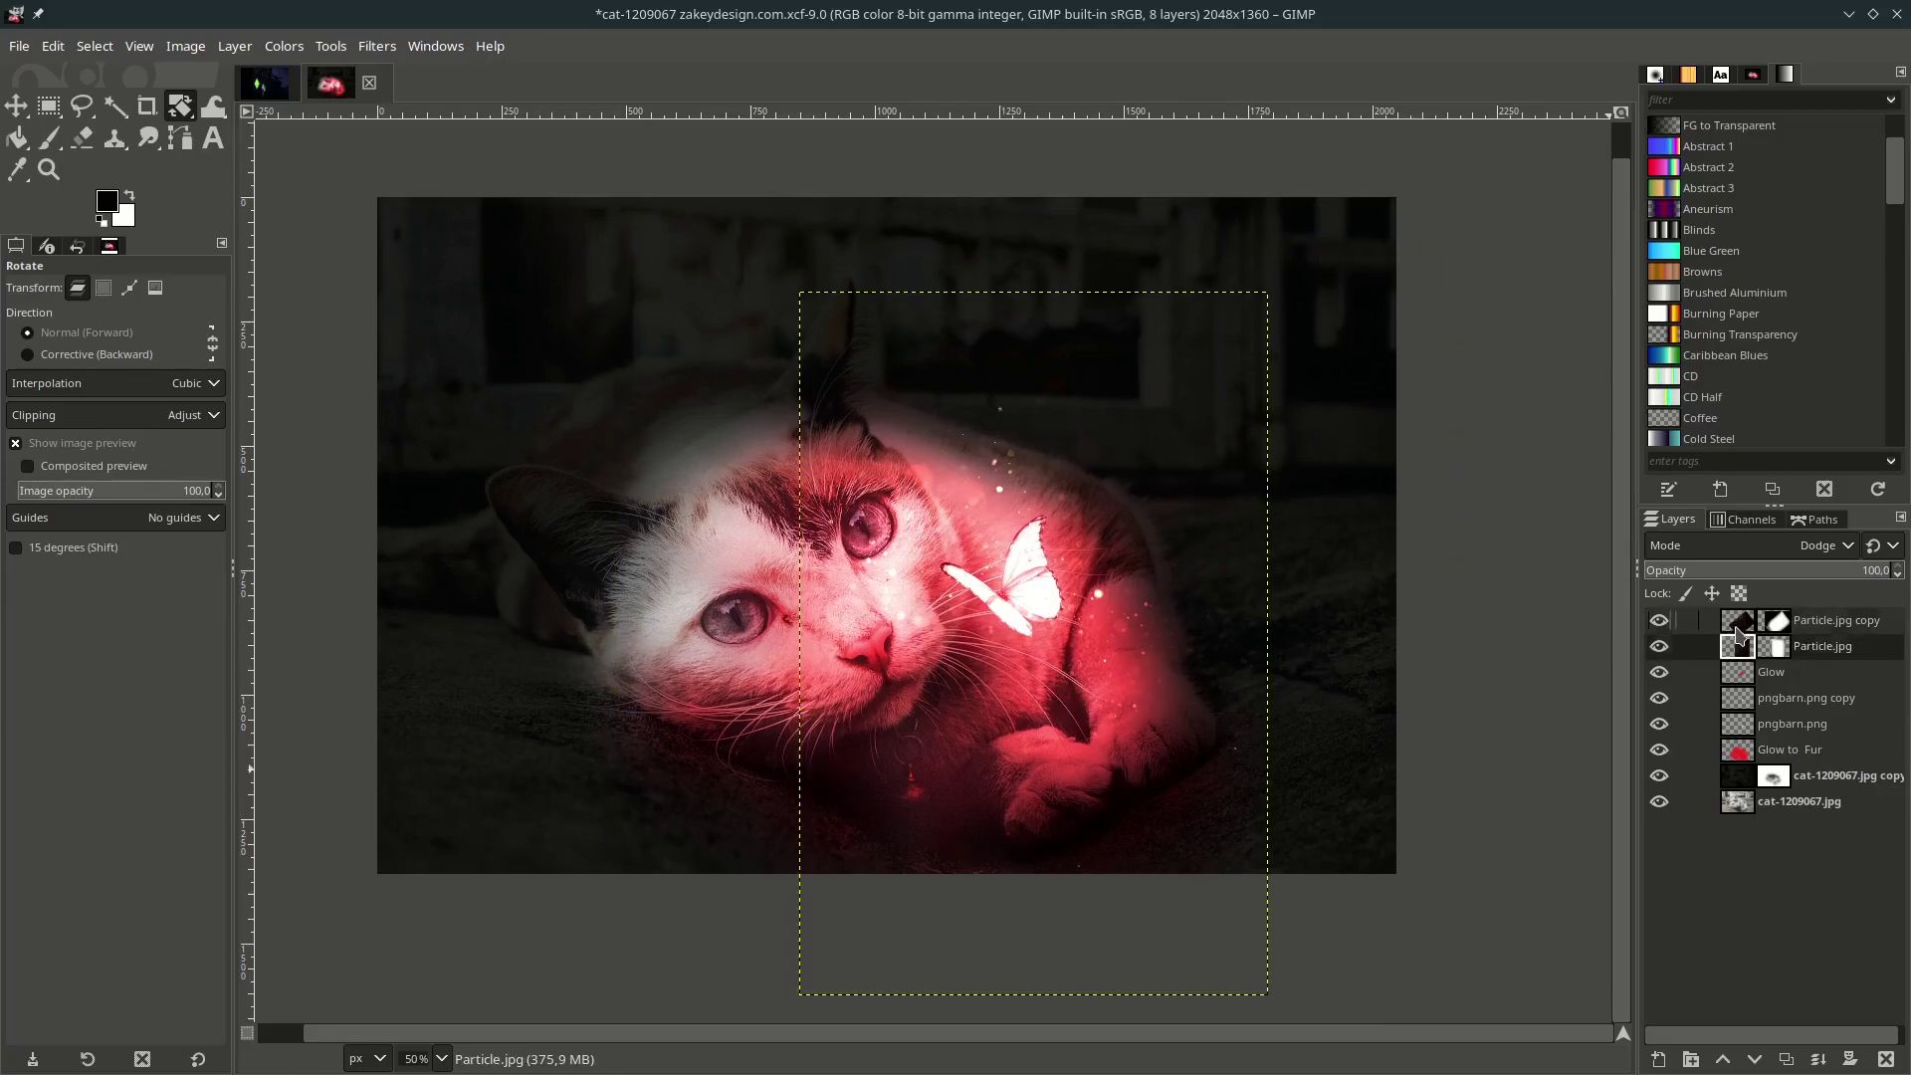
Scale the particle copy down to about 1322×1268 around its centre.
left_click(1736, 627)
key("shift+s")
left_click(1198, 653)
left_click_drag(1097, 627, 1065, 609)
key("Return")
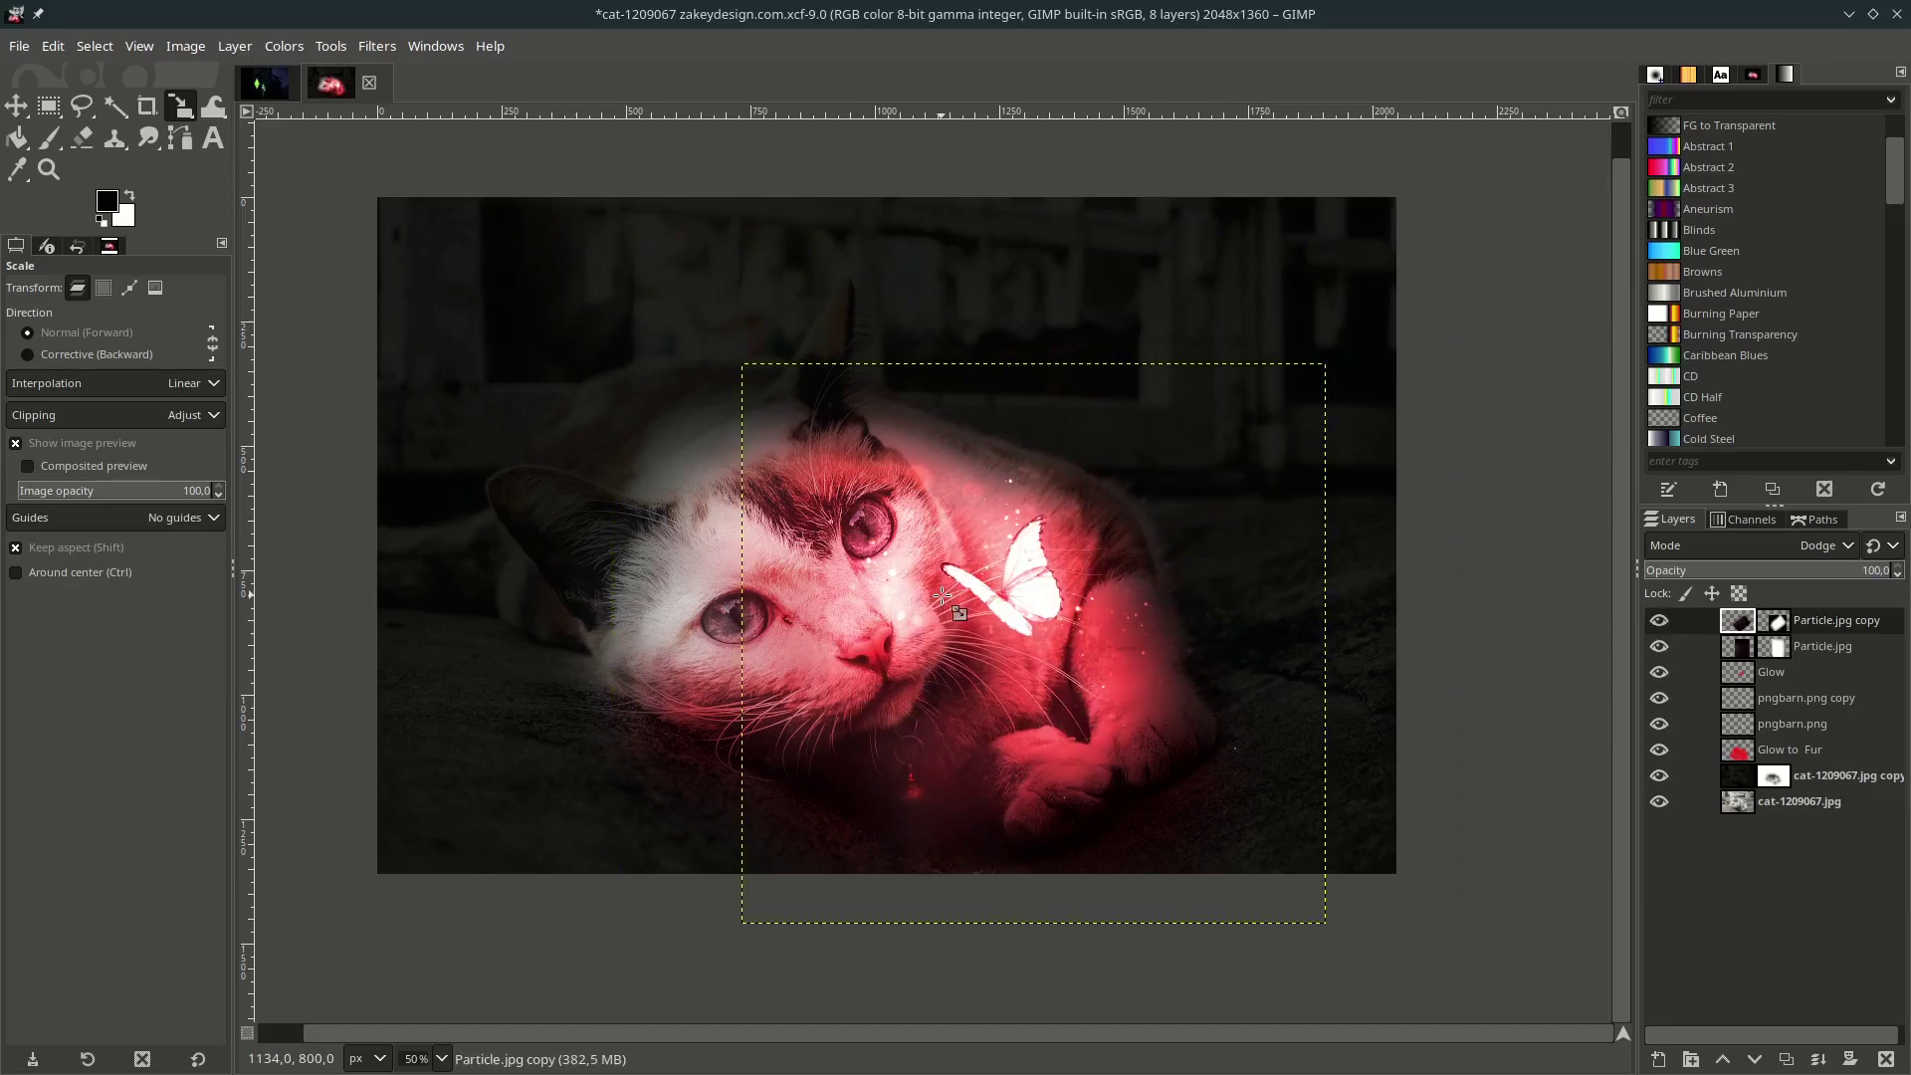
Select the Particle.jpg mask with an enlarged brush and save the image.
key("1")
left_click(1773, 648)
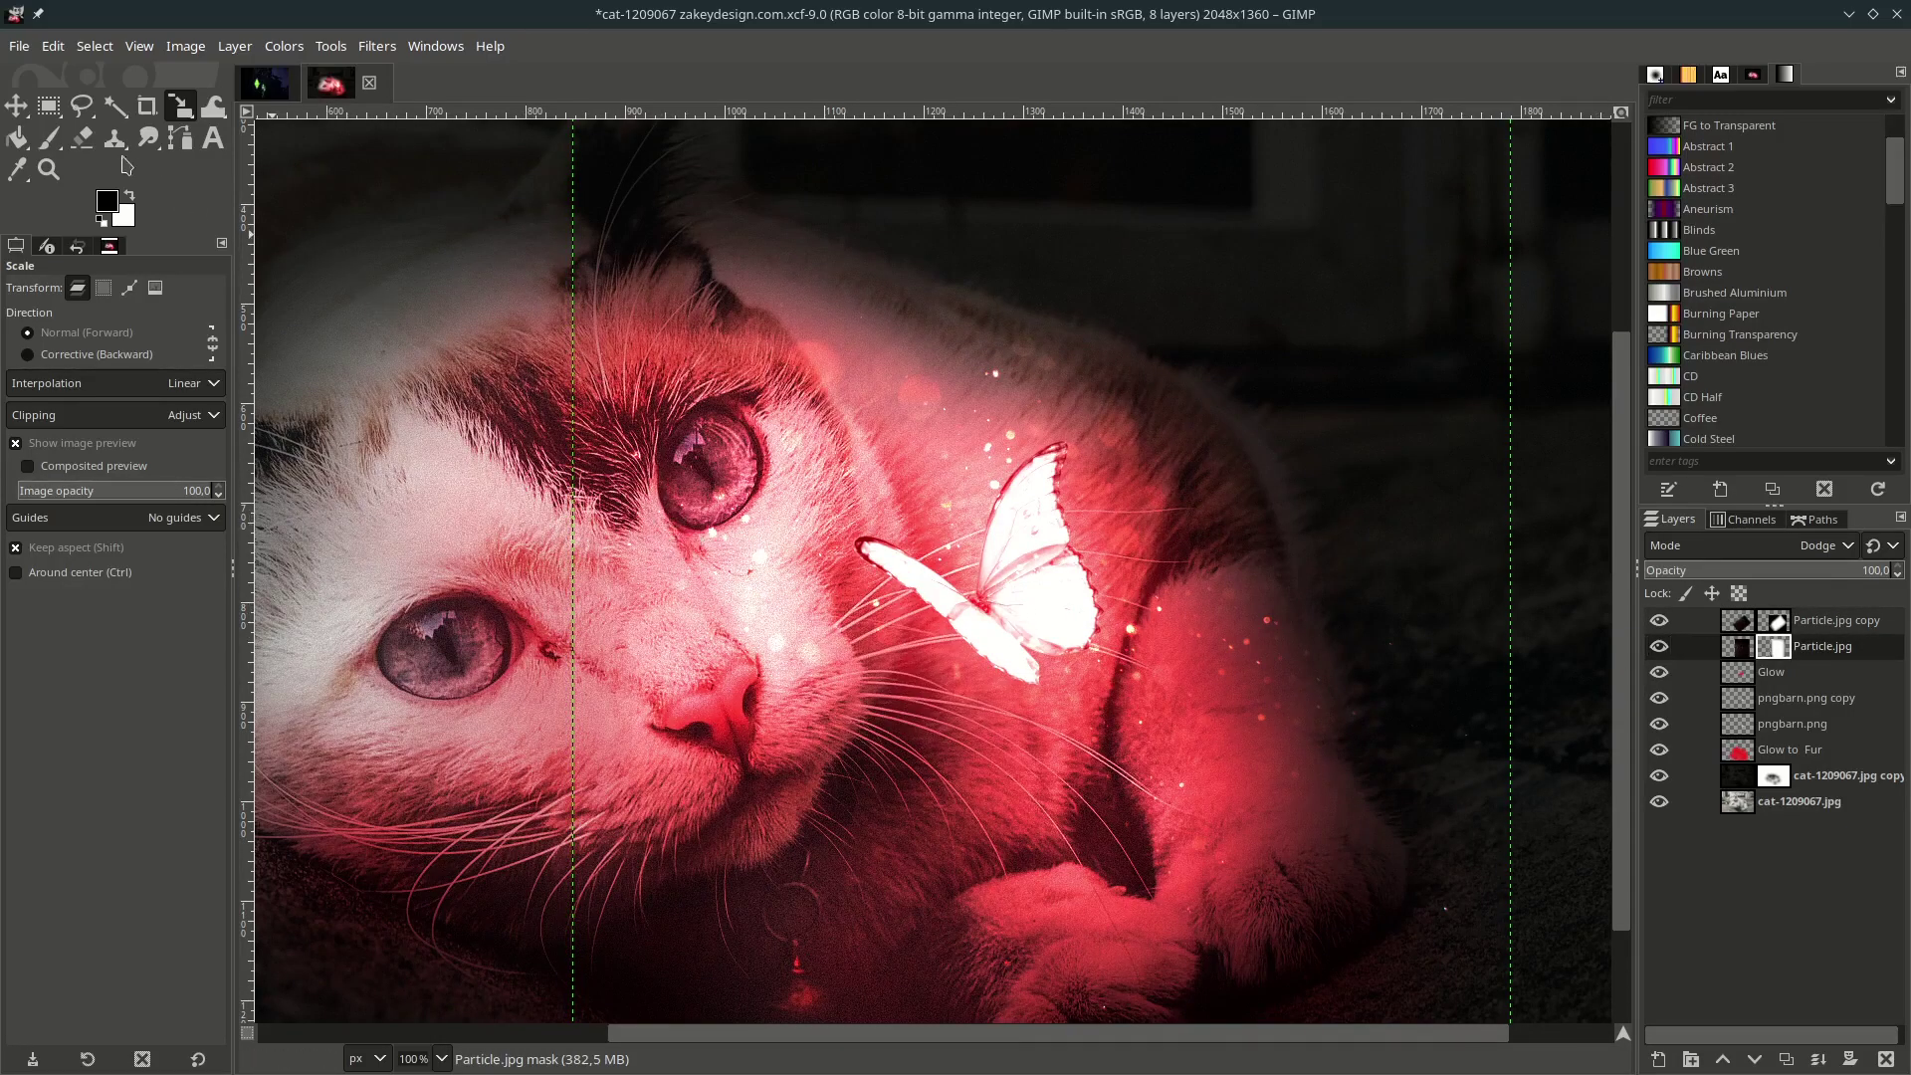
key("p")
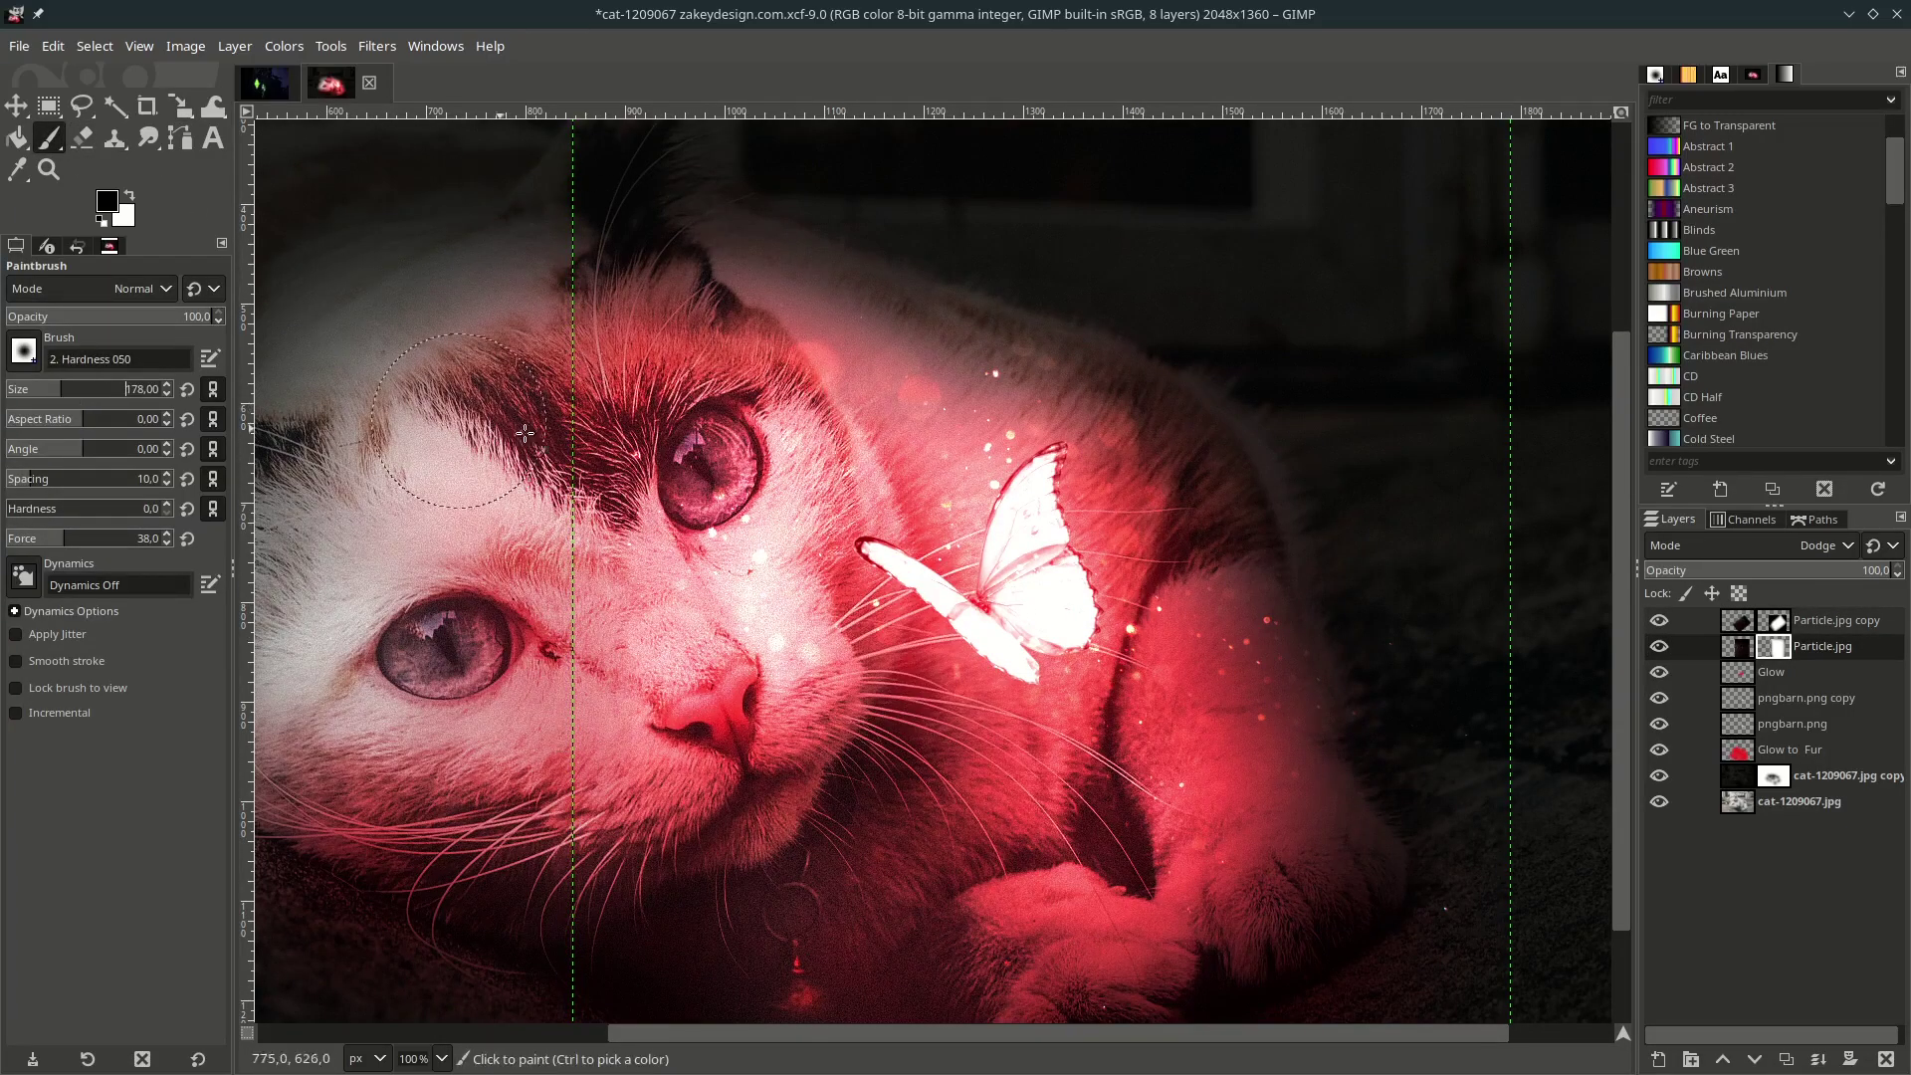
key("shift+2")
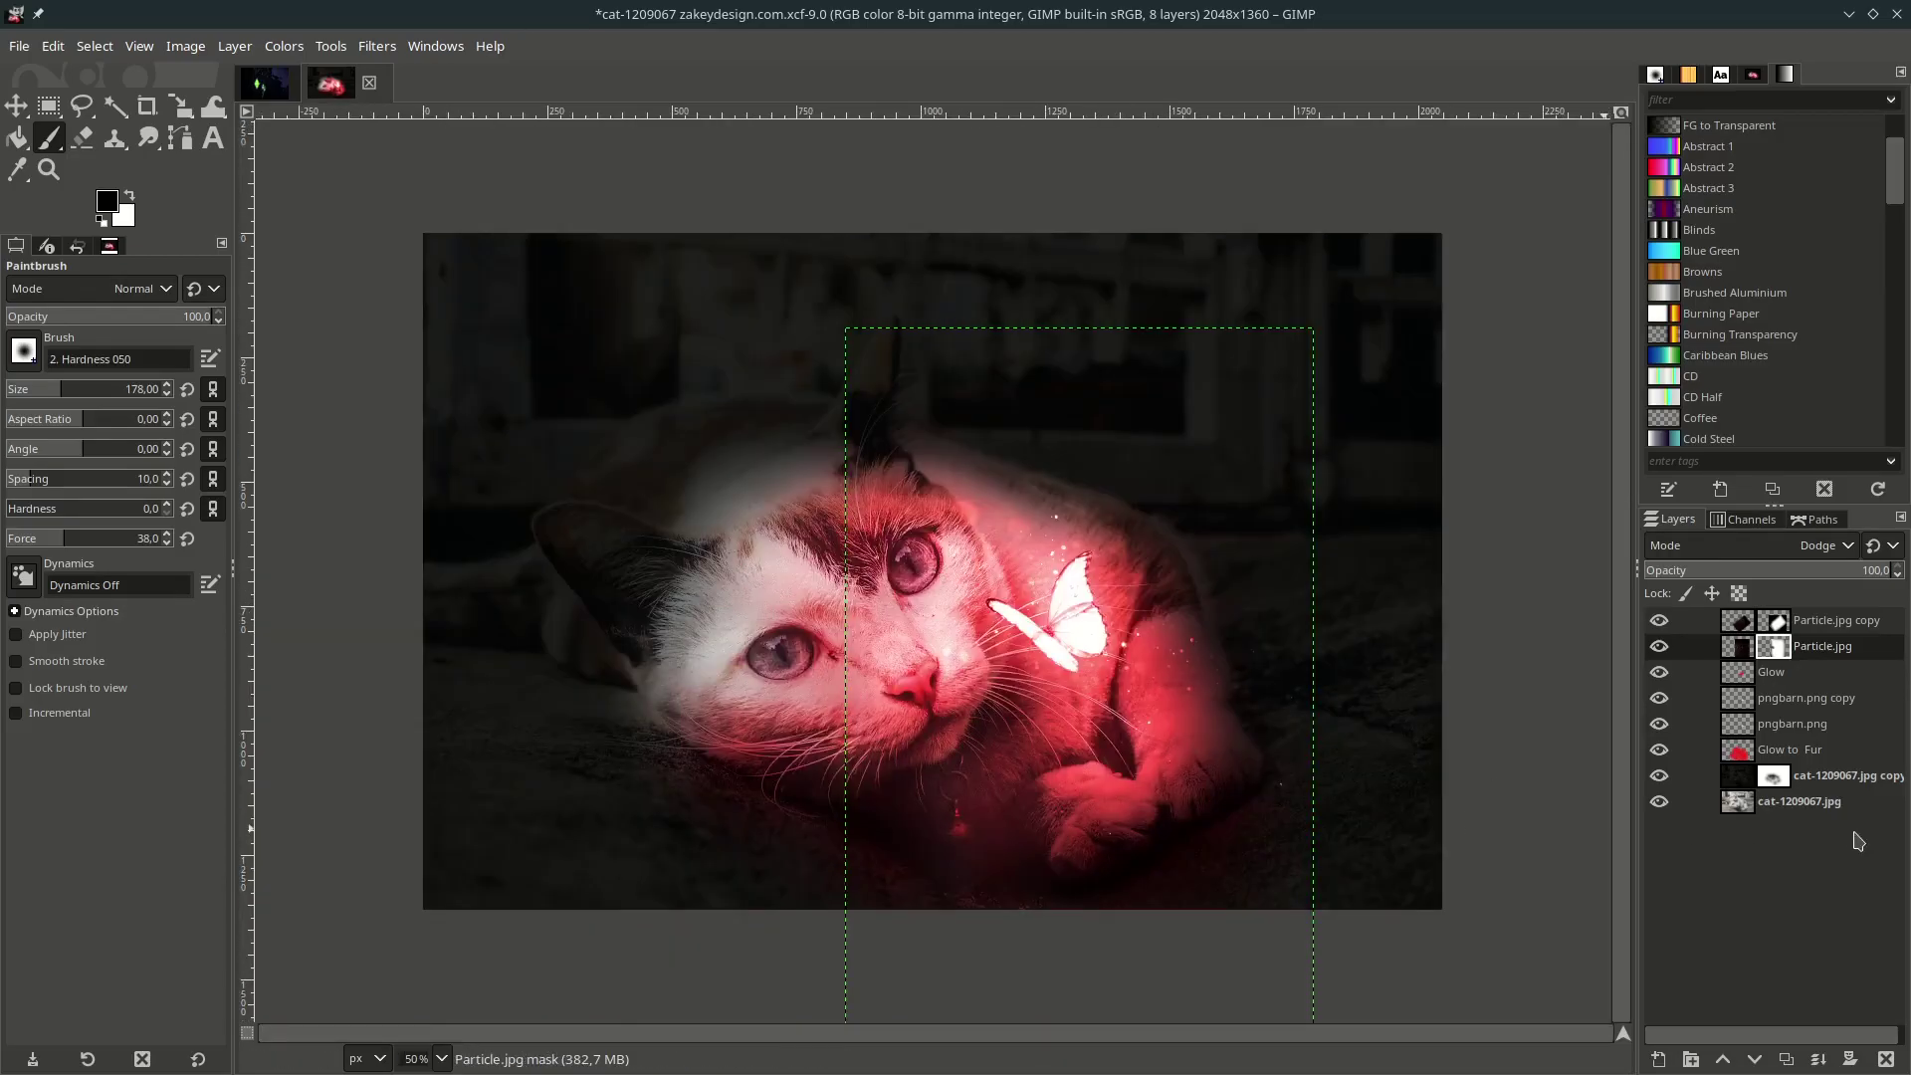
key("ctrl+s")
key("Page_Up")
key("bracketright")
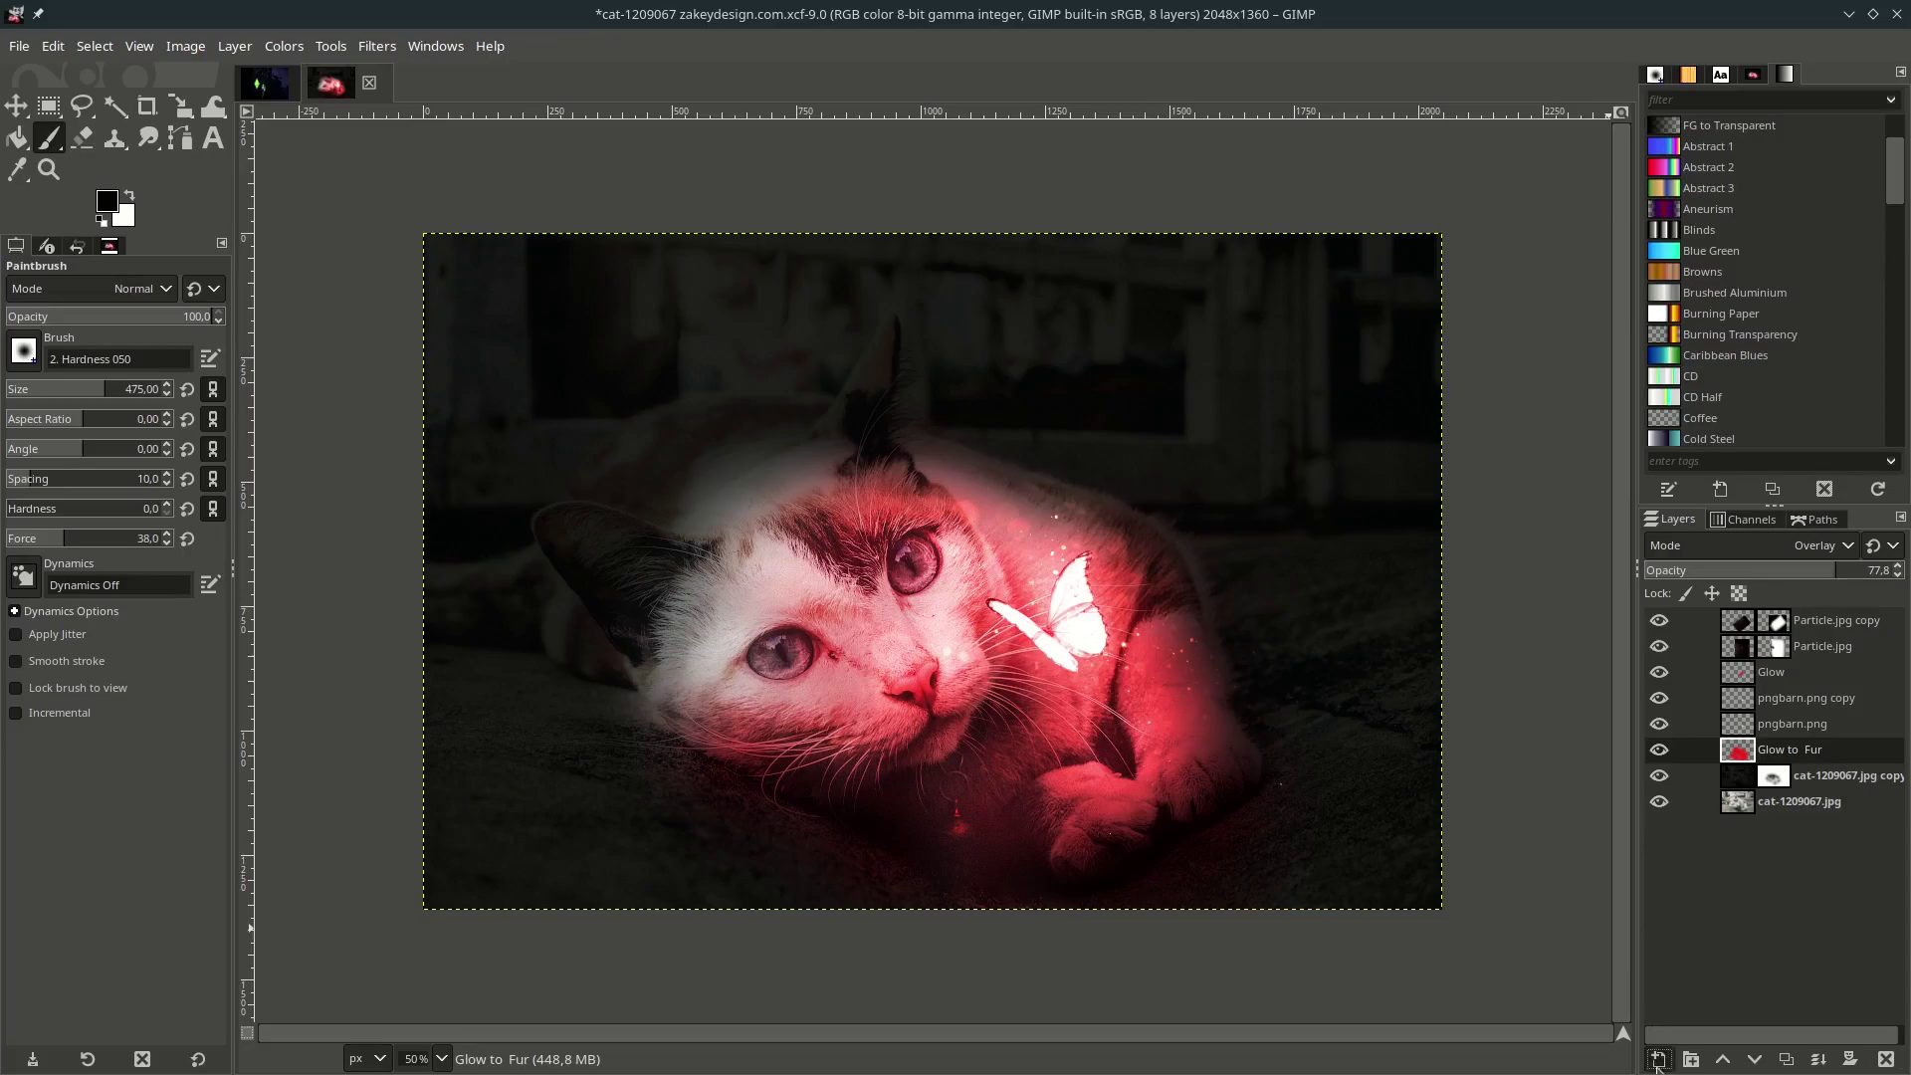
Add a new layer named Glow to Fur 2 set to Overlay blending.
left_click(1657, 1061)
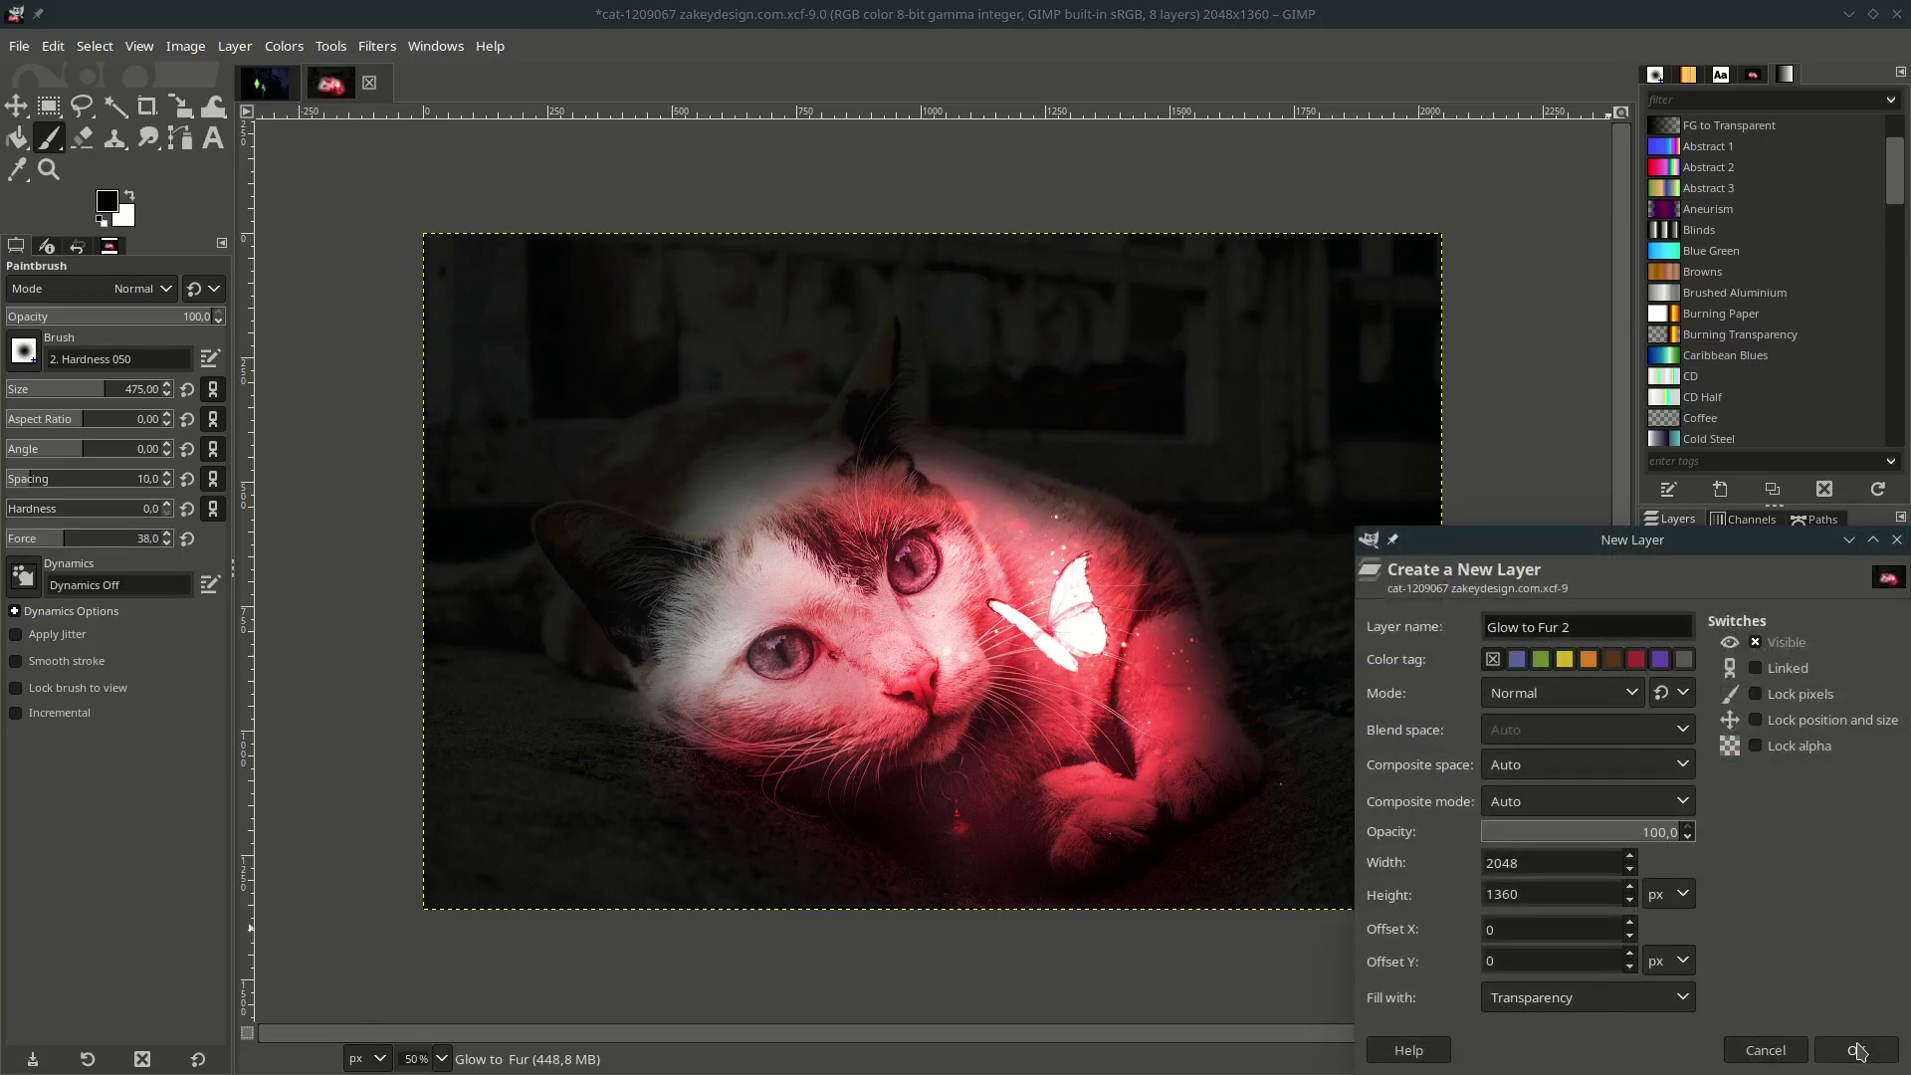
left_click(1857, 1052)
left_click(1796, 550)
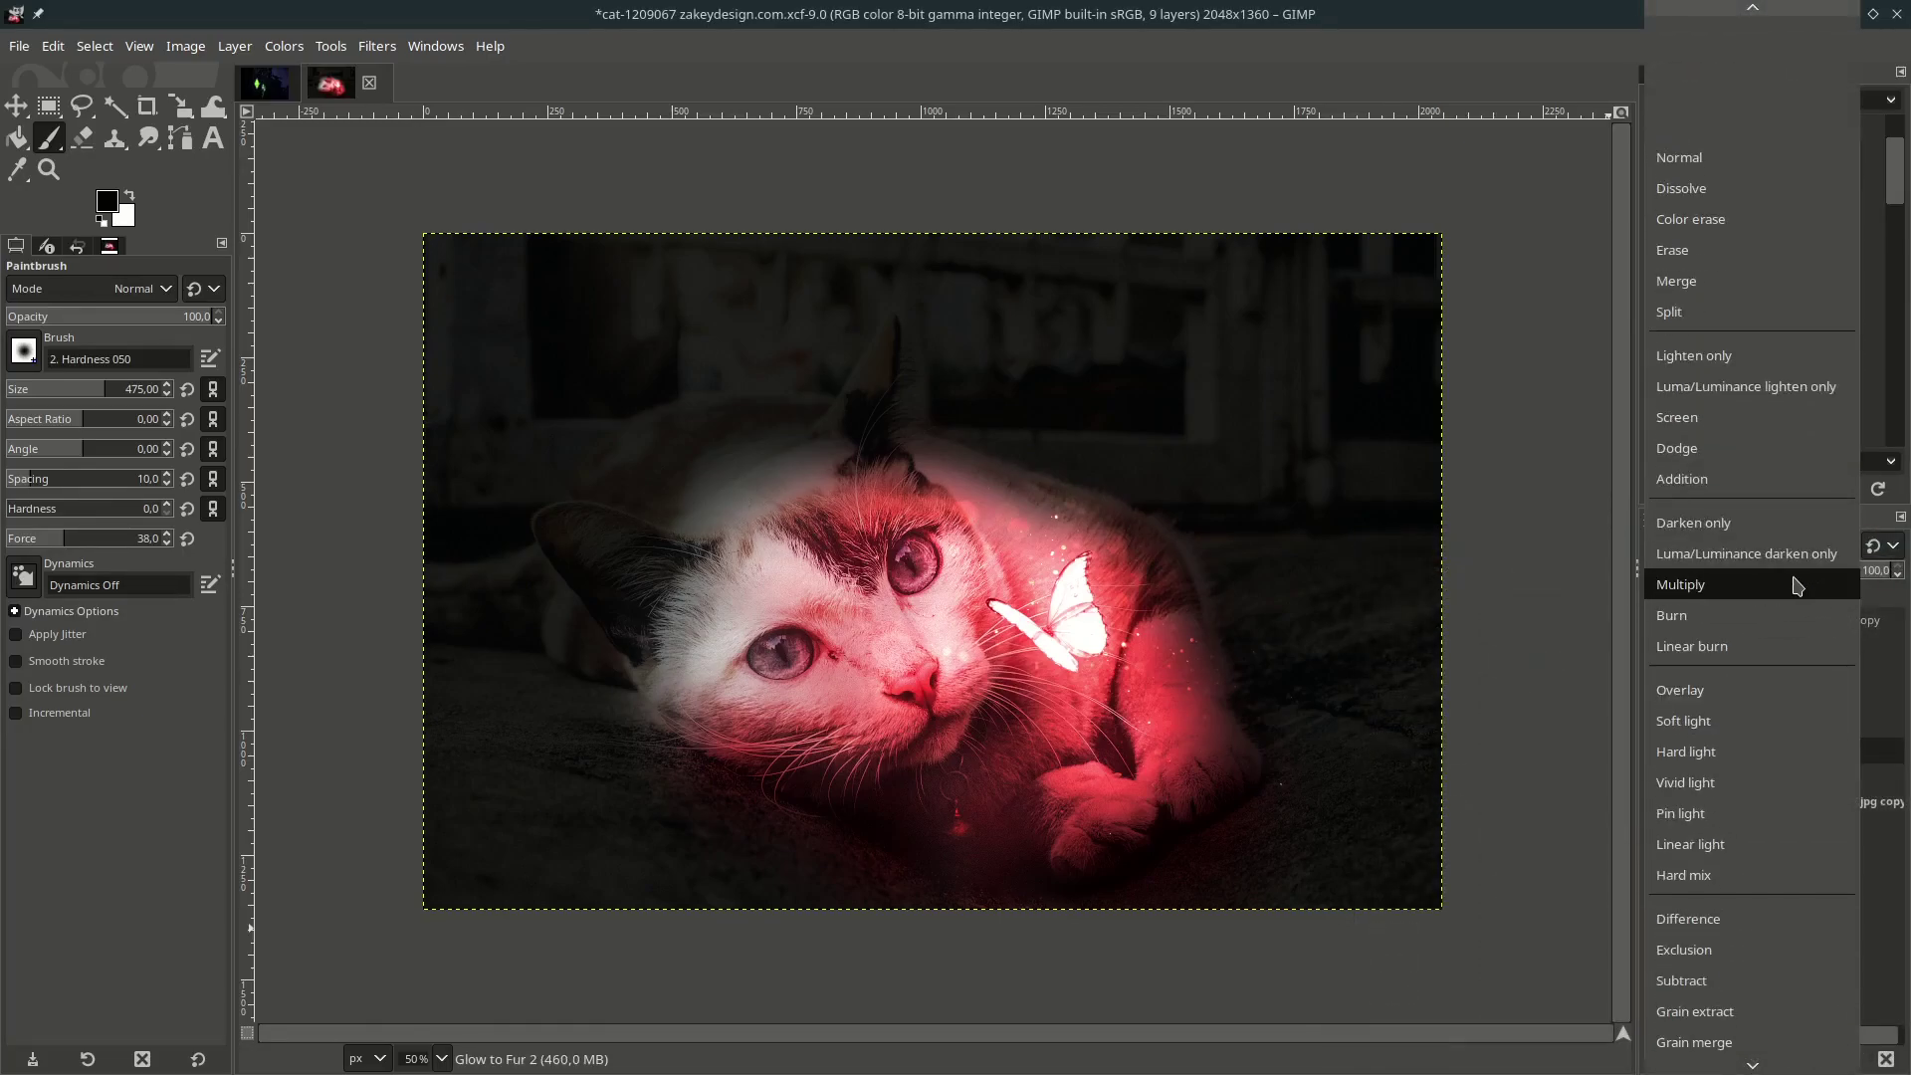
left_click(1718, 693)
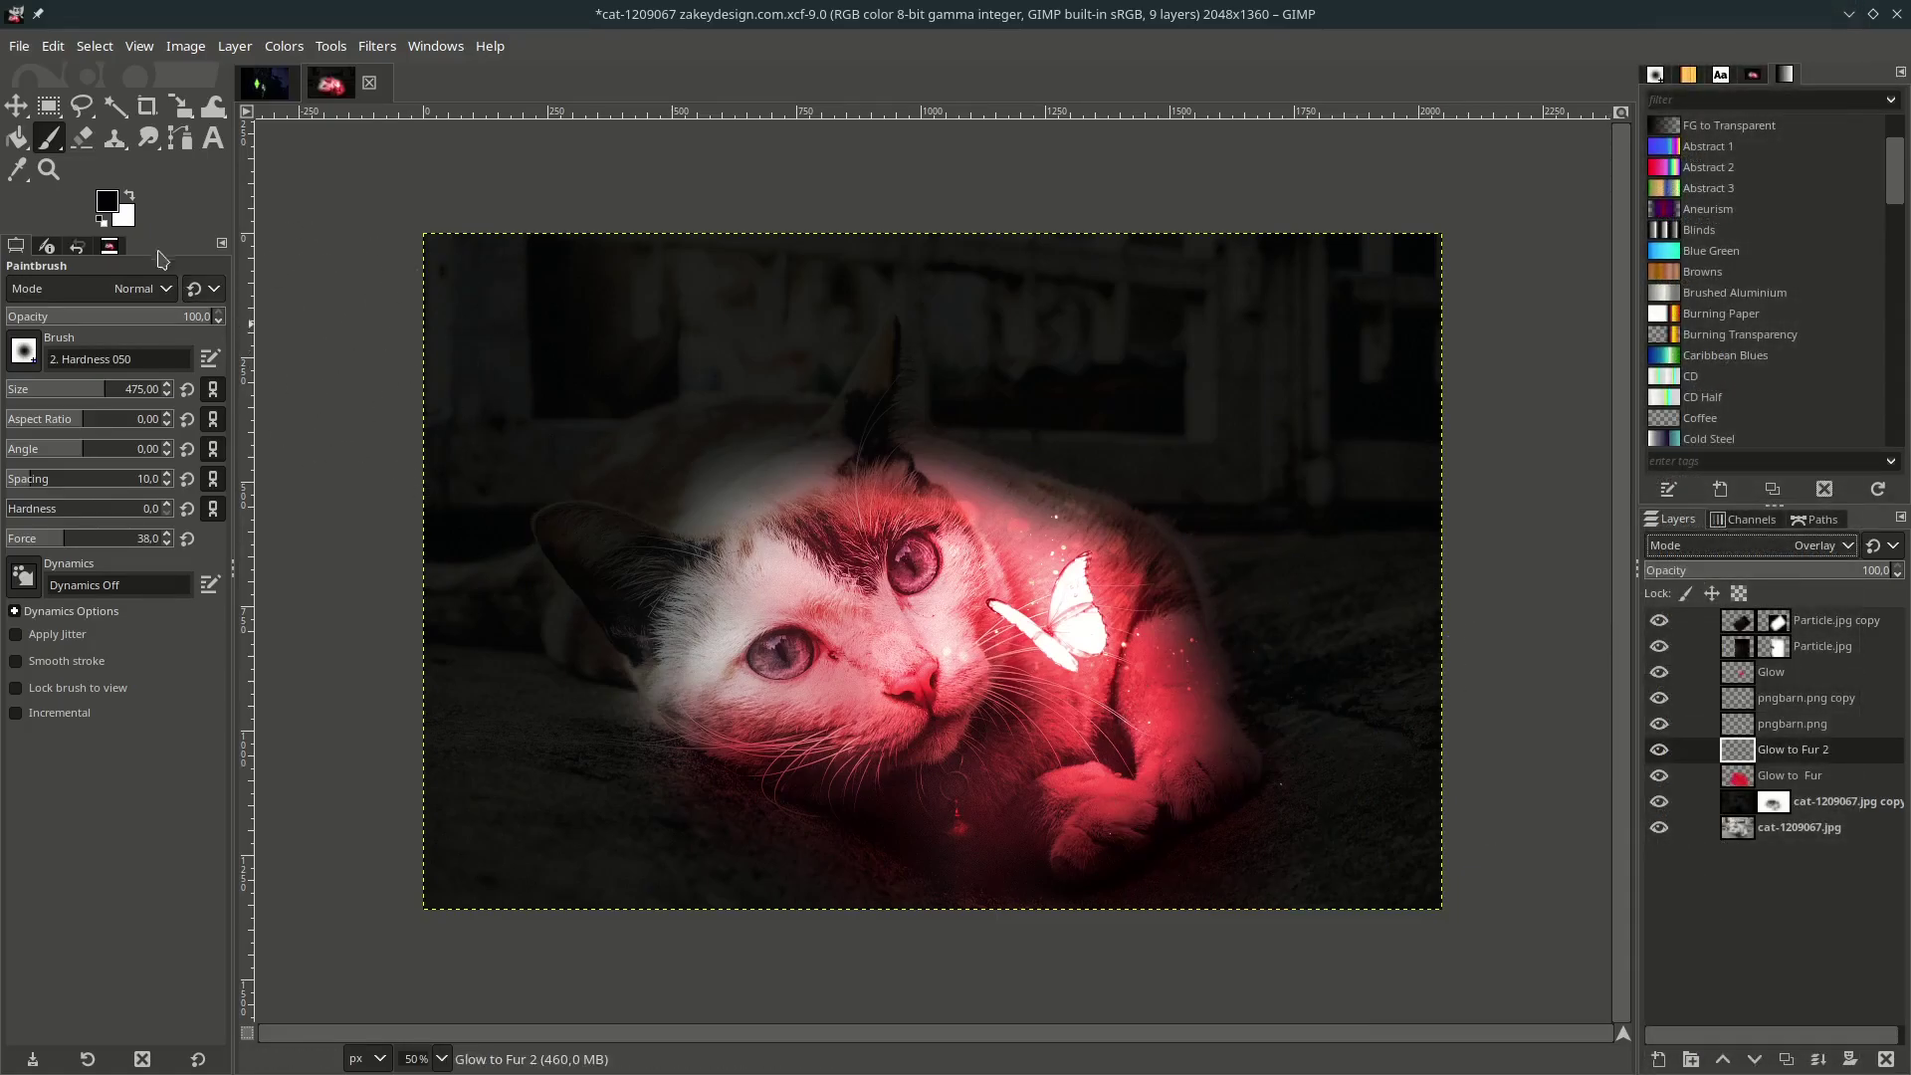
Paint red glow over the cat's fur on Glow to Fur 2 and save the .xcf.
left_click(115, 204)
left_click(661, 502)
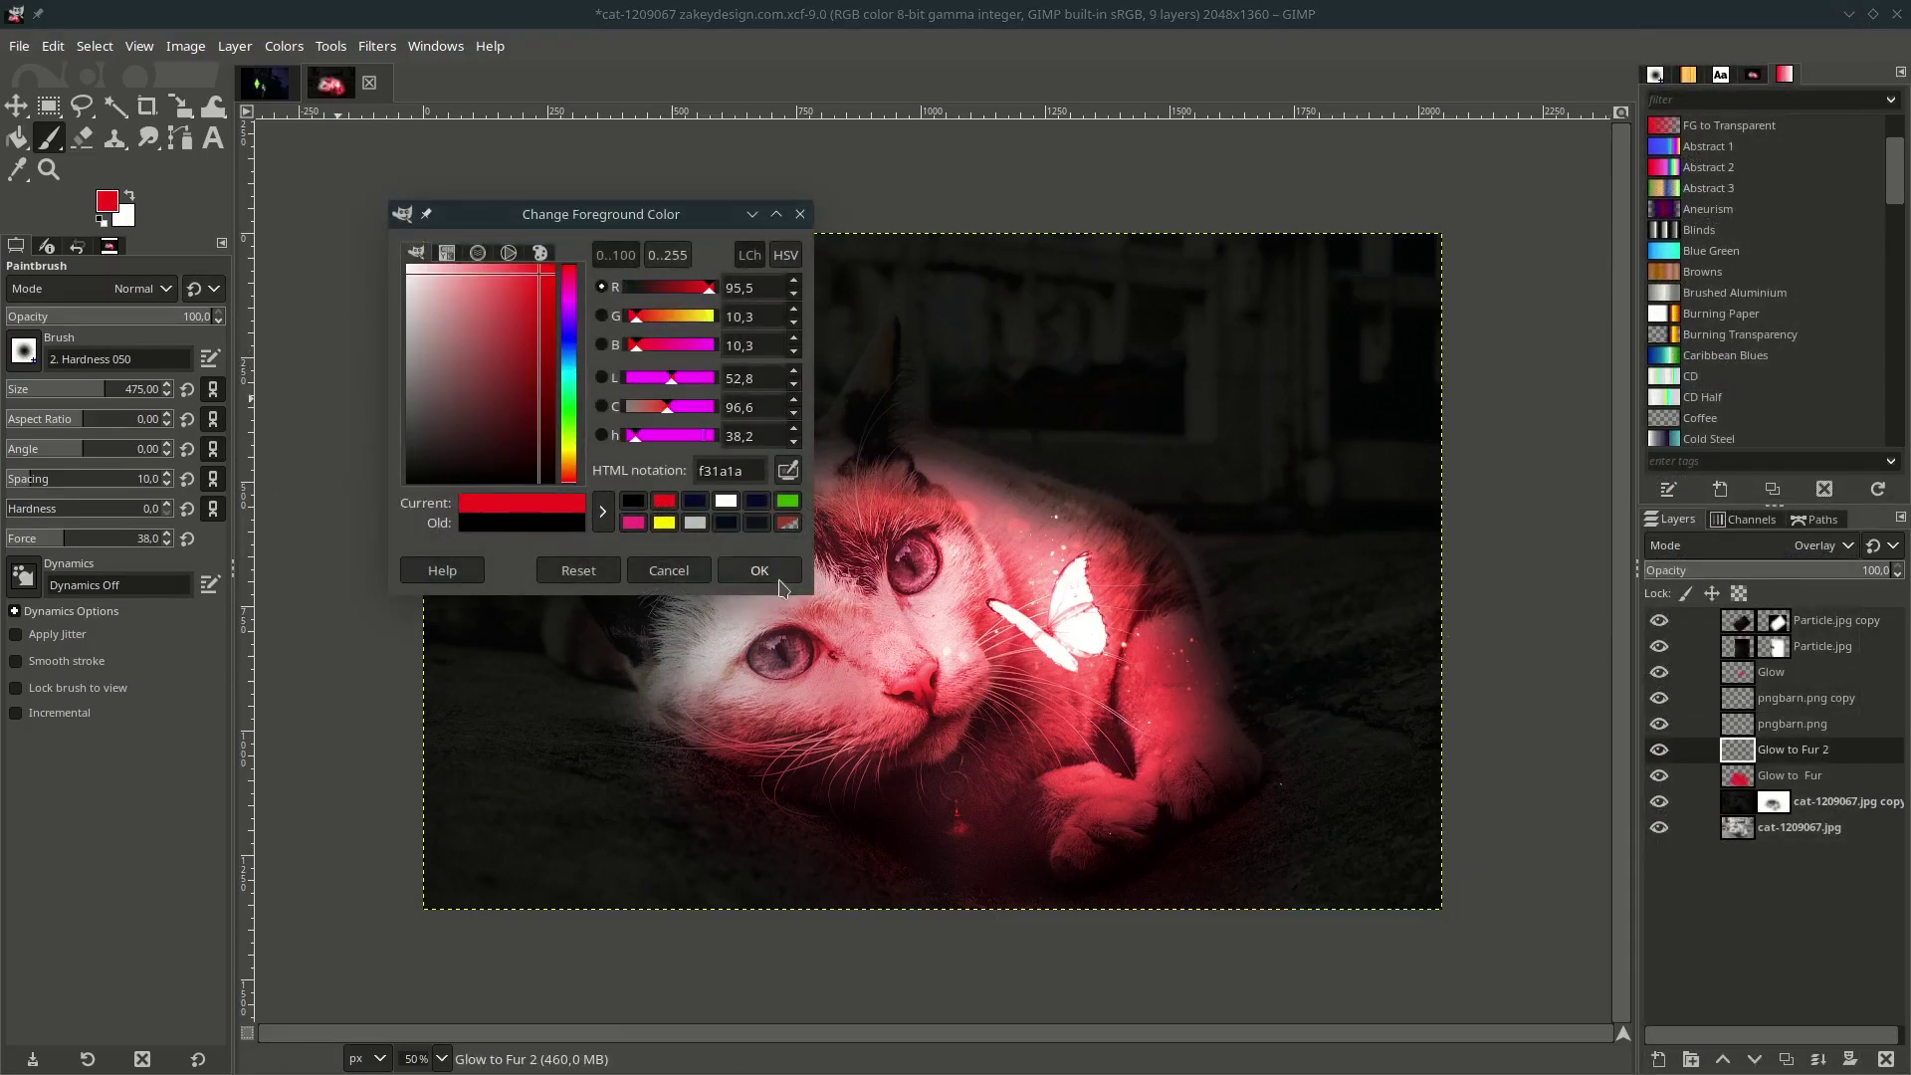
left_click(759, 570)
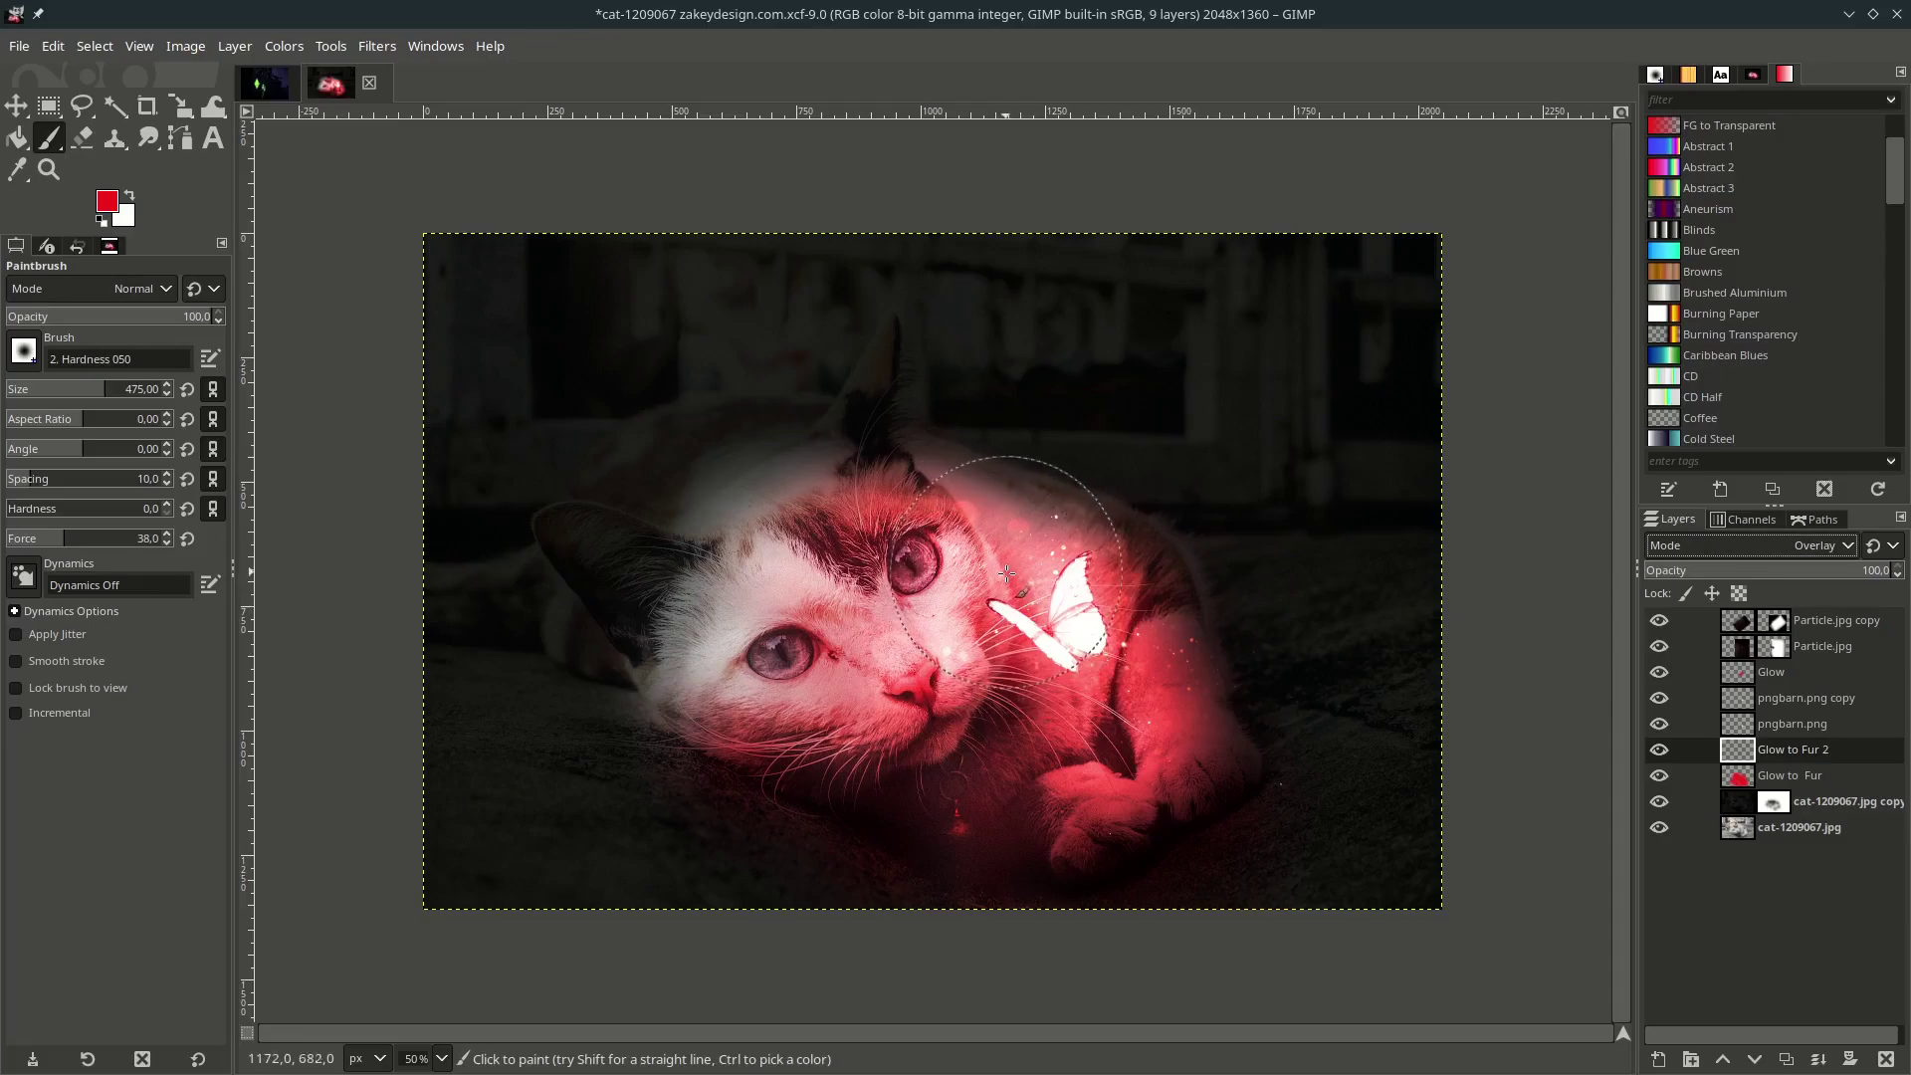
scroll(996, 627, "up", 1)
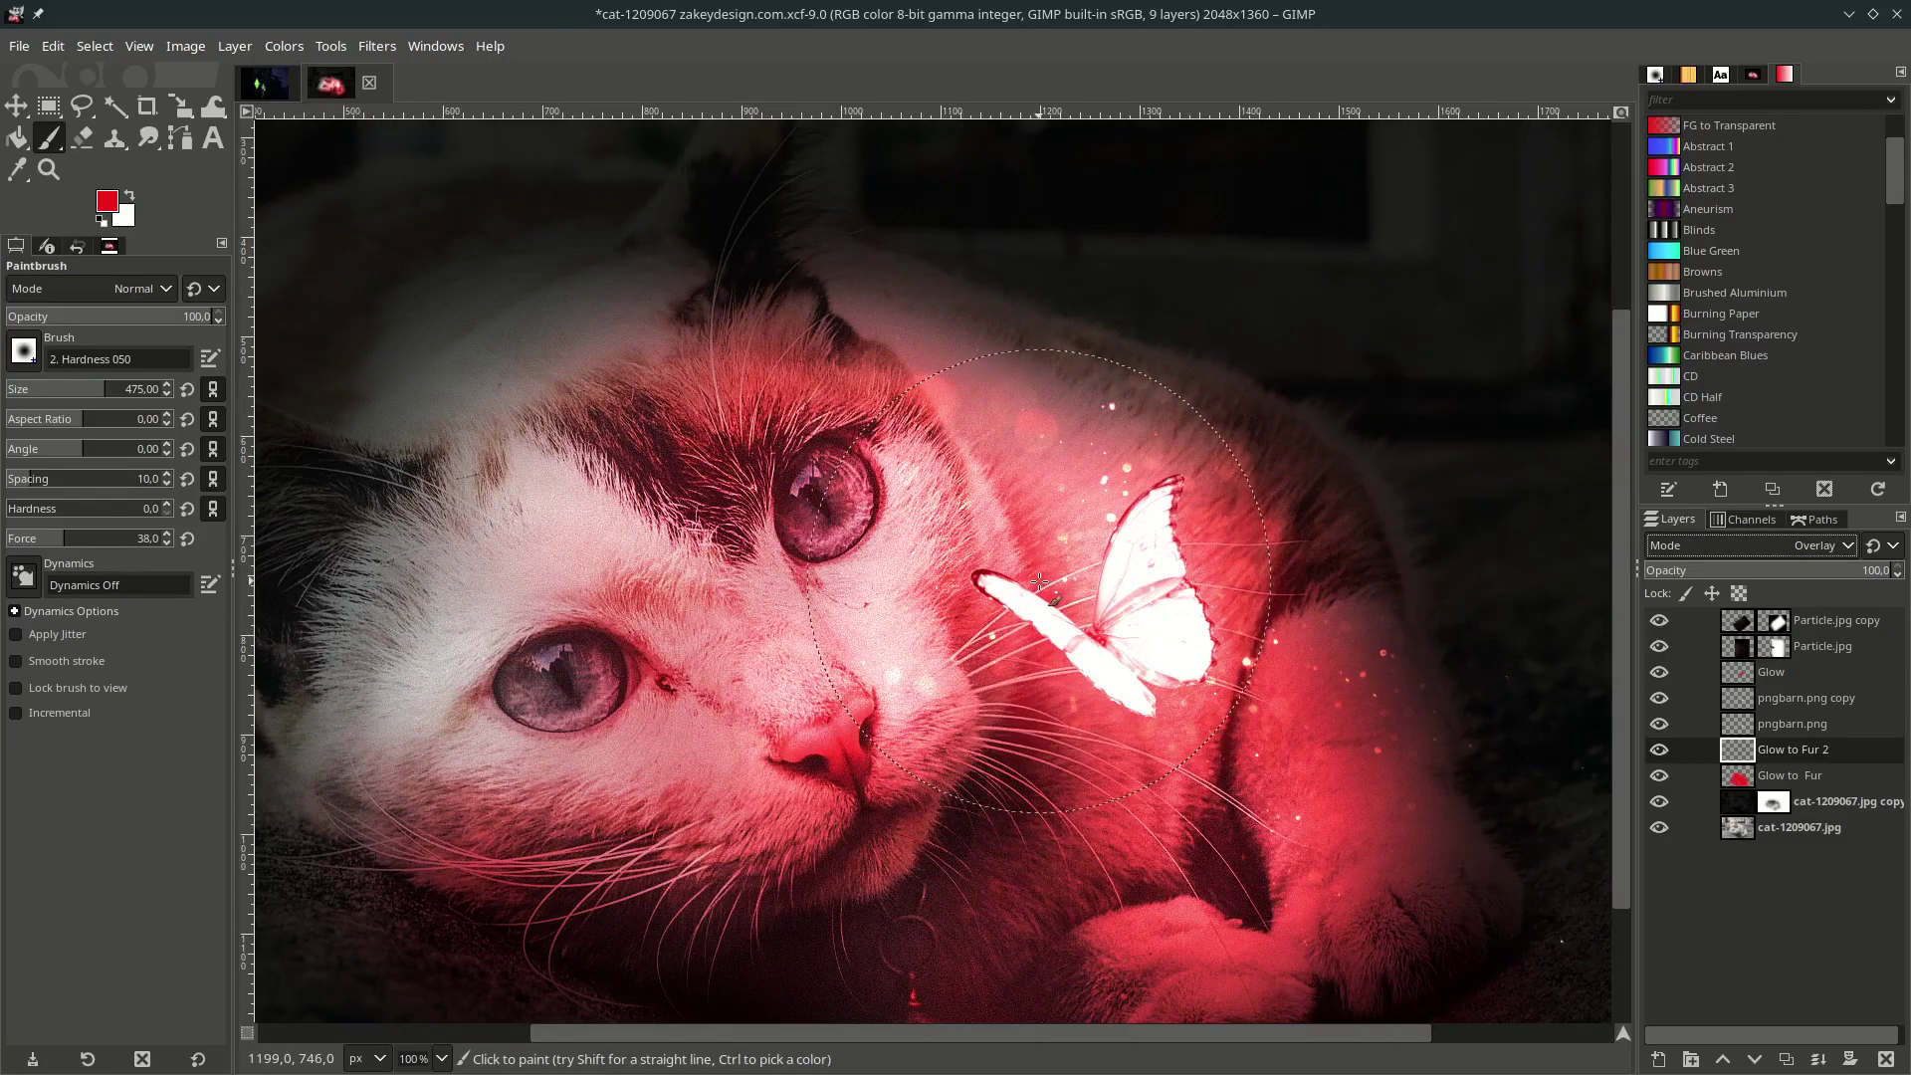
scroll(1011, 805, "up", 1)
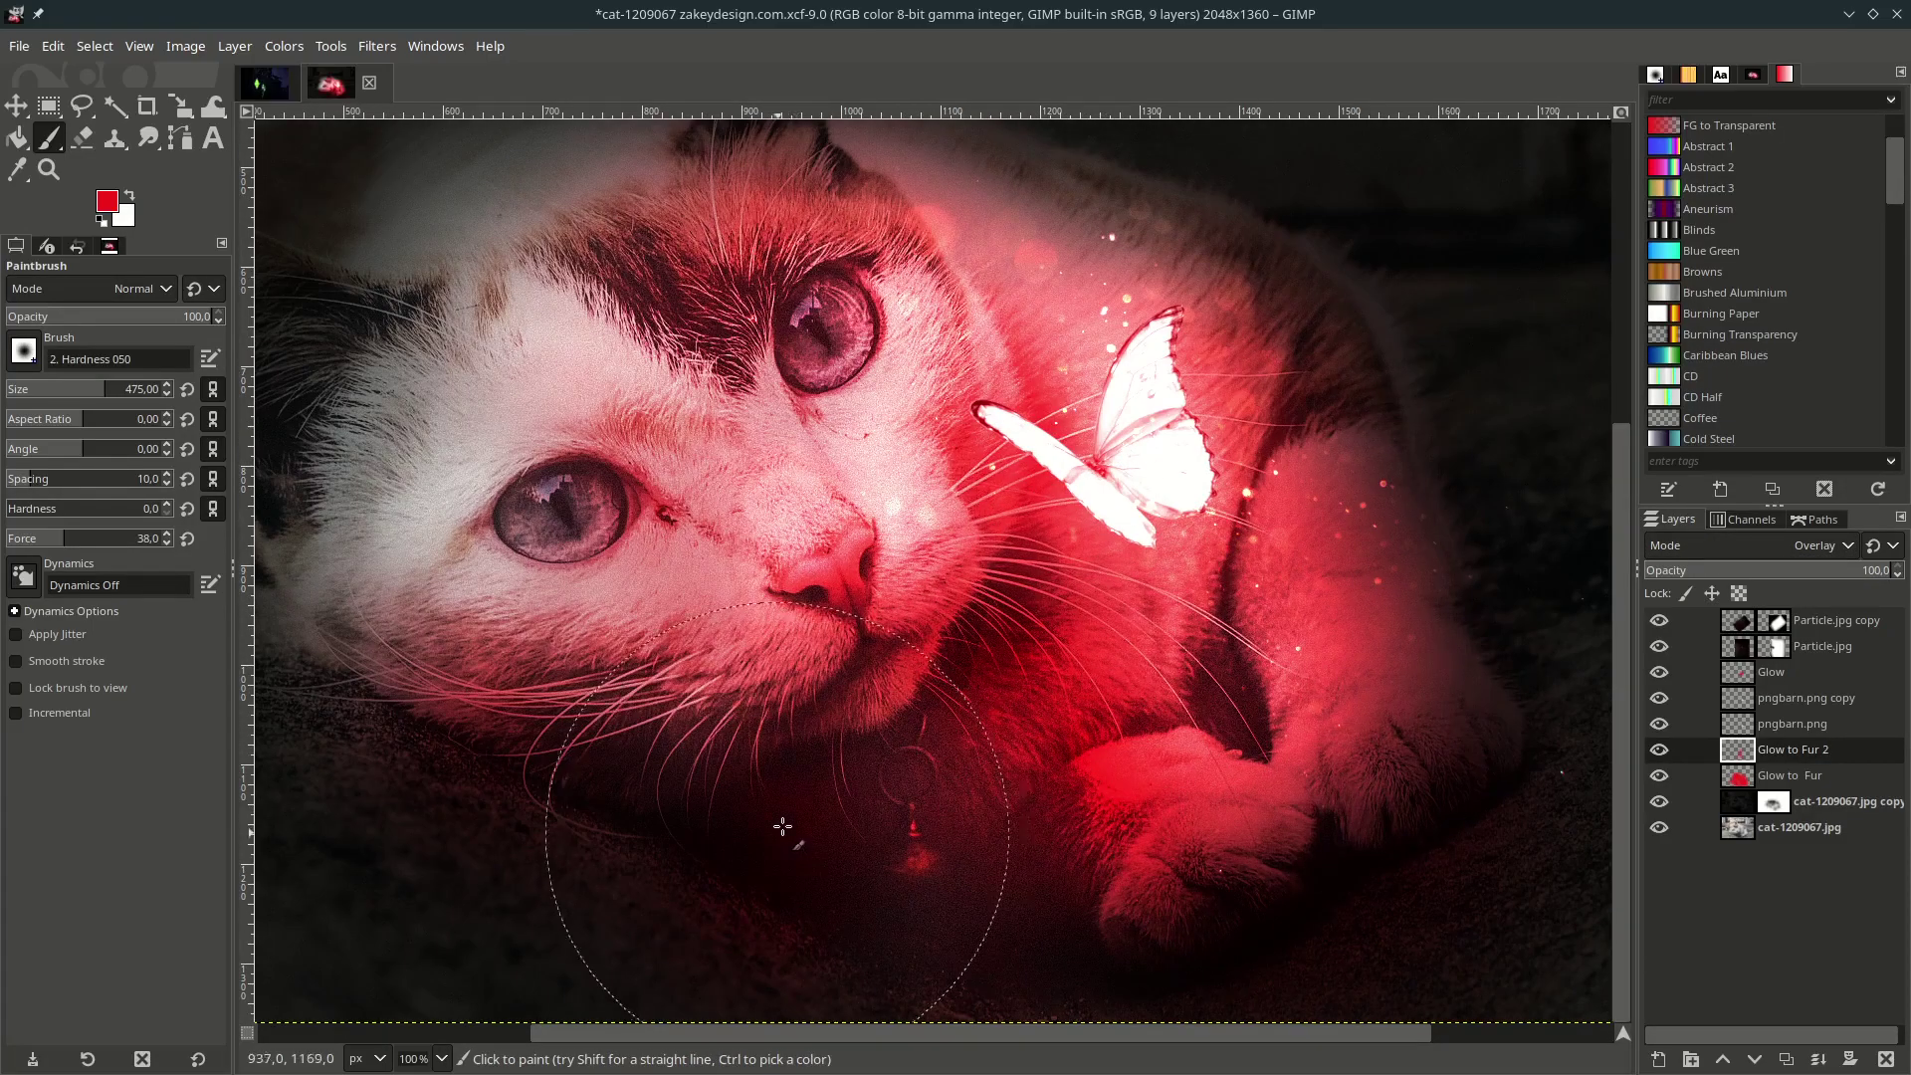
scroll(1184, 578, "down", 2)
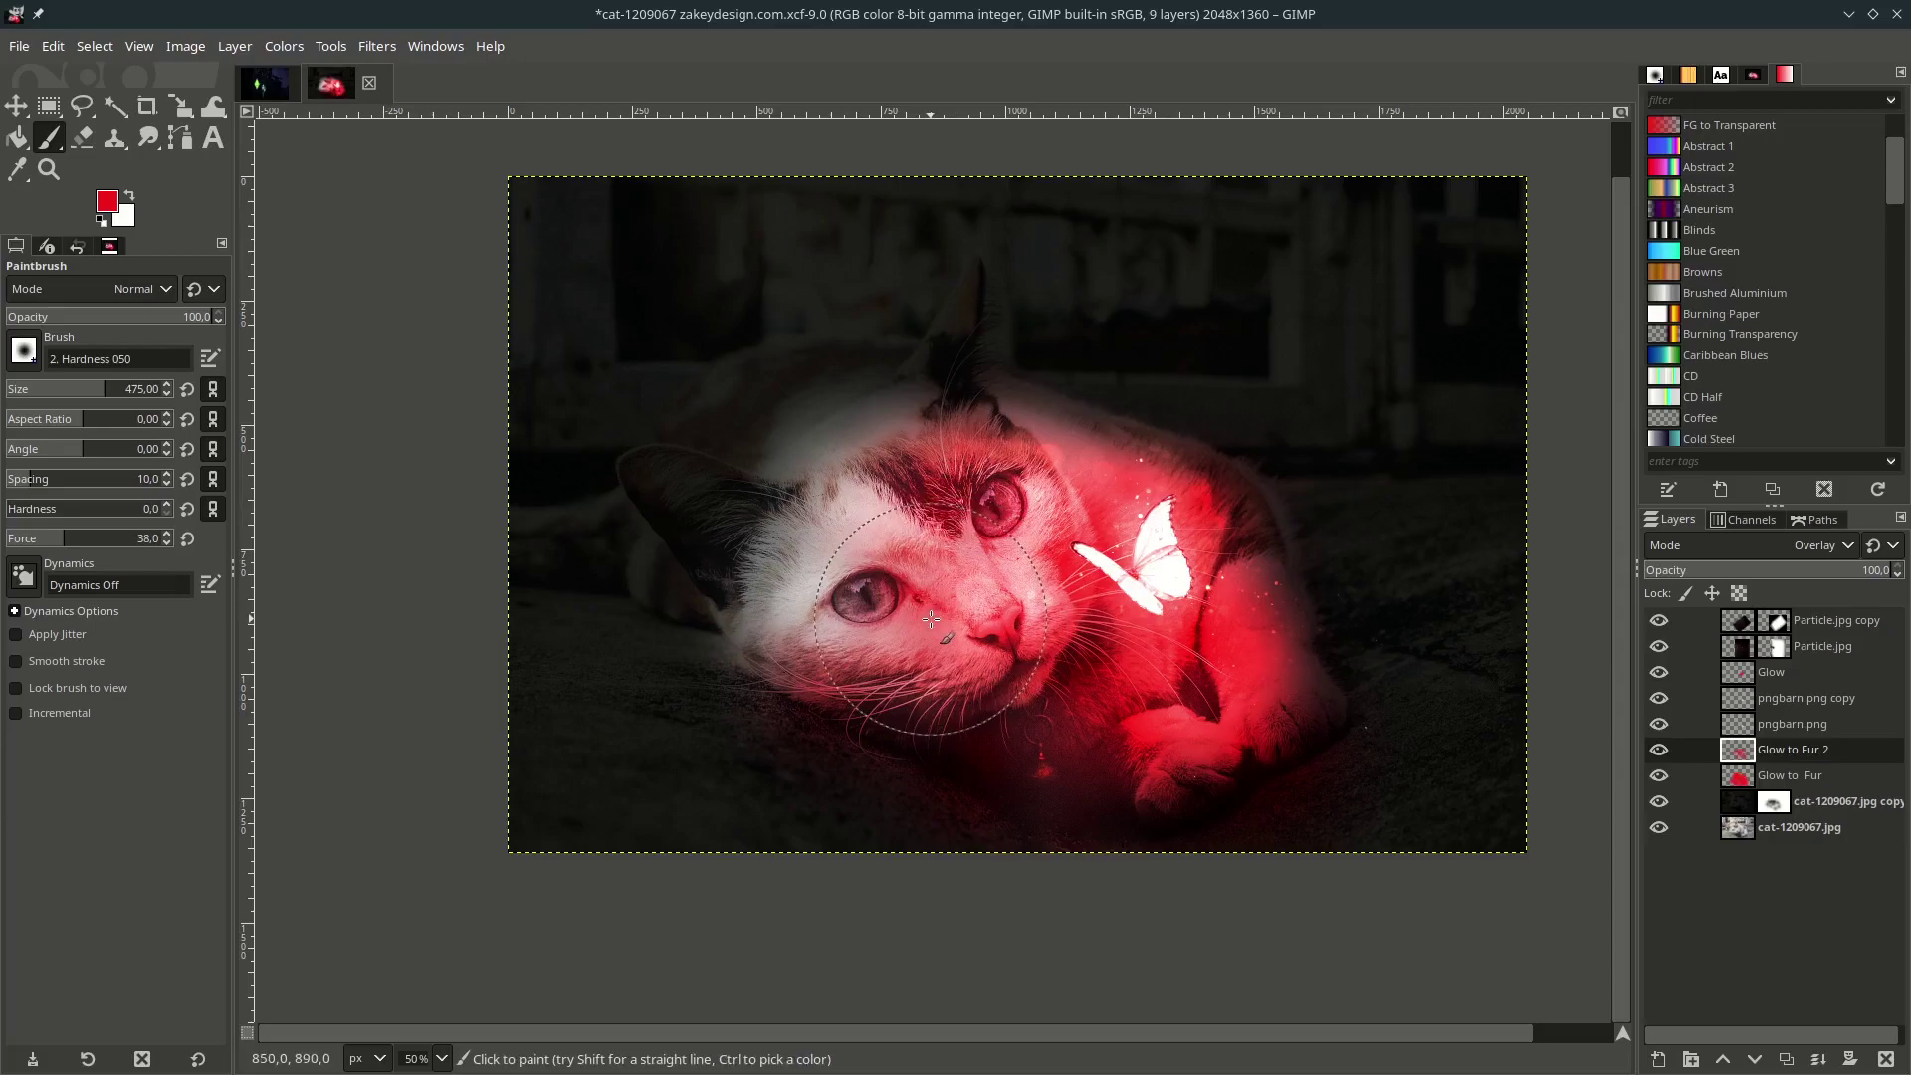
key("ctrl+s")
scroll(1338, 774, "down", 1)
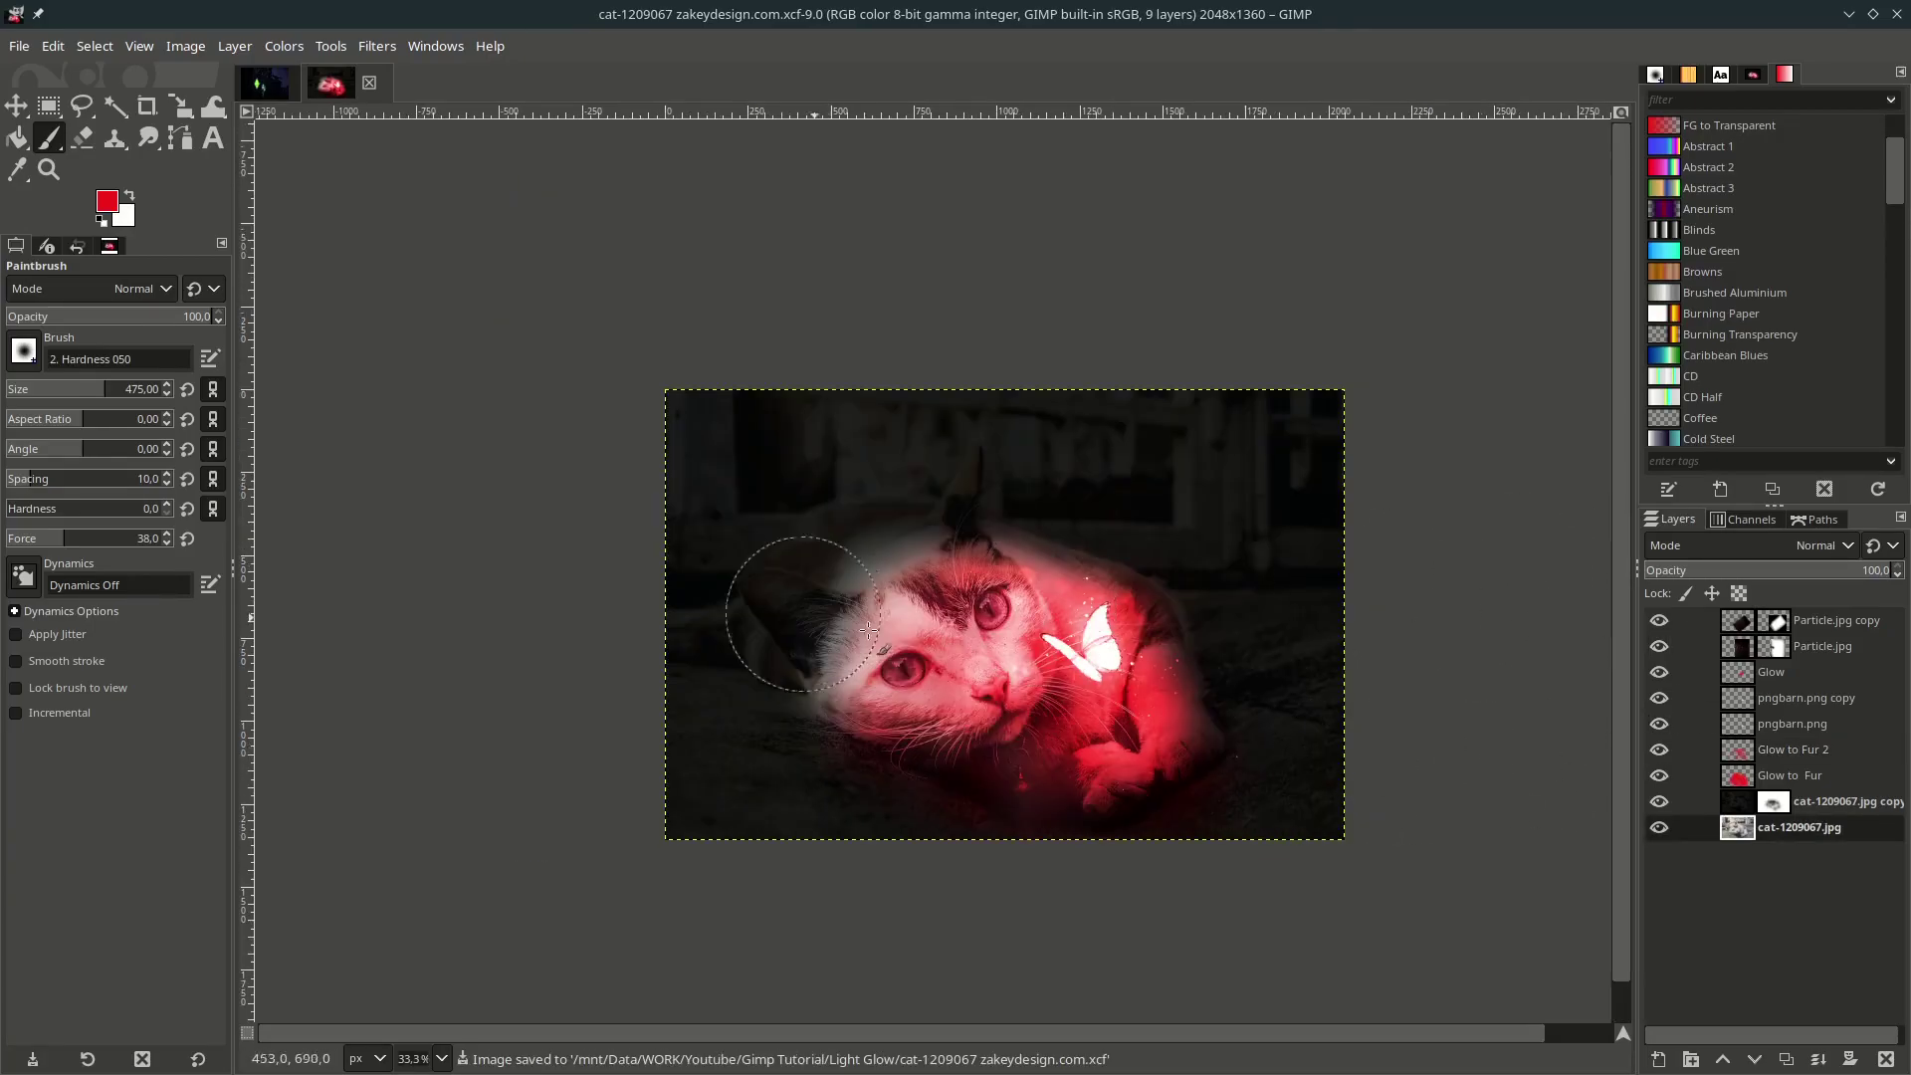
Create a layer named Midnight Blue above the darkened cat copy.
left_click(1739, 814)
key("shift+ctrl+n")
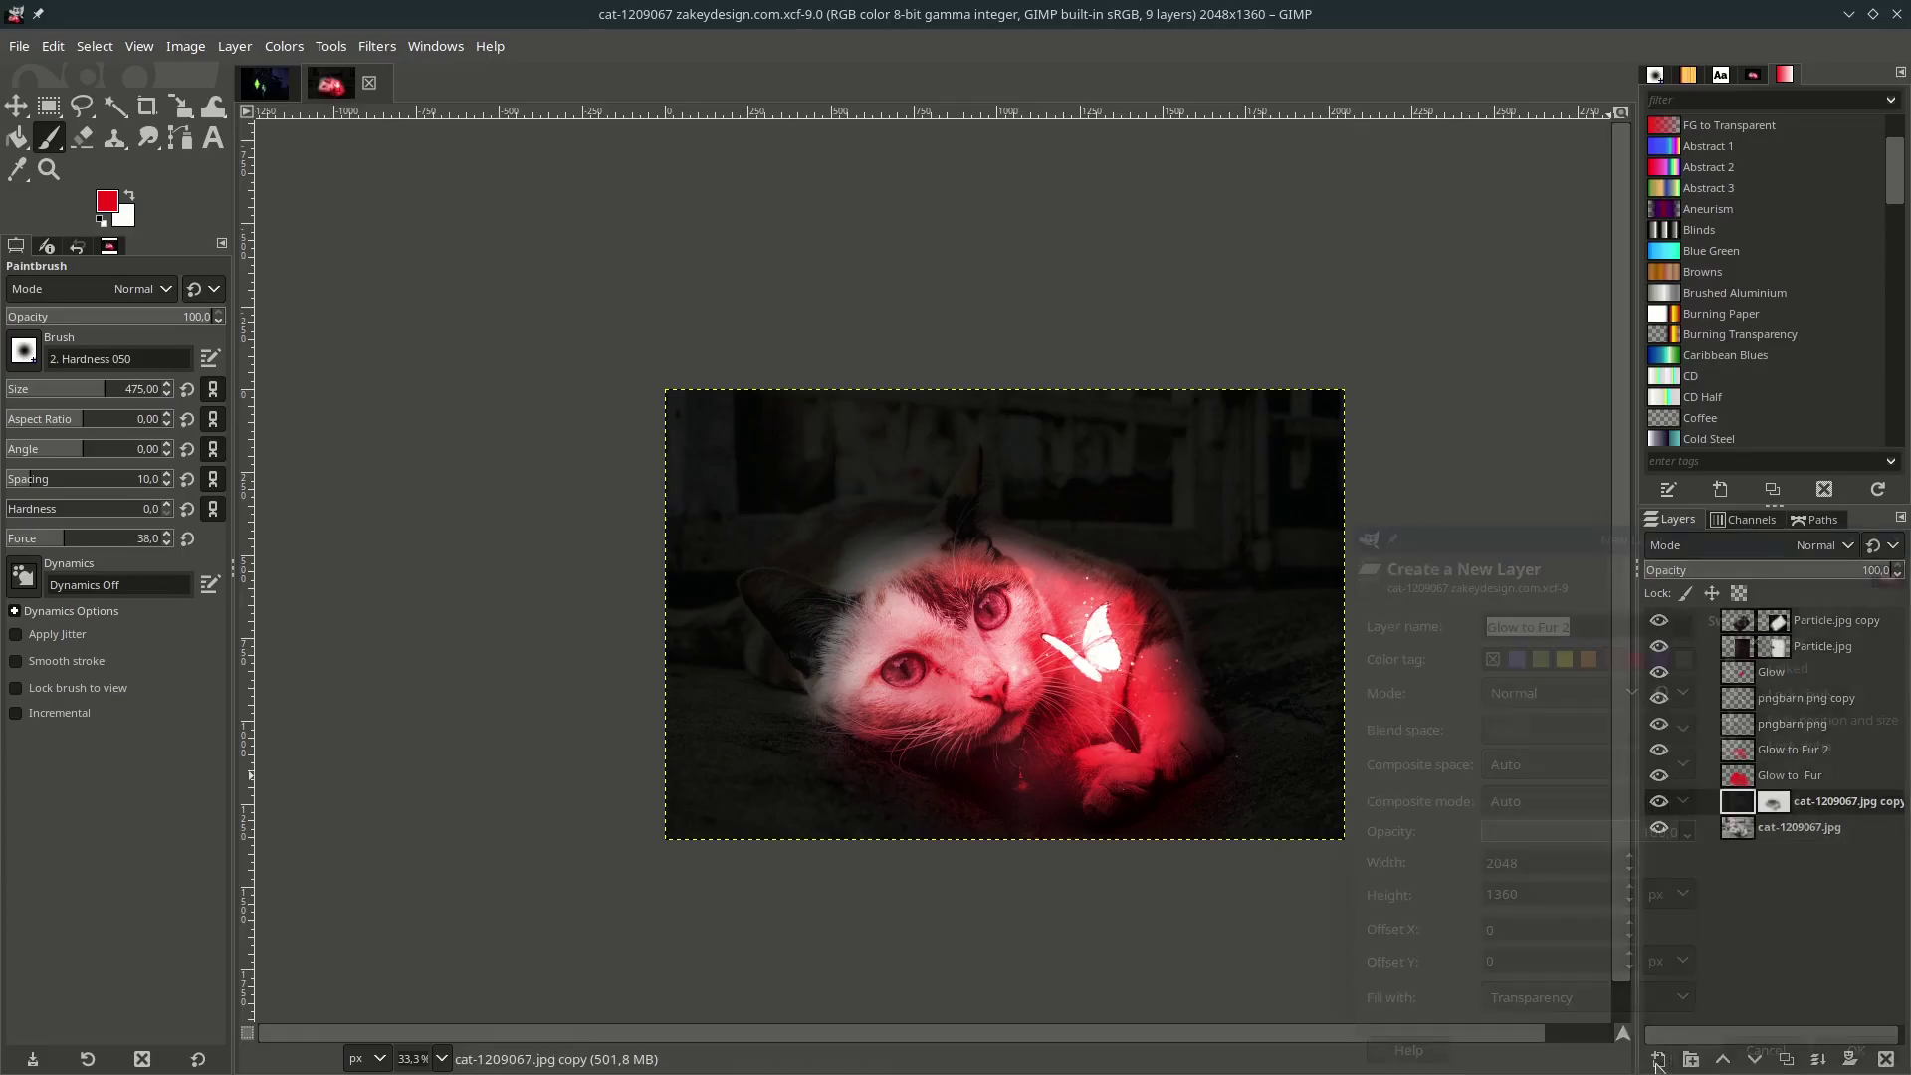
type("Midni")
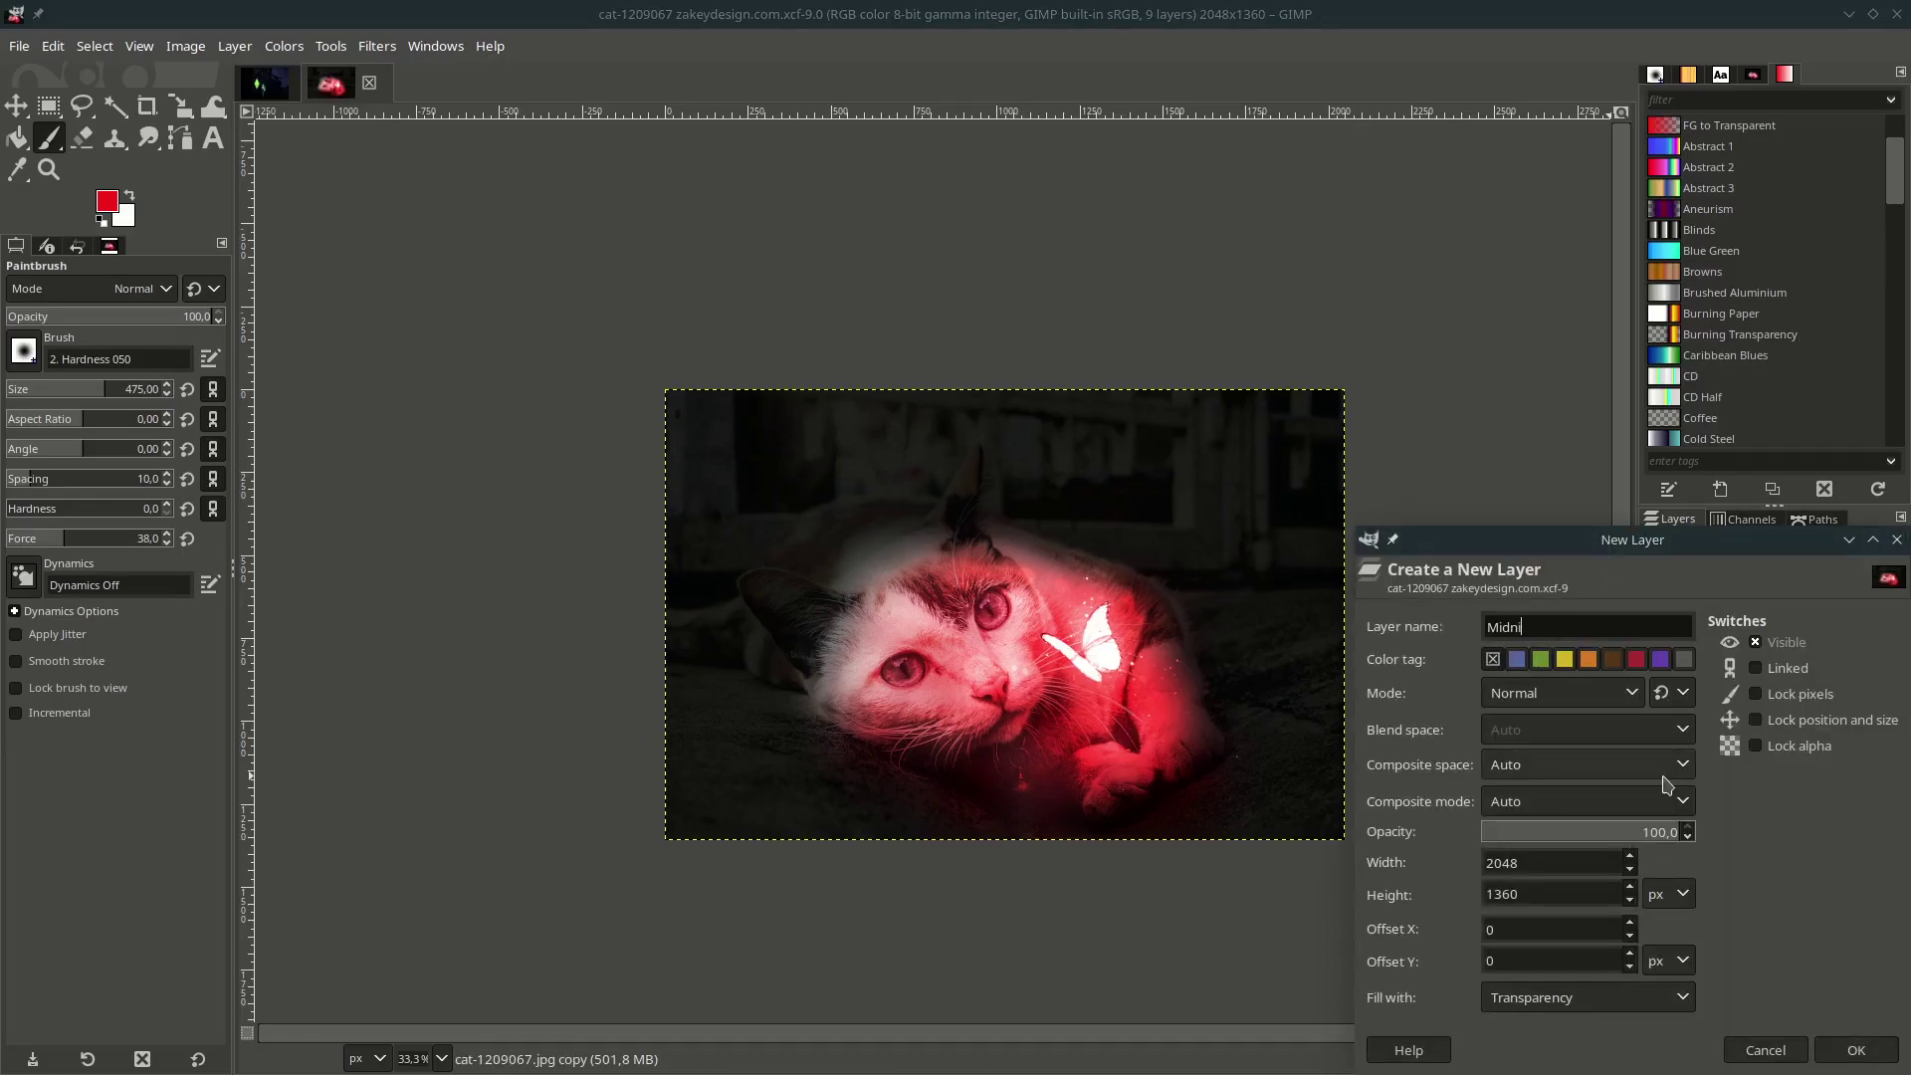
type("ght Blue")
key("Return")
Fill the Midnight Blue layer with dark navy.
left_click(106, 201)
left_click(697, 500)
left_click(759, 569)
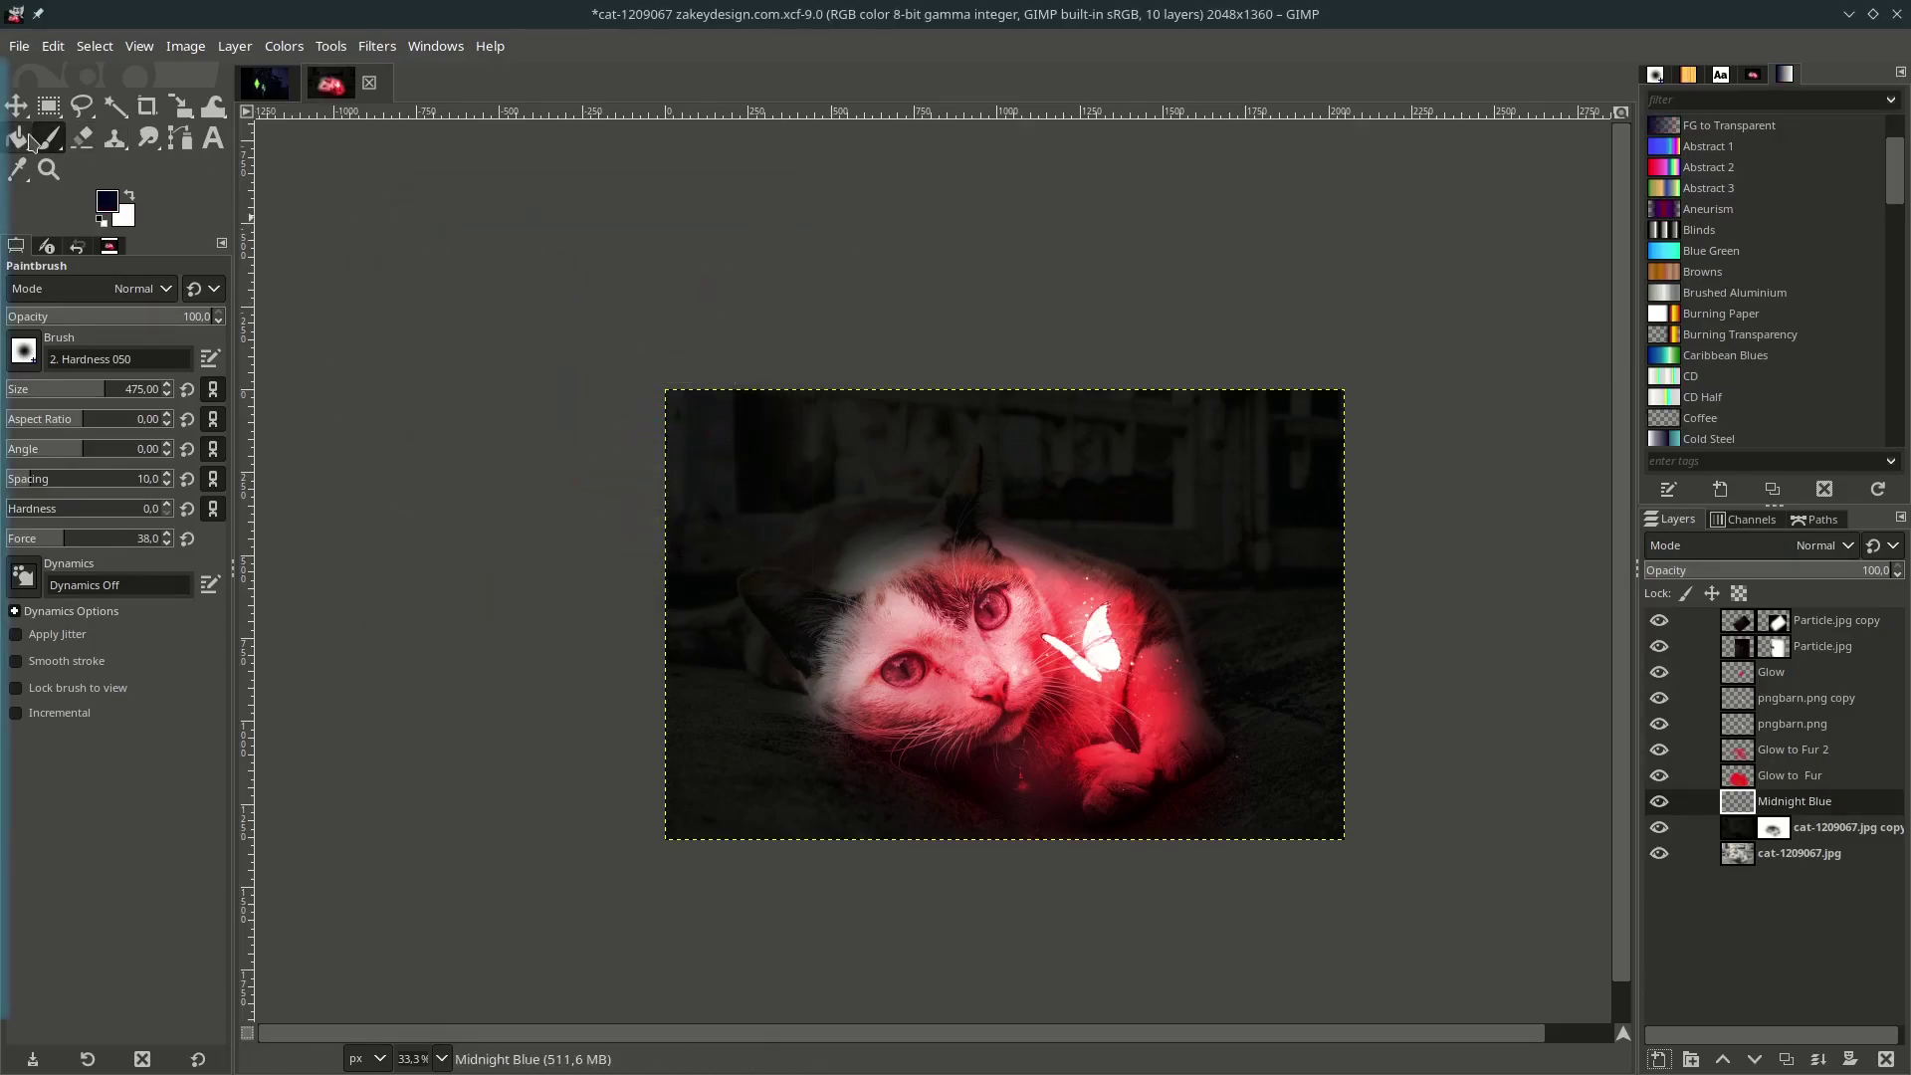
left_click(28, 140)
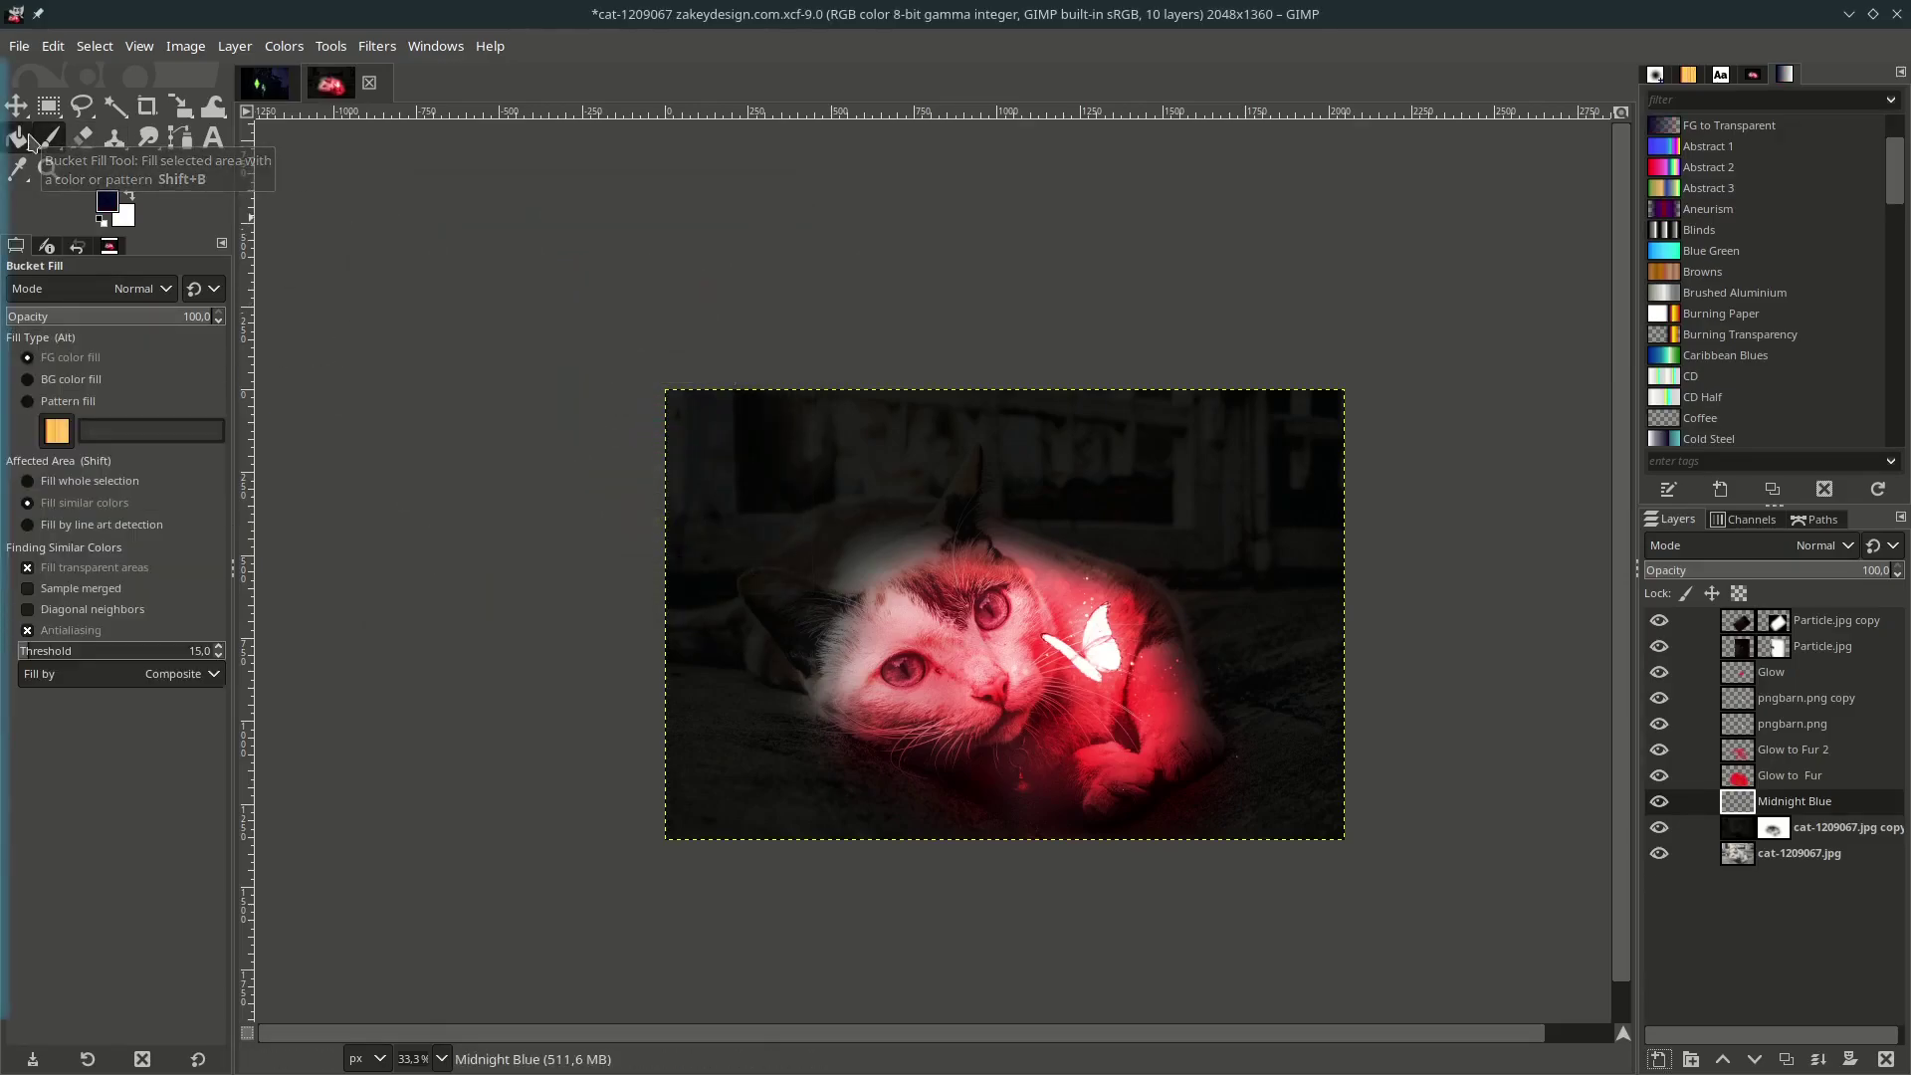
left_click(1214, 579)
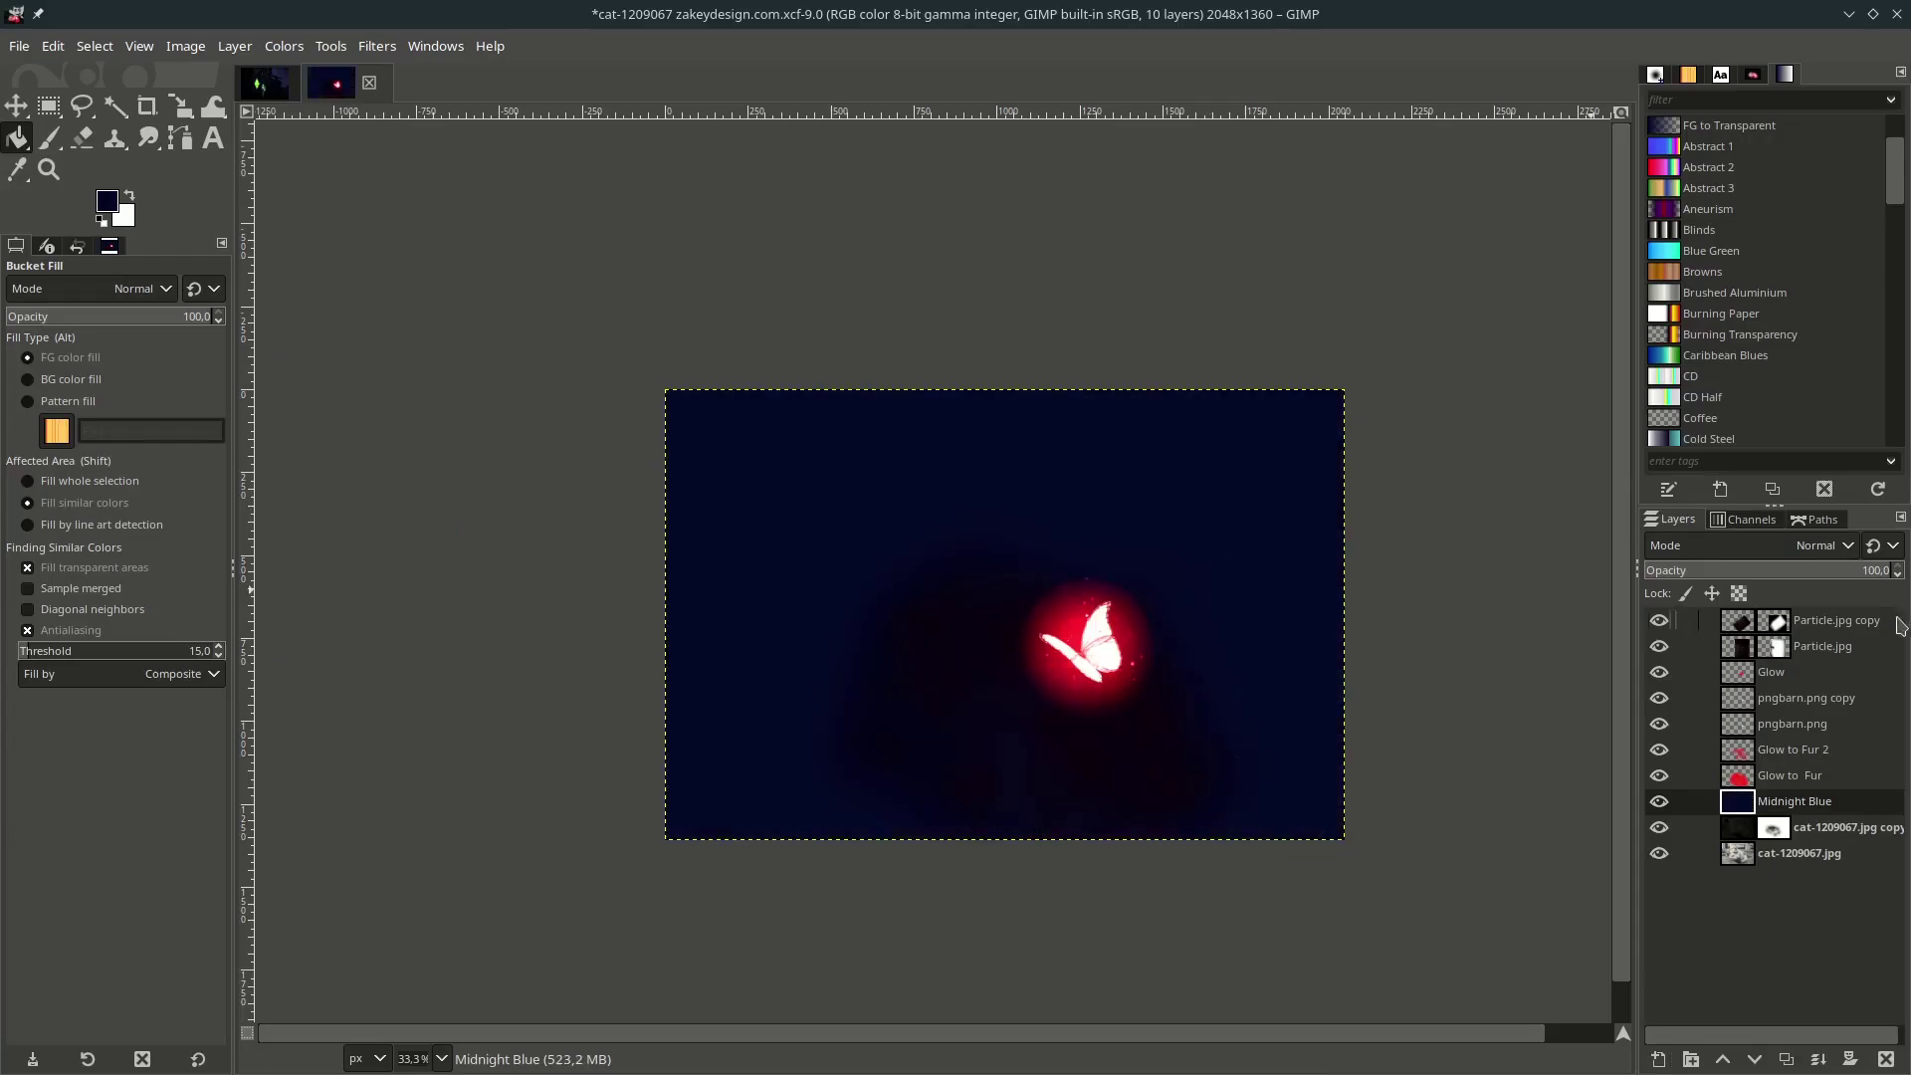
Set Midnight Blue to HSL Color mode at about 58.9 opacity.
key("plus")
left_click(1816, 546)
scroll(1760, 696, "down", 3)
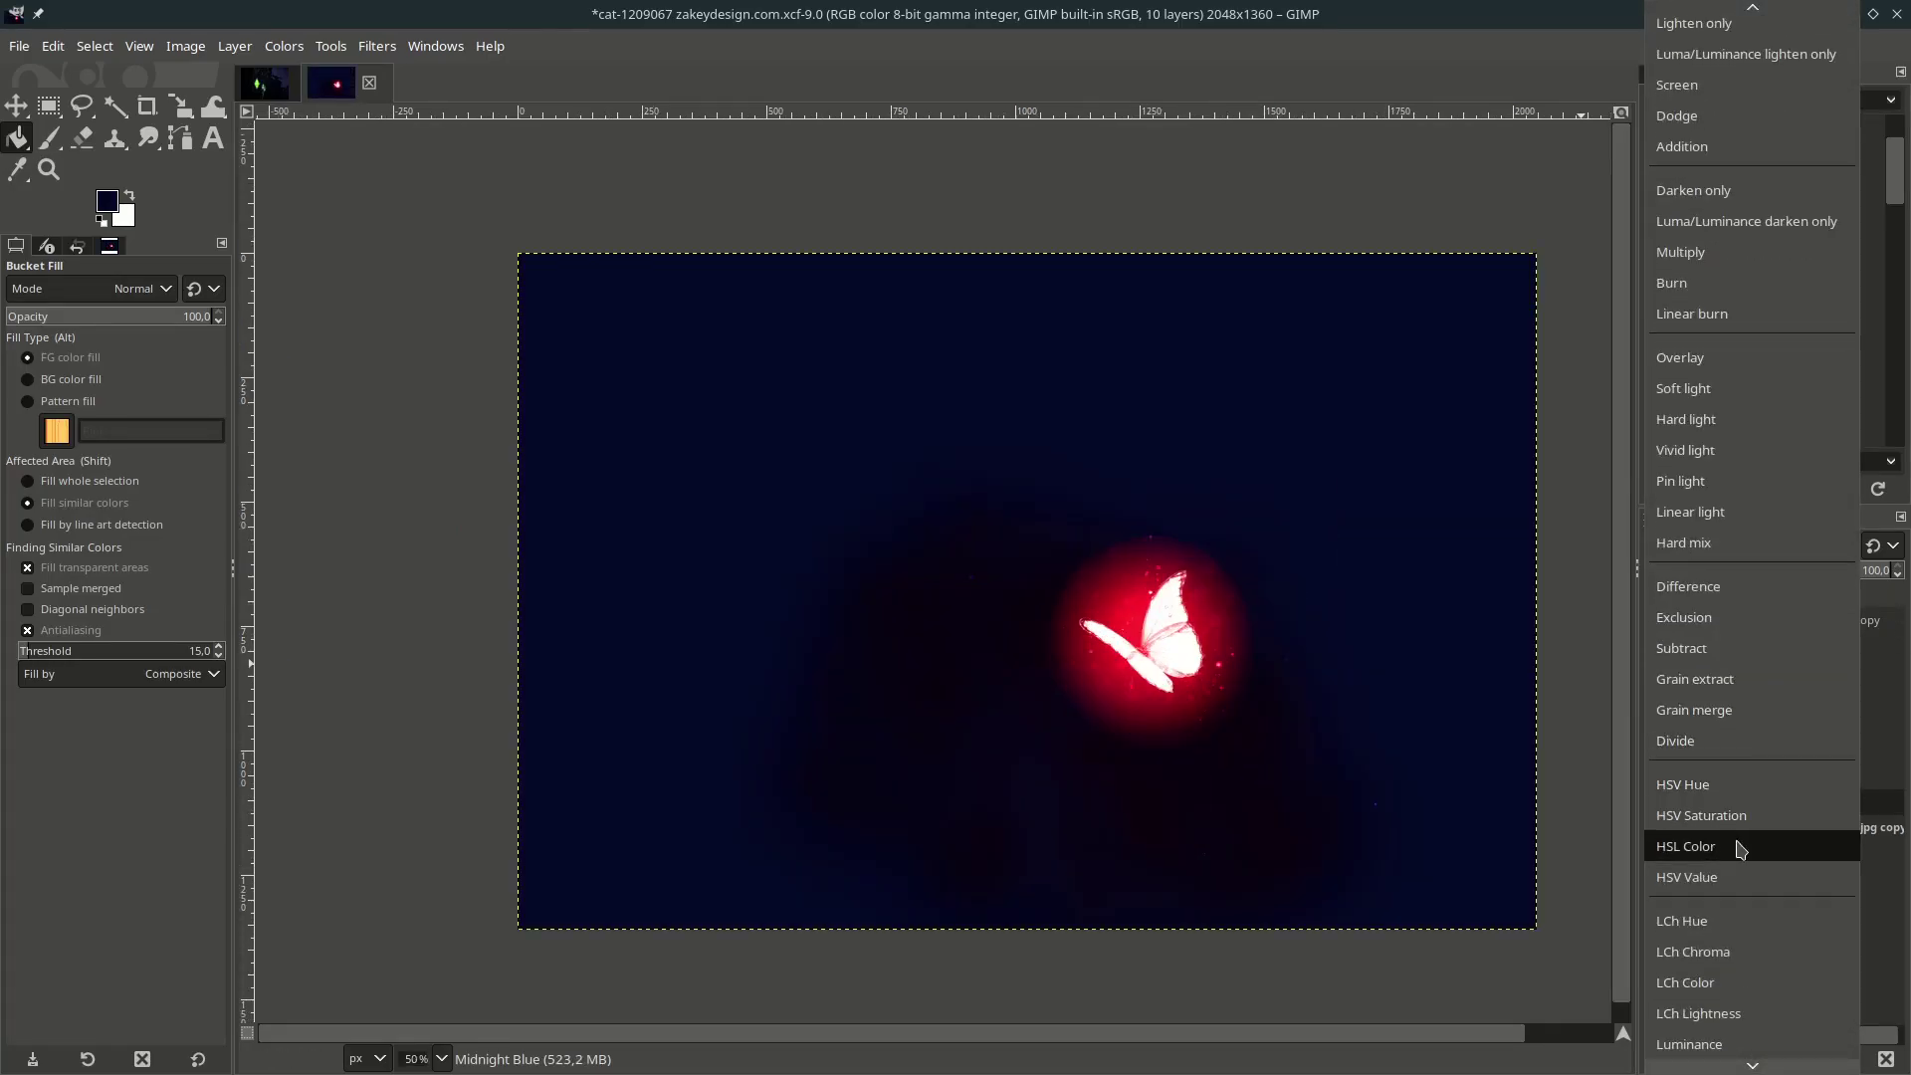
left_click(1761, 841)
left_click_drag(1830, 576, 1773, 576)
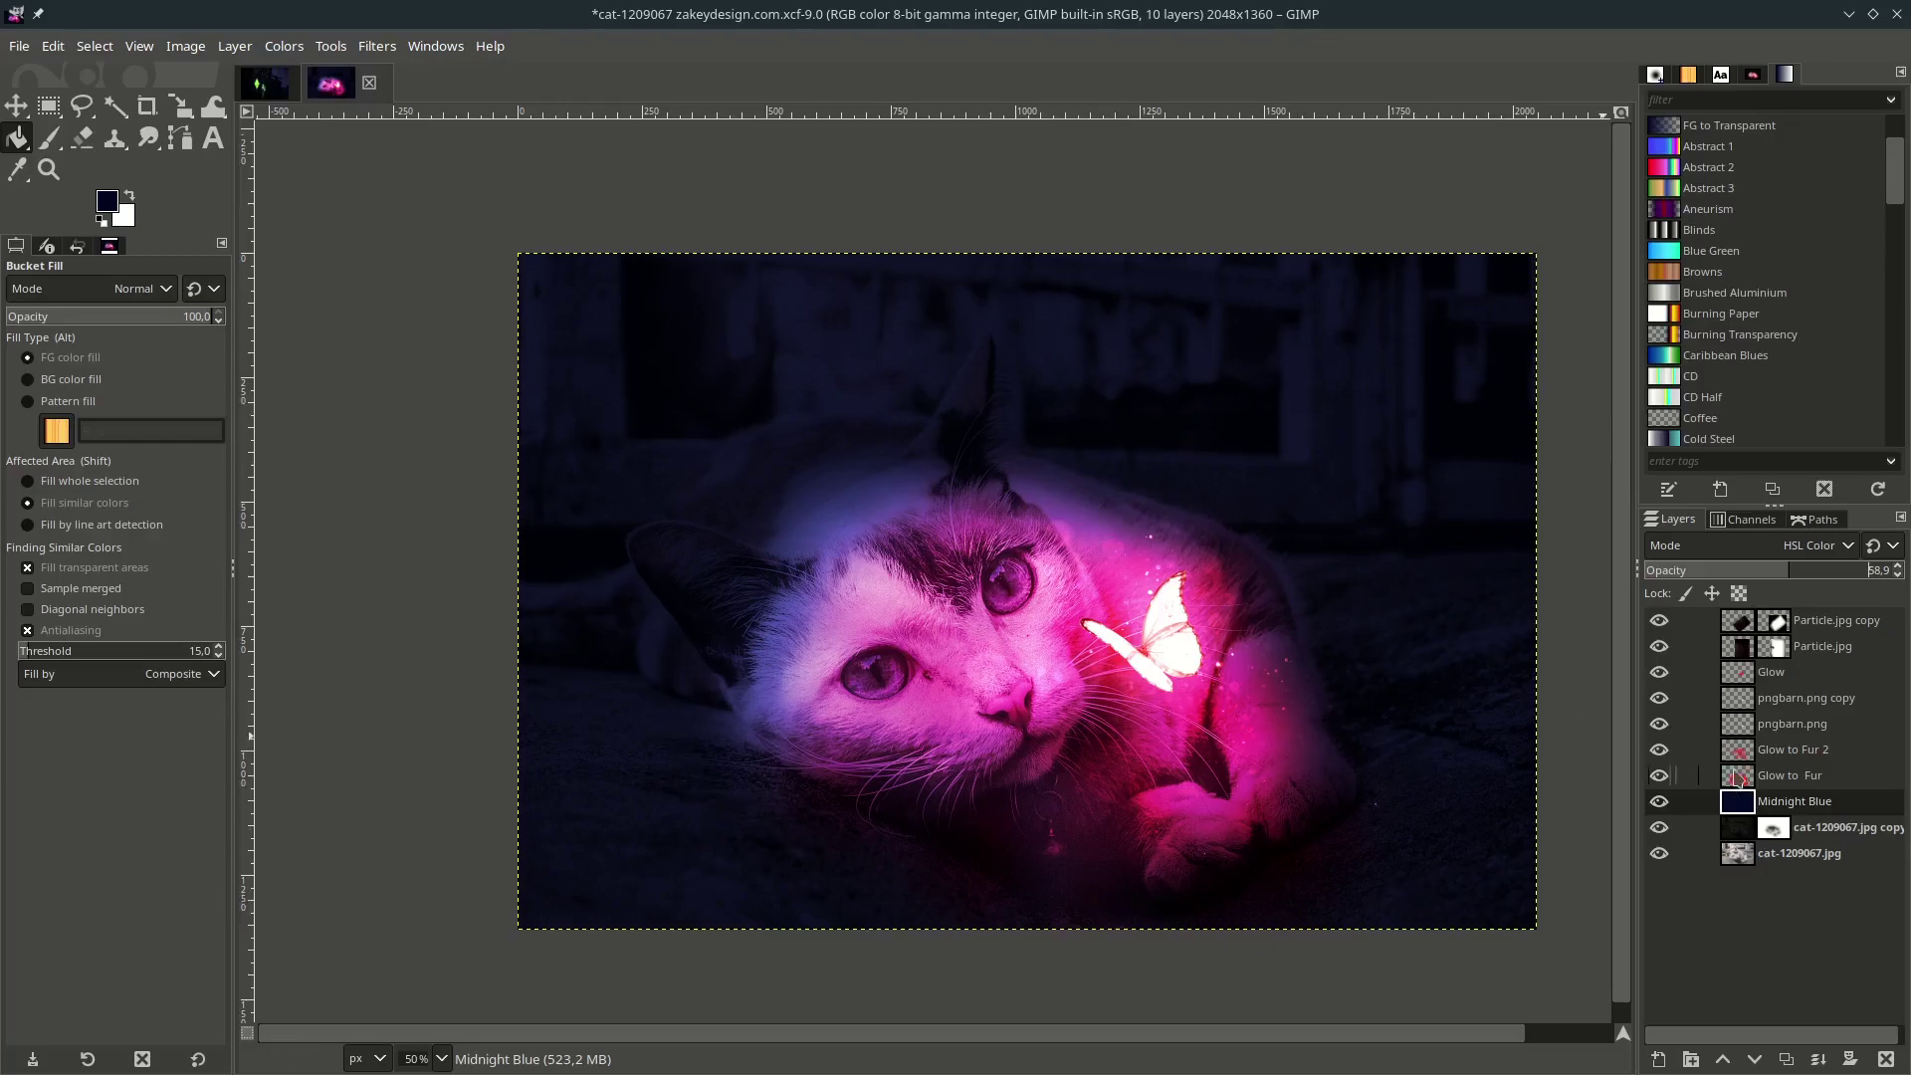
Add a new layer named Vignette at the top of the stack.
left_click(1827, 625)
left_click(1657, 1059)
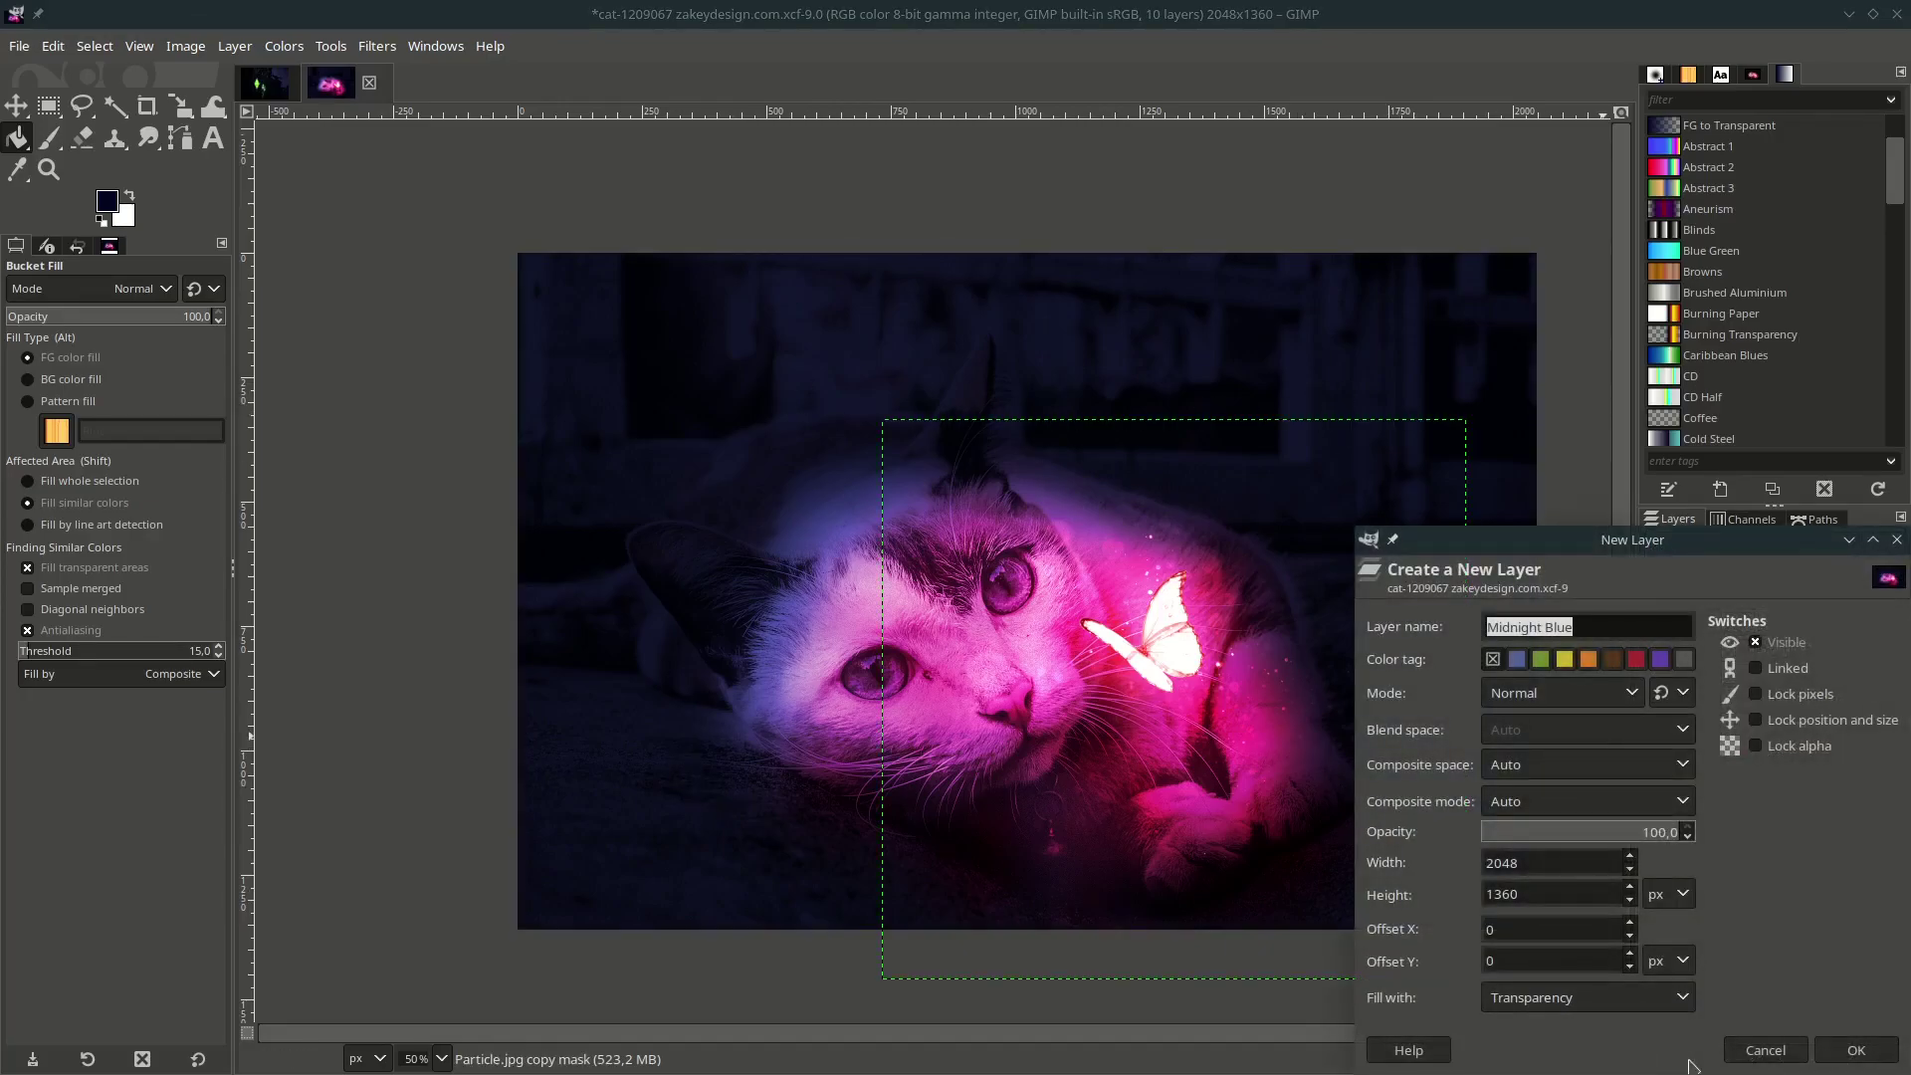
type("Vignette")
key("Return")
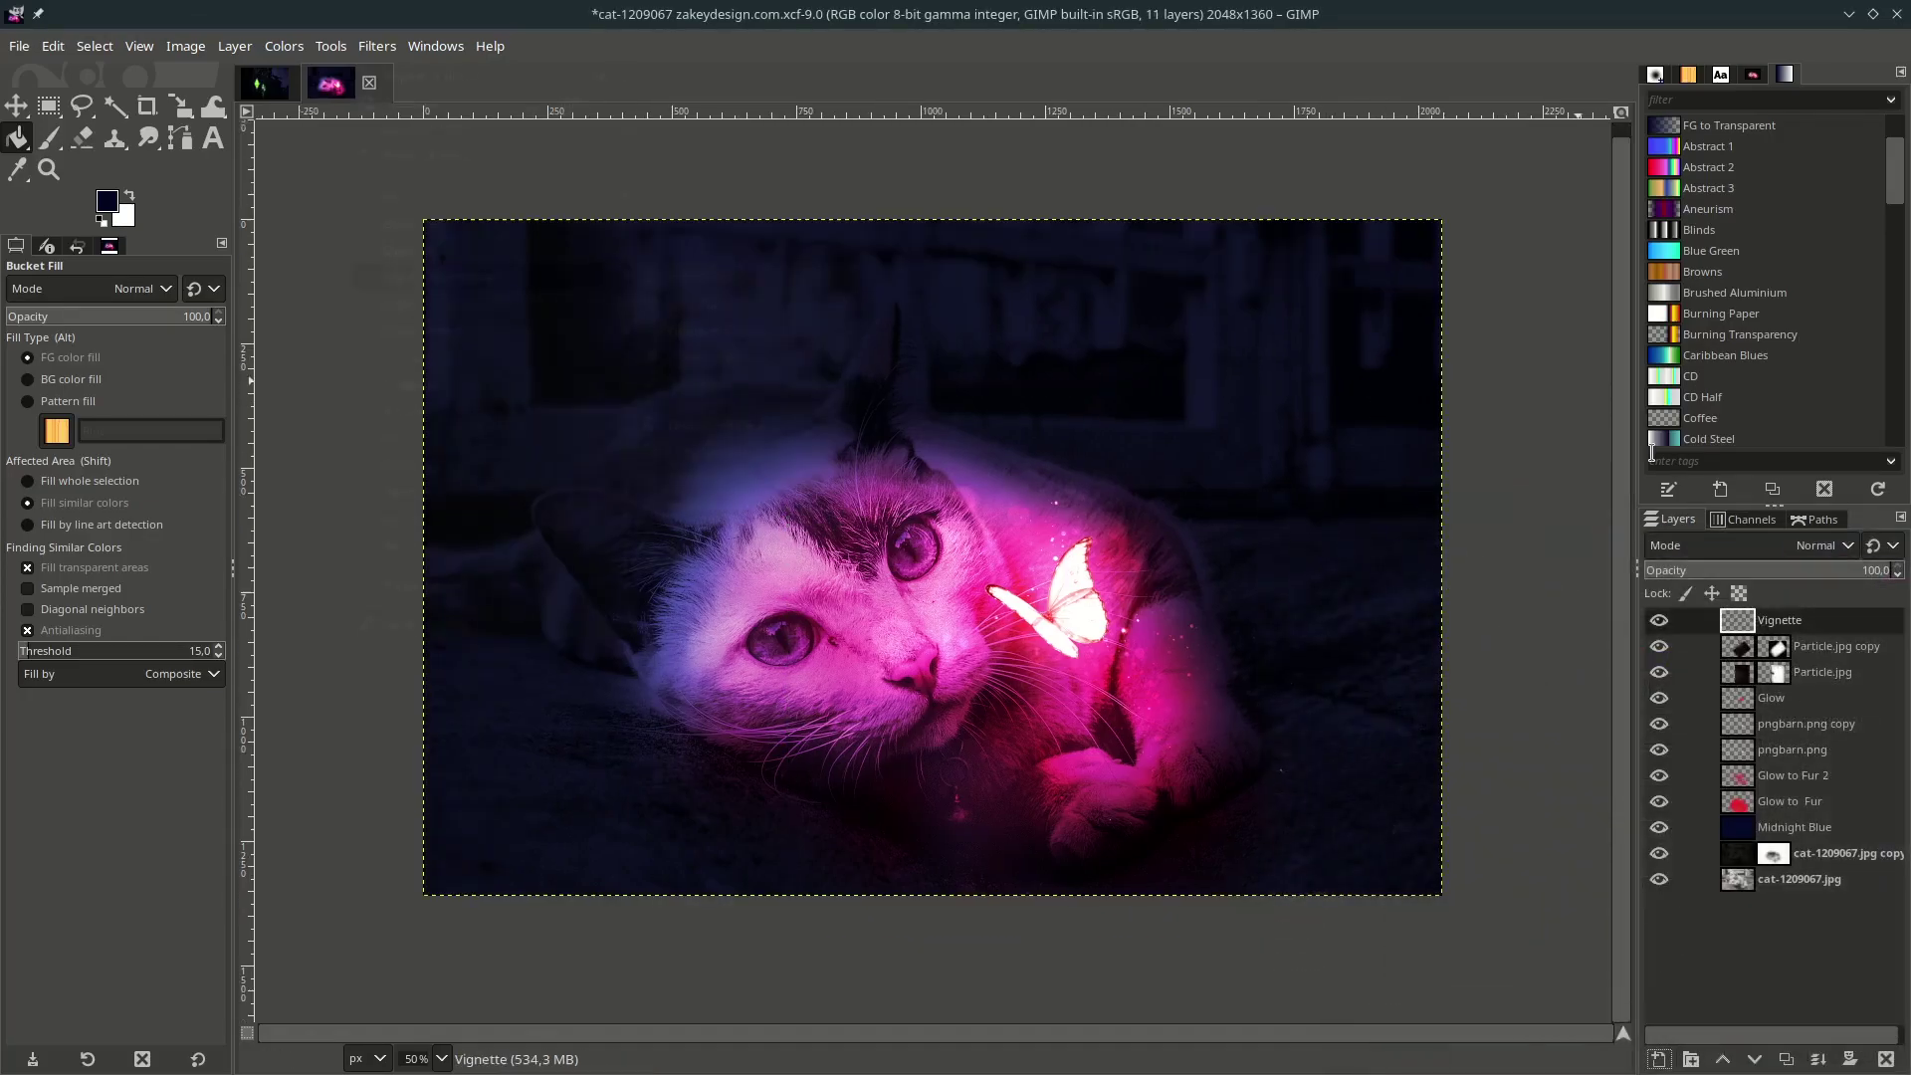
Apply Filters > Light and Shadow > Vignette, previewing darker edges at radius 1.200.
left_click(377, 46)
mouse_move(543, 277)
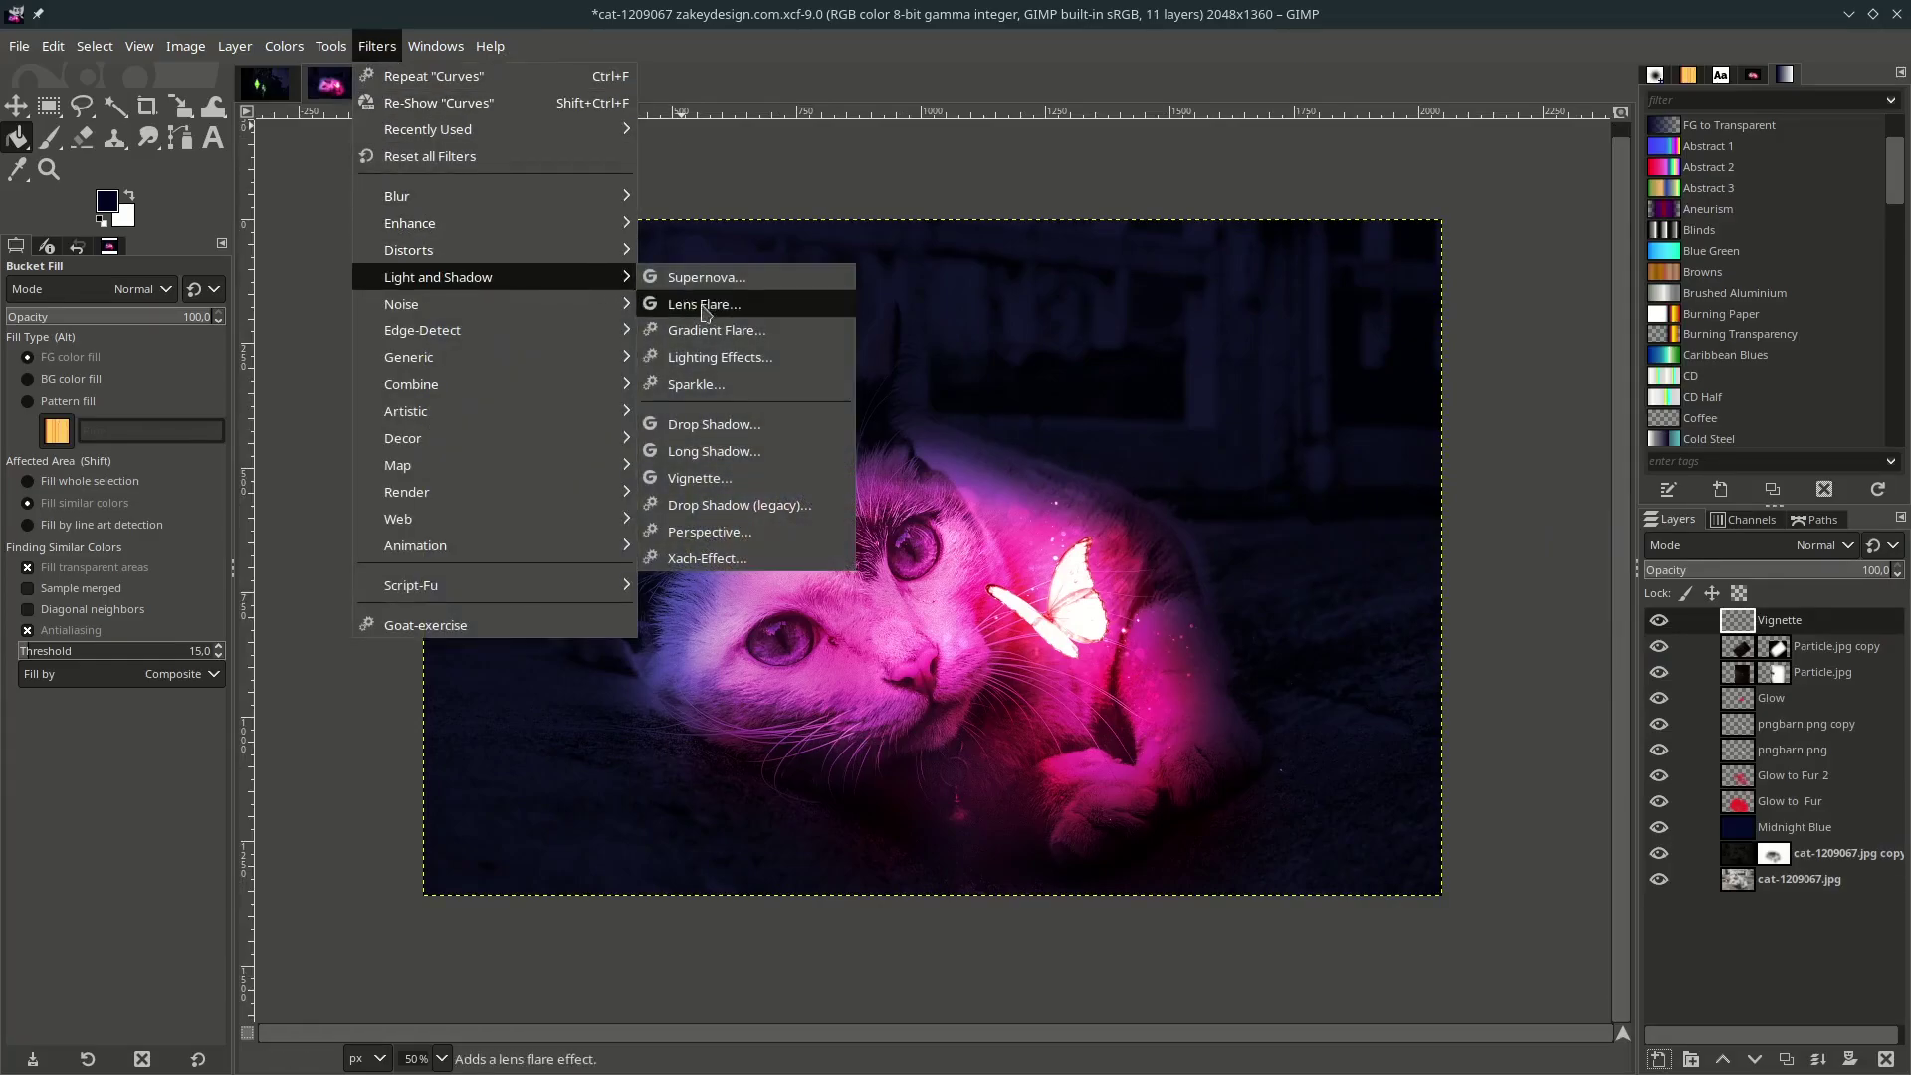
left_click(744, 479)
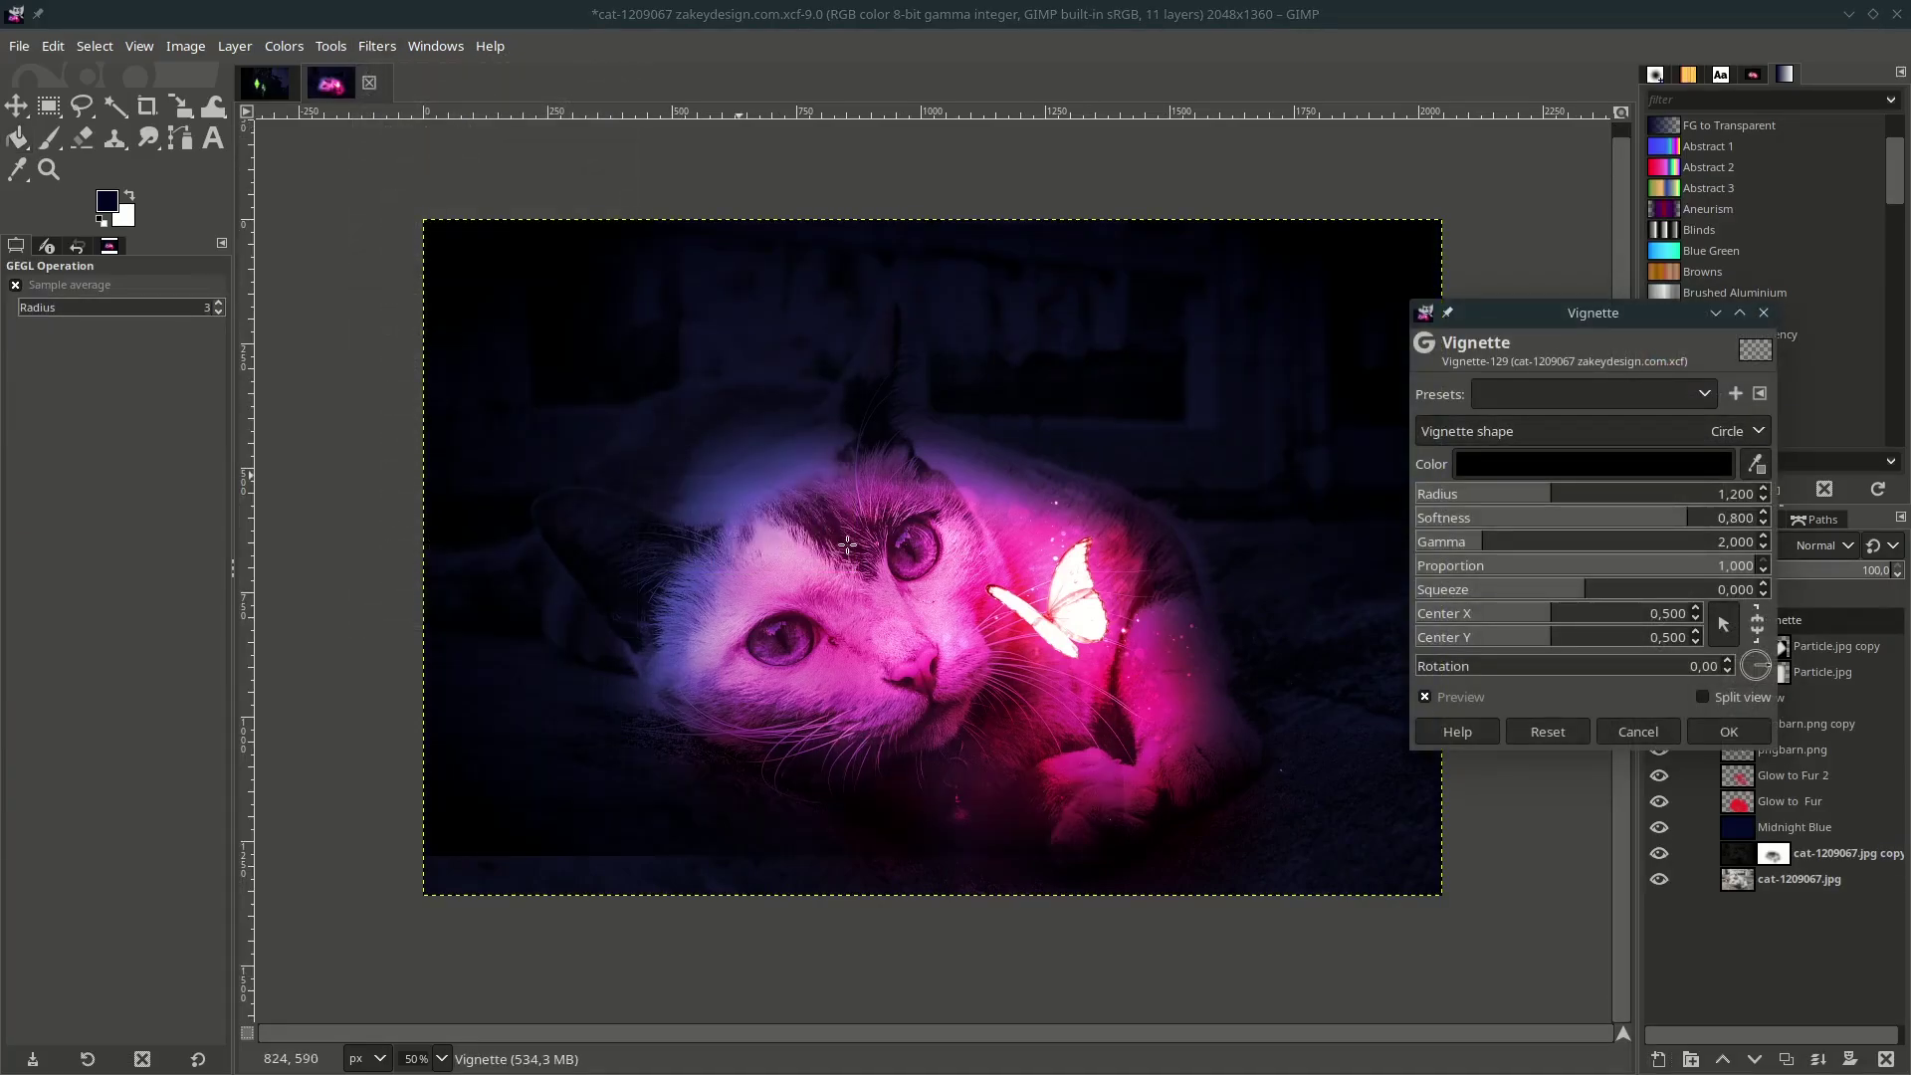